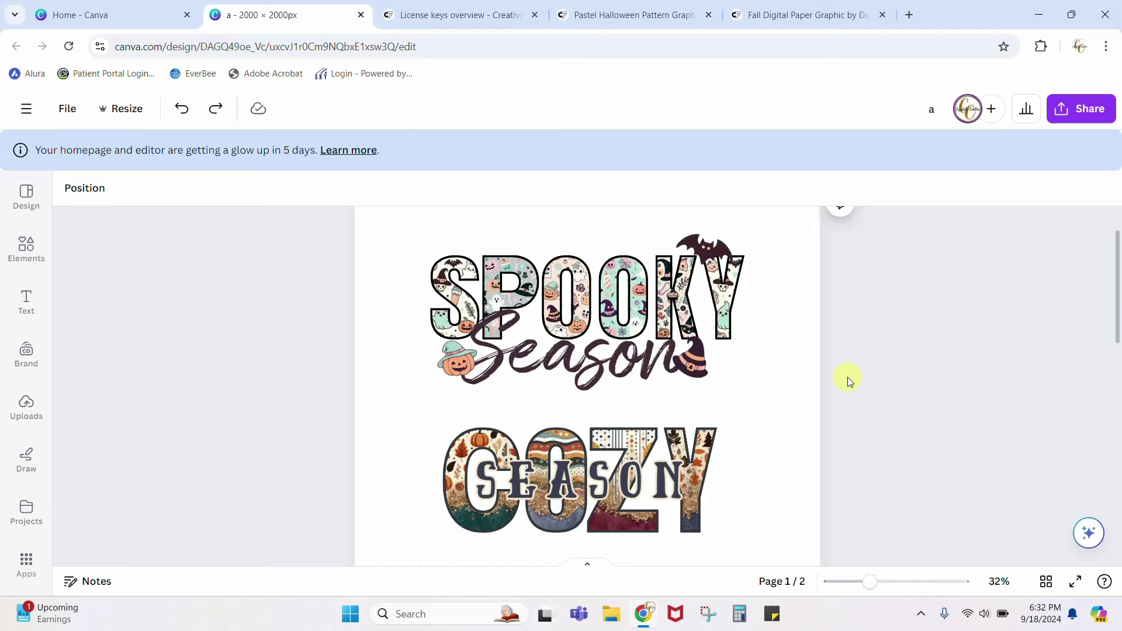
# Examine the pattern-filled letters and Halloween clipart of the Spooky Season design up close.
pyautogui.scroll(1, 848, 377)
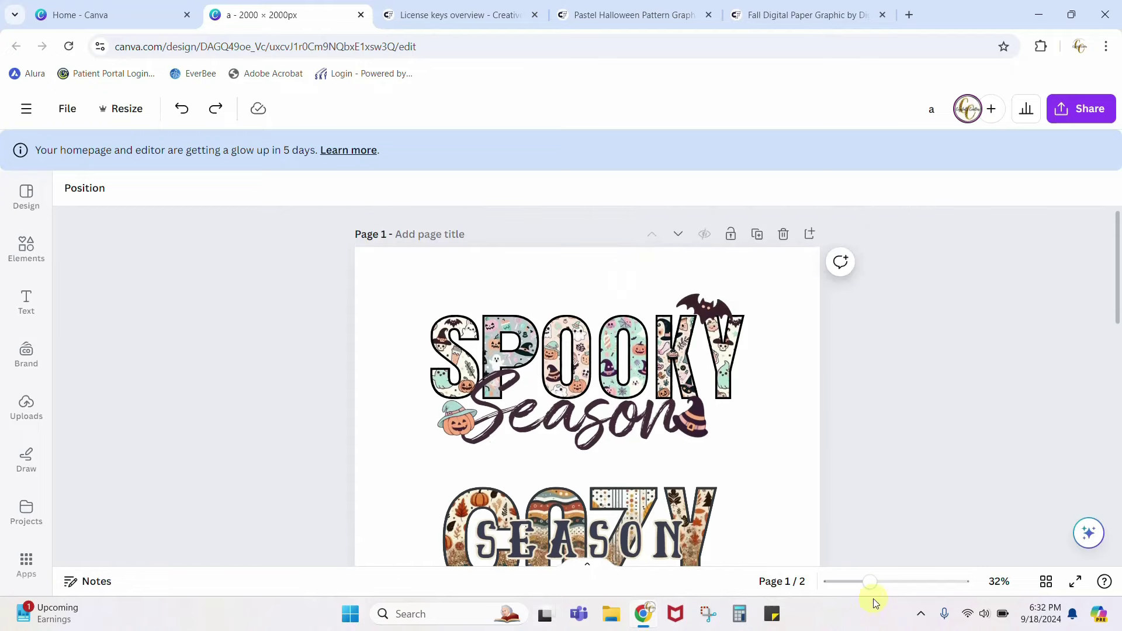
pyautogui.moveTo(868, 582); pyautogui.dragTo(901, 582)
pyautogui.scroll(3, 935, 462)
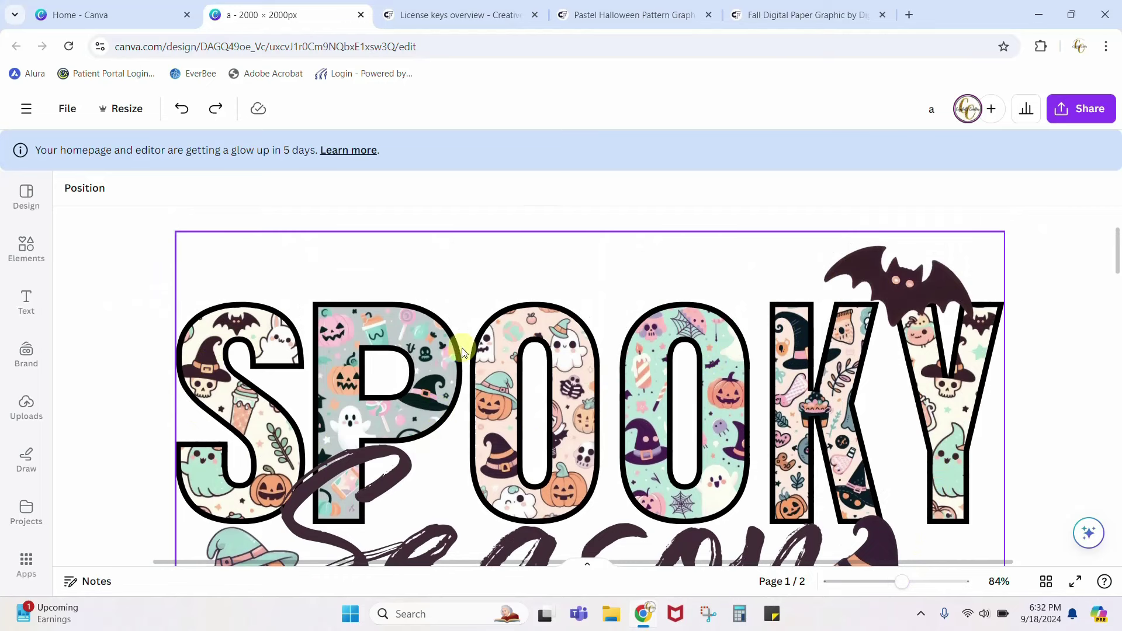
pyautogui.scroll(-3, 526, 444)
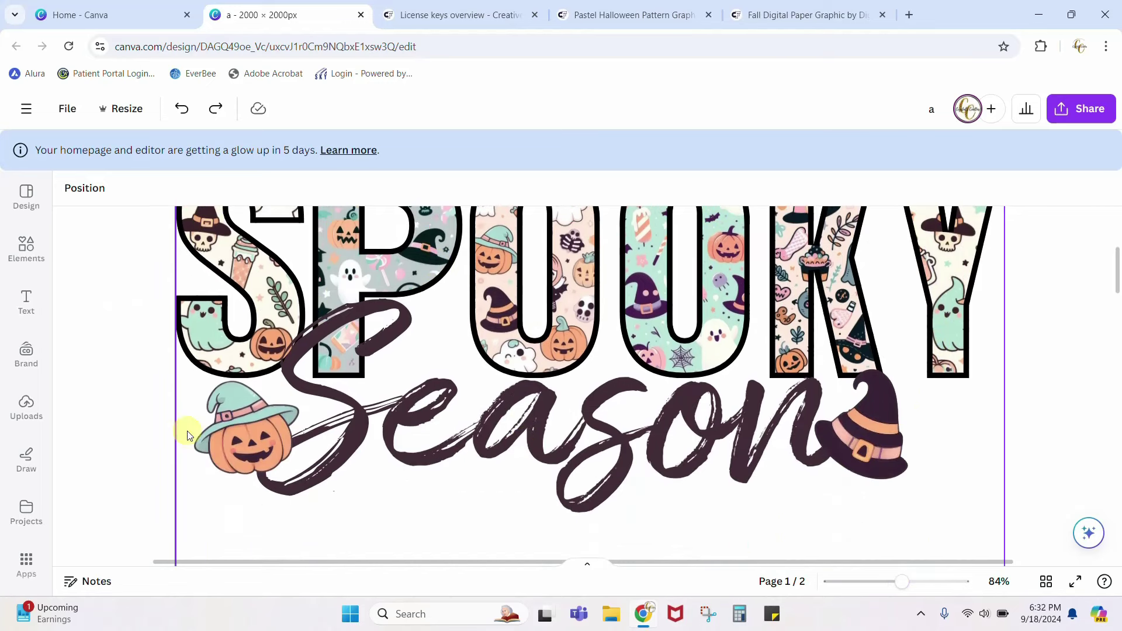
pyautogui.scroll(3, 903, 354)
pyautogui.scroll(-2, 892, 334)
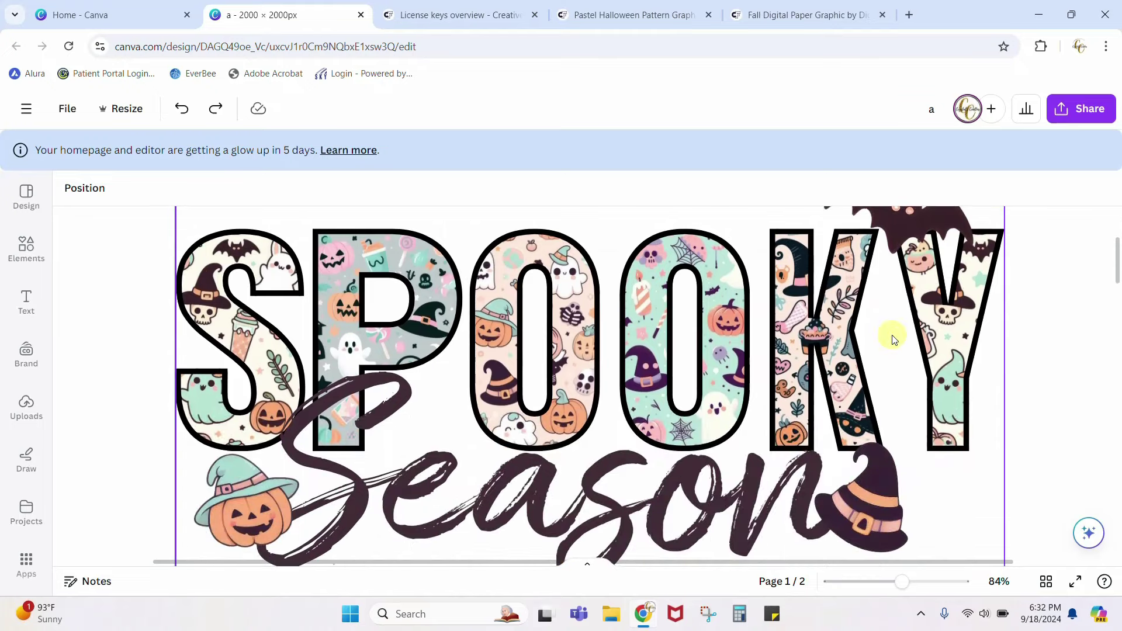
# Examine the fall patterns and layered lettering of the Cozy Season design and compare it with the Spooky Season design.
pyautogui.scroll(-8, 892, 335)
pyautogui.scroll(1, 892, 334)
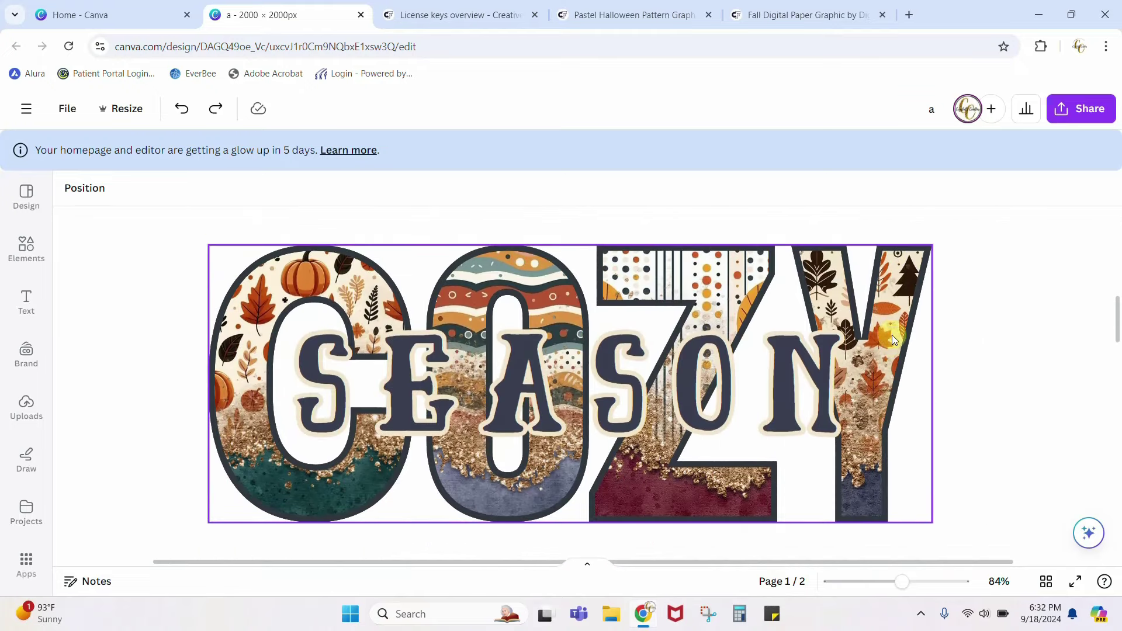
pyautogui.click(311, 251)
pyautogui.click(500, 539)
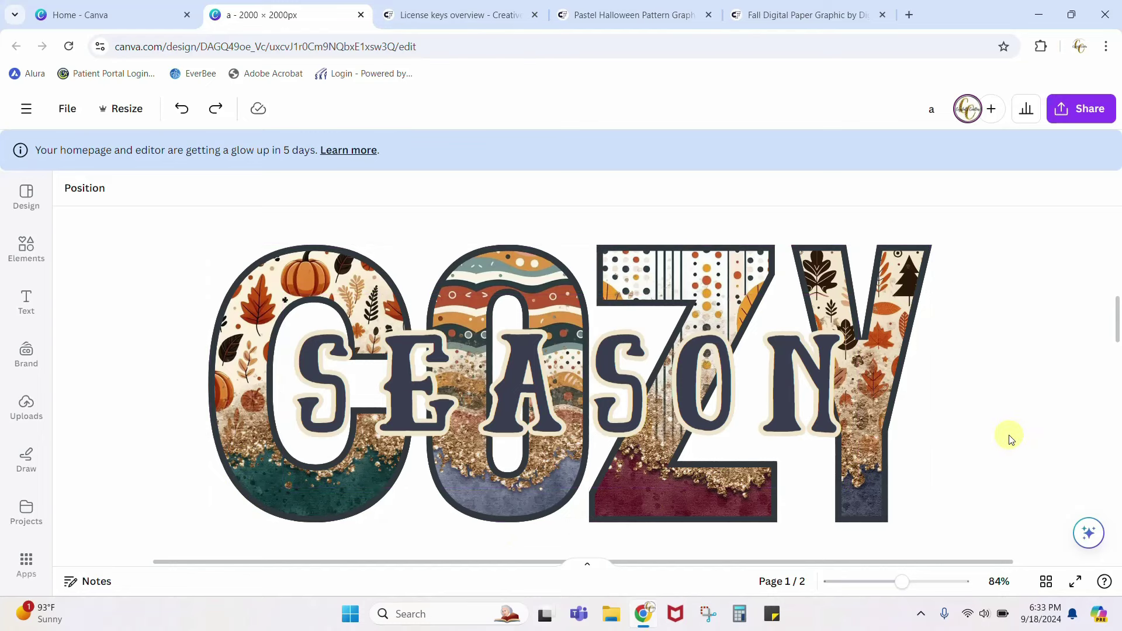
pyautogui.scroll(-10, 1010, 439)
pyautogui.scroll(3, 1011, 439)
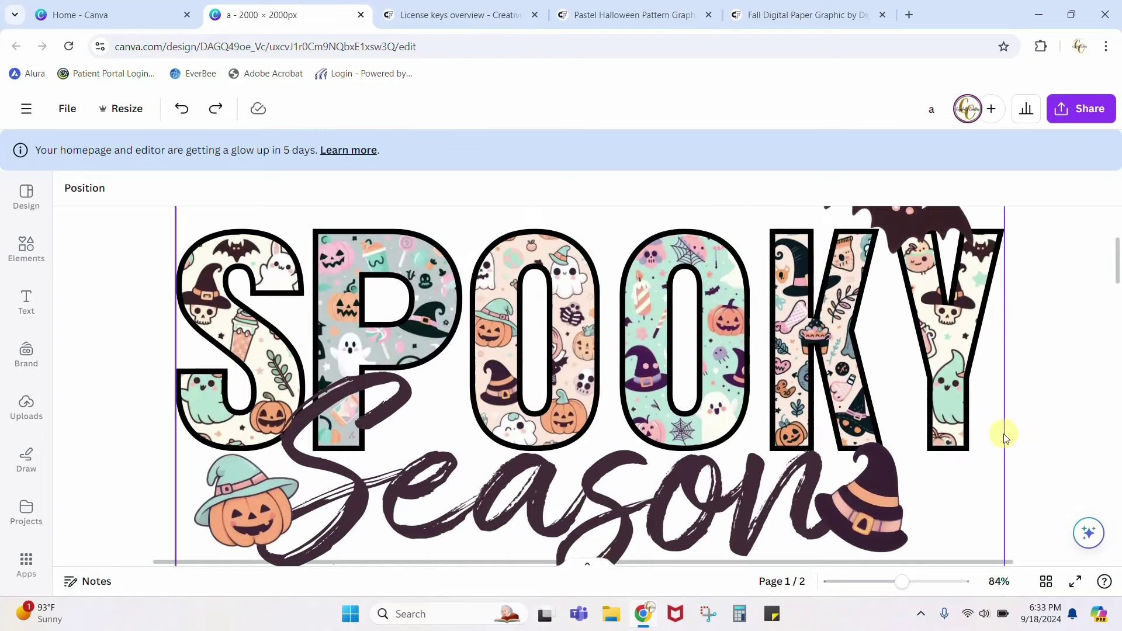
pyautogui.scroll(-5, 997, 373)
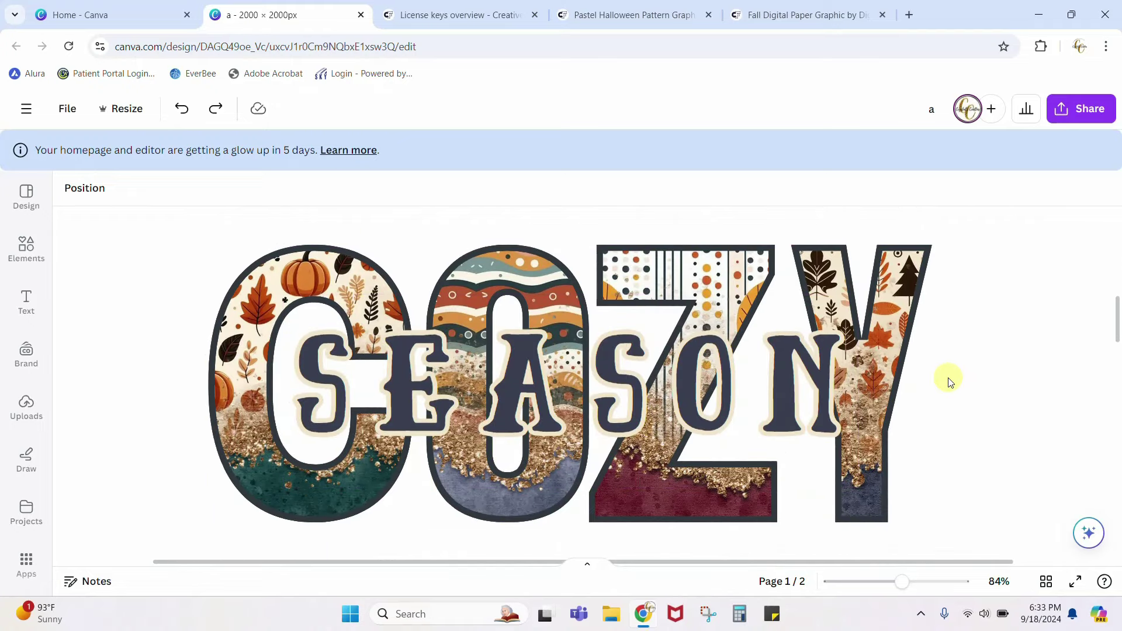
pyautogui.moveTo(903, 582); pyautogui.dragTo(885, 584)
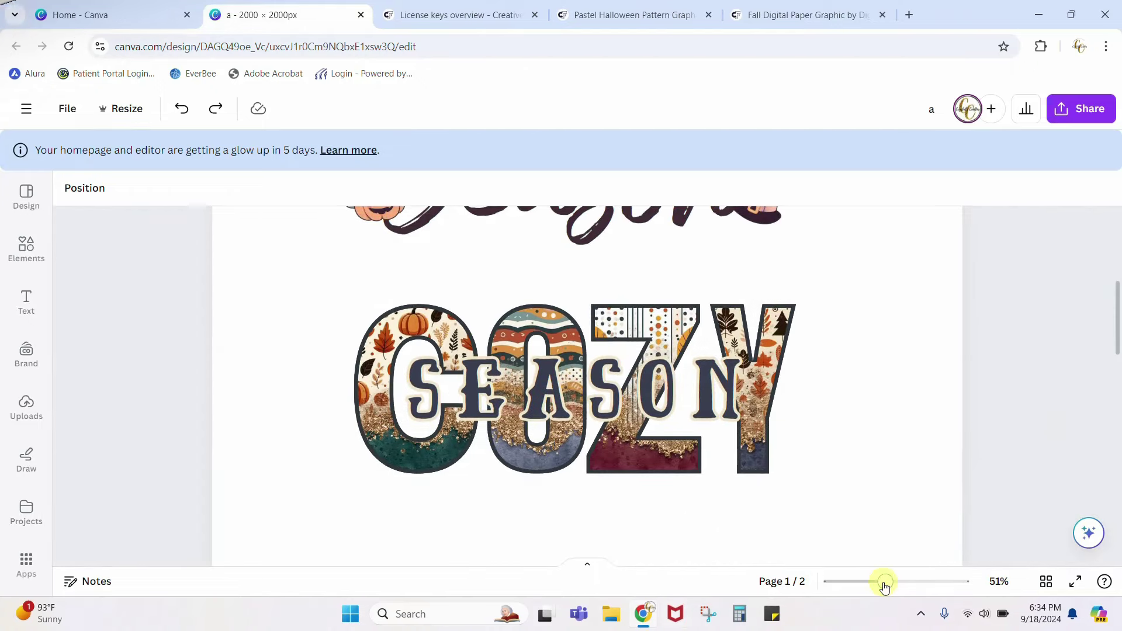
pyautogui.moveTo(884, 582); pyautogui.dragTo(870, 583)
pyautogui.scroll(3, 807, 469)
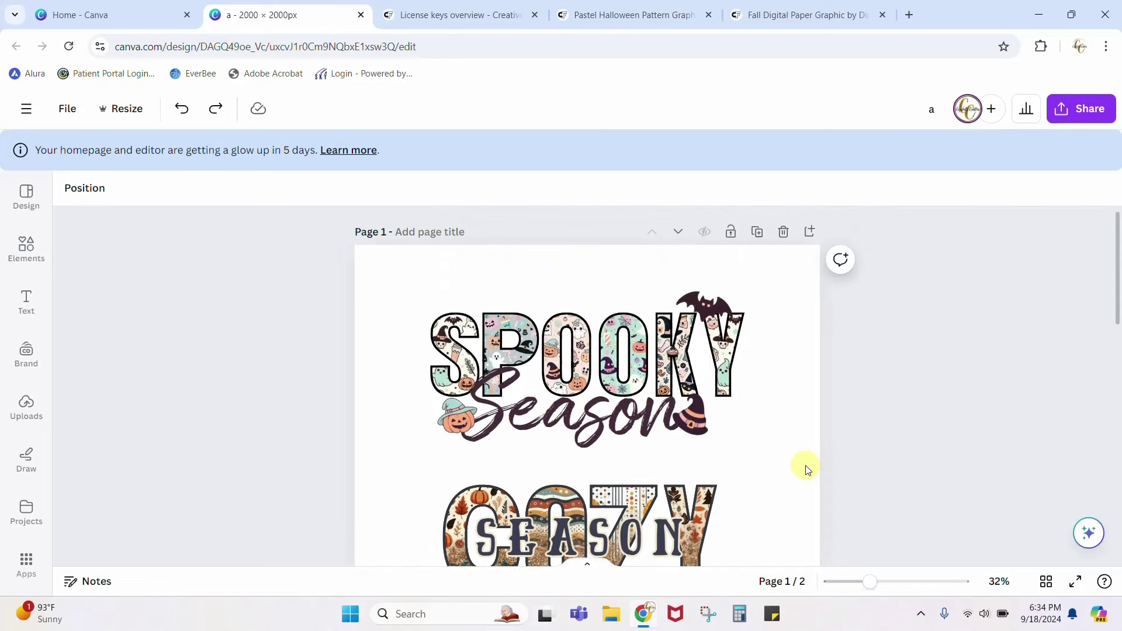
pyautogui.scroll(-2, 808, 469)
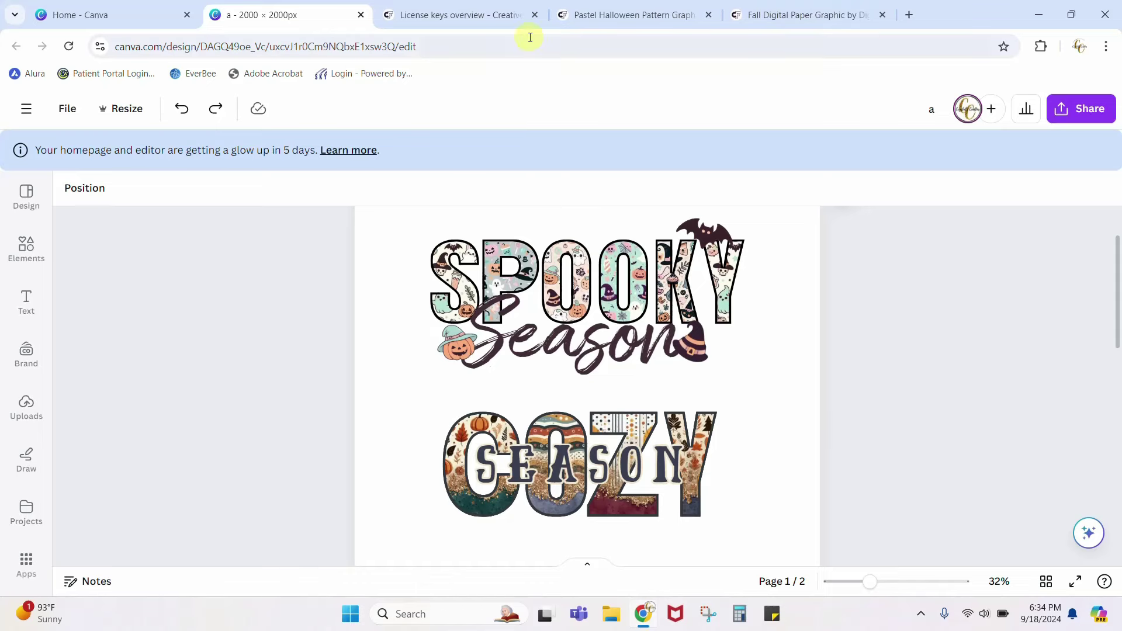
# Switch to Creative Fabrica, view the Pastel Halloween Pattern product page, and search the site for "cute halloween digital paper".
pyautogui.click(620, 17)
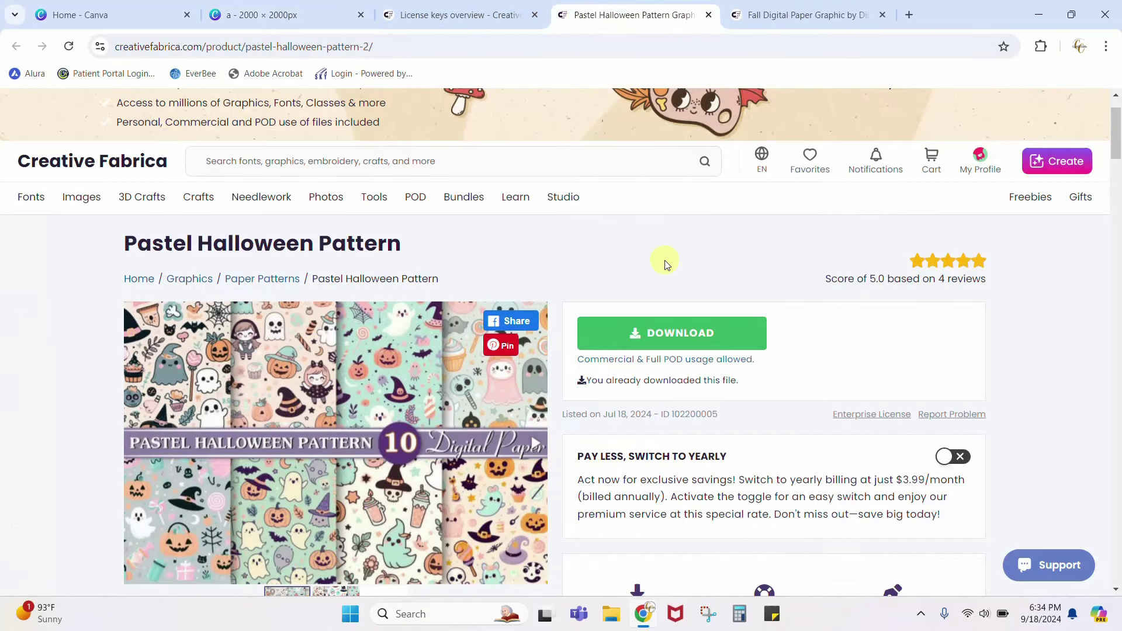
pyautogui.scroll(-1, 665, 264)
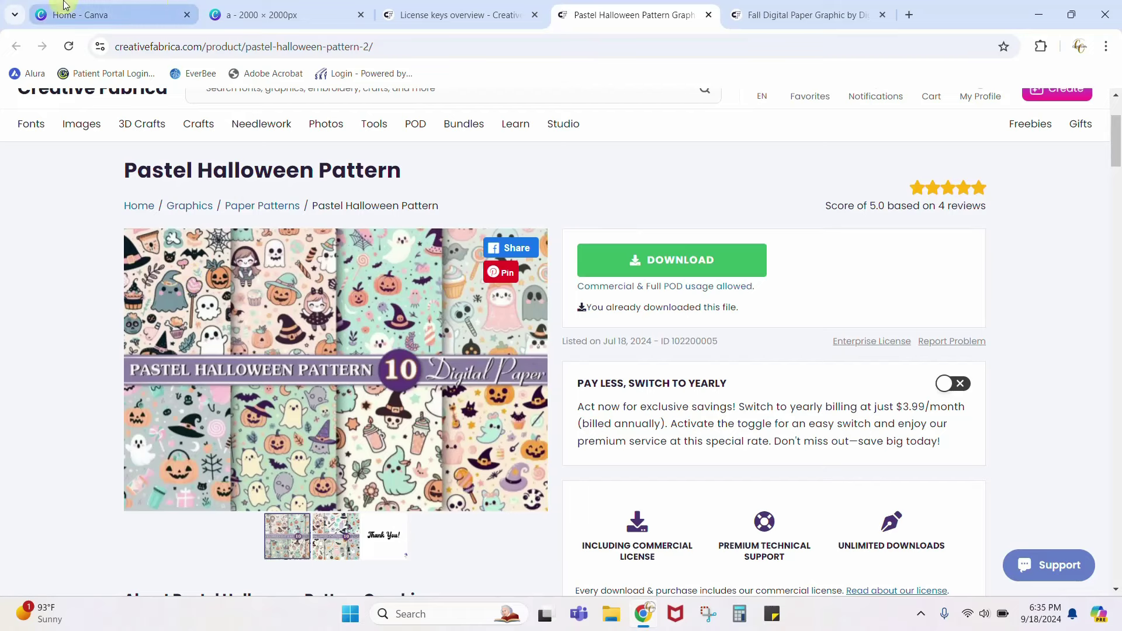
pyautogui.click(462, 15)
pyautogui.click(433, 234)
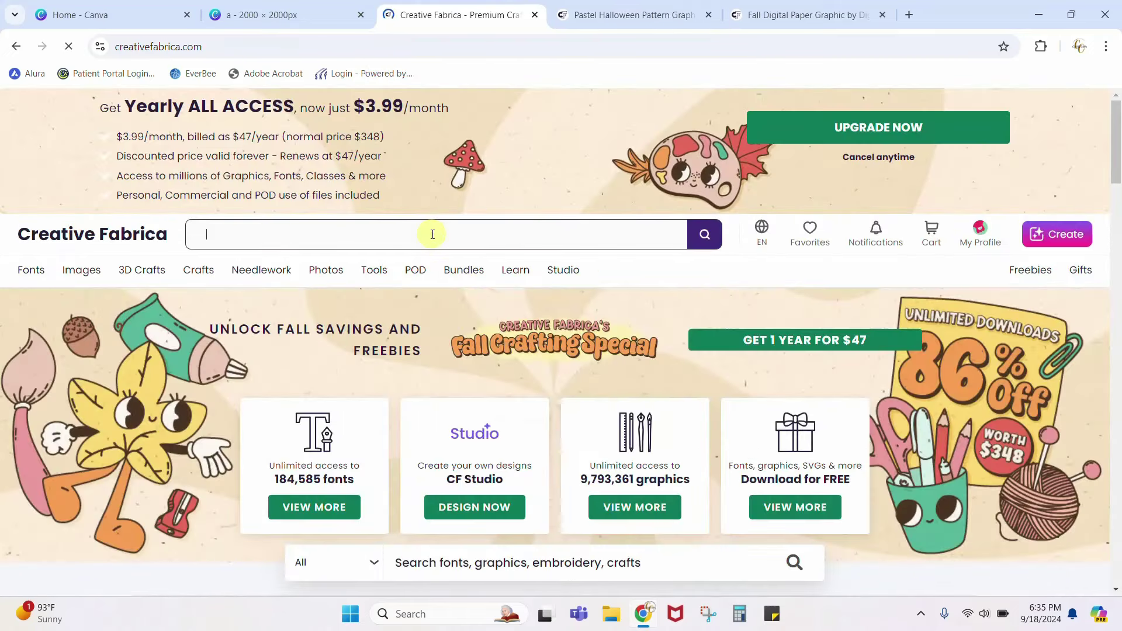
pyautogui.write('cute halloween ')
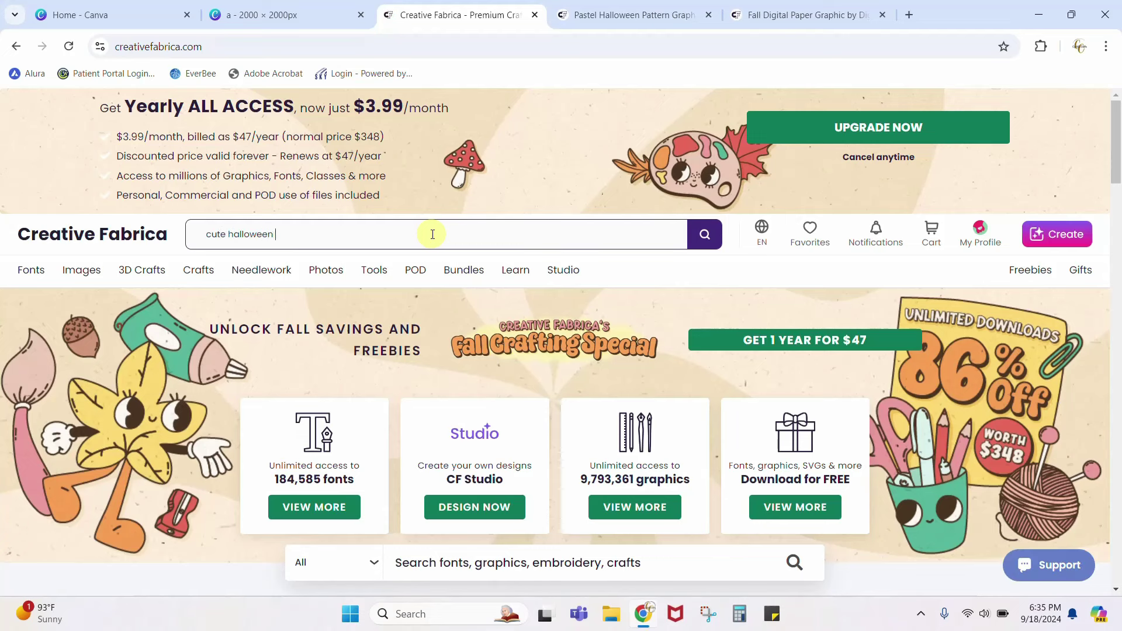
pyautogui.write('digital paper')
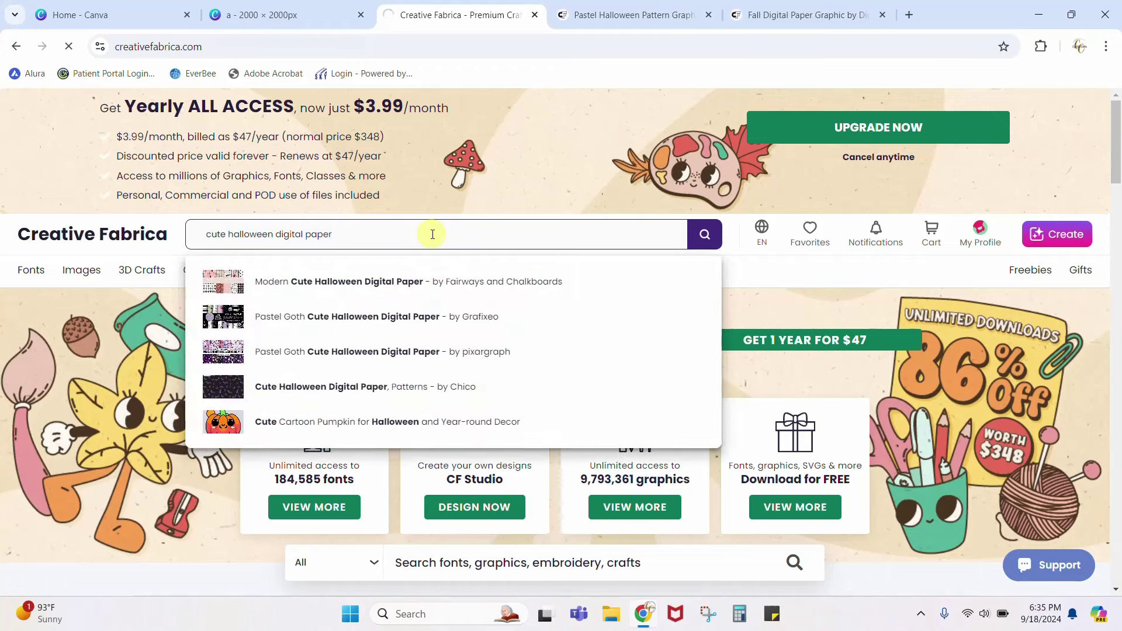
pyautogui.press('Return')
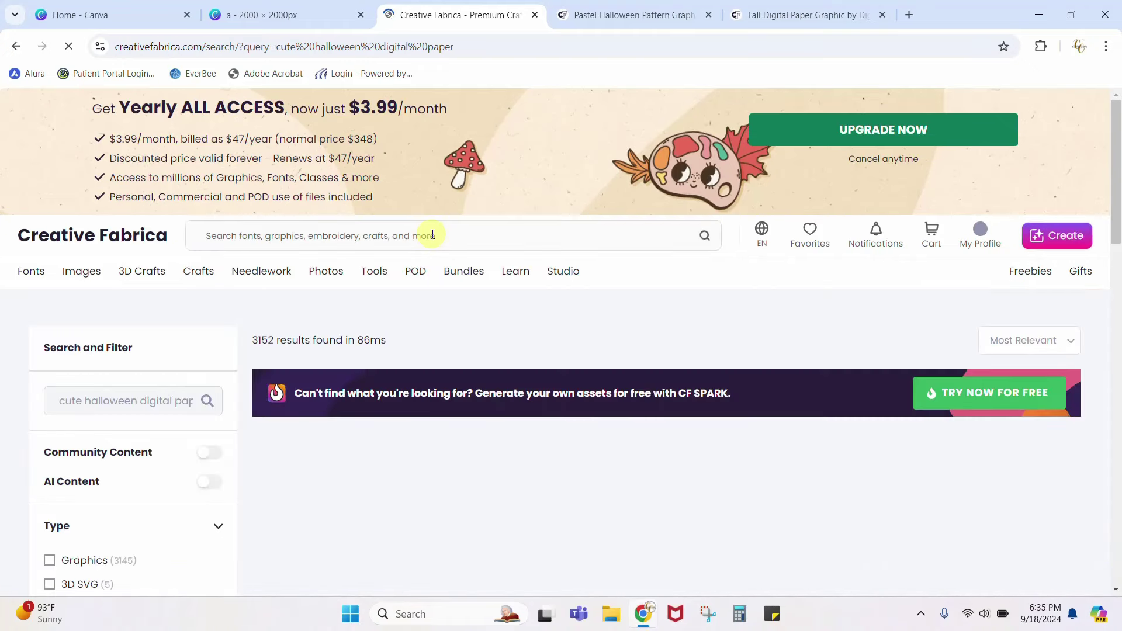
# Browse the cute Halloween digital paper search results for suitable pattern sets.
pyautogui.scroll(-4, 758, 429)
pyautogui.scroll(-5, 794, 432)
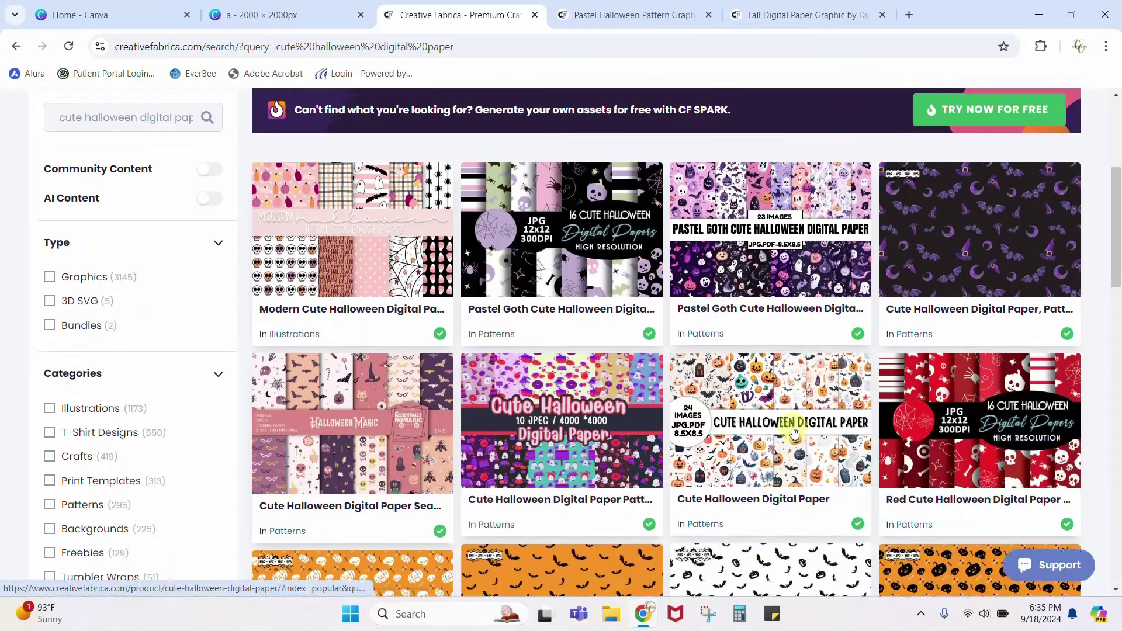
pyautogui.scroll(-7, 794, 431)
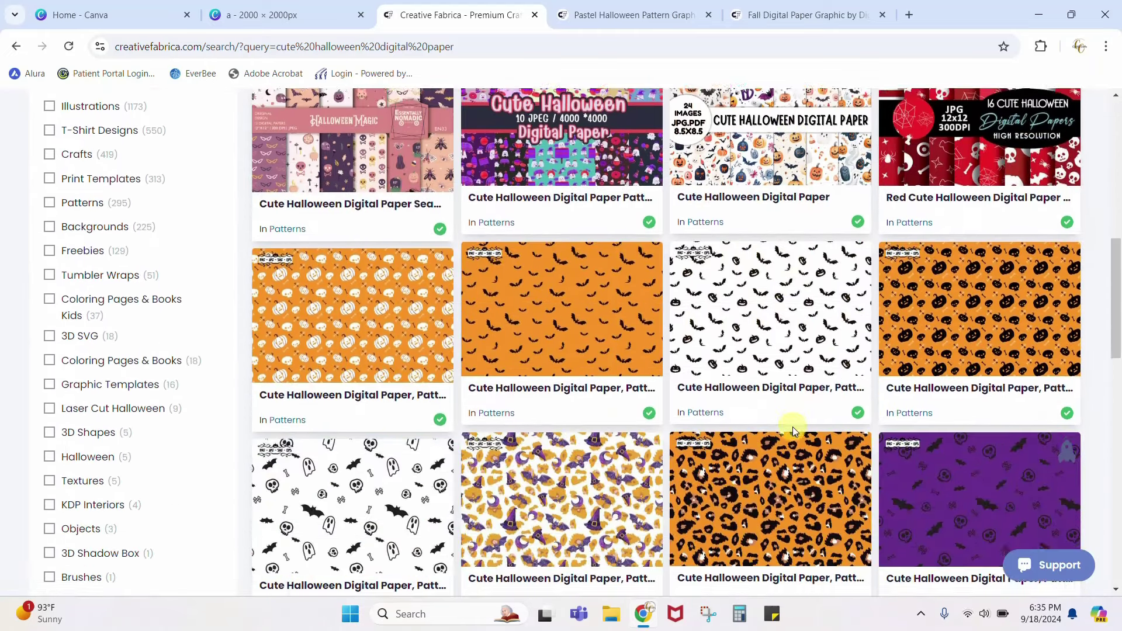
pyautogui.scroll(15, 794, 430)
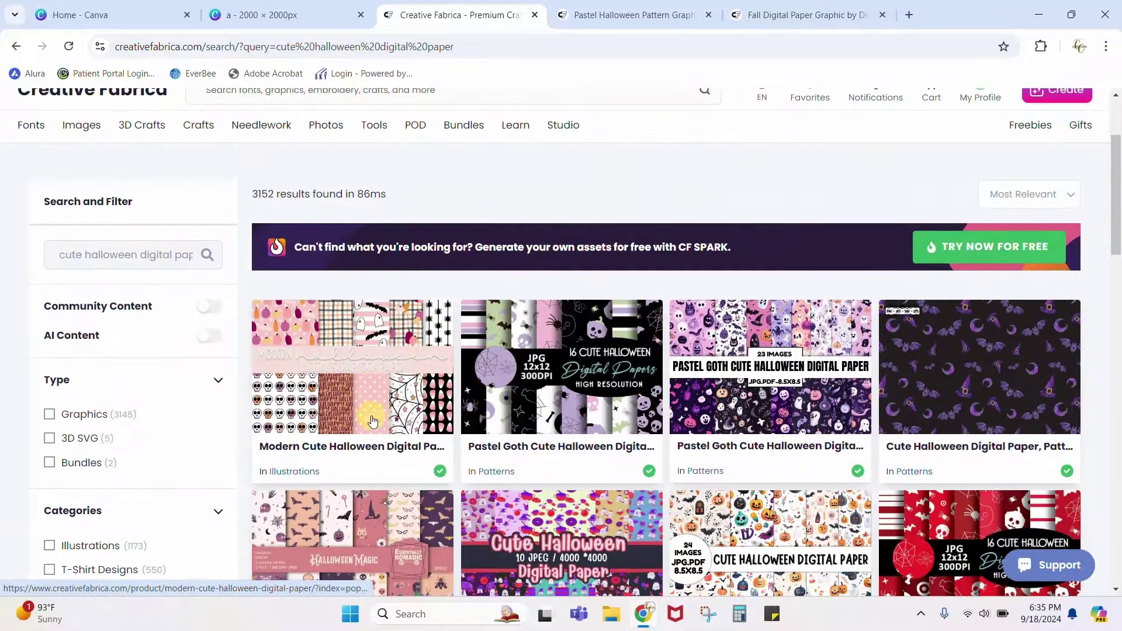
pyautogui.scroll(-4, 388, 357)
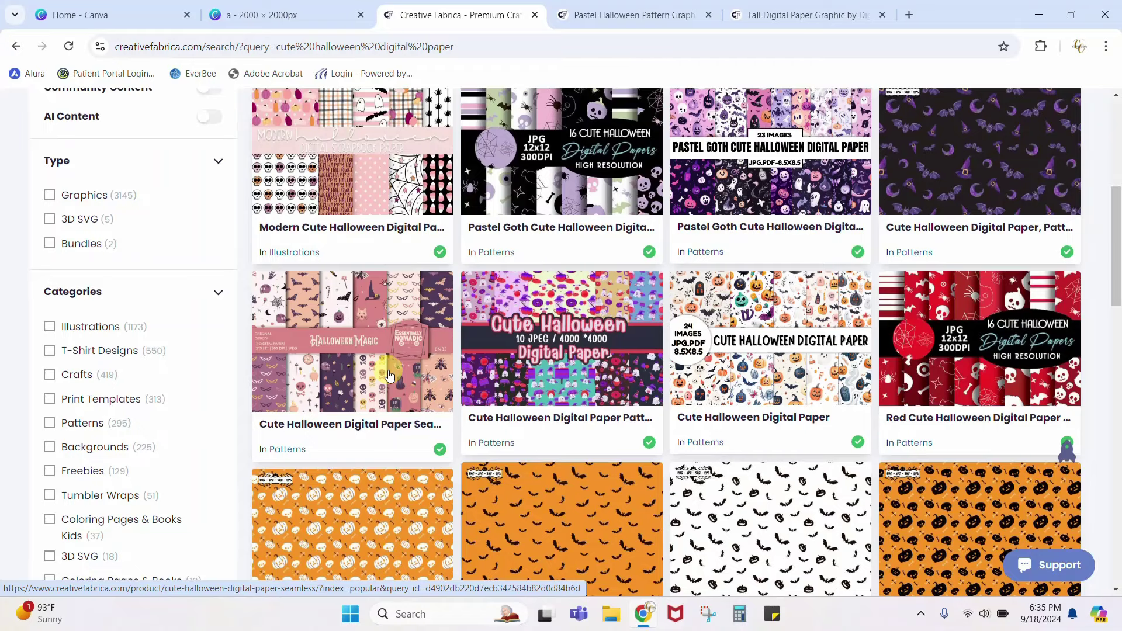
pyautogui.scroll(-4, 388, 371)
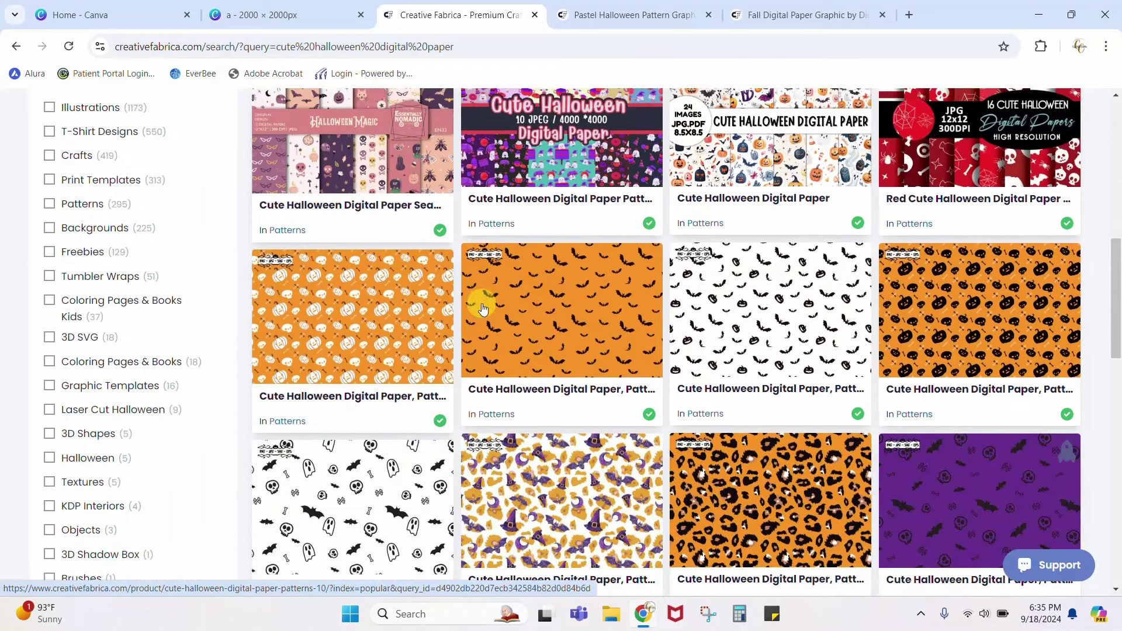
pyautogui.scroll(-2, 639, 386)
pyautogui.scroll(-2, 639, 386)
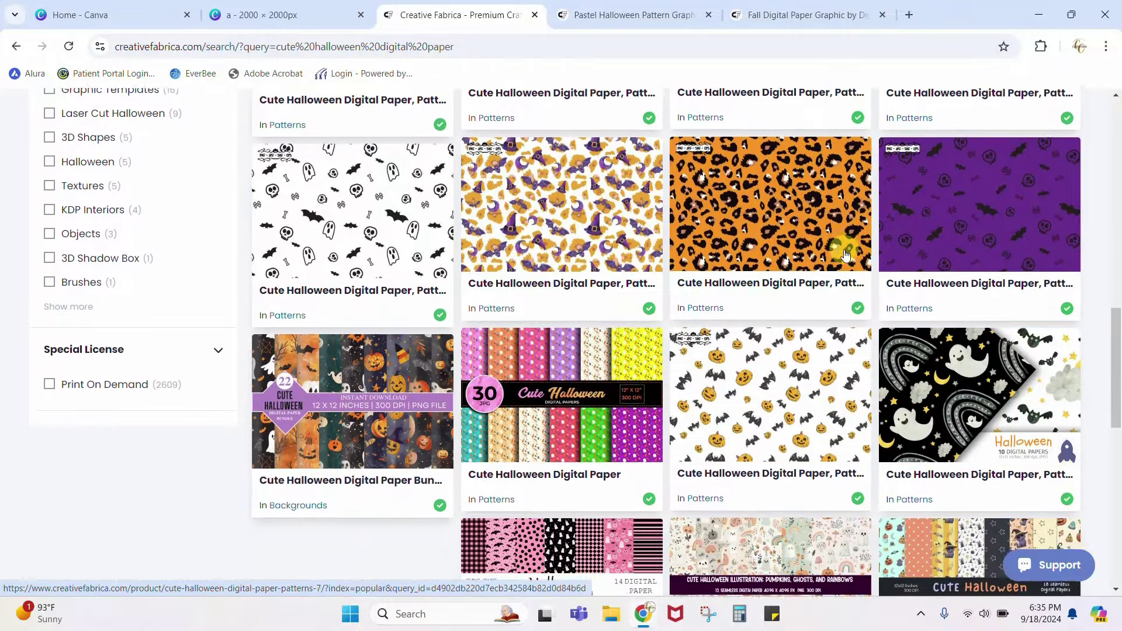
pyautogui.scroll(-4, 846, 256)
pyautogui.scroll(2, 845, 256)
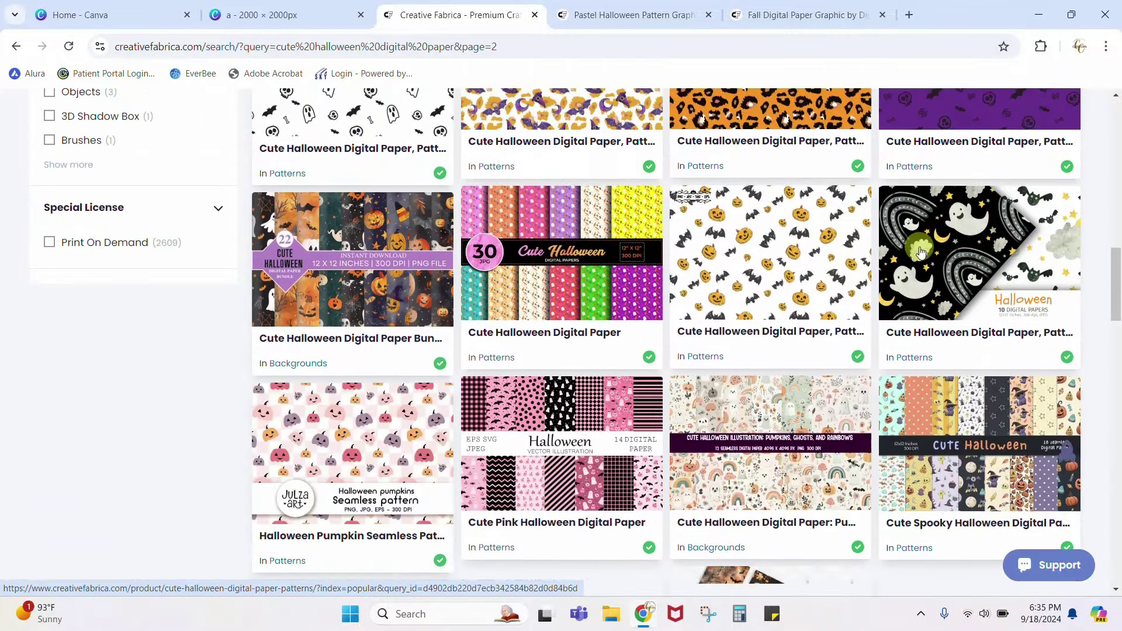
pyautogui.scroll(-3, 963, 283)
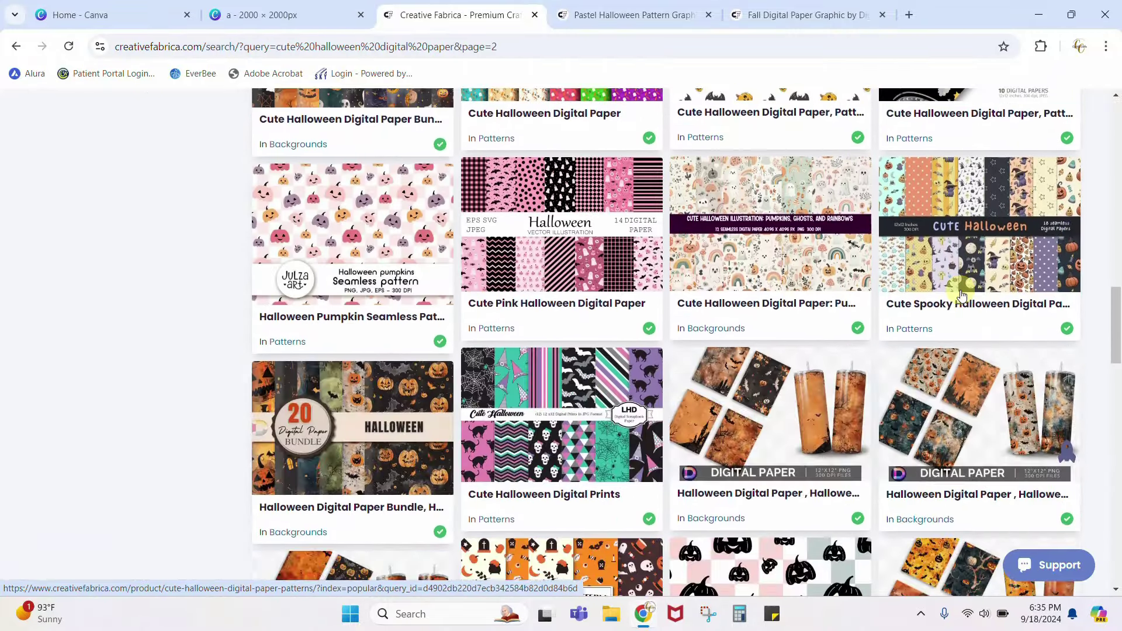
pyautogui.scroll(-3, 875, 413)
pyautogui.scroll(-4, 875, 413)
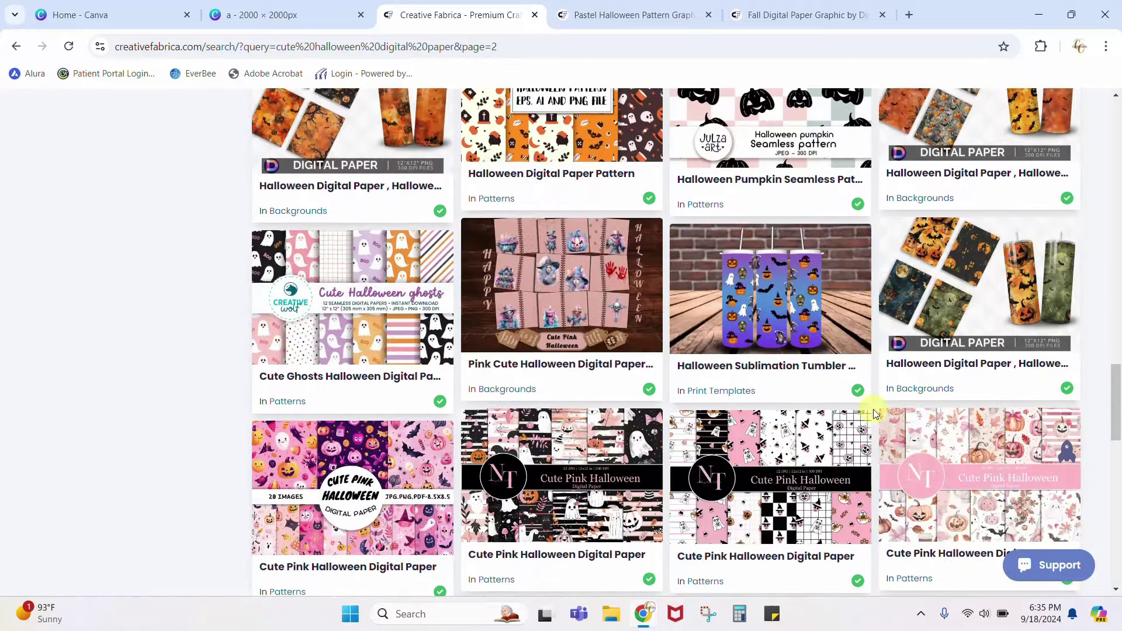
pyautogui.scroll(10, 875, 413)
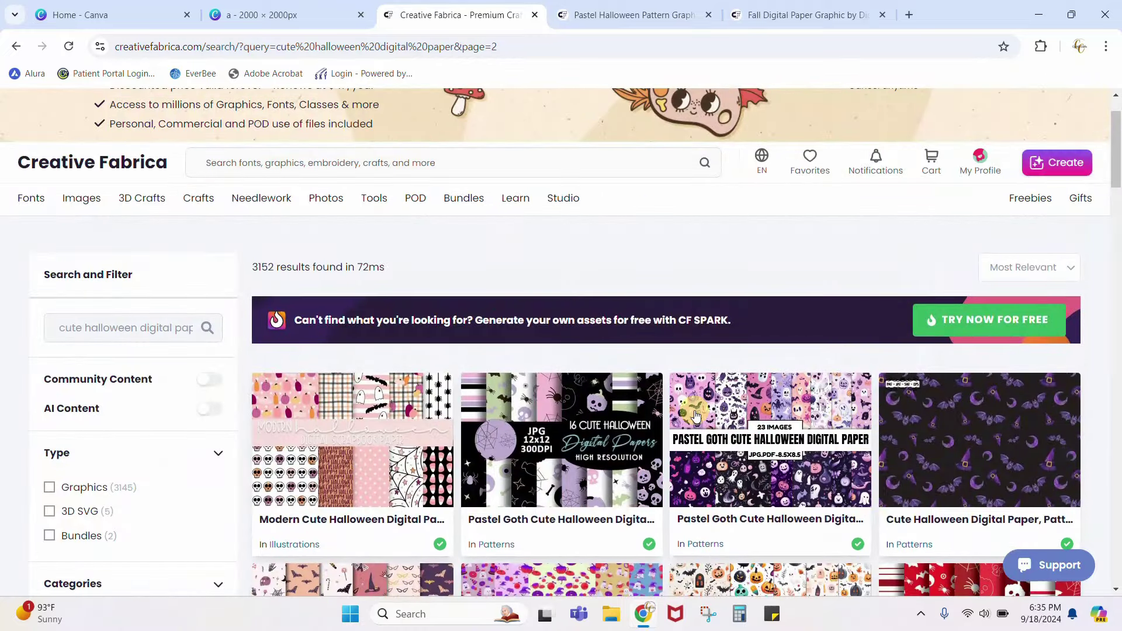
# Filter the cute Halloween digital paper results to the Patterns category and look through them.
pyautogui.scroll(-2, 695, 415)
pyautogui.scroll(-2, 59, 430)
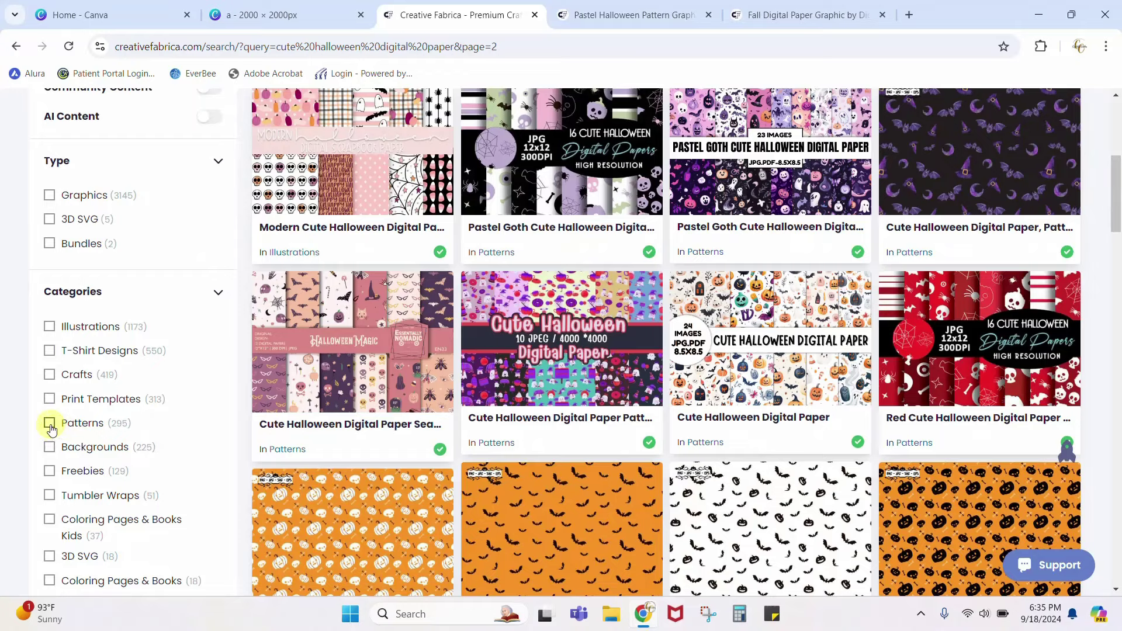
pyautogui.click(50, 424)
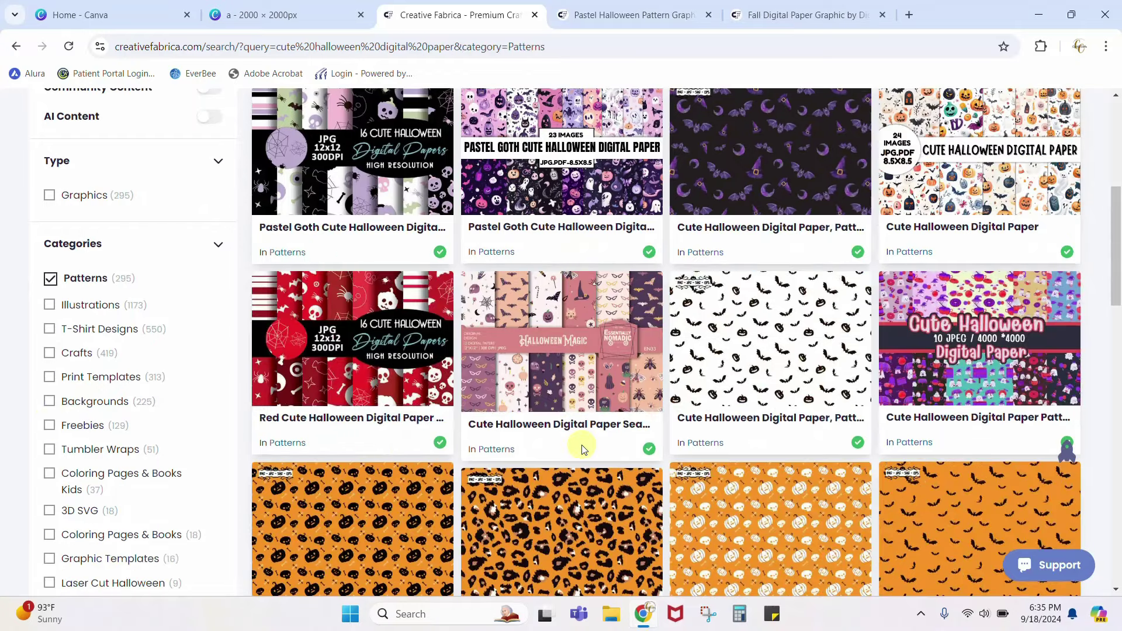
pyautogui.scroll(-10, 582, 449)
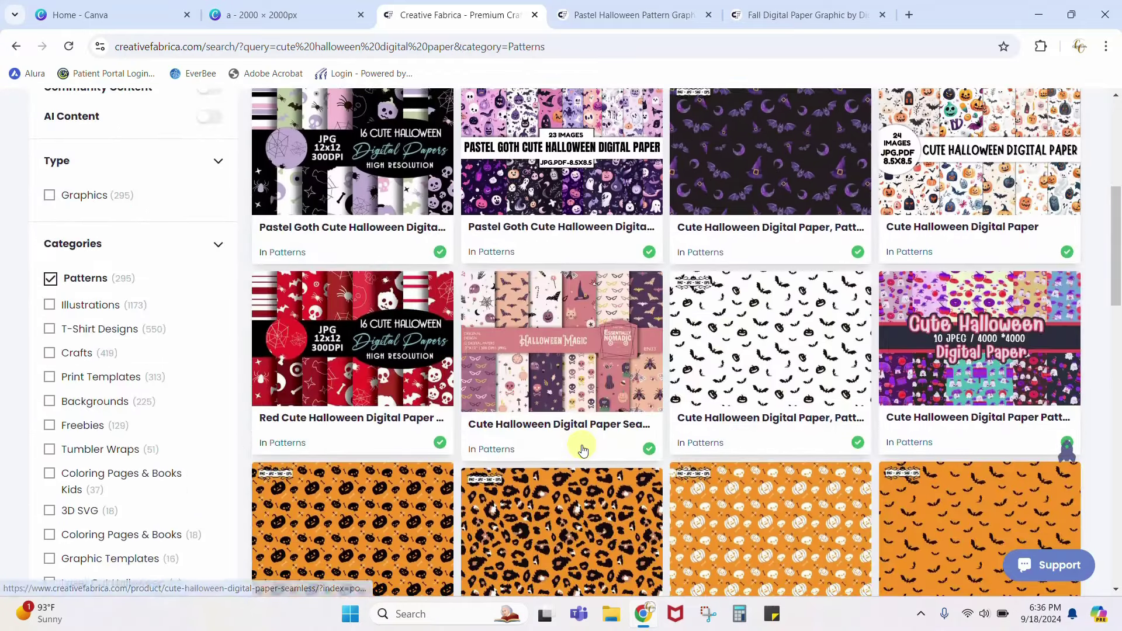
pyautogui.scroll(-5, 581, 448)
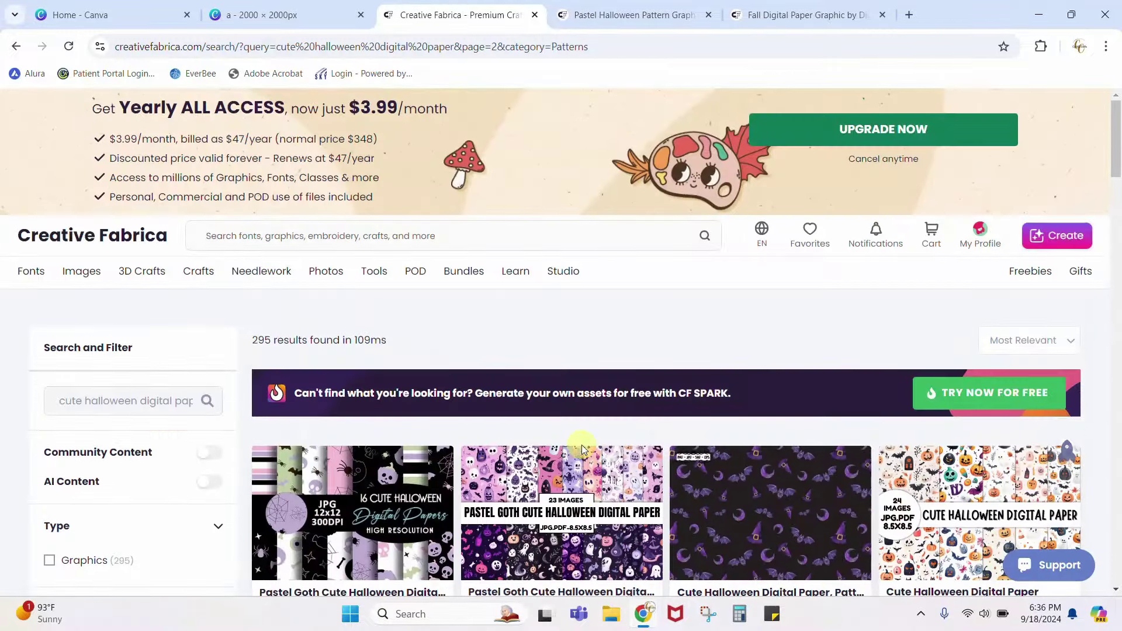
# Shorten the search to "halloween digital paper" within the Patterns category and browse the results.
pyautogui.click(83, 405)
pyautogui.press('BackSpace')
pyautogui.press('BackSpace')
pyautogui.press('BackSpace')
pyautogui.press('BackSpace')
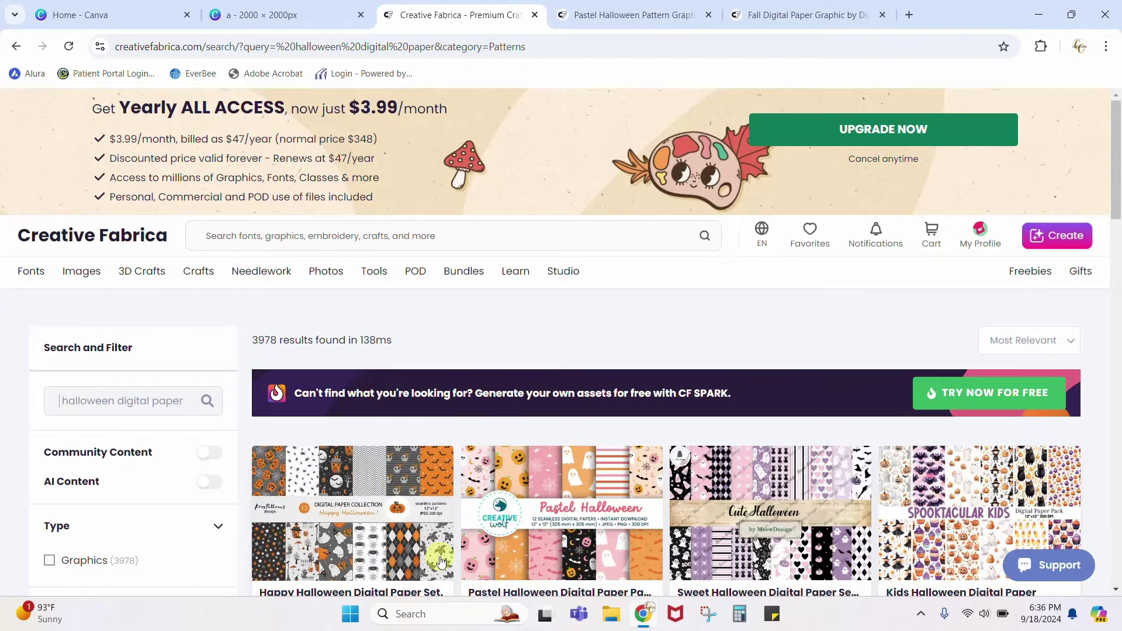
pyautogui.scroll(-4, 508, 570)
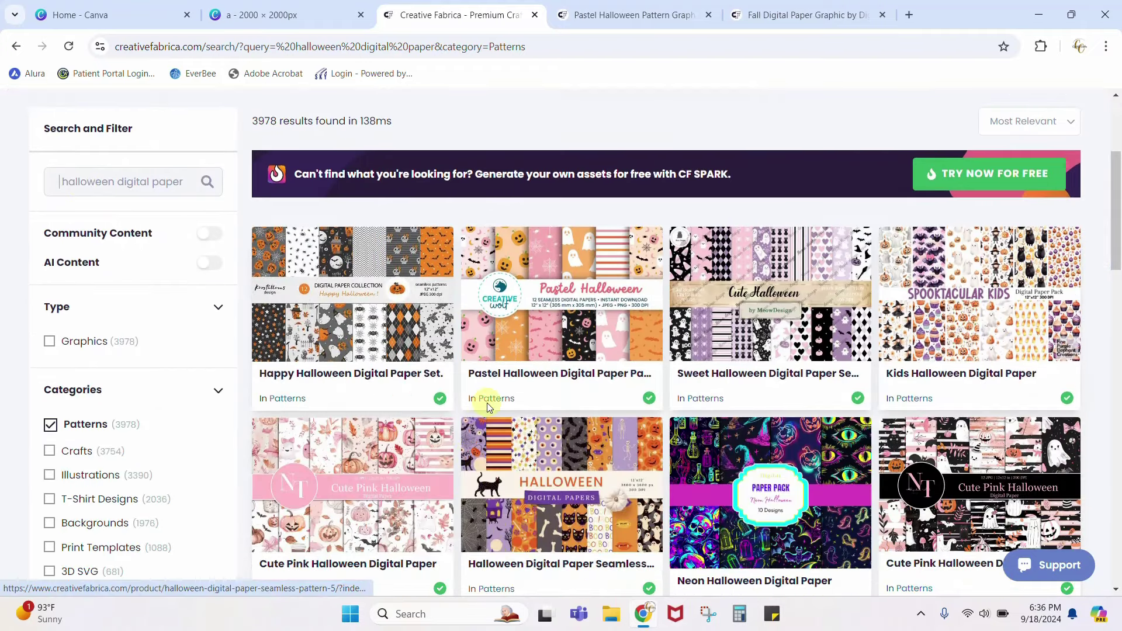
# Revisit the Pastel Halloween Pattern product page and return to the Spooky and Cozy Season design in Canva.
pyautogui.click(603, 17)
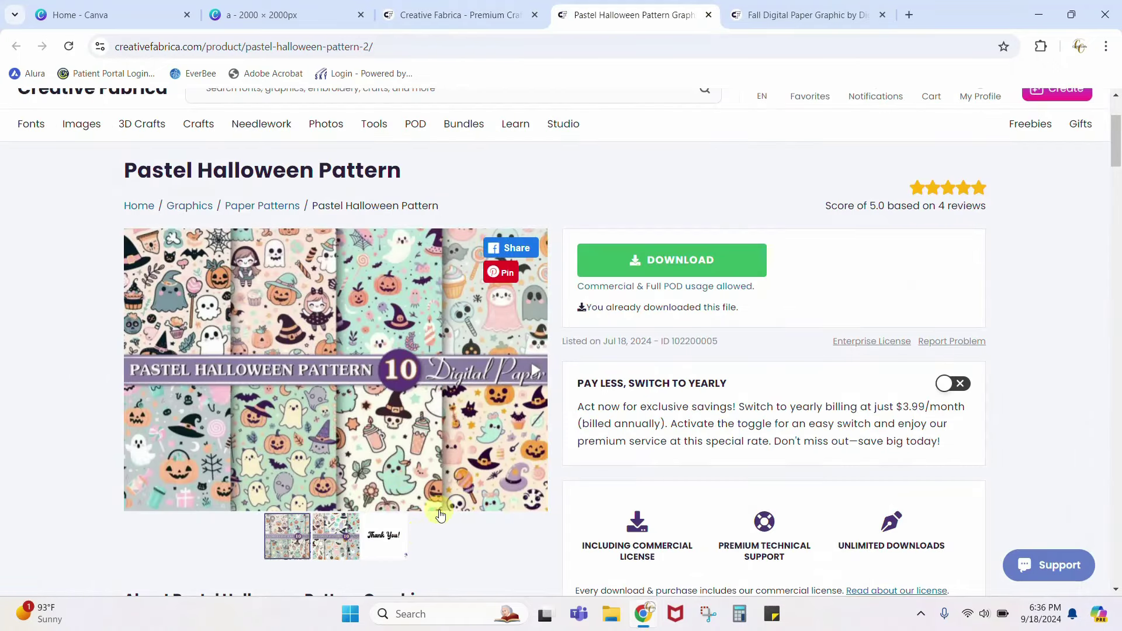
pyautogui.click(270, 14)
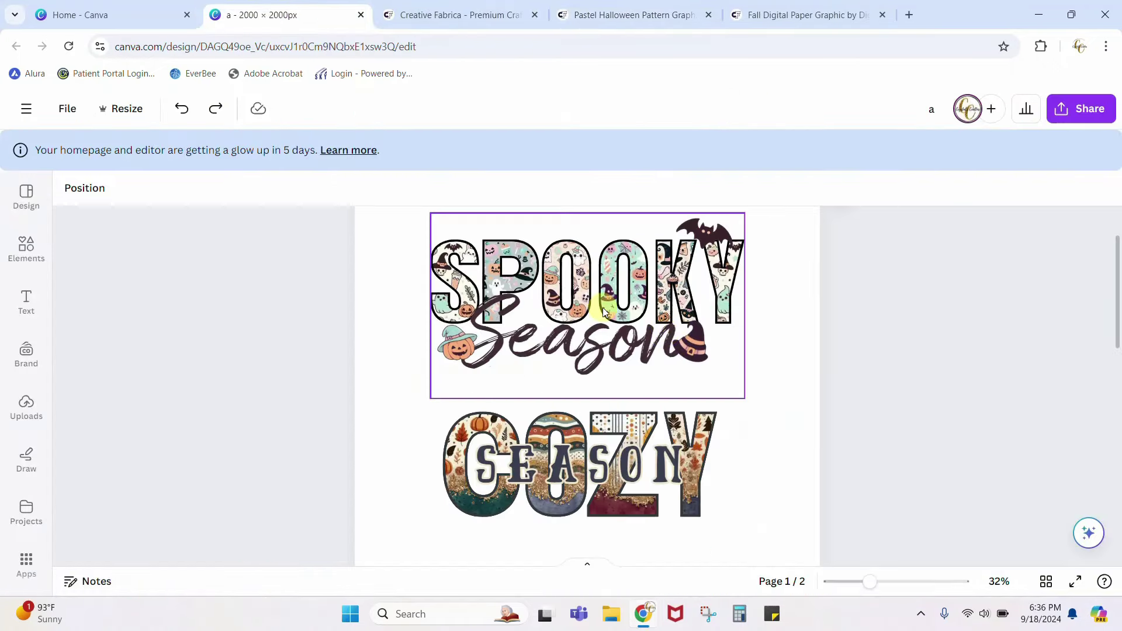
# Review the Fall Digital Paper product page and the Creative Fabrica homepage, then return to the Spooky and Cozy Season design in Canva.
pyautogui.click(811, 15)
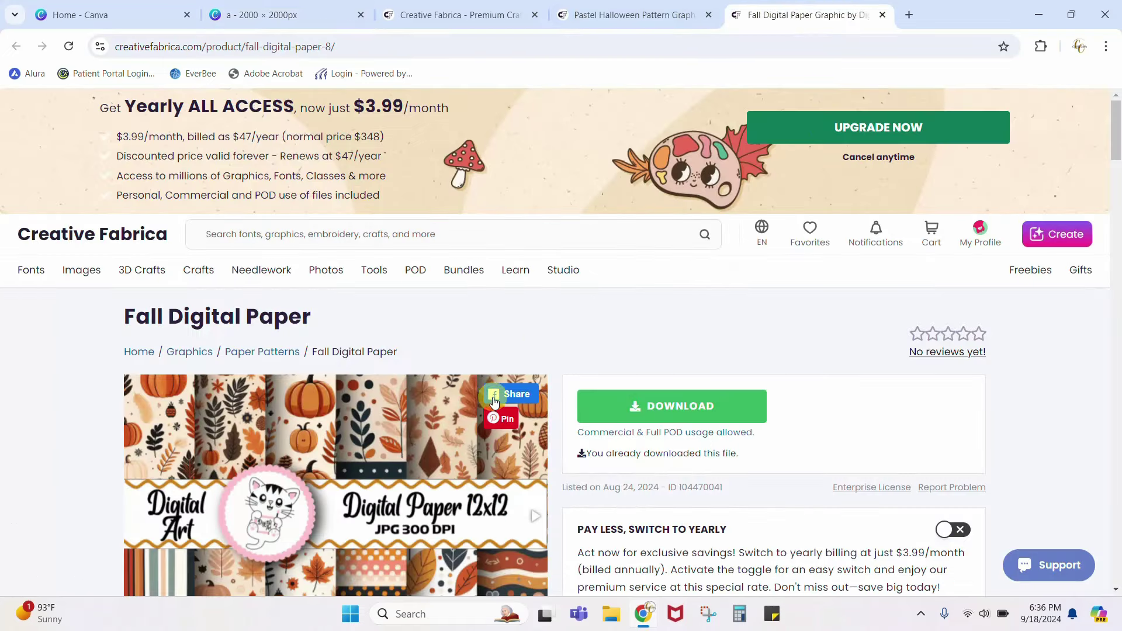
pyautogui.scroll(-4, 473, 374)
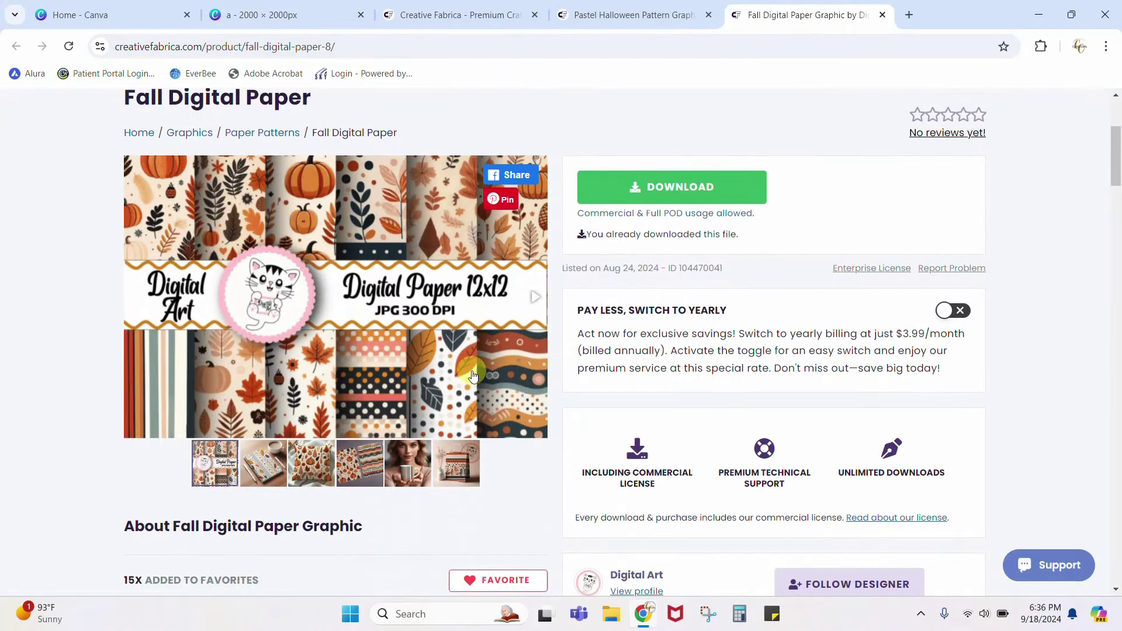
pyautogui.click(288, 15)
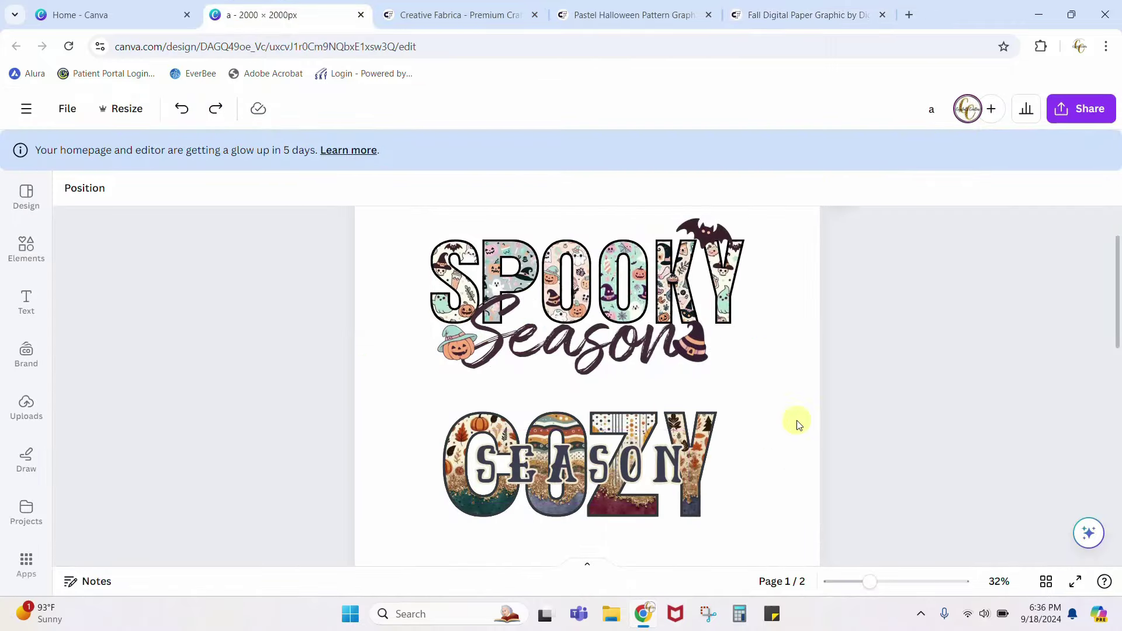
pyautogui.click(789, 14)
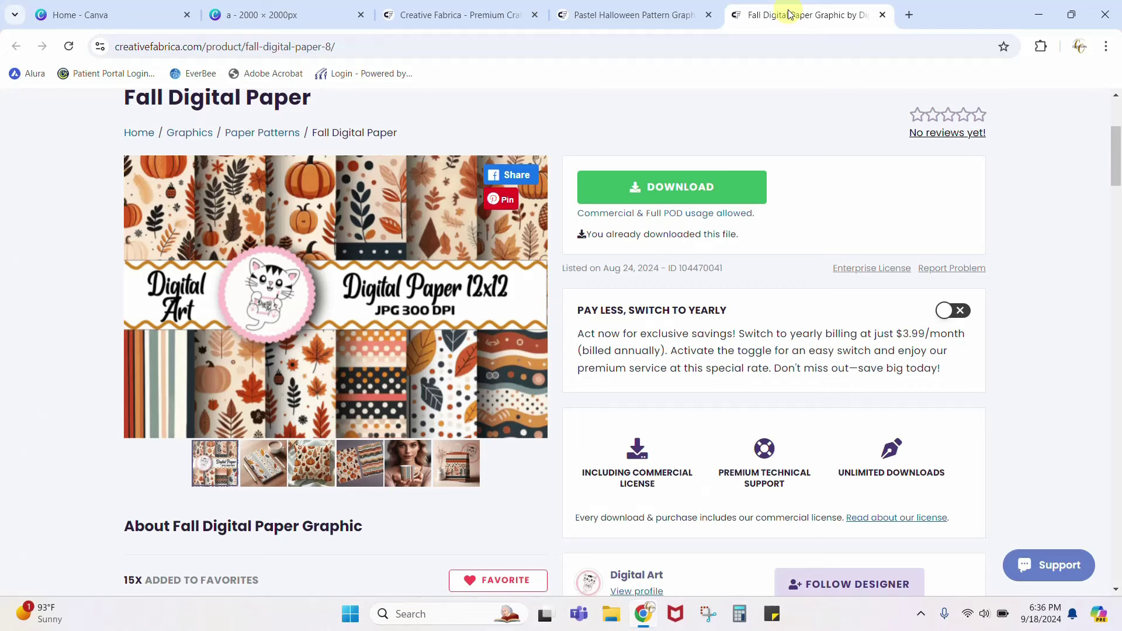
pyautogui.hotkey('ctrl', '3')
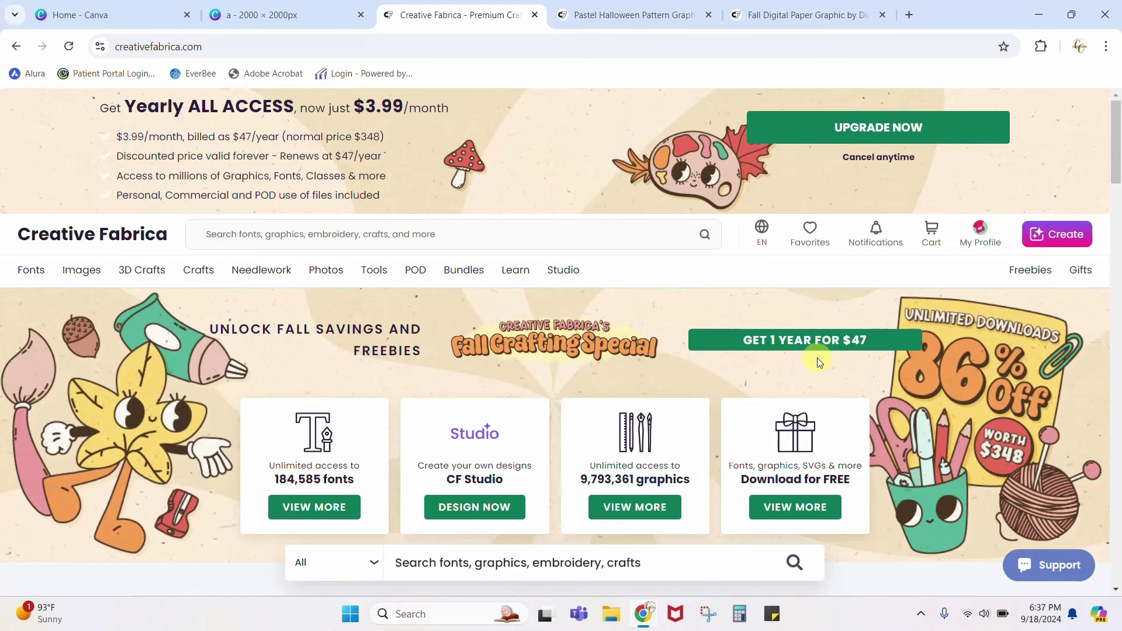
pyautogui.click(279, 17)
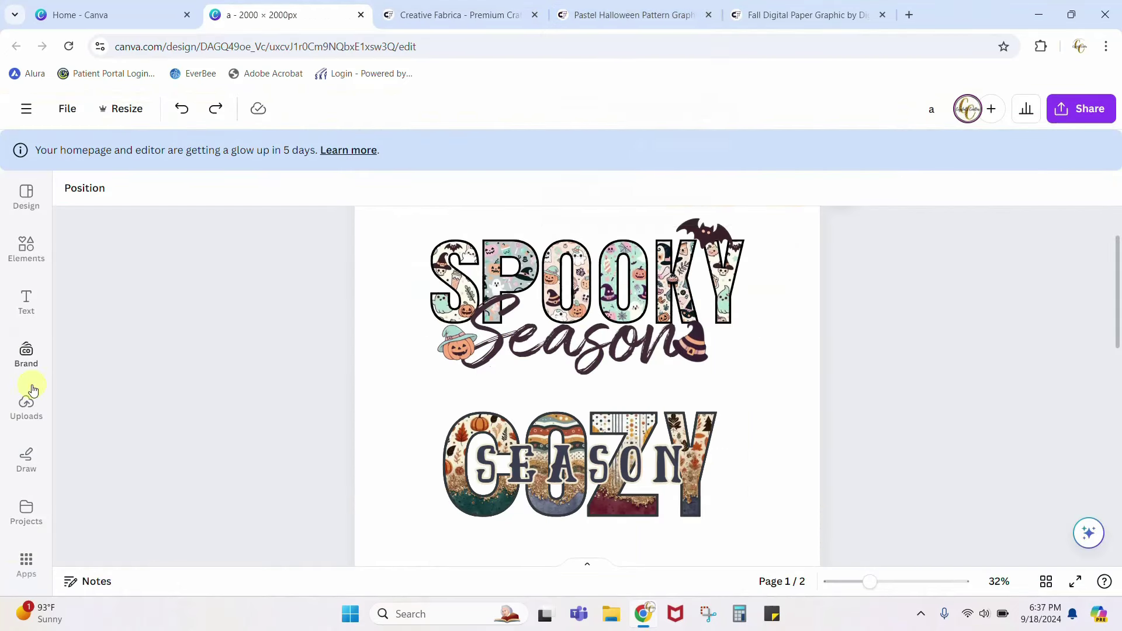
# Look through the uploaded pattern images and the files in the fall digital paper folder without uploading any.
pyautogui.click(27, 429)
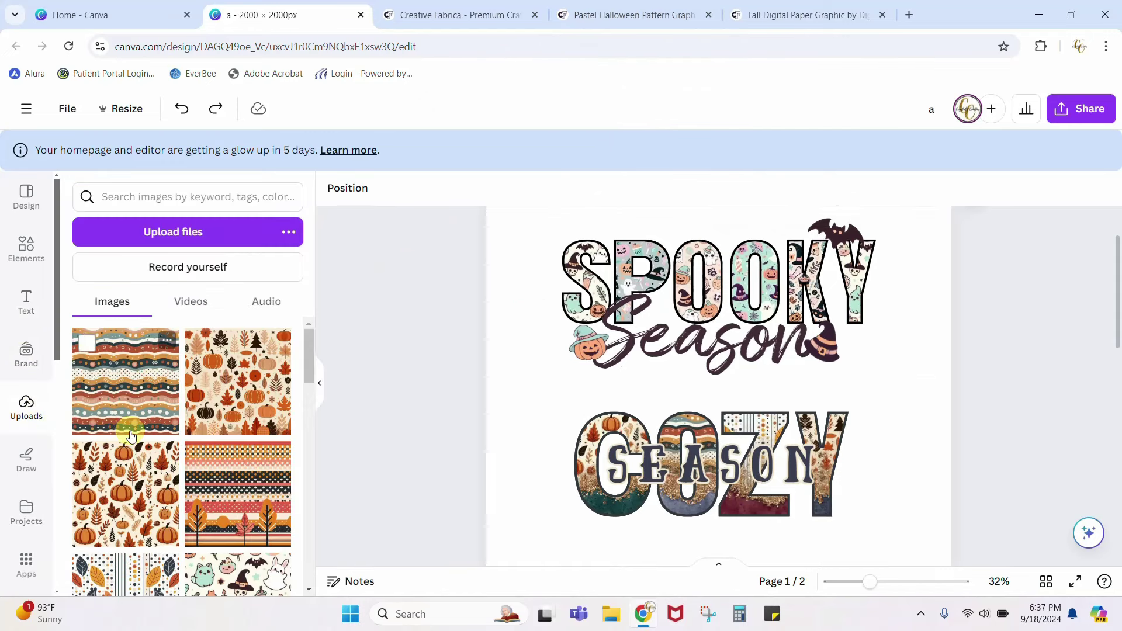
pyautogui.scroll(-1, 169, 452)
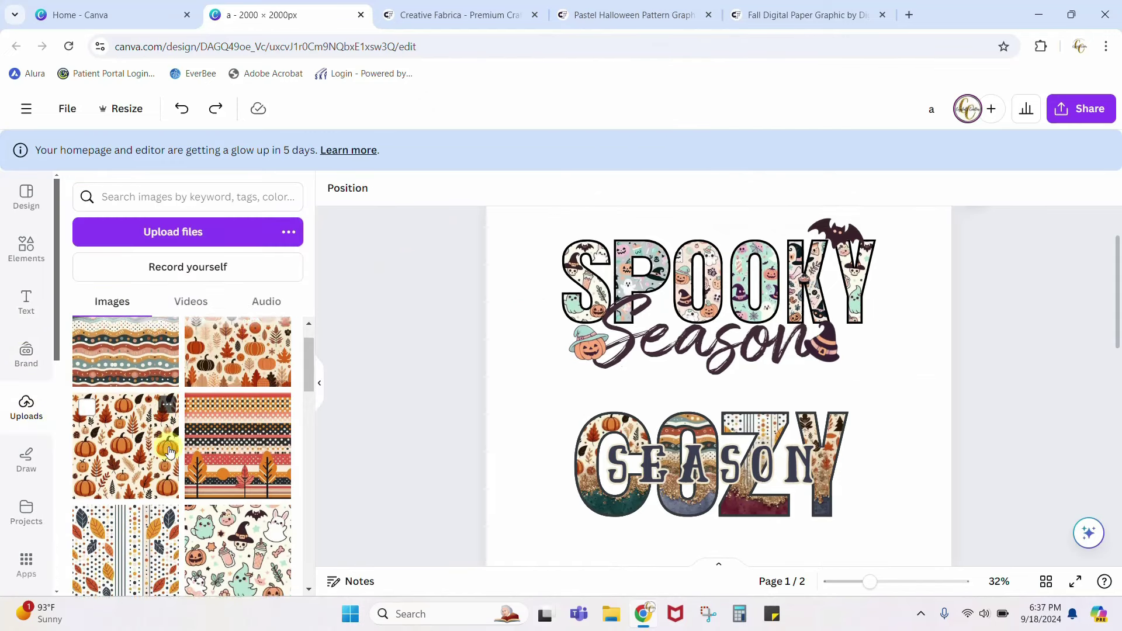
pyautogui.scroll(1, 169, 452)
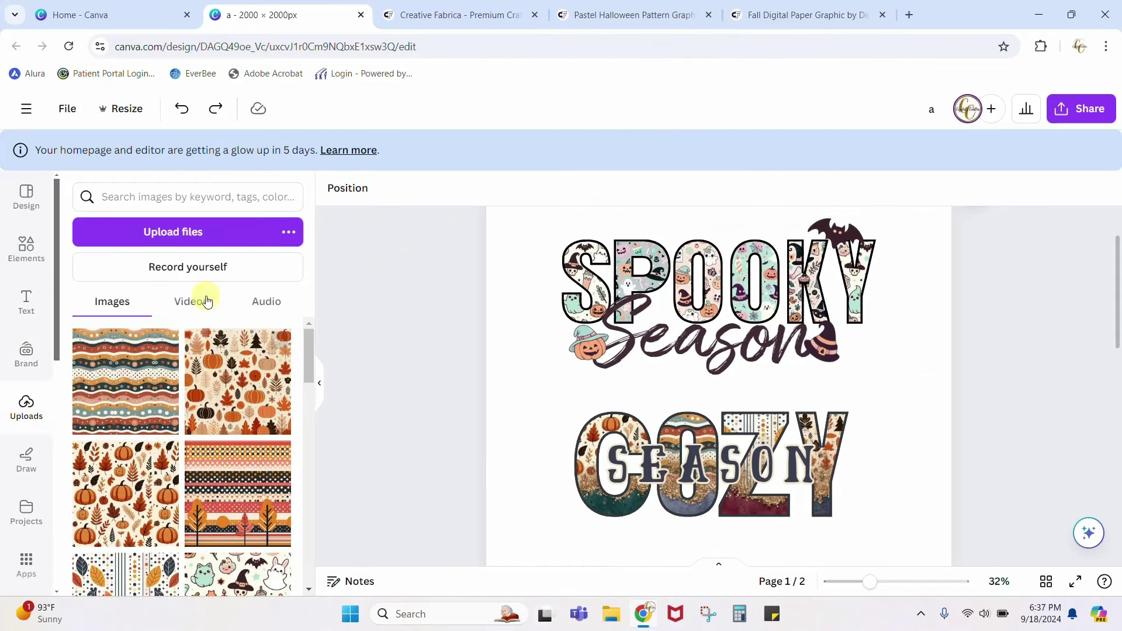
pyautogui.click(200, 234)
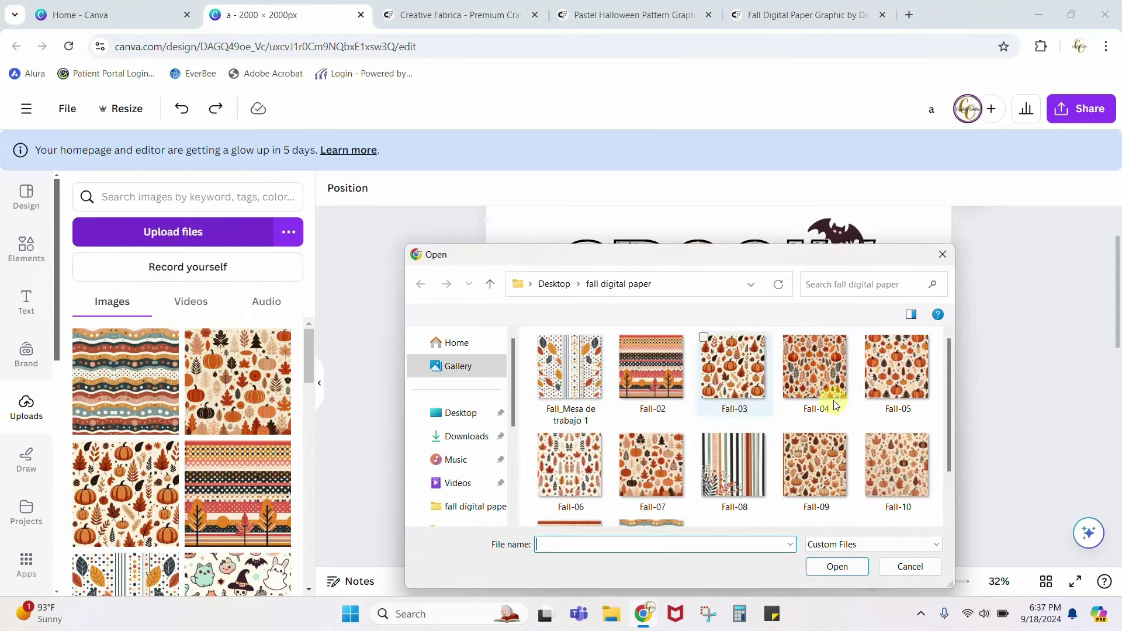
pyautogui.scroll(-1, 777, 468)
pyautogui.scroll(1, 776, 473)
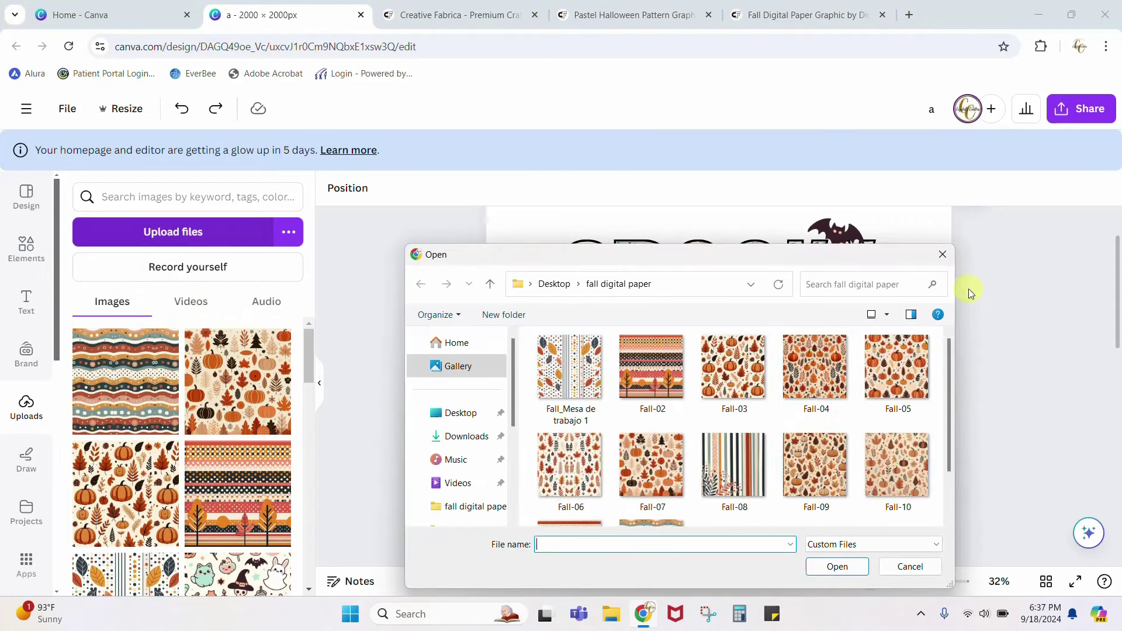
pyautogui.click(944, 254)
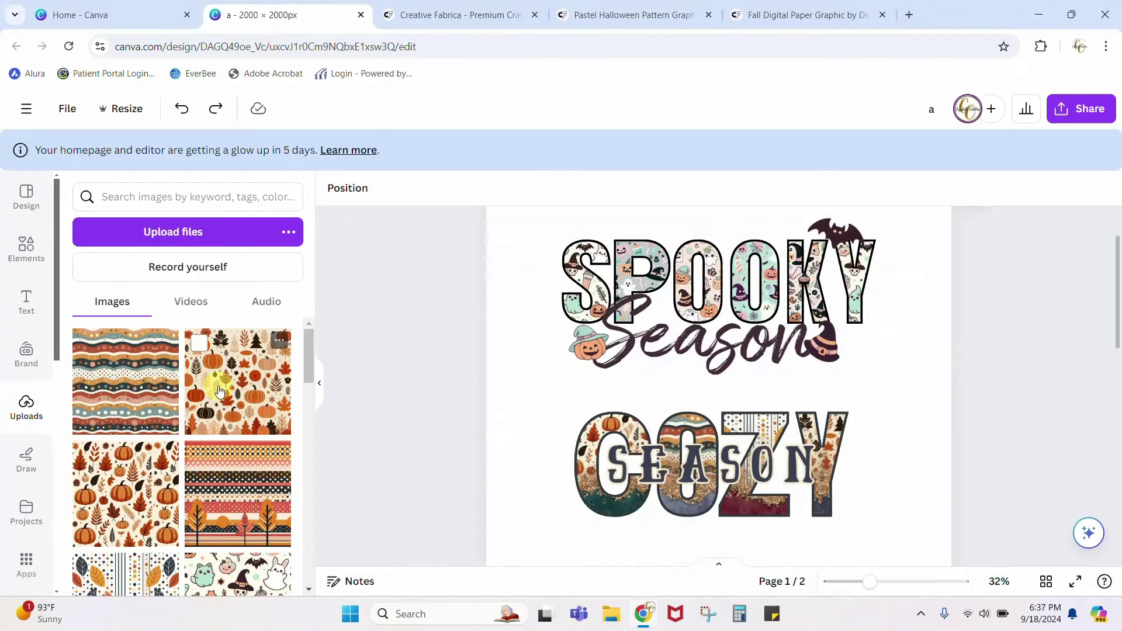
pyautogui.scroll(-2, 220, 391)
pyautogui.scroll(-4, 220, 392)
pyautogui.scroll(5, 221, 387)
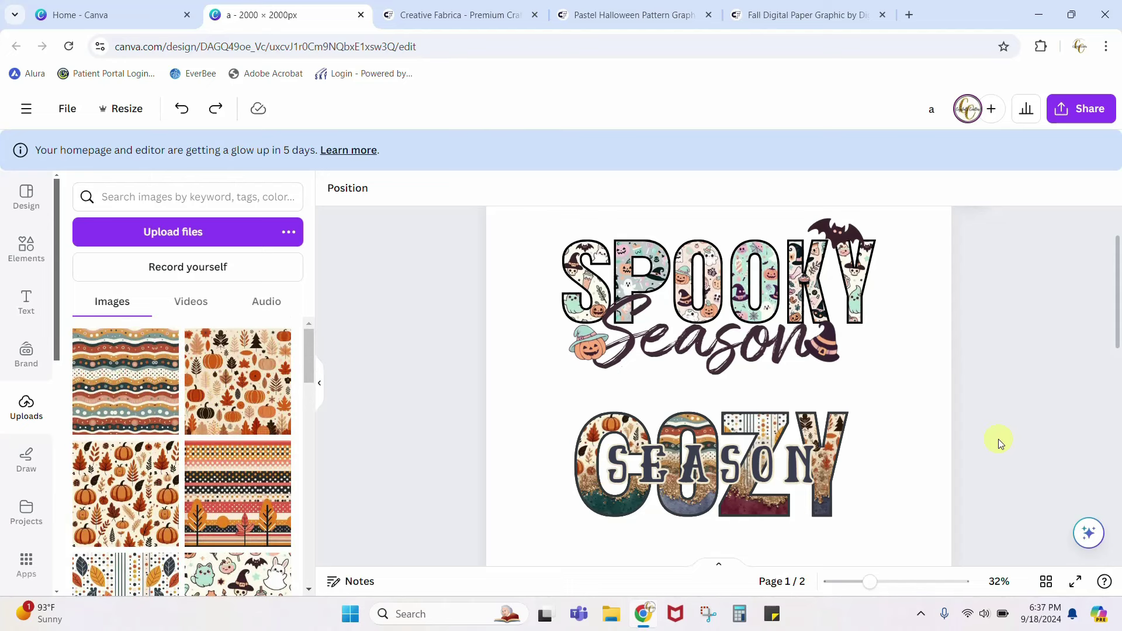
# Go to blank page 2, search the elements for "s" frame, and show only the frame results.
pyautogui.scroll(-5, 998, 440)
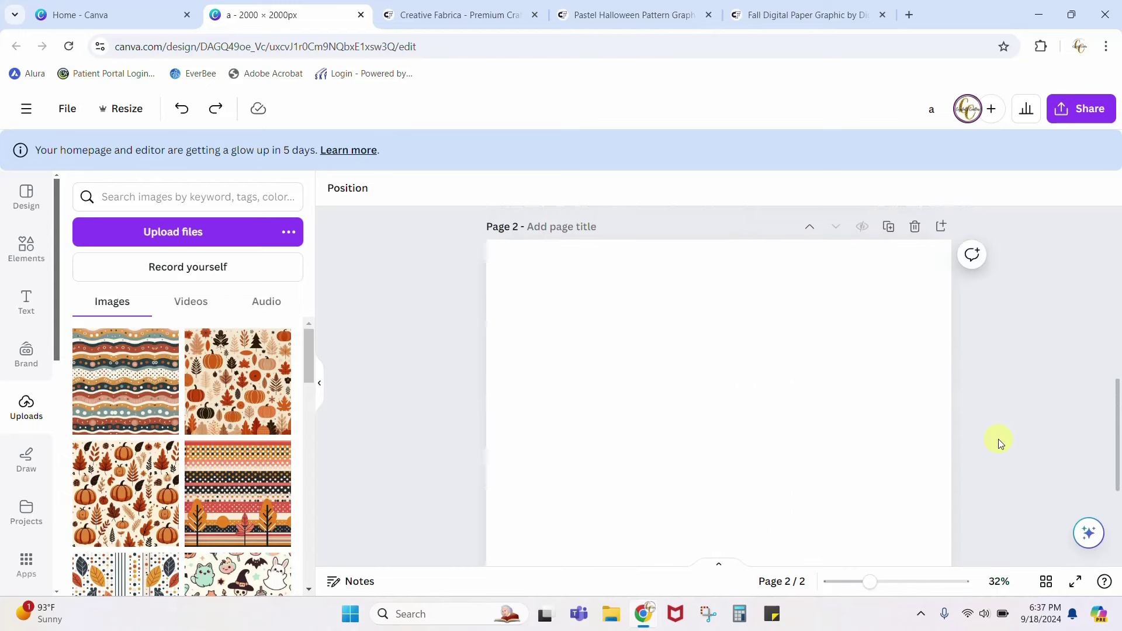
pyautogui.moveTo(872, 583); pyautogui.dragTo(857, 584)
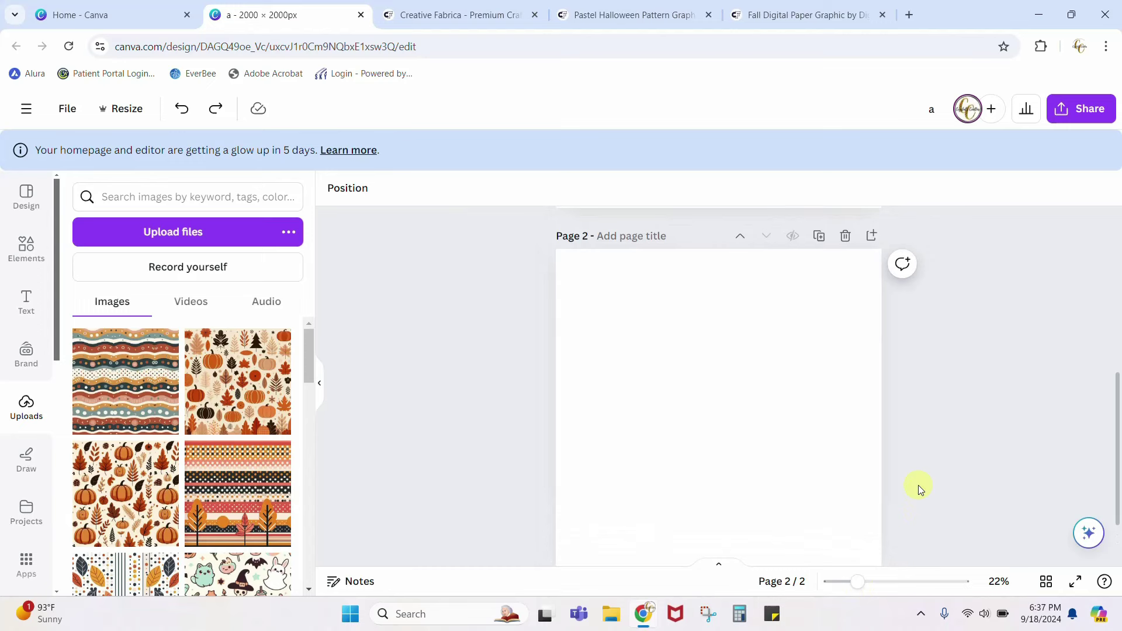
pyautogui.click(35, 552)
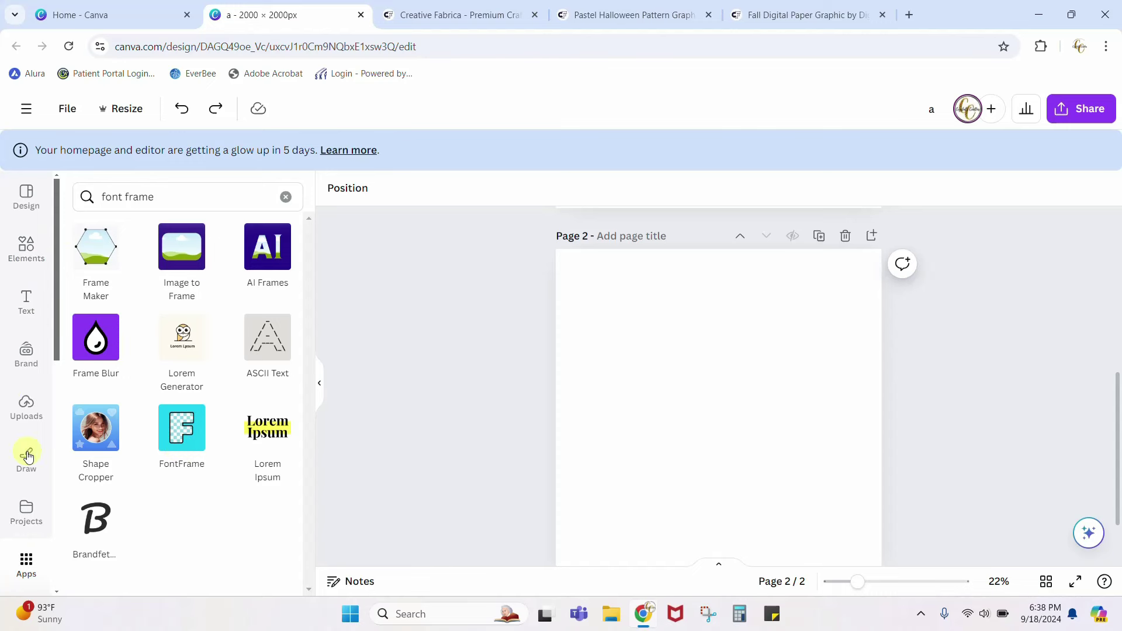
pyautogui.click(19, 257)
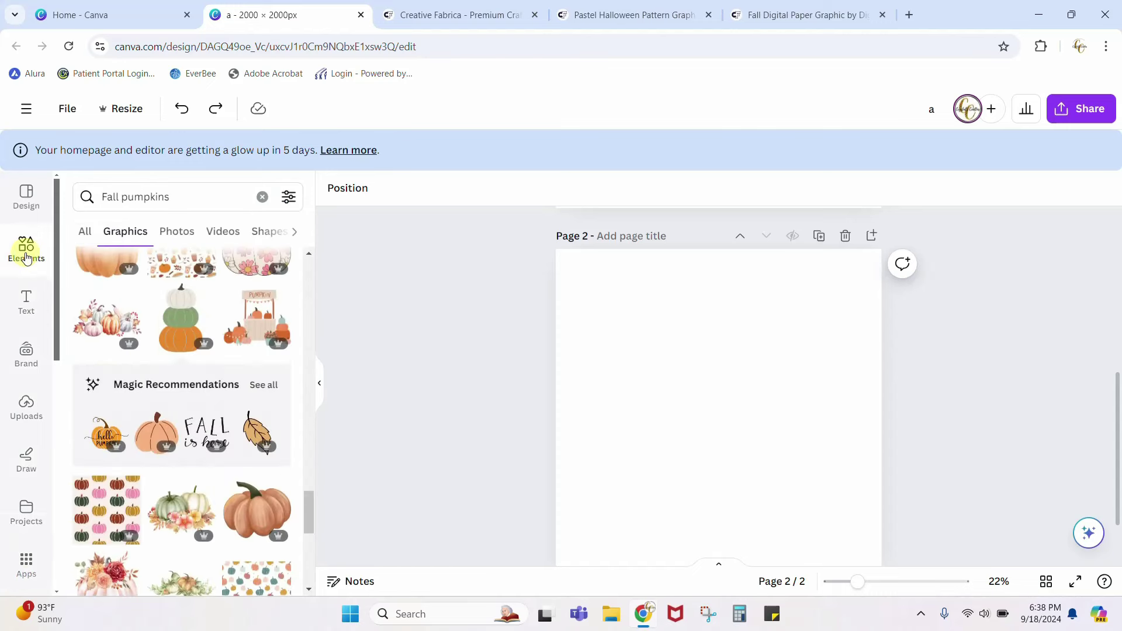
pyautogui.click(263, 199)
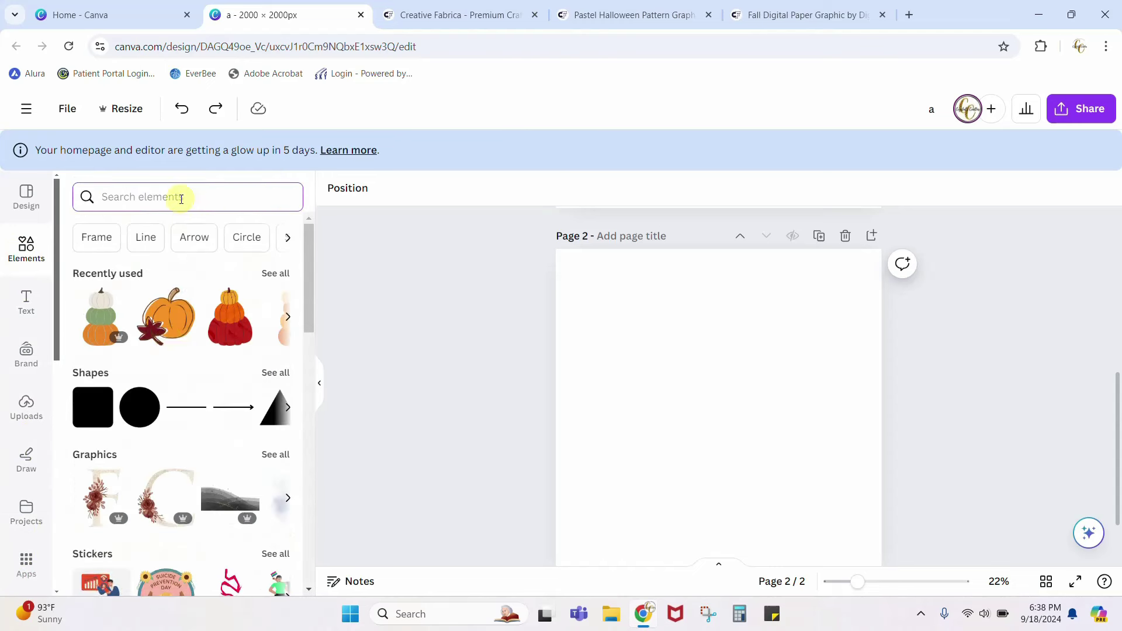
pyautogui.click(181, 199)
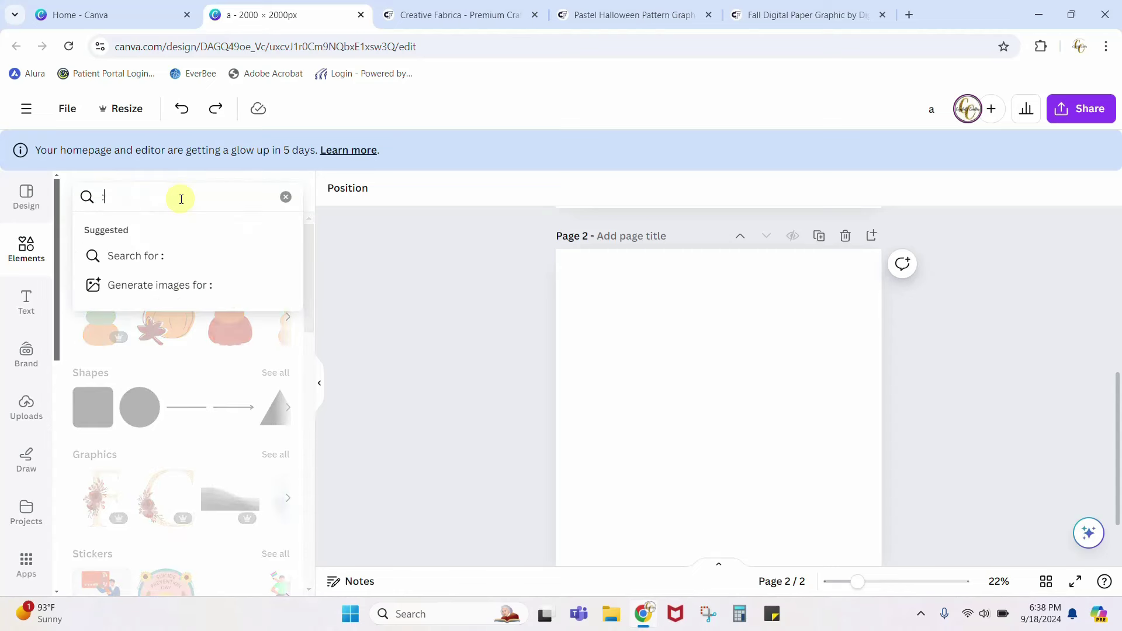
pyautogui.write('"s" frame')
pyautogui.press('Return')
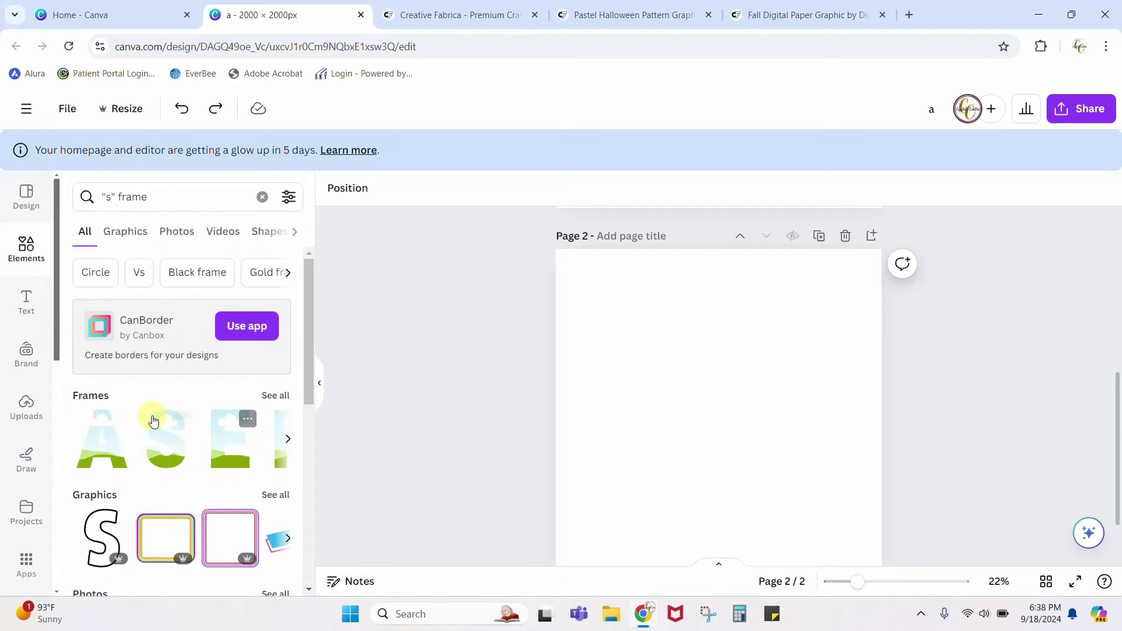
pyautogui.click(90, 397)
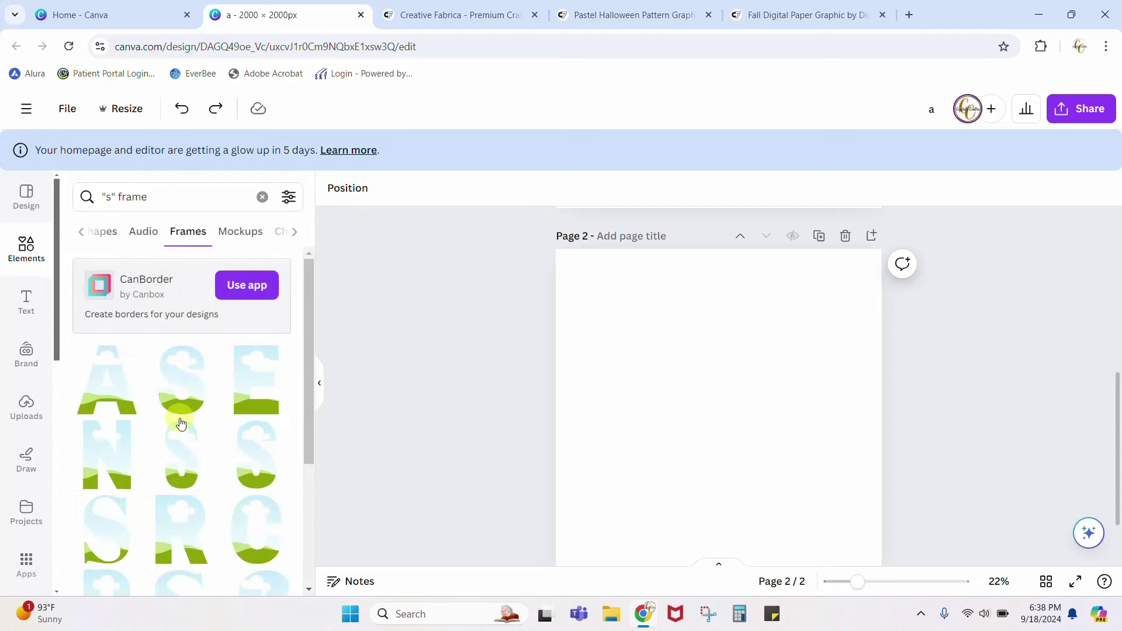
# Add the rounded, bubbly letter S frame from the results to page 2.
pyautogui.scroll(-2, 180, 411)
pyautogui.scroll(-1, 180, 411)
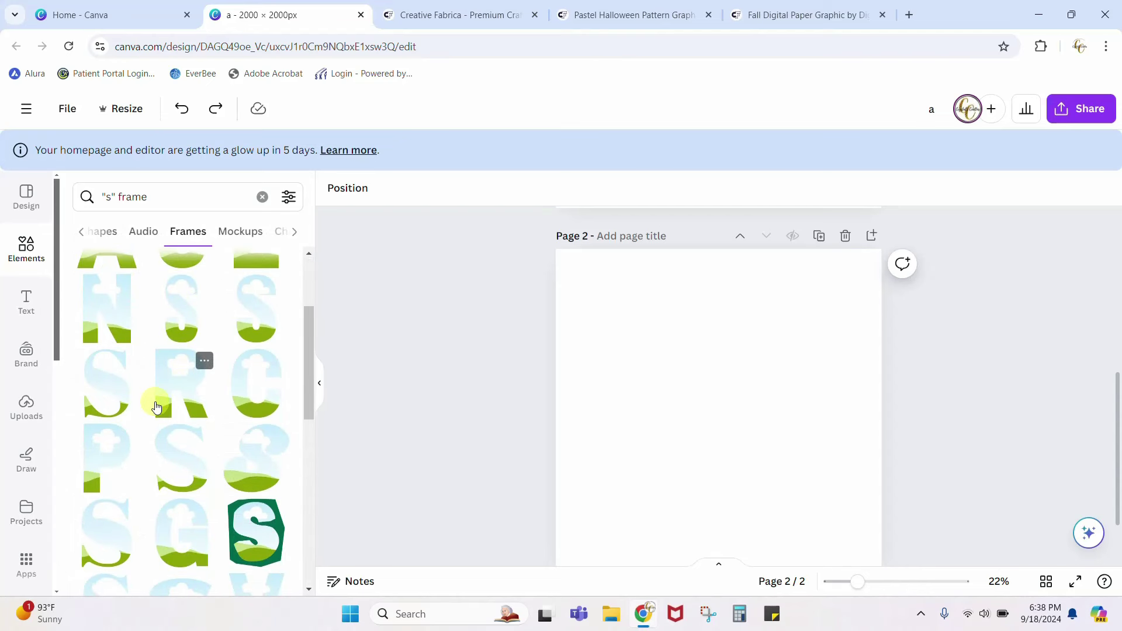
pyautogui.scroll(-1, 205, 501)
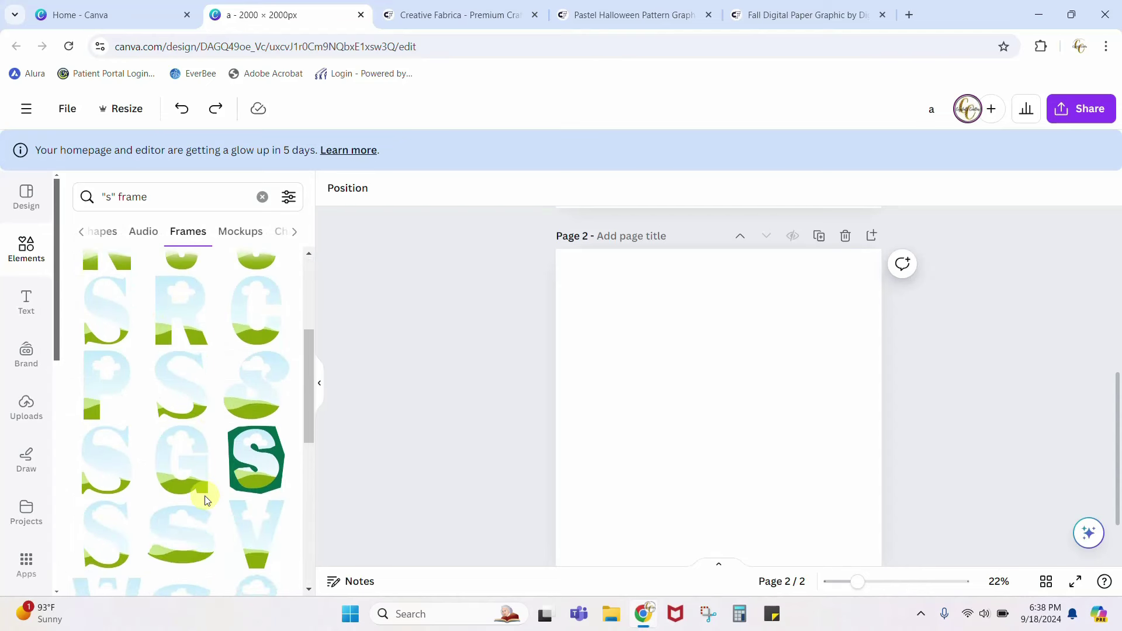
pyautogui.scroll(-1, 175, 511)
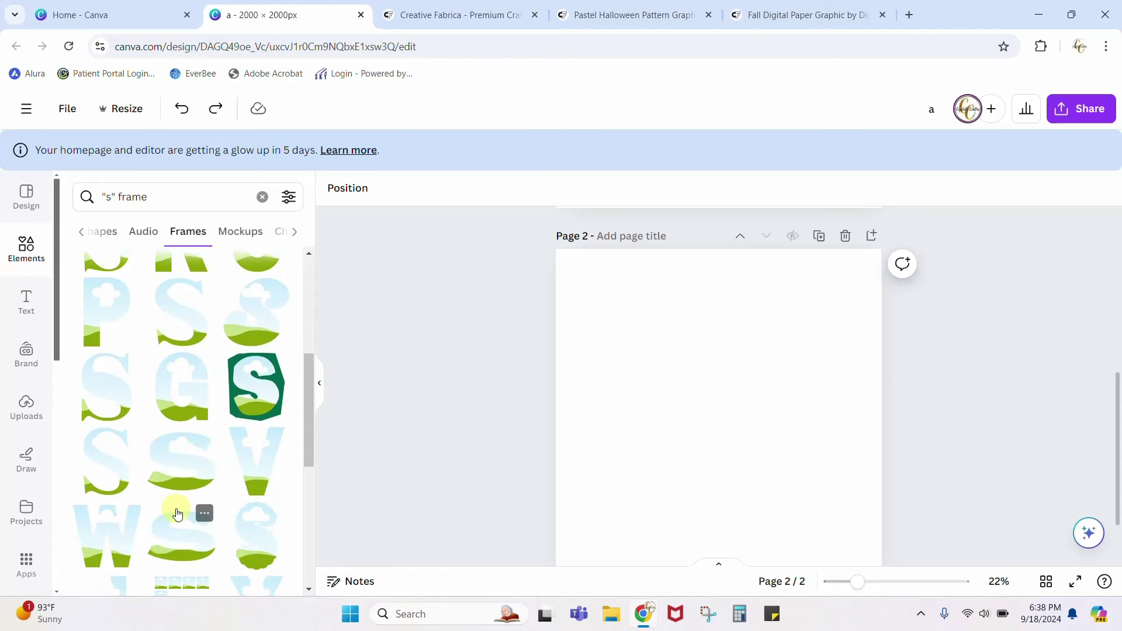
pyautogui.click(253, 325)
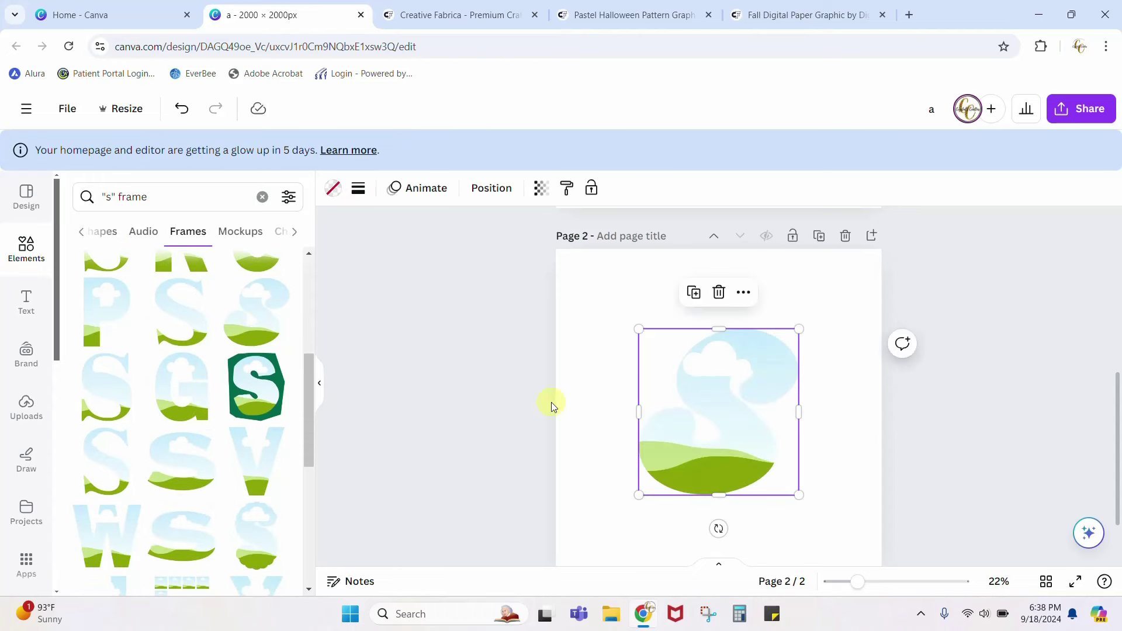
# Set the background of page 2 to black.
pyautogui.click(637, 297)
pyautogui.click(636, 296)
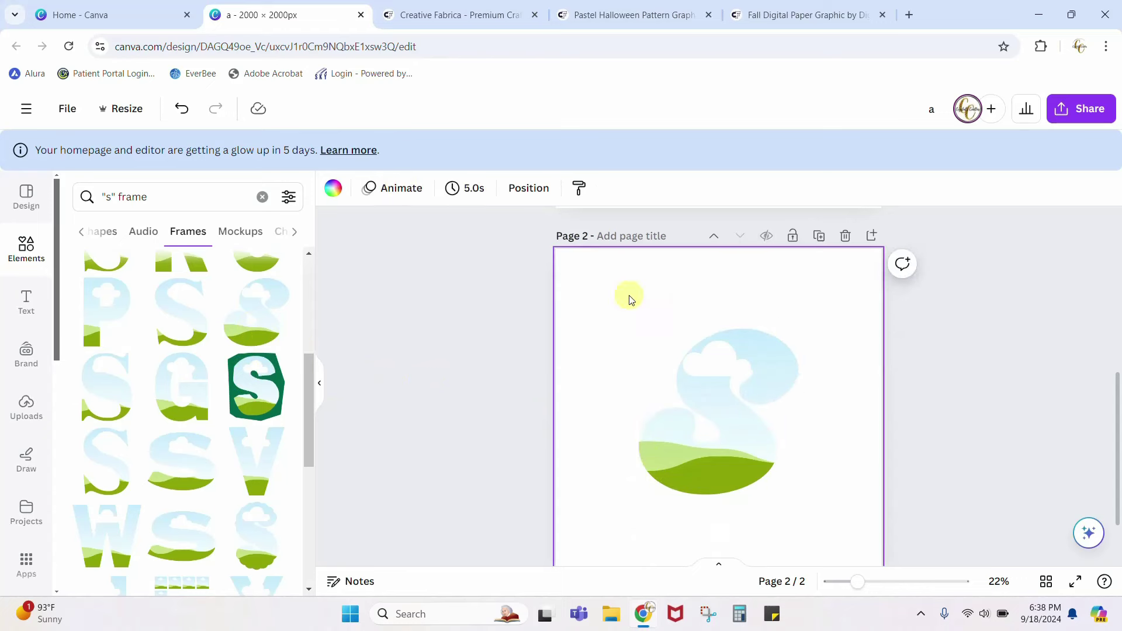
pyautogui.click(334, 187)
pyautogui.click(119, 277)
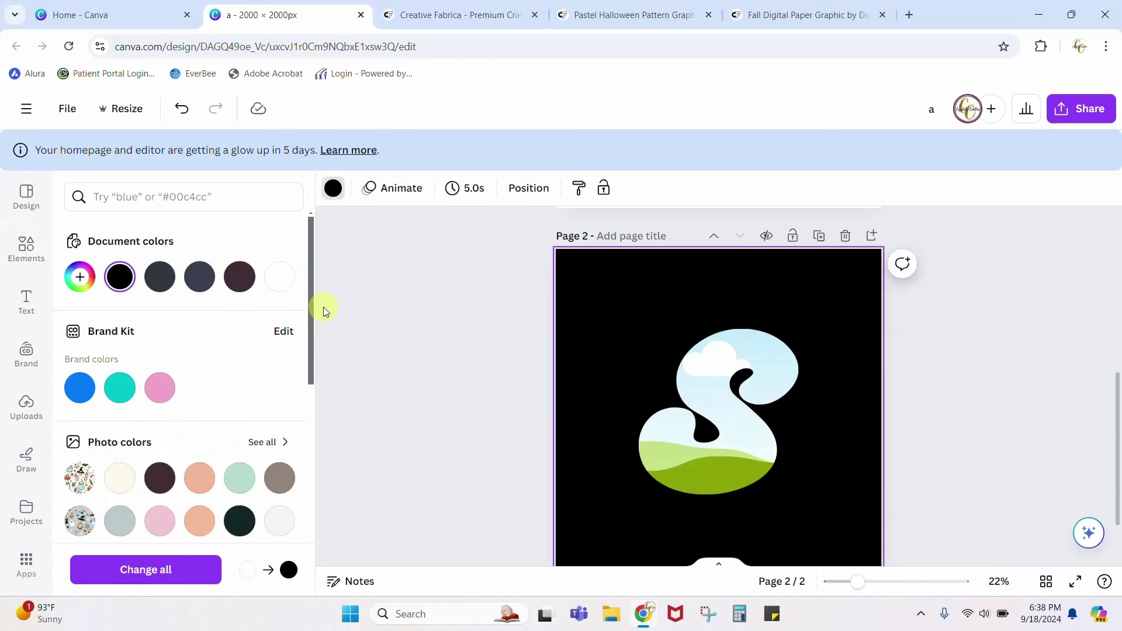
pyautogui.click(324, 307)
# Delete the bubbly S frame, try a serif S frame on page 2, and remove it too.
pyautogui.click(765, 430)
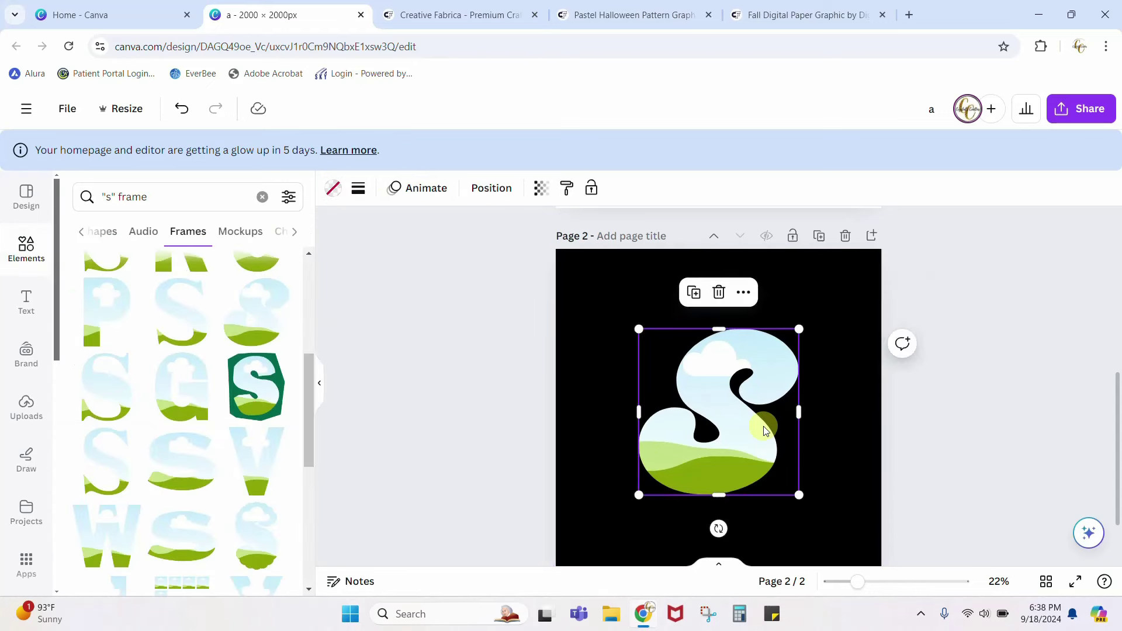
pyautogui.press('Delete')
pyautogui.click(111, 399)
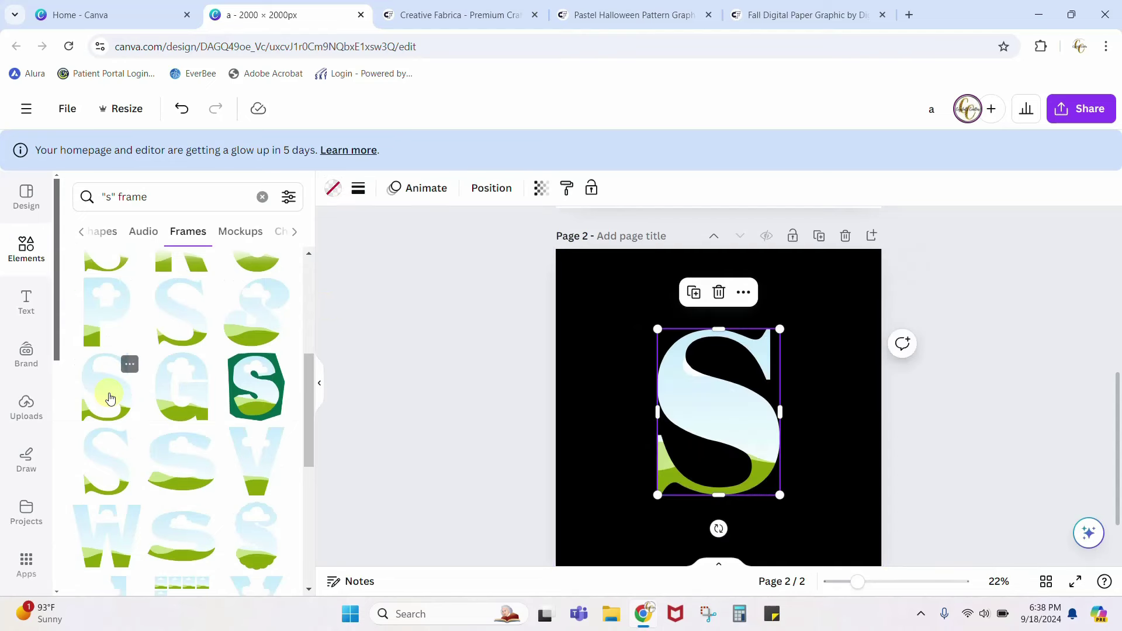
pyautogui.press('Delete')
# Try the wide, bold sans-serif S frame on page 2 and compare it with the Spooky lettering on page 1.
pyautogui.scroll(3, 246, 439)
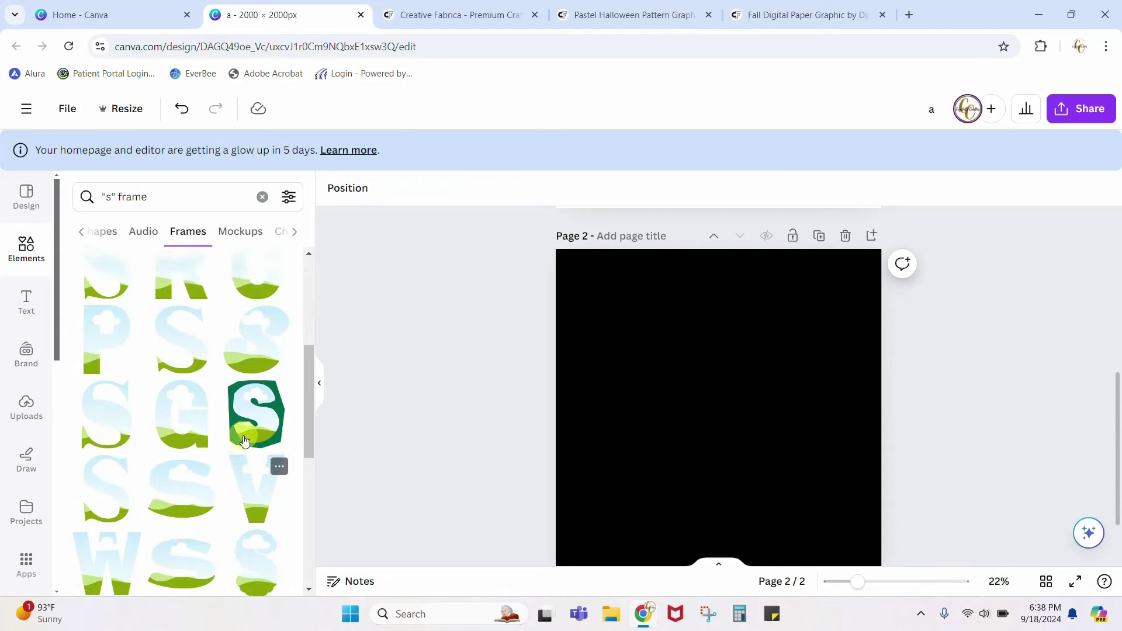
pyautogui.scroll(1, 183, 432)
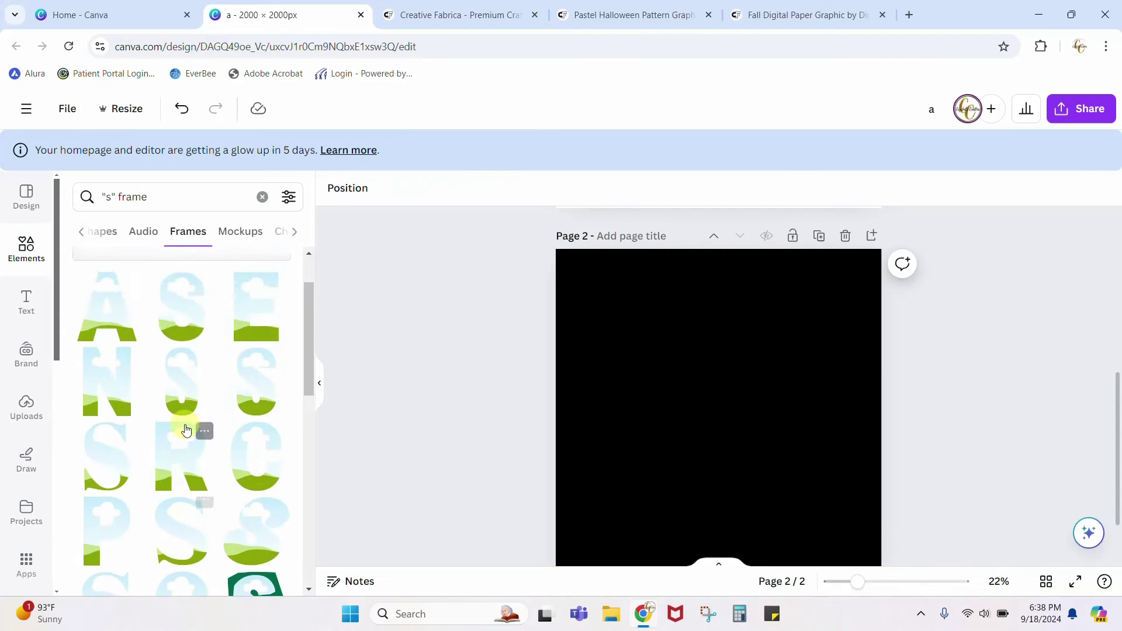
pyautogui.click(187, 340)
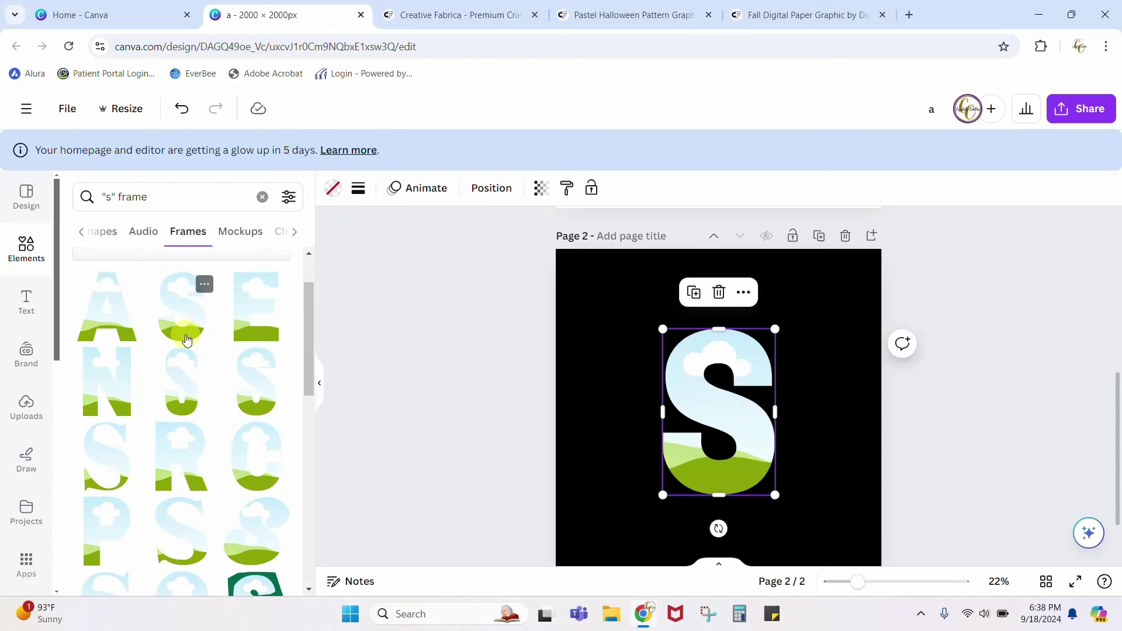
pyautogui.click(408, 381)
pyautogui.scroll(5, 411, 383)
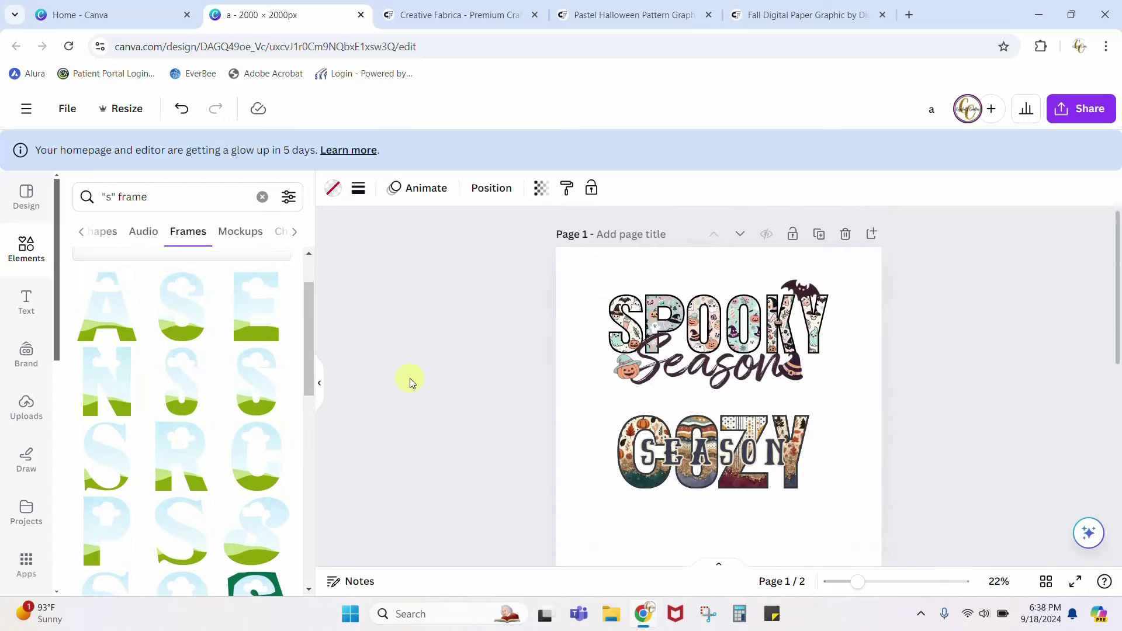
pyautogui.scroll(-5, 409, 383)
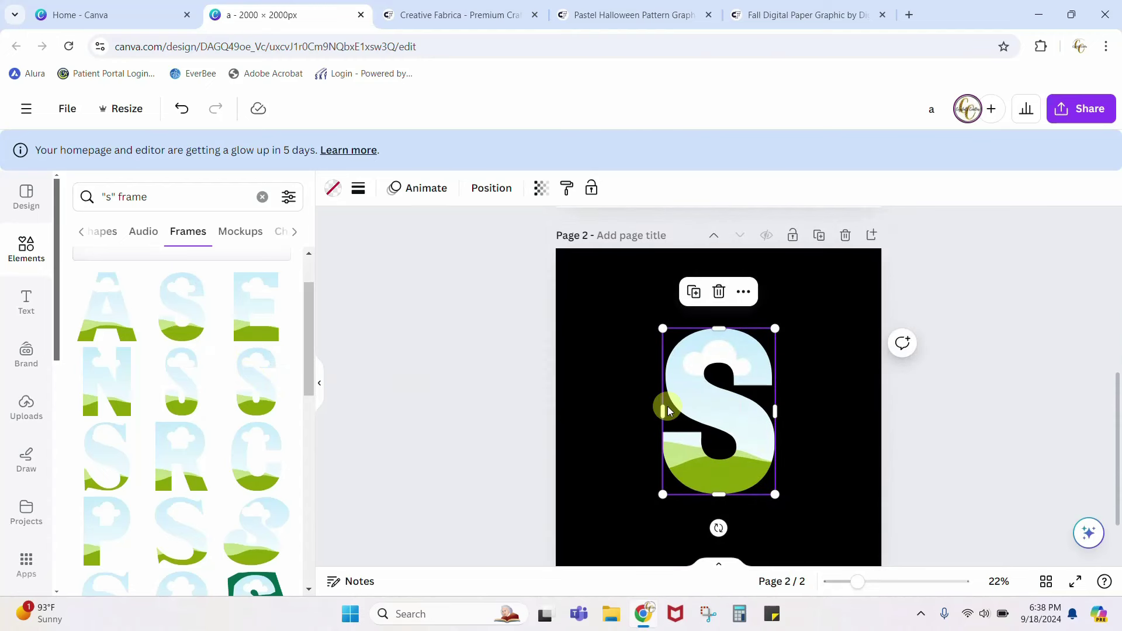
# Replace the wide S frame on page 2 with the narrow, condensed sans-serif S frame.
pyautogui.press('Delete')
pyautogui.click(194, 392)
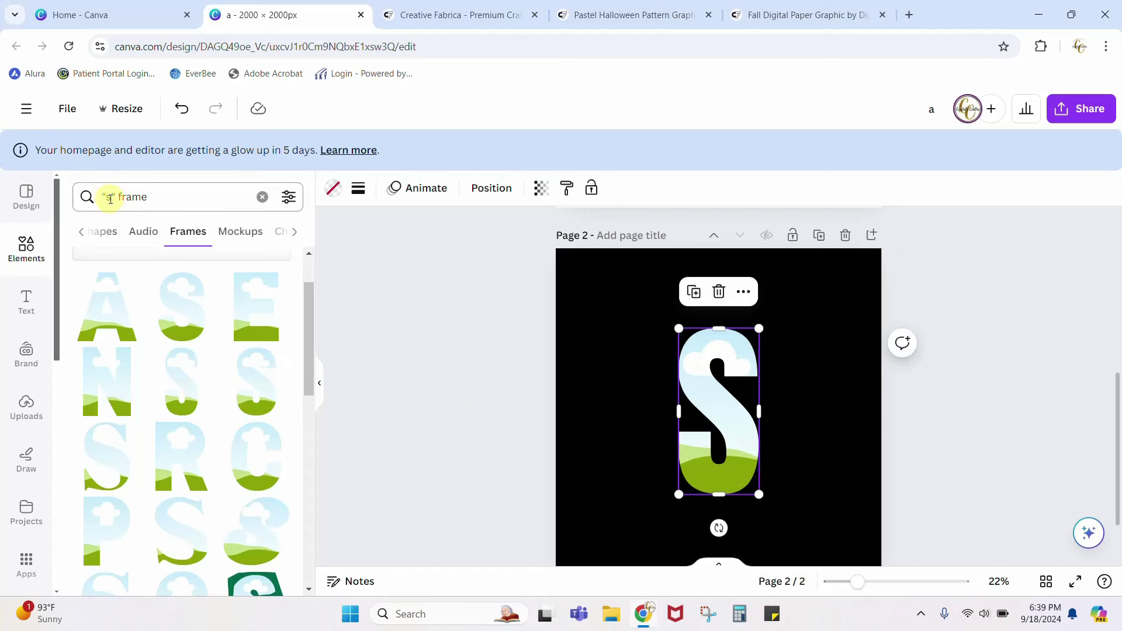
# Search for "p" frame, add a condensed P frame to page 2, and place it on the right side of the S.
pyautogui.click(111, 200)
pyautogui.press('BackSpace')
pyautogui.write('p')
pyautogui.press('Return')
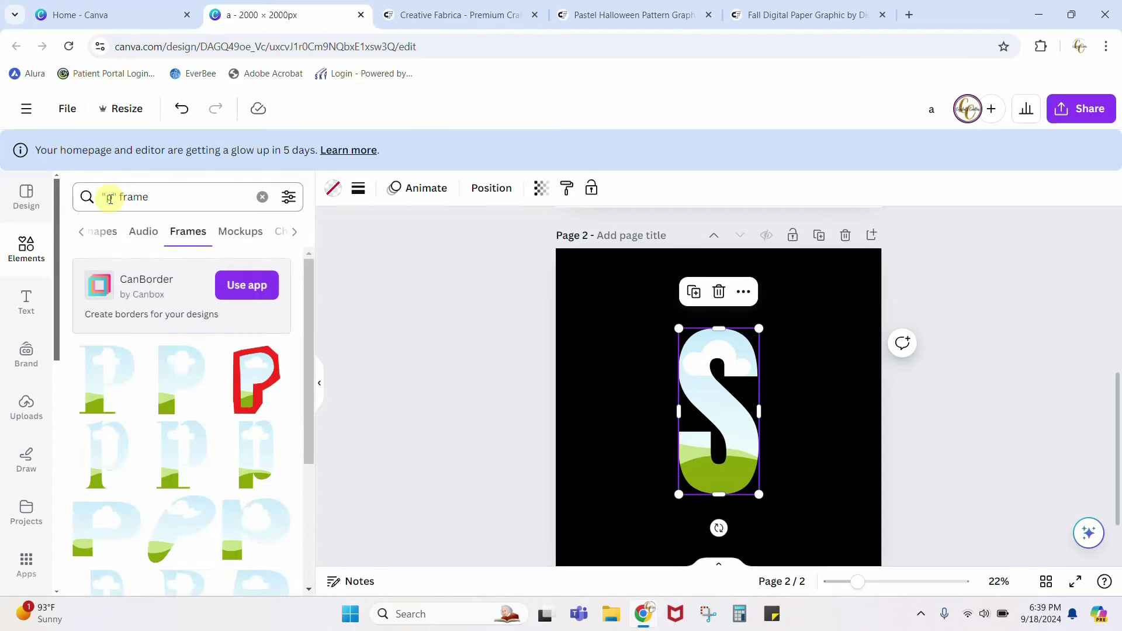
pyautogui.click(219, 365)
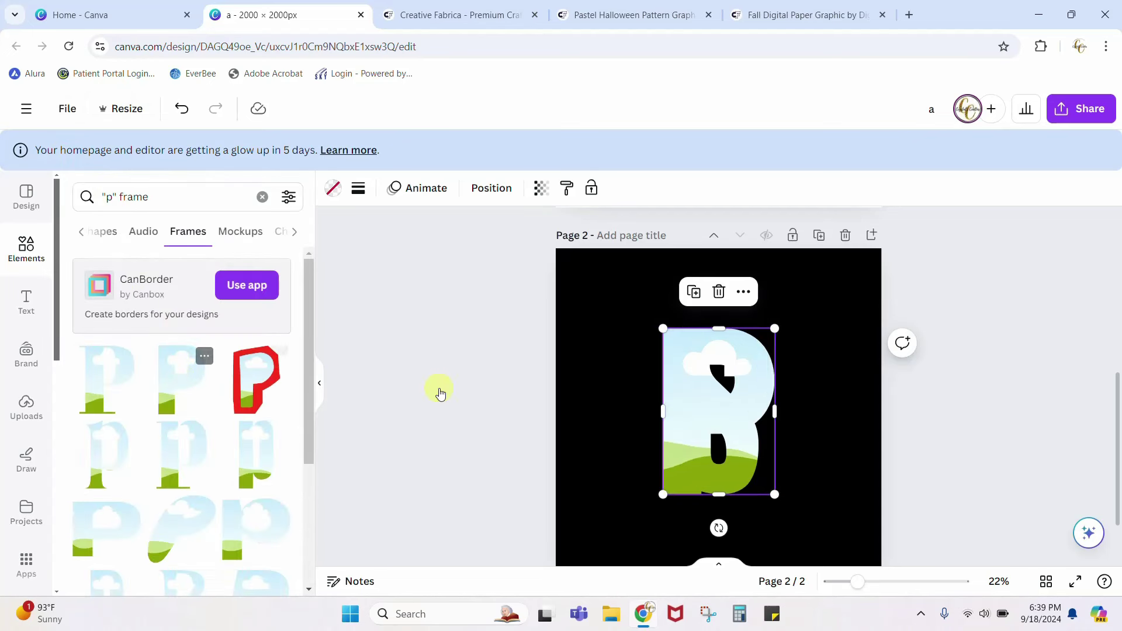
pyautogui.moveTo(692, 408); pyautogui.dragTo(784, 462)
# Search for "o" frame, add a condensed O frame to page 2, and place it on the left side of the S.
pyautogui.write('o')
pyautogui.press('Return')
pyautogui.click(107, 380)
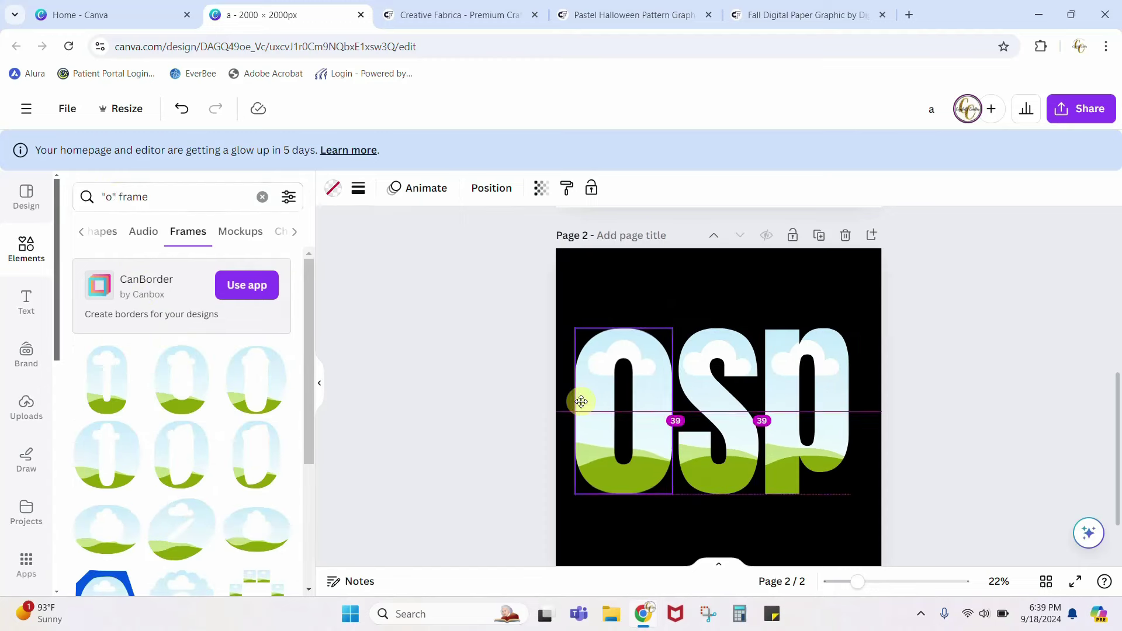
# Find matching condensed K and Y frames with "k" frame and "y" frame searches and add both to page 2.
pyautogui.write('k')
pyautogui.press('Return')
pyautogui.click(107, 380)
pyautogui.write('y')
pyautogui.click(623, 520)
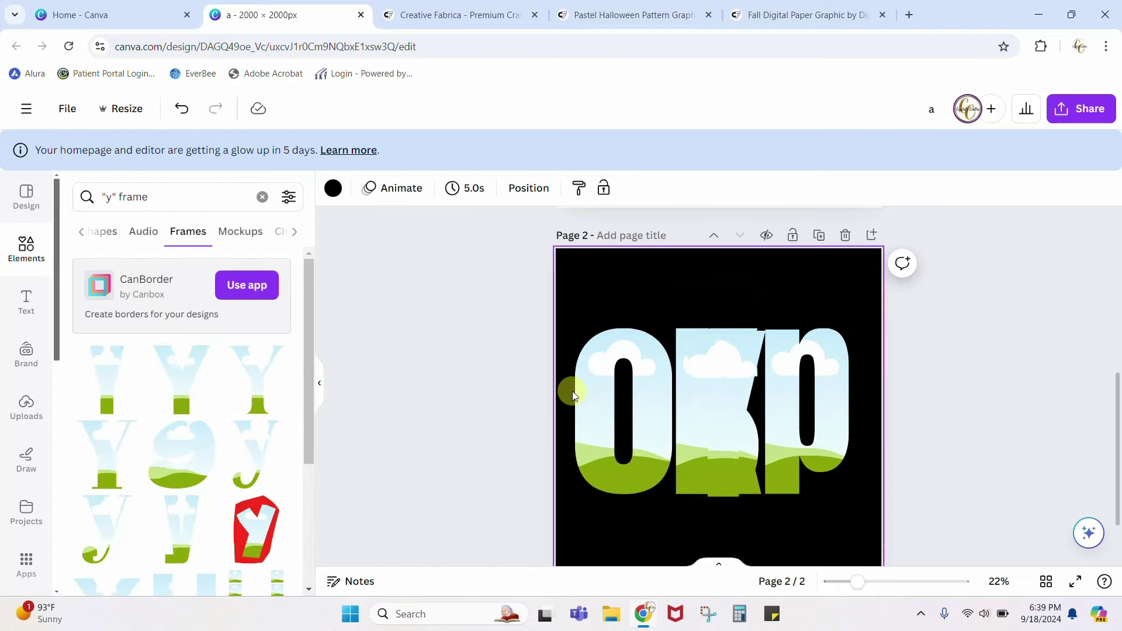
# Stack the S, P, O, K and Y frames together and scale them all down to about 461 px high.
pyautogui.click(671, 409)
pyautogui.moveTo(667, 422); pyautogui.dragTo(752, 410)
pyautogui.moveTo(629, 285); pyautogui.dragTo(836, 525)
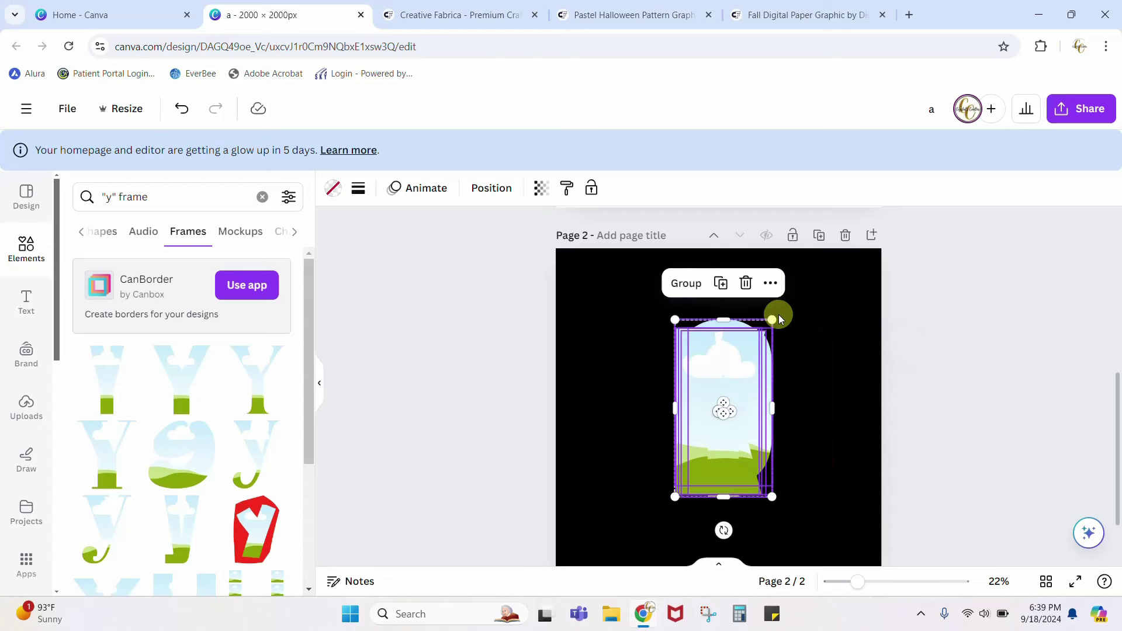
pyautogui.moveTo(774, 319); pyautogui.dragTo(720, 420)
# Spread the stacked letter frames apart on page 2 so each letter stands alone.
pyautogui.click(801, 485)
pyautogui.click(697, 462)
pyautogui.moveTo(697, 462); pyautogui.dragTo(756, 367)
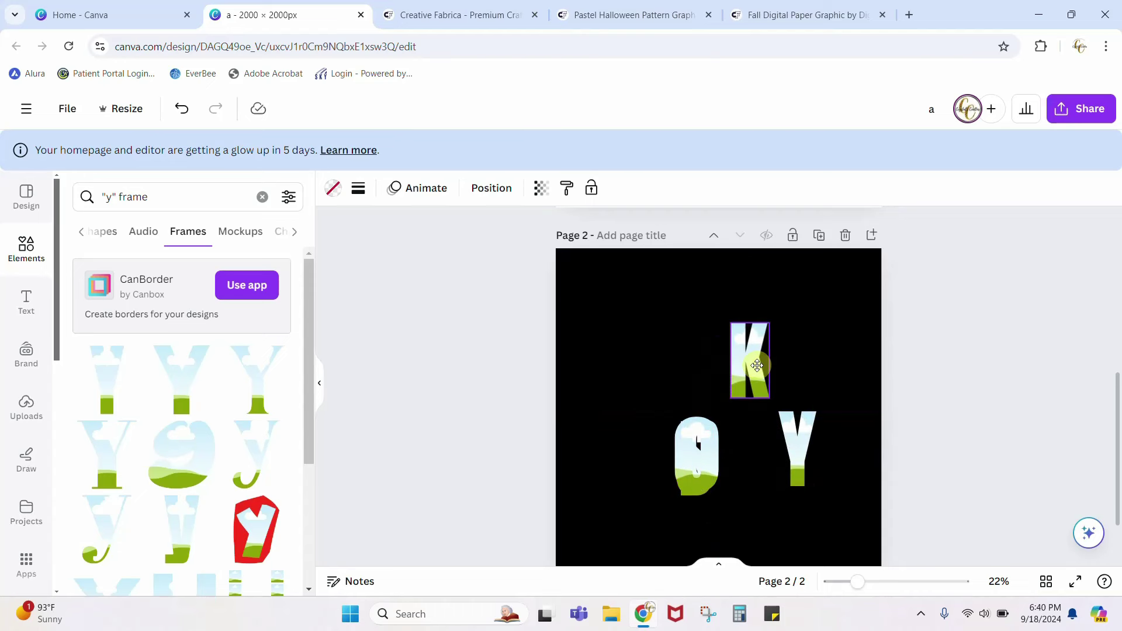
pyautogui.moveTo(704, 461); pyautogui.dragTo(658, 362)
pyautogui.moveTo(710, 474); pyautogui.dragTo(627, 475)
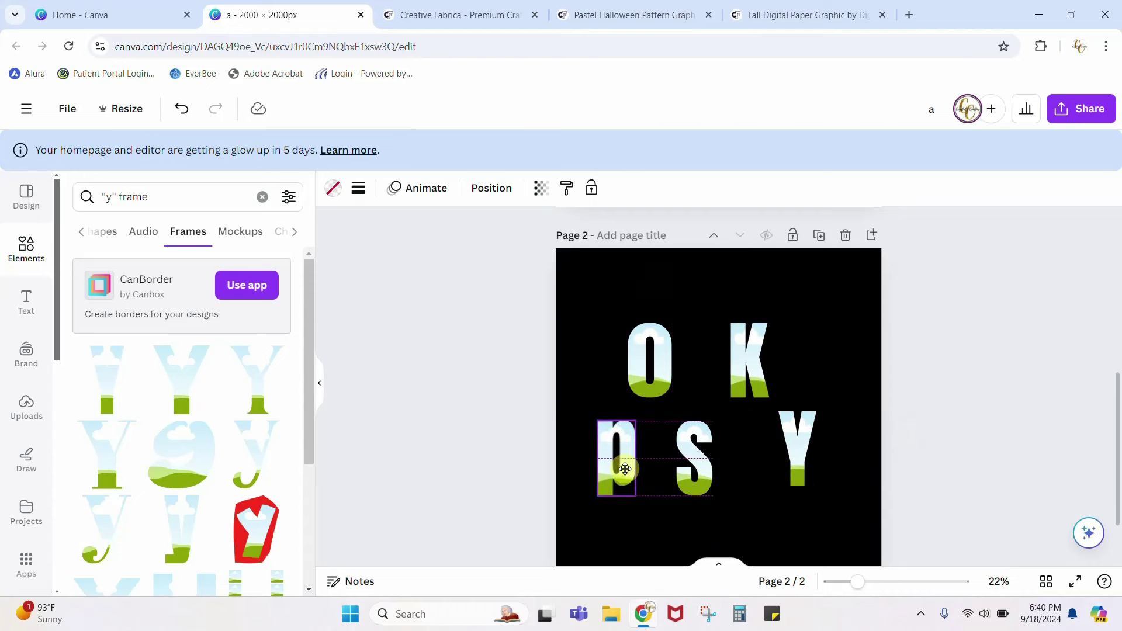
# Line up the S, P and O frames side by side in a row near the top of page 2.
pyautogui.moveTo(650, 386); pyautogui.dragTo(645, 345)
pyautogui.moveTo(603, 455); pyautogui.dragTo(650, 346)
pyautogui.moveTo(720, 420); pyautogui.dragTo(800, 406)
pyautogui.click(751, 359)
# Duplicate the O frame and place the copy directly after the first O.
pyautogui.click(710, 355)
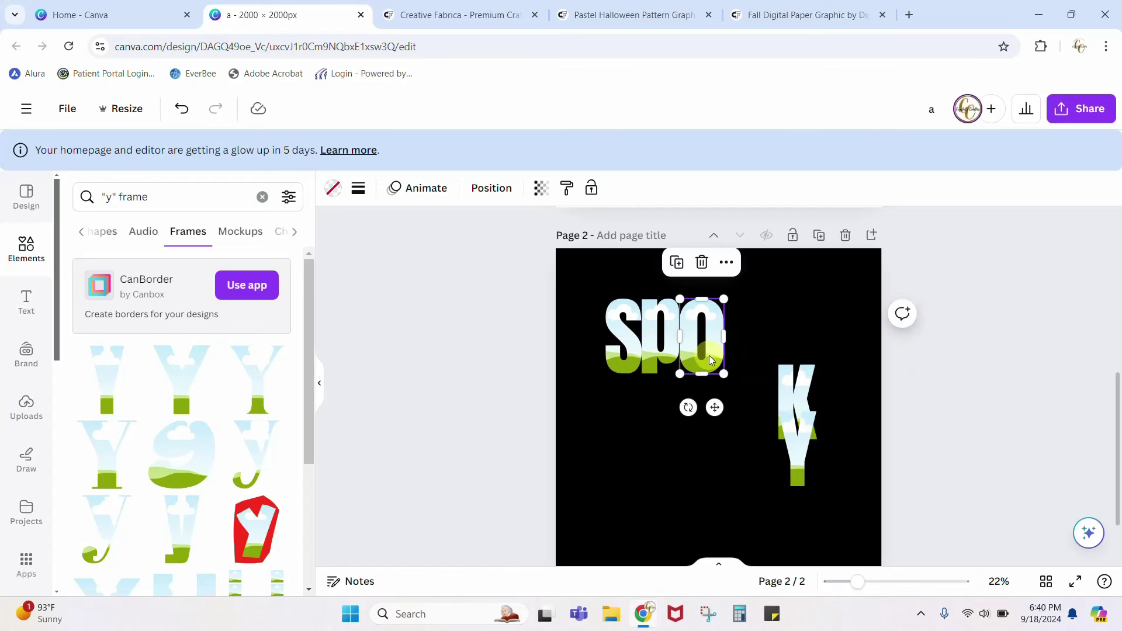
pyautogui.rightClick(710, 356)
pyautogui.click(702, 367)
pyautogui.moveTo(703, 367); pyautogui.dragTo(745, 367)
# Place the K and Y frames after the second O to complete the word SPOOKY.
pyautogui.moveTo(793, 394); pyautogui.dragTo(784, 328)
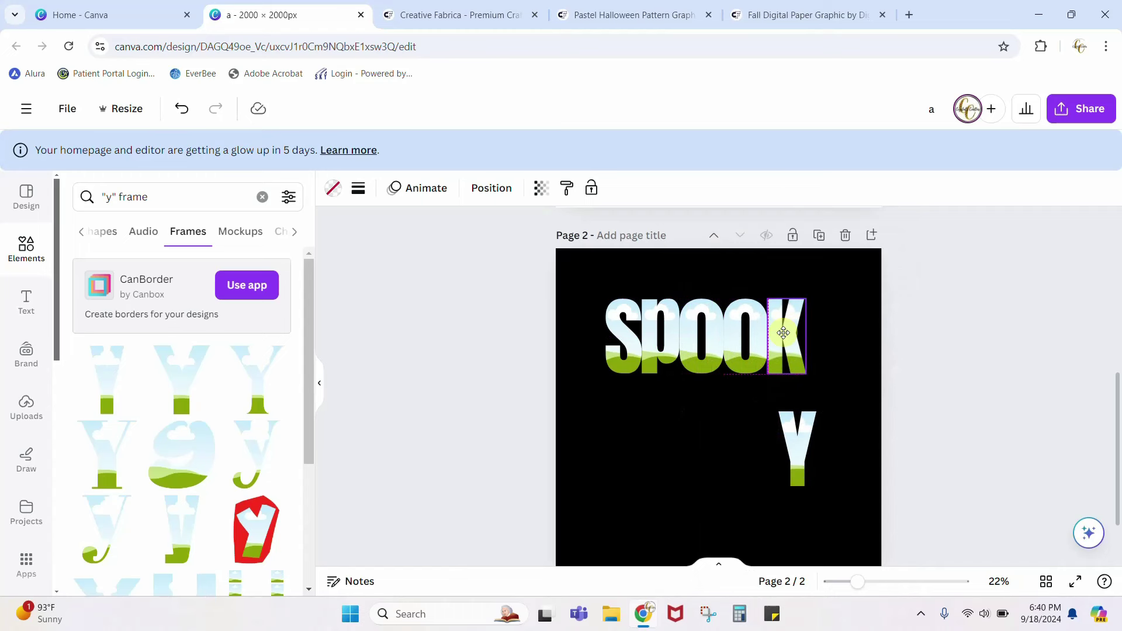
pyautogui.click(804, 442)
pyautogui.moveTo(804, 442); pyautogui.dragTo(829, 336)
# Select all the SPOOKY letters and look over their alignment and spacing options.
pyautogui.moveTo(587, 269); pyautogui.dragTo(866, 412)
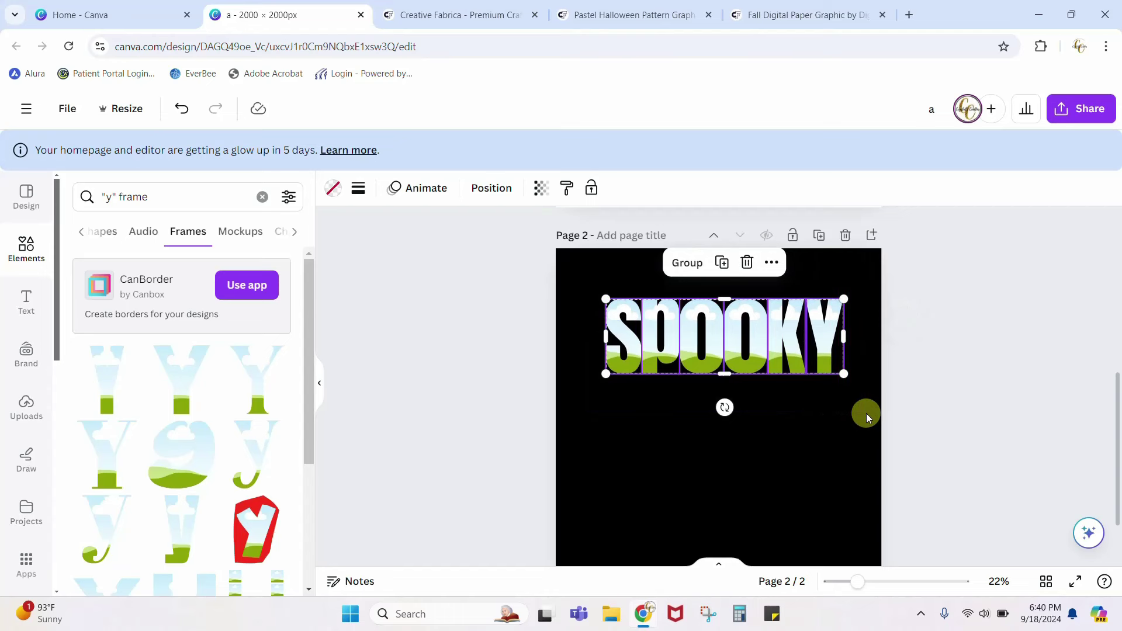
pyautogui.click(490, 187)
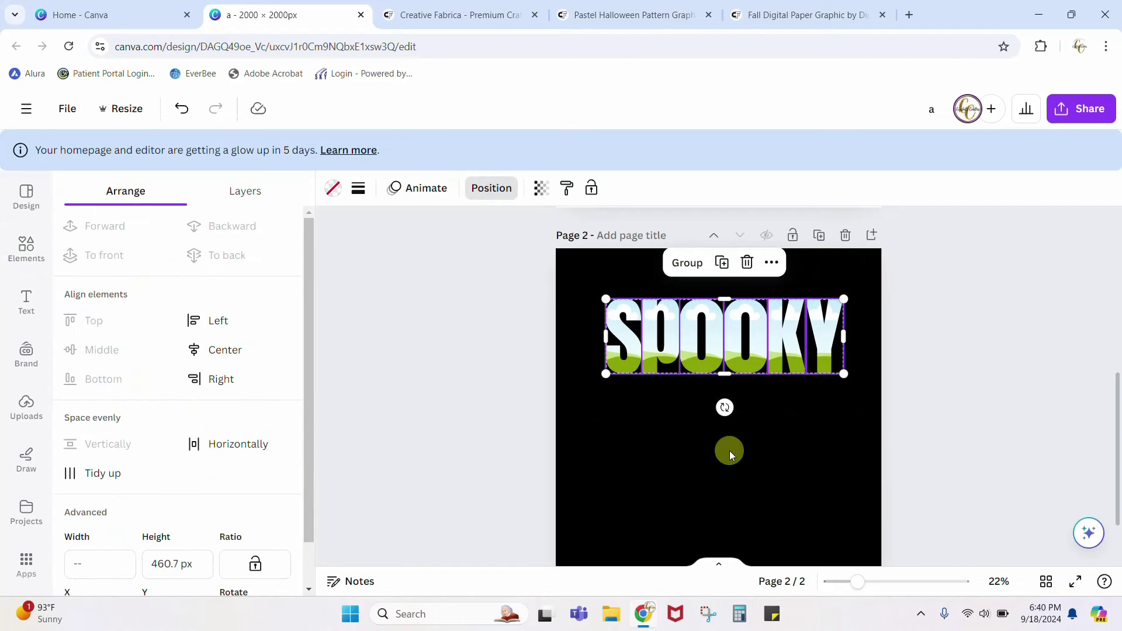
pyautogui.click(665, 474)
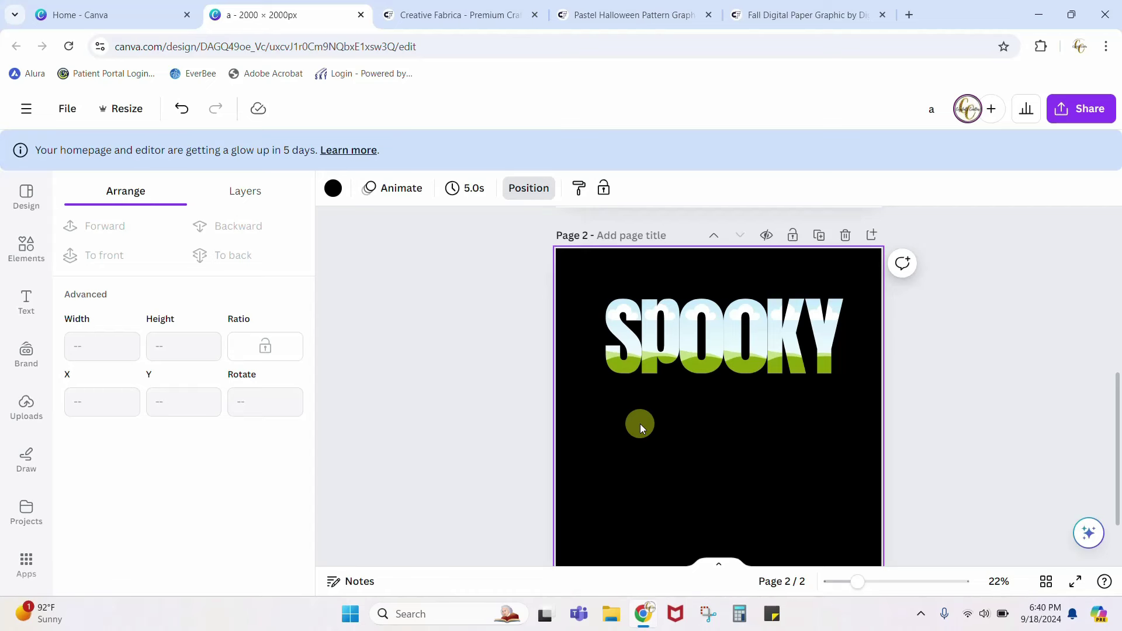
# Nudge the S frame to the left, leaving a wide gap before the P.
pyautogui.click(626, 366)
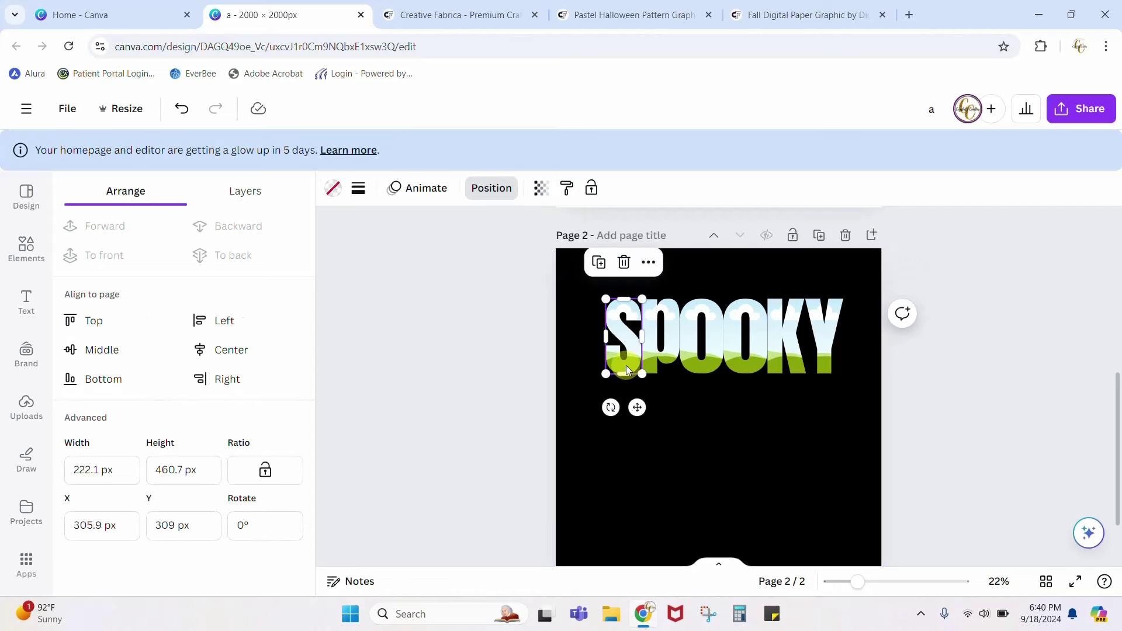
pyautogui.press('Left')
pyautogui.press('Left')
pyautogui.press('Left')
pyautogui.press('Left')
pyautogui.press('Left')
pyautogui.press('Left')
pyautogui.press('Left')
pyautogui.press('Left')
pyautogui.press('Left')
pyautogui.press('Left')
pyautogui.press('Left')
pyautogui.press('Left')
pyautogui.press('Left')
pyautogui.press('Left')
pyautogui.press('Left')
pyautogui.press('Left')
pyautogui.press('Left')
pyautogui.press('Left')
pyautogui.press('Left')
pyautogui.press('Left')
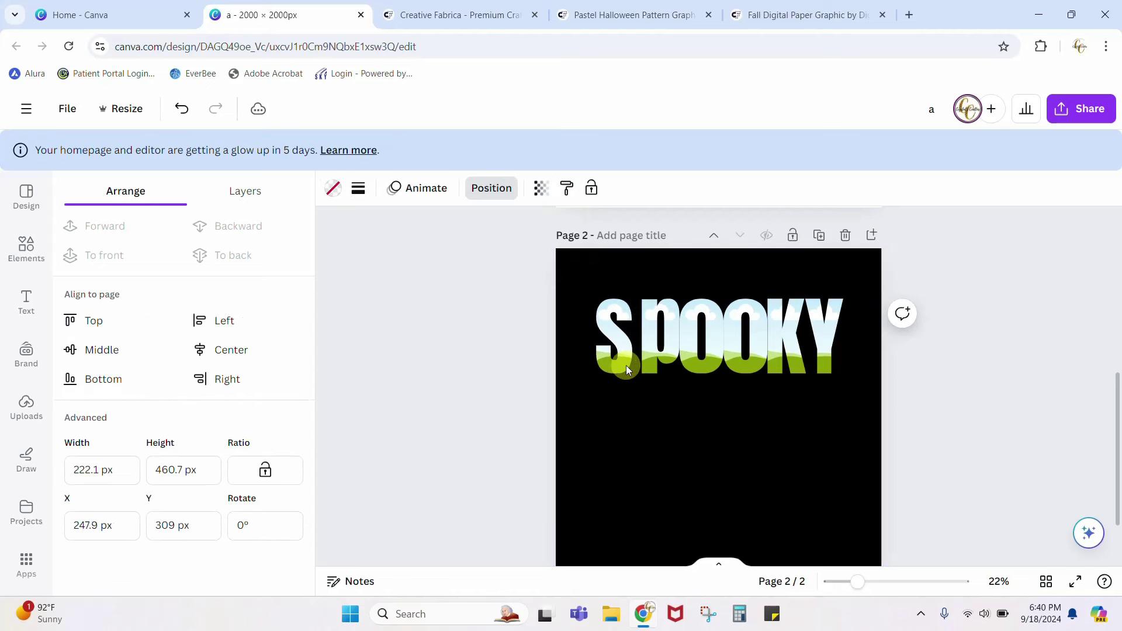
pyautogui.press('Left')
pyautogui.press('Left')
pyautogui.press('Left')
pyautogui.press('Left')
pyautogui.press('Left')
pyautogui.press('Left')
pyautogui.press('Left')
pyautogui.press('Left')
pyautogui.press('Left')
pyautogui.press('Left')
pyautogui.press('Left')
pyautogui.press('Left')
pyautogui.press('Left')
pyautogui.press('Left')
pyautogui.press('Left')
pyautogui.press('Left')
pyautogui.press('Left')
pyautogui.press('Left')
# Nudge the Y frame to the right of the K, to an X position of about 1617 px.
pyautogui.click(829, 361)
pyautogui.press('Right')
pyautogui.press('Right')
pyautogui.press('Right')
pyautogui.press('Right')
pyautogui.press('Right')
pyautogui.press('Right')
pyautogui.press('Right')
pyautogui.press('Right')
pyautogui.press('Right')
pyautogui.press('Right')
pyautogui.press('Right')
pyautogui.press('Right')
pyautogui.press('Right')
pyautogui.press('Right')
pyautogui.press('Right')
pyautogui.press('Right')
pyautogui.press('Right')
pyautogui.press('Right')
pyautogui.press('Right')
pyautogui.press('Right')
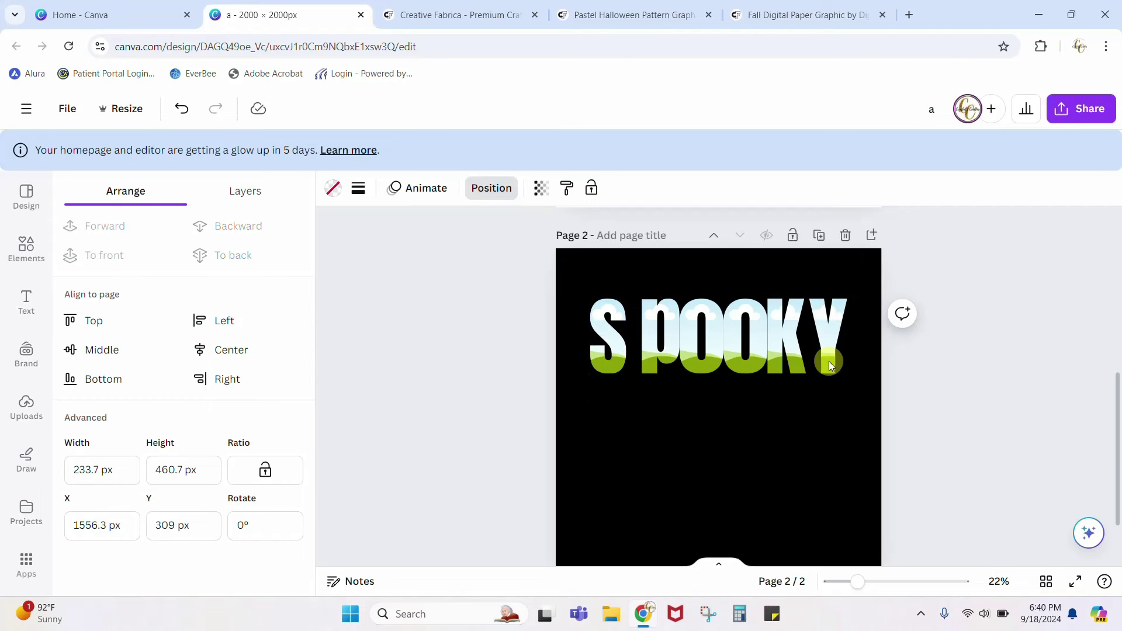
pyautogui.press('Right')
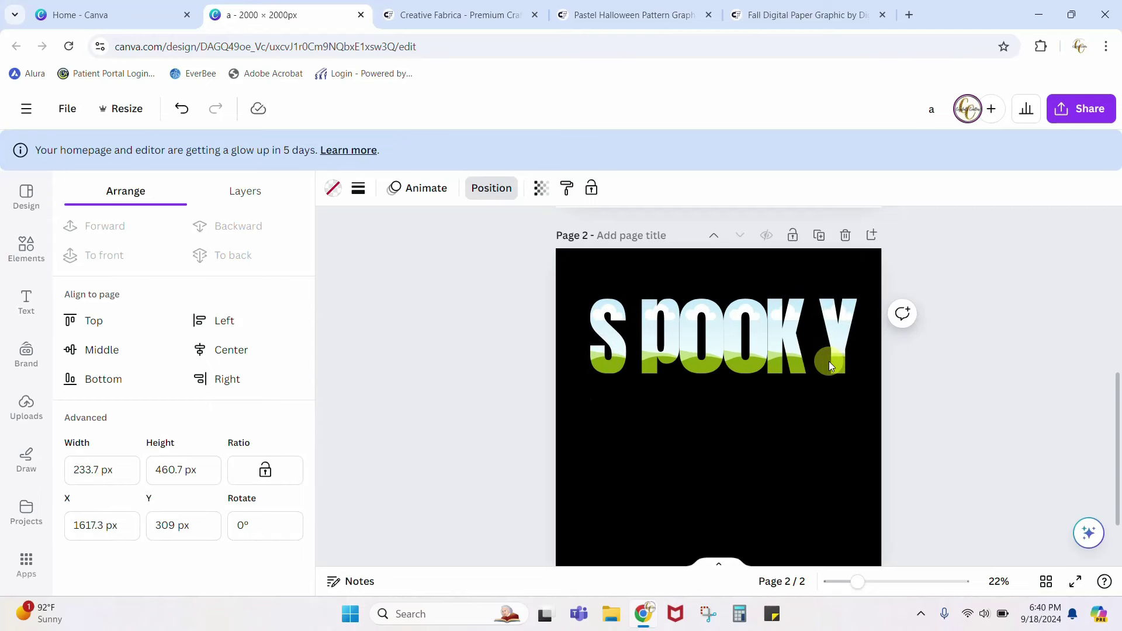
# Space all the SPOOKY letter frames evenly with Tidy up.
pyautogui.click(644, 367)
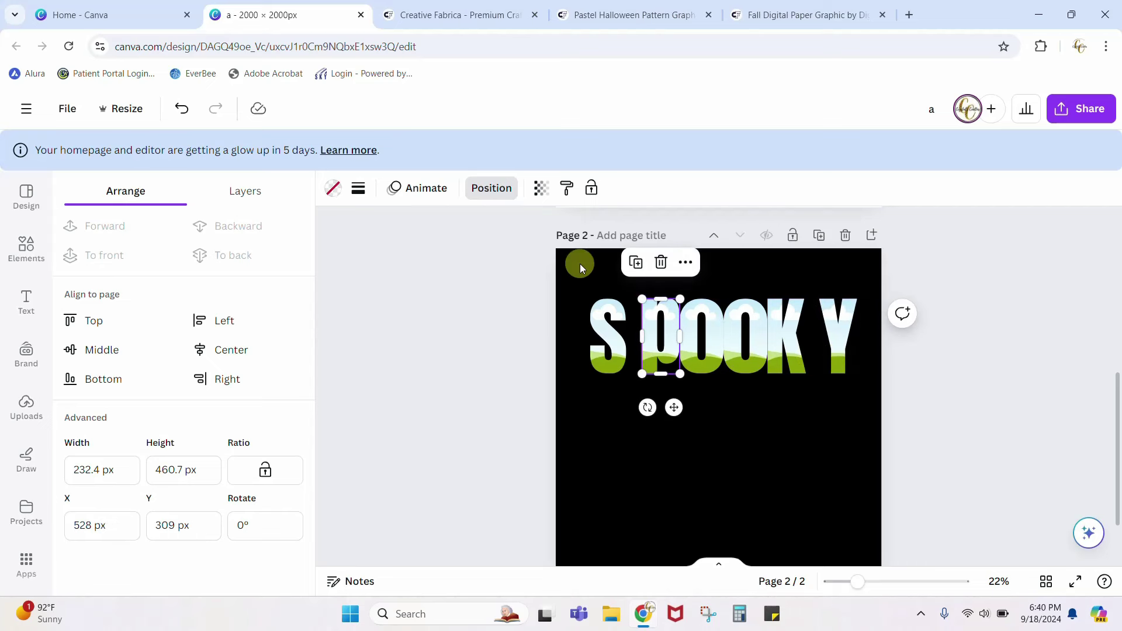
pyautogui.moveTo(569, 276); pyautogui.dragTo(884, 445)
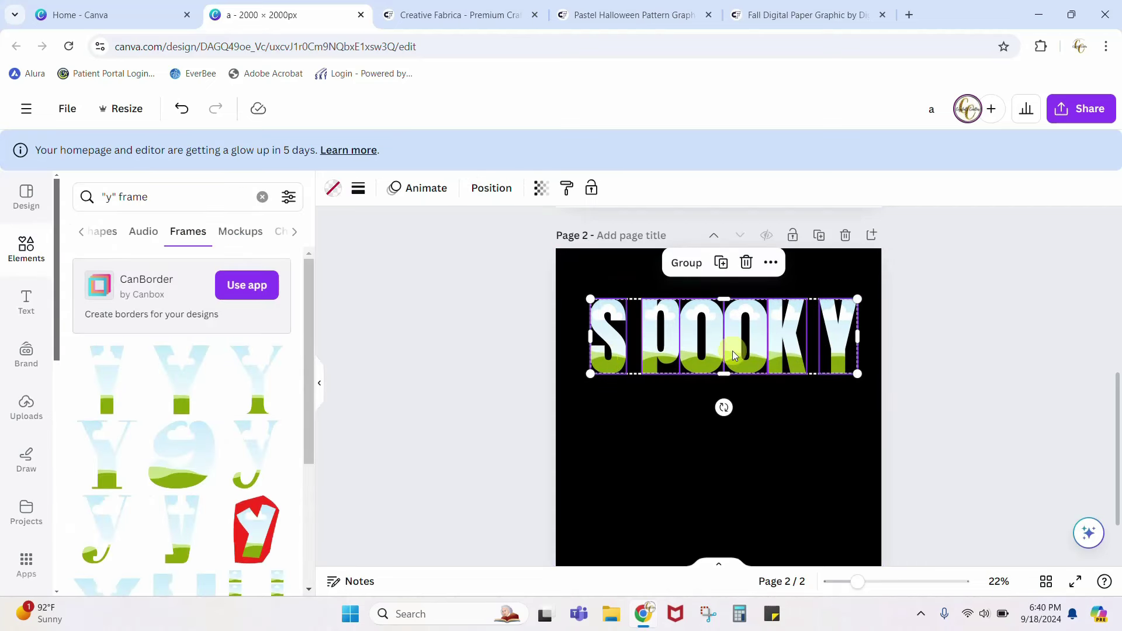
pyautogui.click(484, 185)
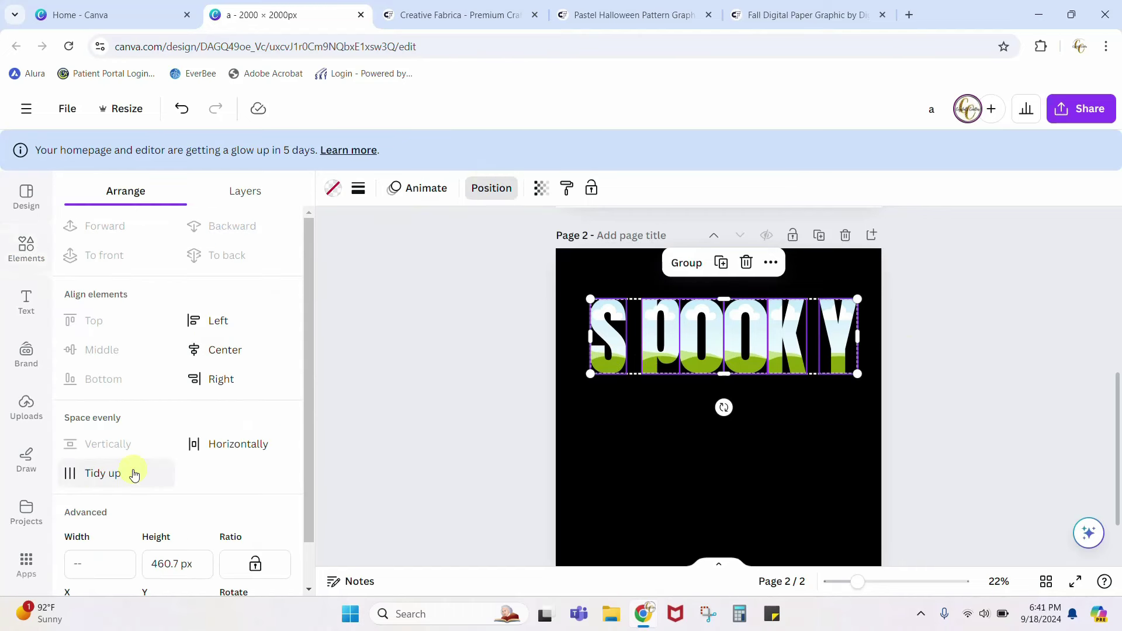
pyautogui.click(103, 480)
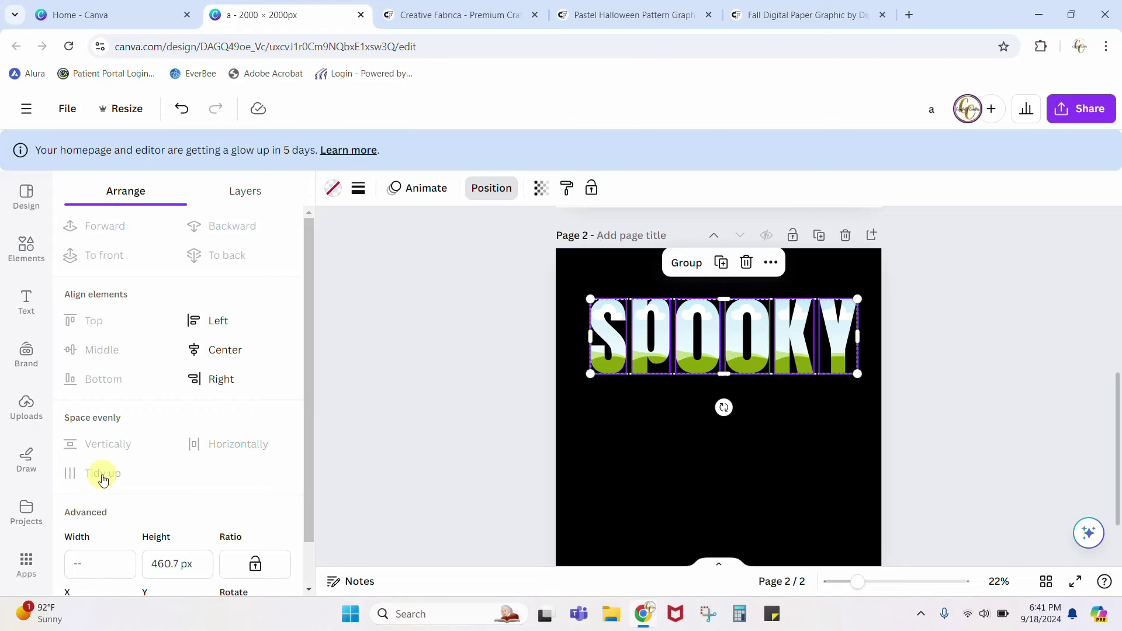
pyautogui.click(638, 514)
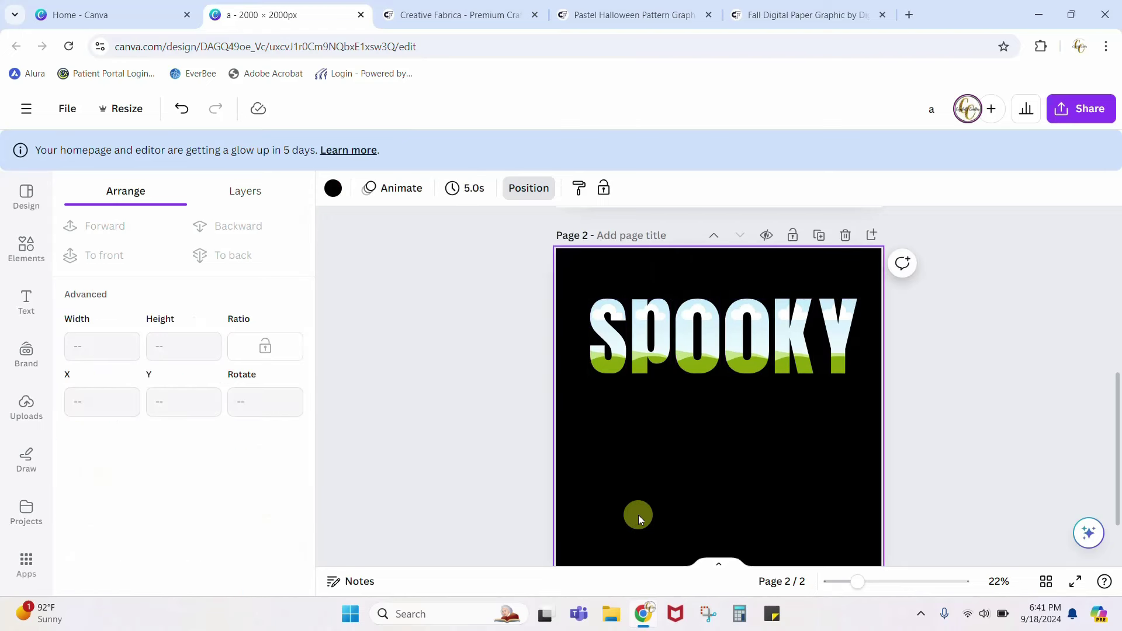
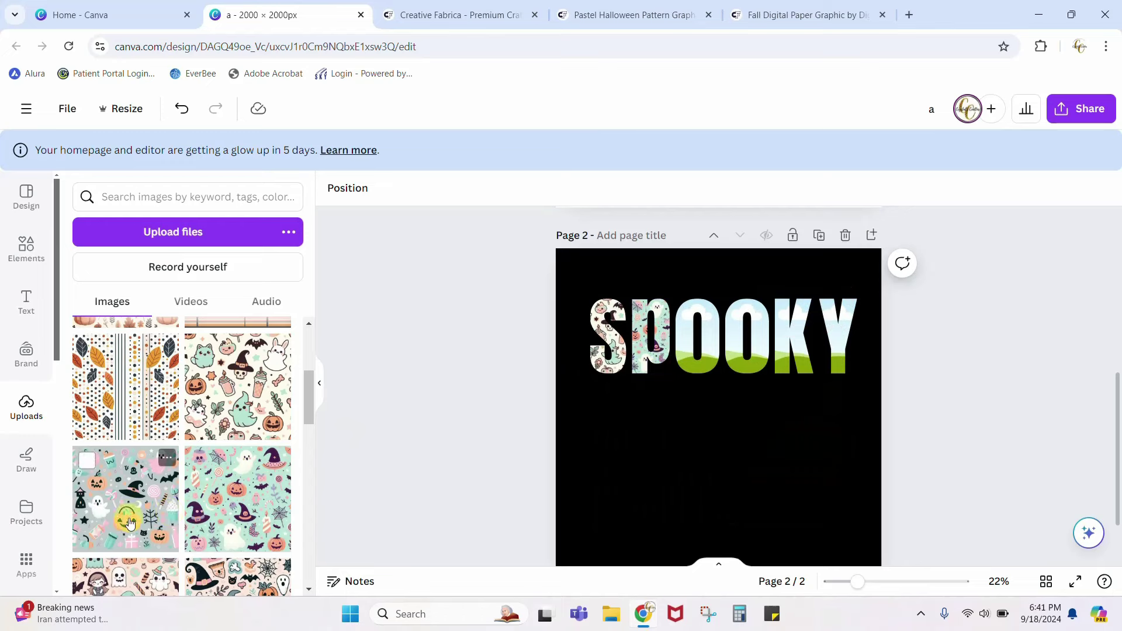
# Fill the first O with the gray Halloween pattern and the second O with the cream ghost-and-pumpkin pattern.
pyautogui.moveTo(170, 518); pyautogui.dragTo(719, 343)
pyautogui.scroll(-1, 240, 547)
pyautogui.moveTo(240, 547); pyautogui.dragTo(757, 331)
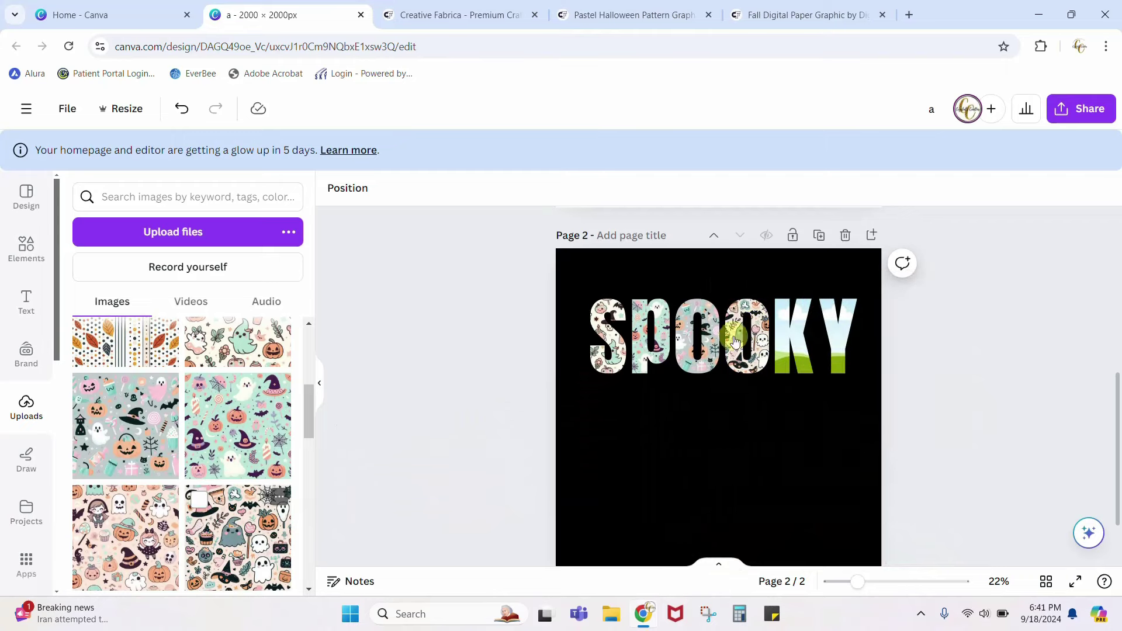
# Fill the K with the pink witch-and-ghost pattern and the Y with the cream cat-and-ghost pattern.
pyautogui.moveTo(126, 538); pyautogui.dragTo(805, 350)
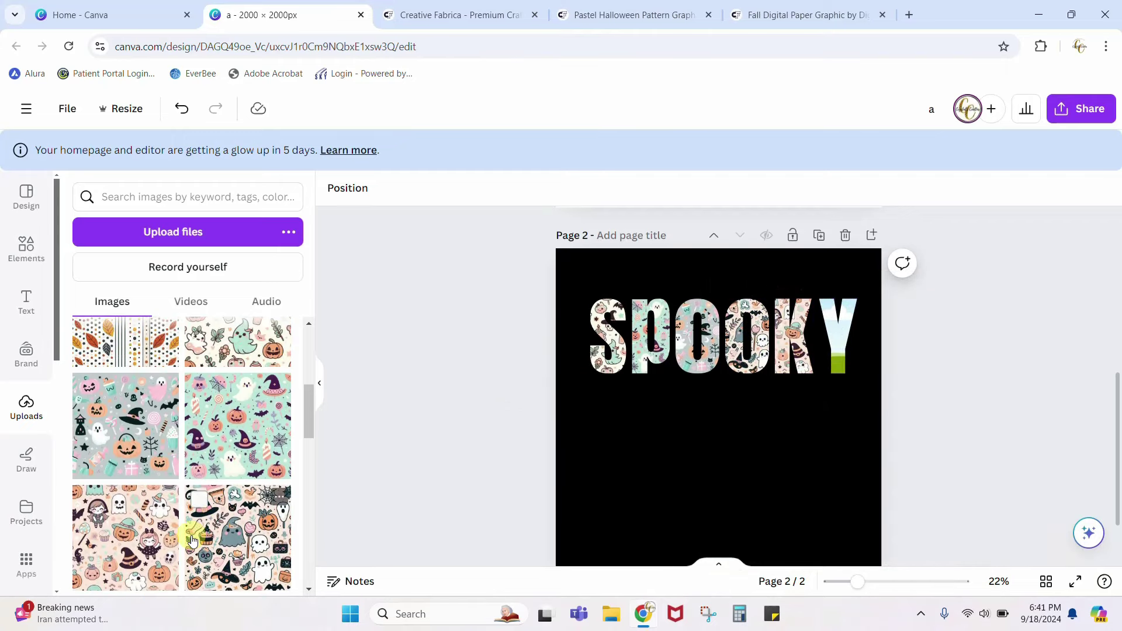
pyautogui.scroll(3, 190, 539)
pyautogui.moveTo(245, 486); pyautogui.dragTo(840, 346)
pyautogui.click(683, 490)
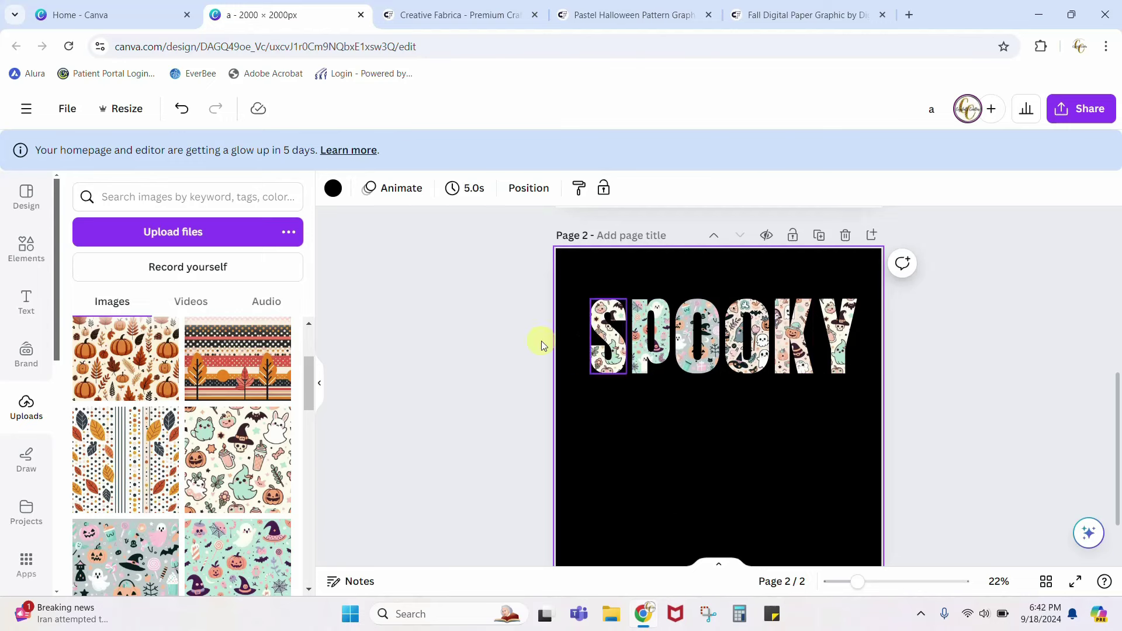
# Shift the pattern image to the right inside the S frame.
pyautogui.click(620, 354)
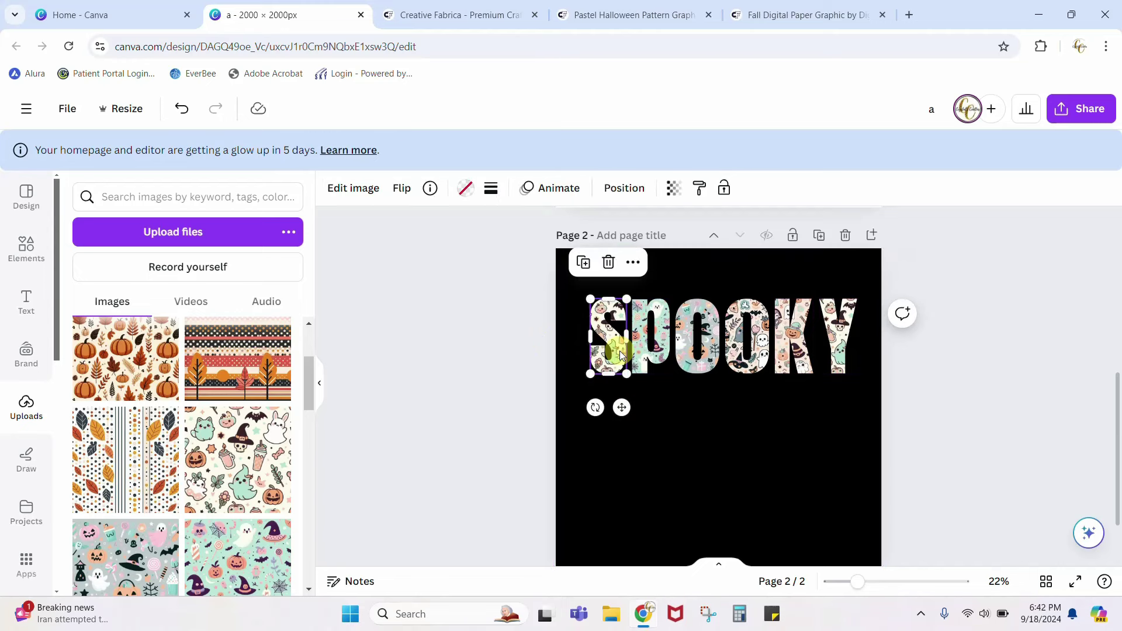
pyautogui.doubleClick(619, 354)
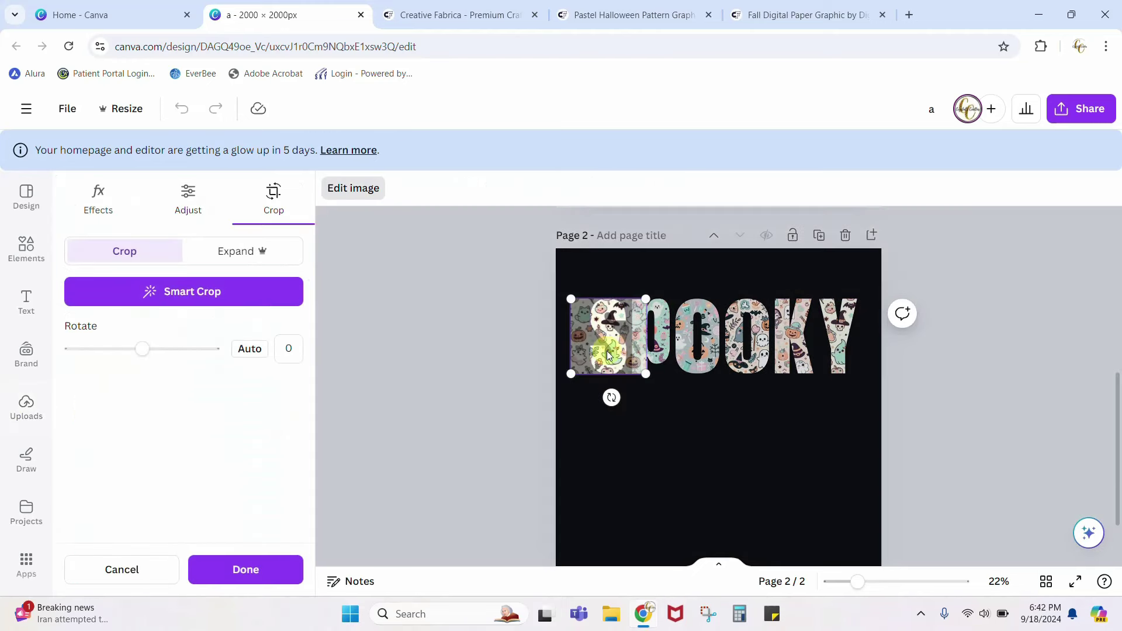
pyautogui.moveTo(640, 355)
pyautogui.mouseDown()
pyautogui.moveTo(654, 356)
pyautogui.moveTo(626, 358)
pyautogui.moveTo(660, 352)
pyautogui.mouseUp()
pyautogui.click(651, 434)
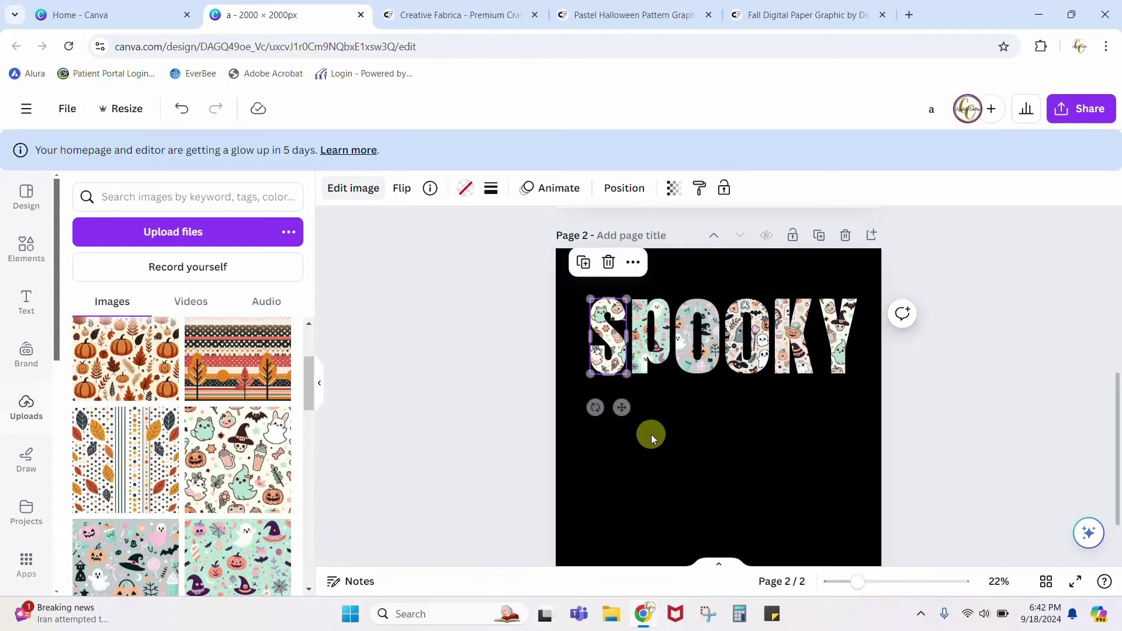
# Reposition the gray pattern inside the first O so the white ghost shows on the letter's left stroke.
pyautogui.doubleClick(686, 338)
pyautogui.moveTo(685, 338); pyautogui.dragTo(720, 344)
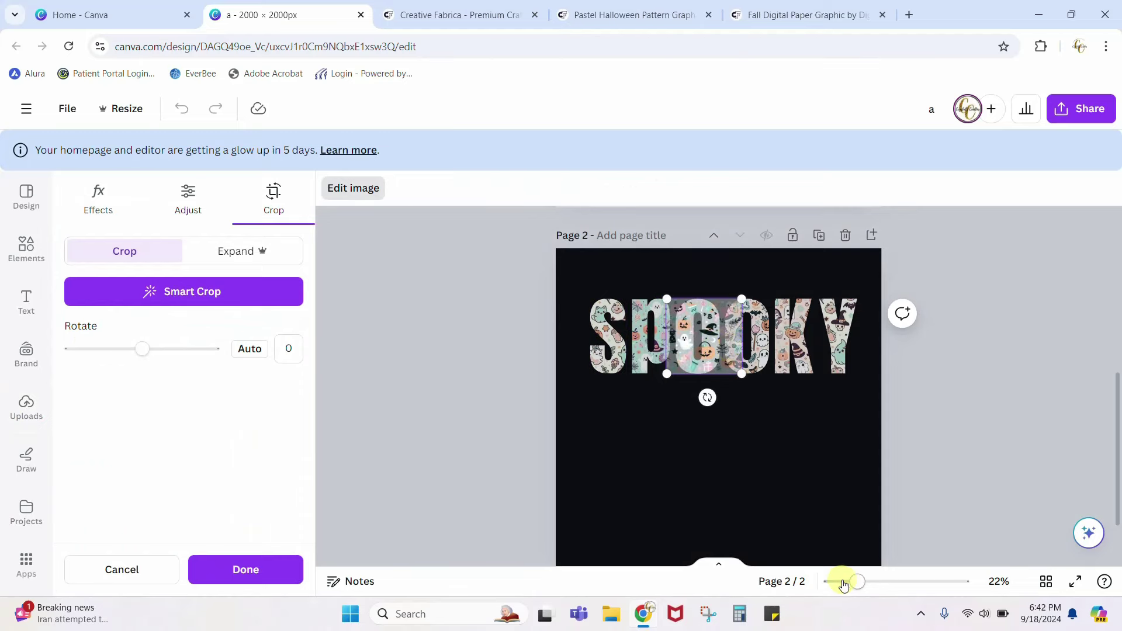
pyautogui.moveTo(855, 581); pyautogui.dragTo(891, 582)
pyautogui.scroll(1, 882, 493)
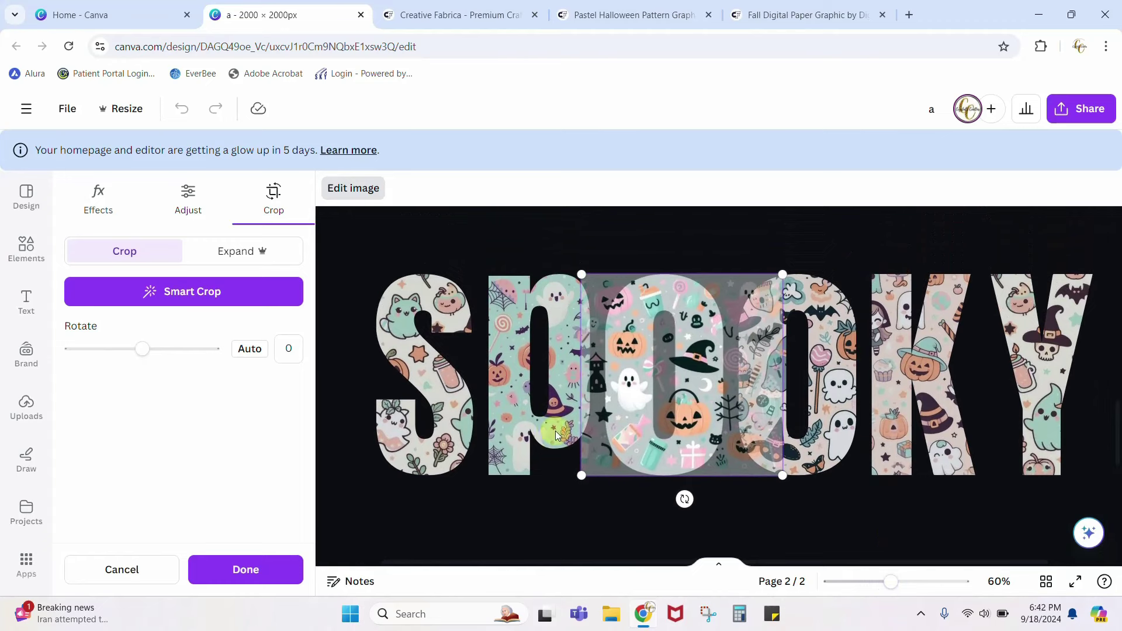
pyautogui.moveTo(633, 383)
pyautogui.mouseDown()
pyautogui.moveTo(585, 378)
pyautogui.moveTo(673, 383)
pyautogui.moveTo(627, 374)
pyautogui.mouseUp()
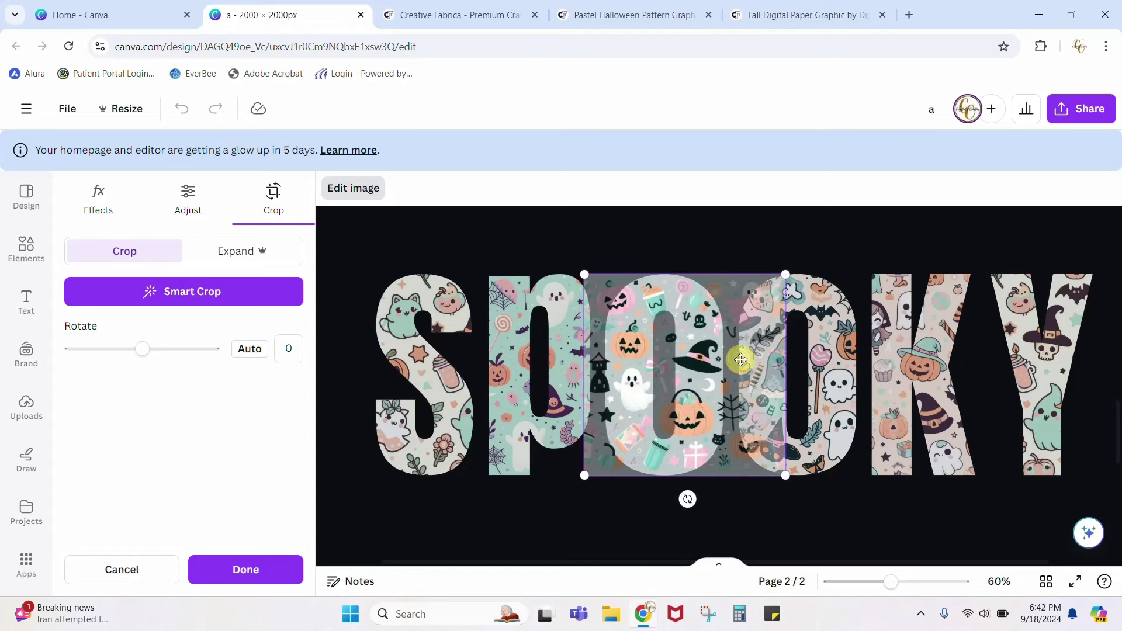
pyautogui.click(577, 516)
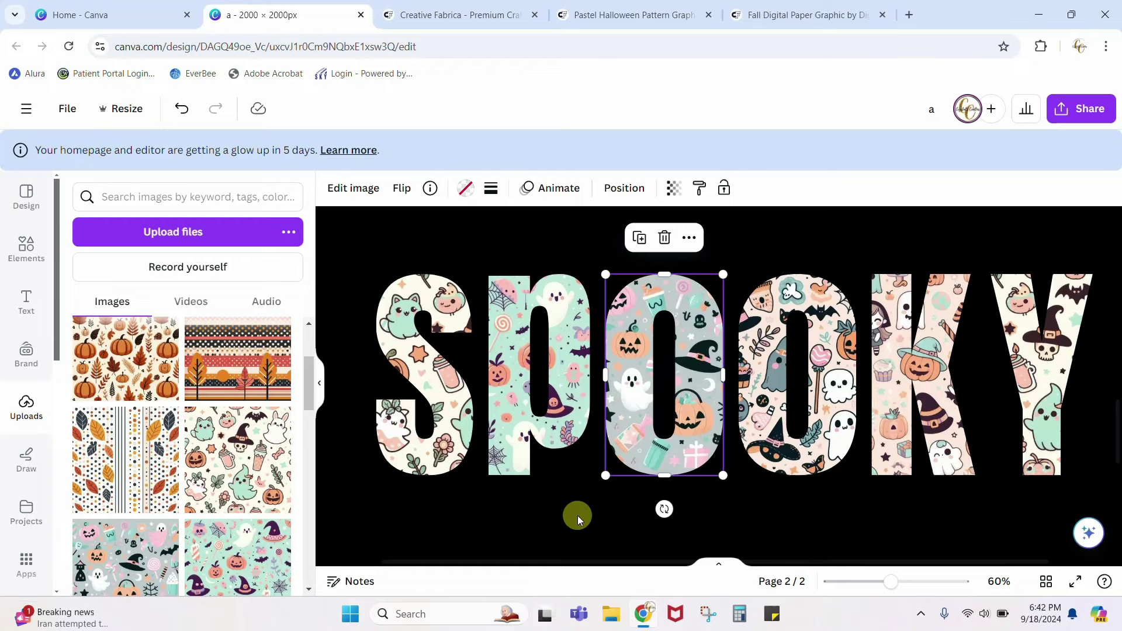
# Change the background color of page 2 from the document colors to white.
pyautogui.moveTo(891, 583); pyautogui.dragTo(871, 583)
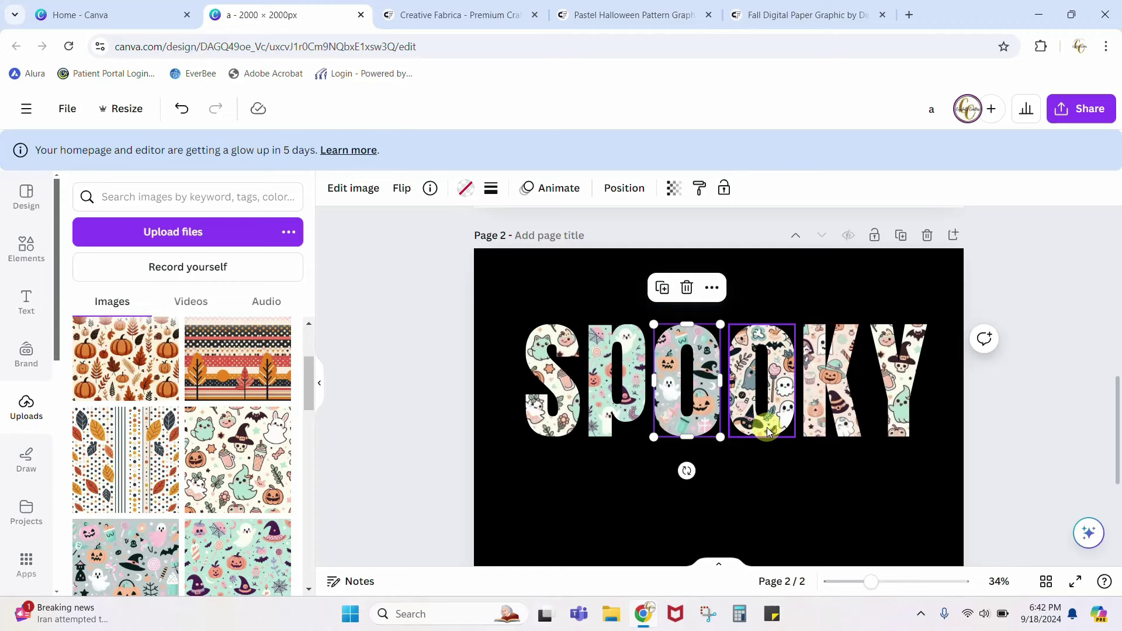
pyautogui.click(836, 484)
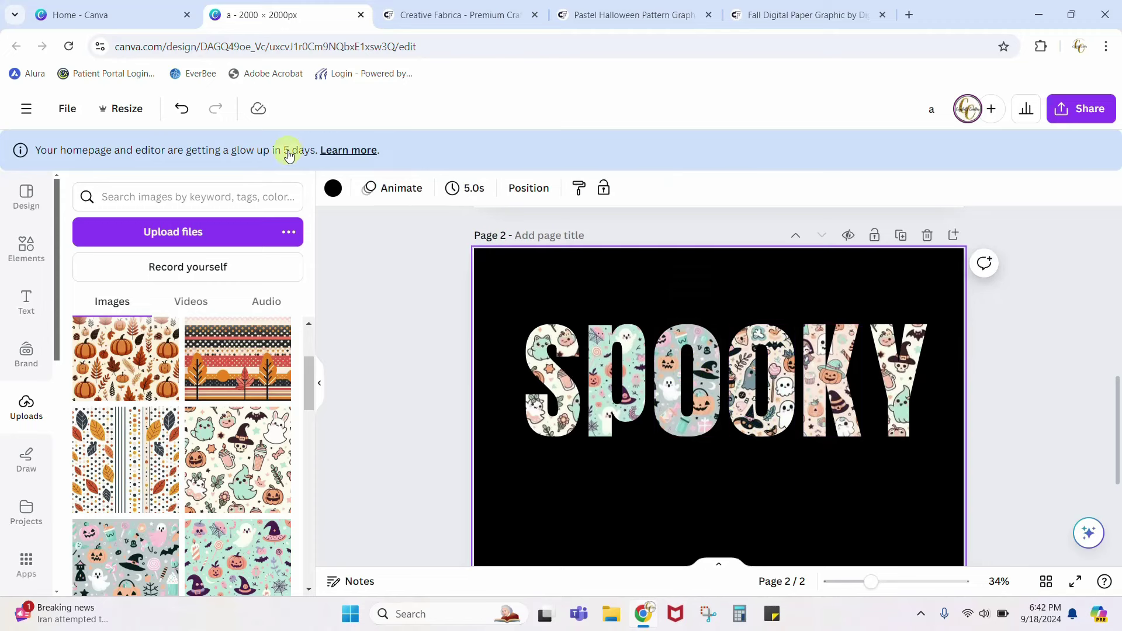
pyautogui.click(333, 188)
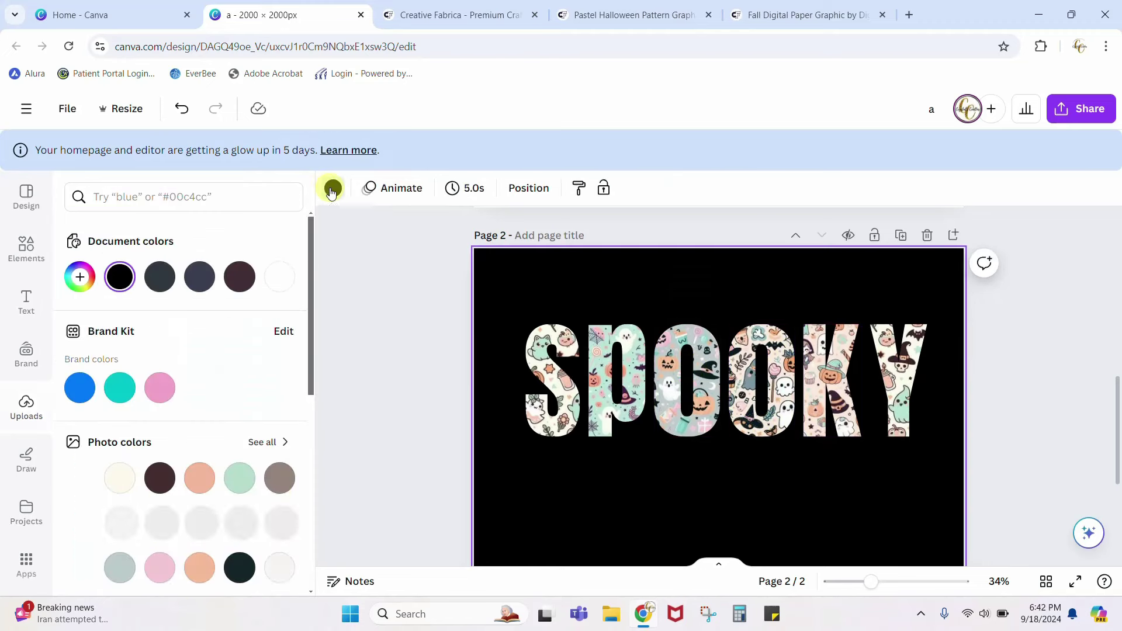
pyautogui.click(279, 276)
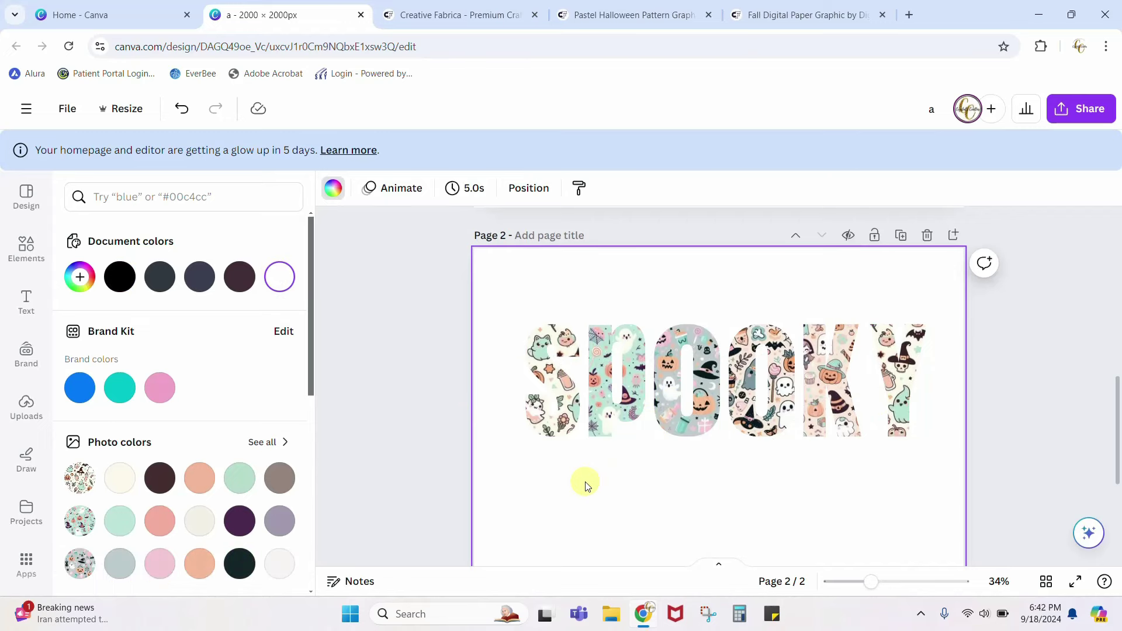
# Add a solid black border with a weight of 9 to all six SPOOKY letter frames on page 2.
pyautogui.scroll(5, 584, 480)
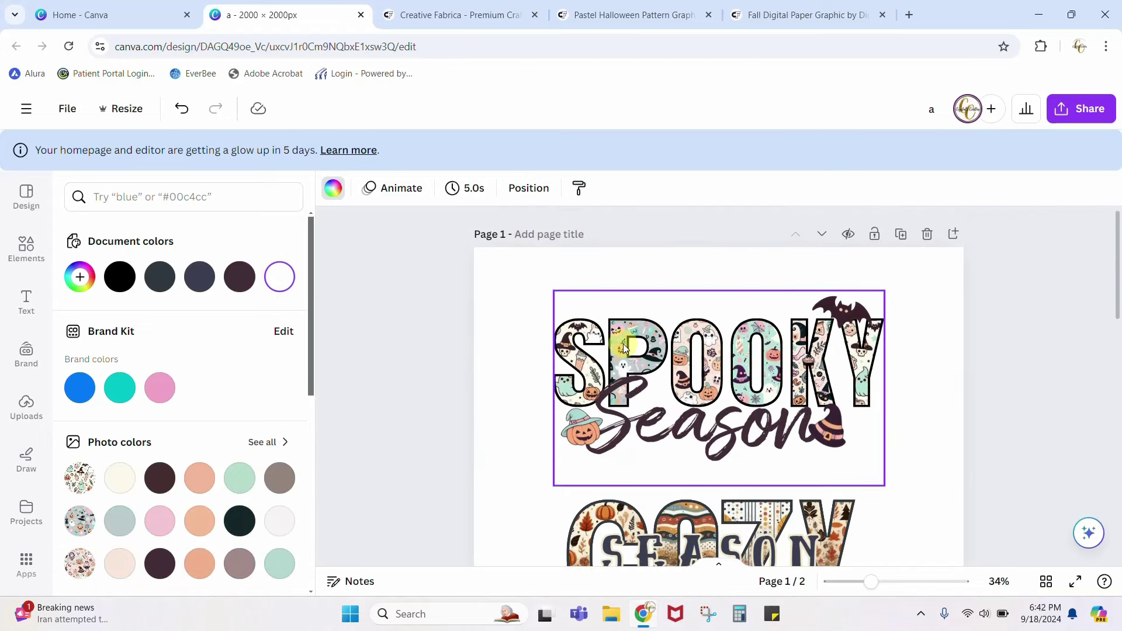
pyautogui.scroll(-5, 794, 388)
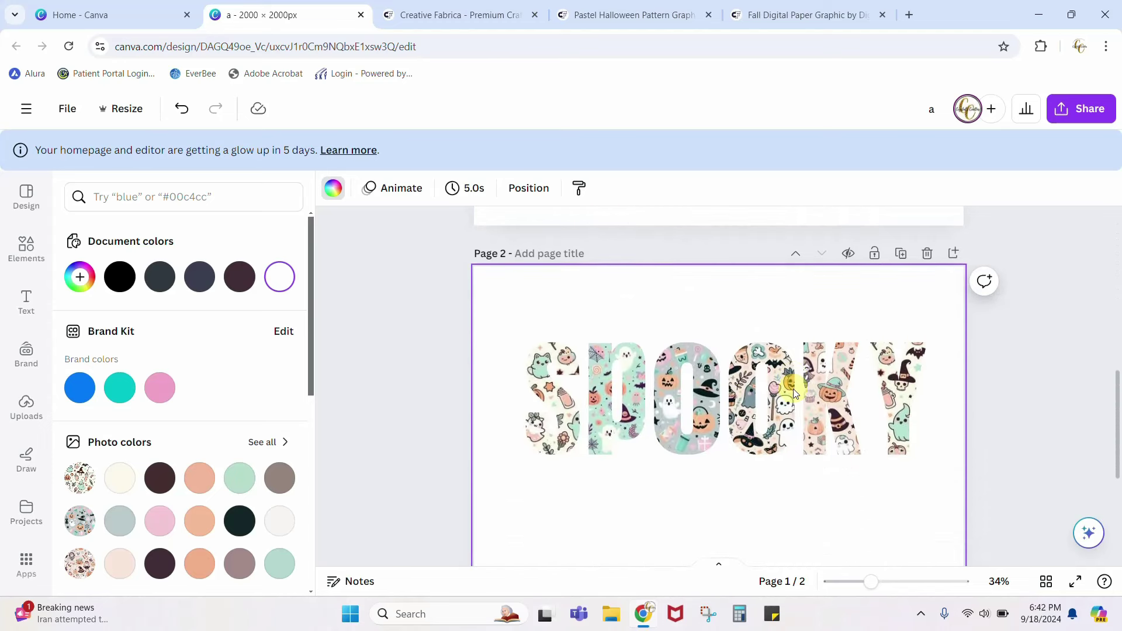
pyautogui.moveTo(503, 298); pyautogui.dragTo(957, 522)
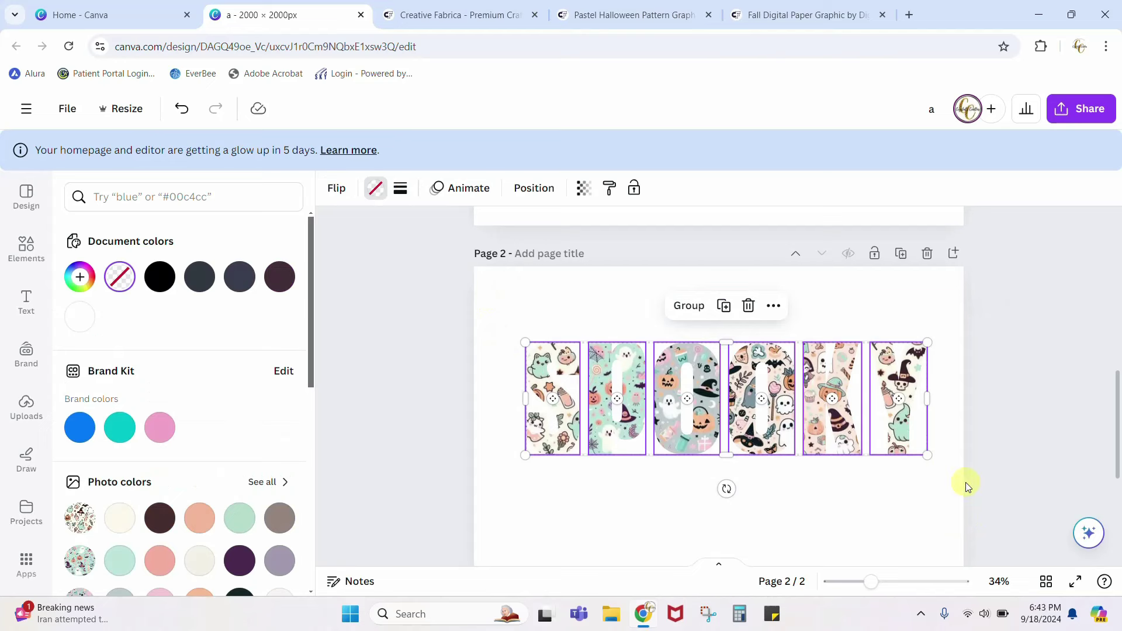
pyautogui.click(401, 190)
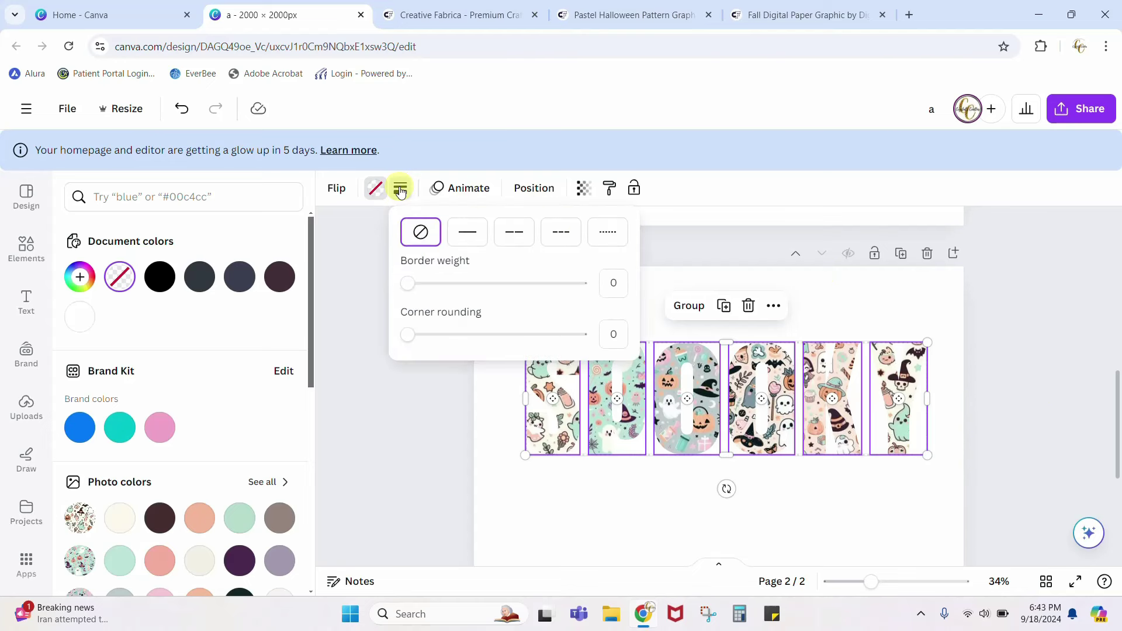
pyautogui.click(455, 234)
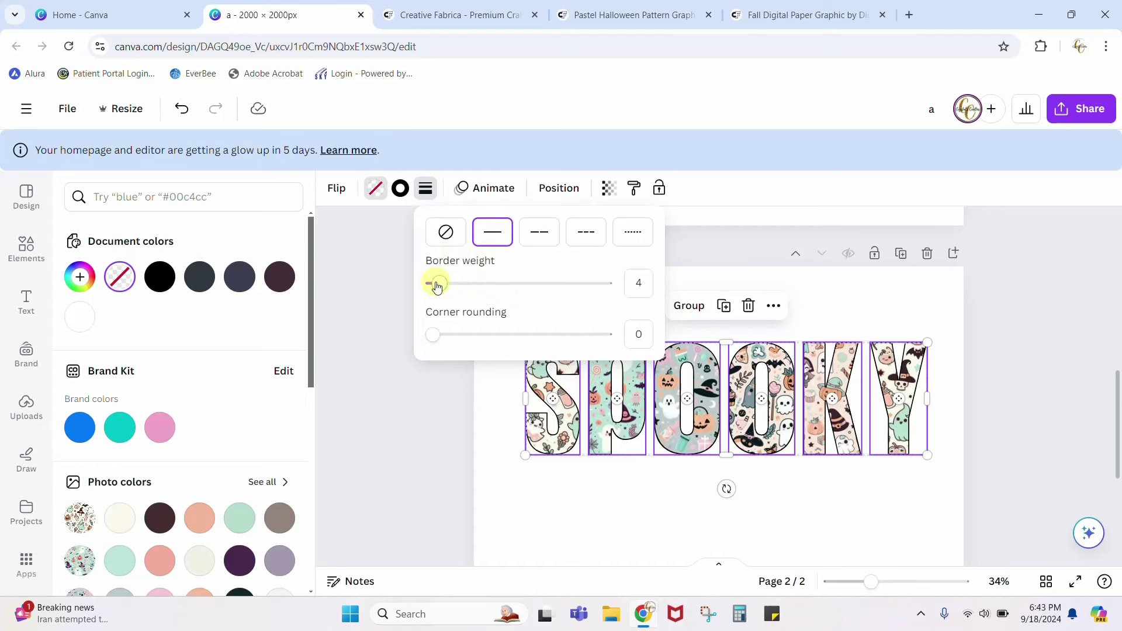
pyautogui.moveTo(437, 284)
pyautogui.mouseDown()
pyautogui.moveTo(467, 284)
pyautogui.moveTo(448, 288)
pyautogui.mouseUp()
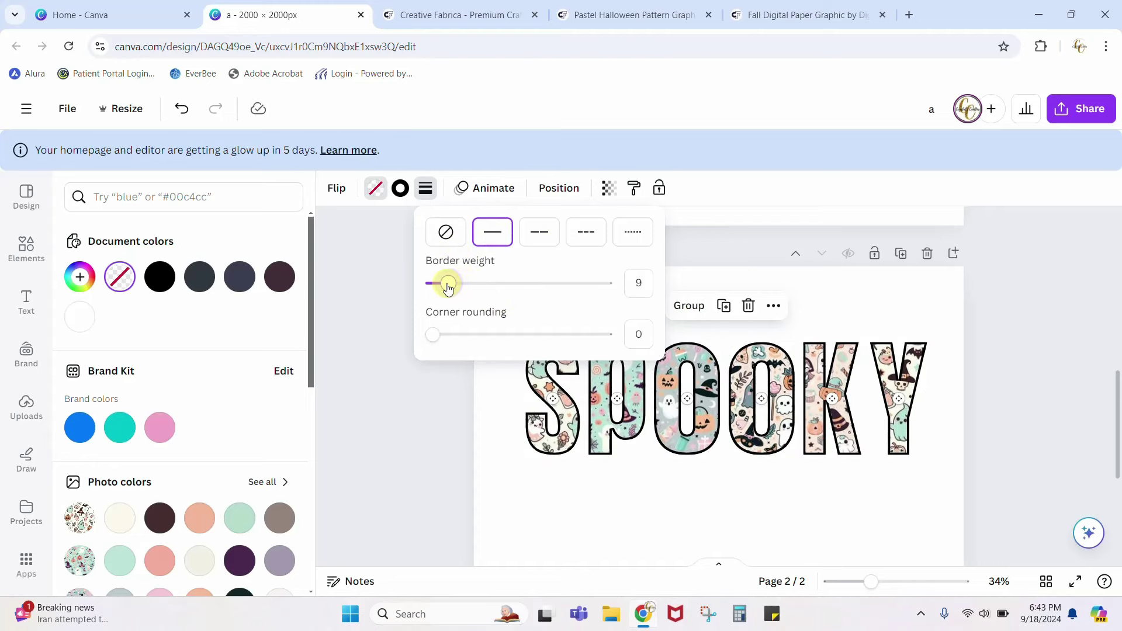
# Try the long-dash border style on the six SPOOKY letters.
pyautogui.click(544, 238)
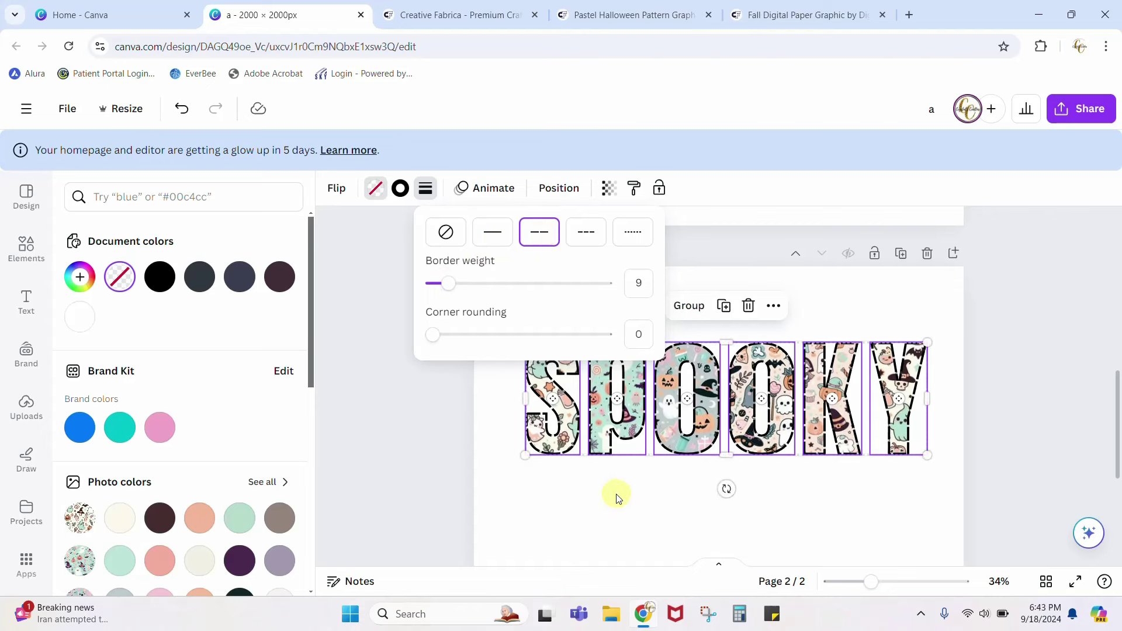
pyautogui.click(609, 512)
# Give all six letters a solid border with a weight of 10, keeping corner rounding at 0.
pyautogui.moveTo(491, 305); pyautogui.dragTo(962, 514)
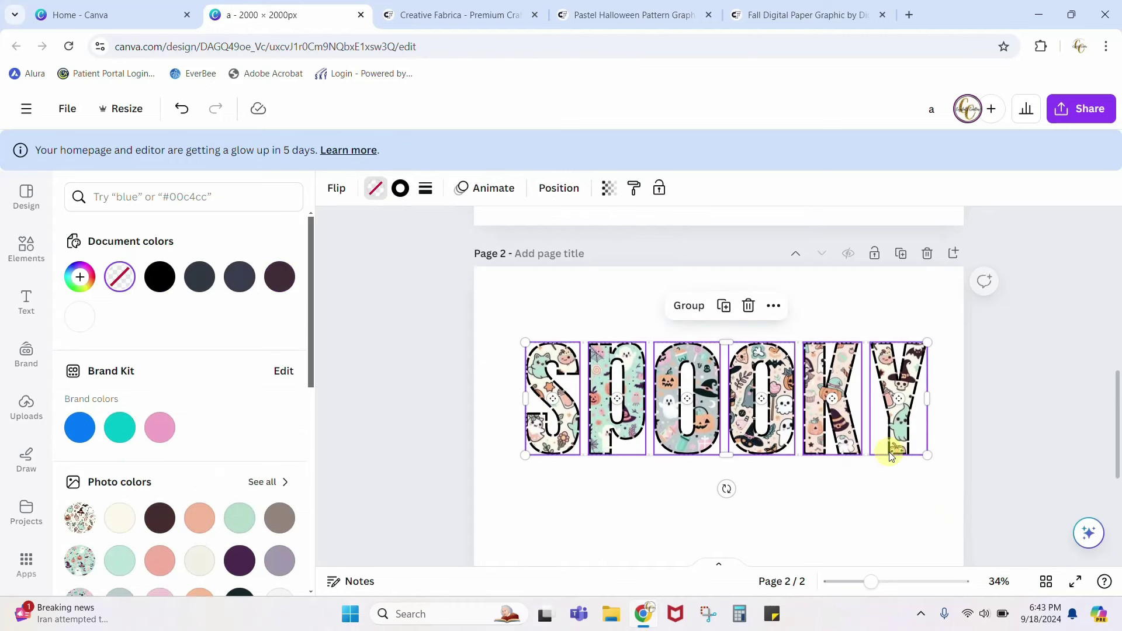
pyautogui.click(428, 189)
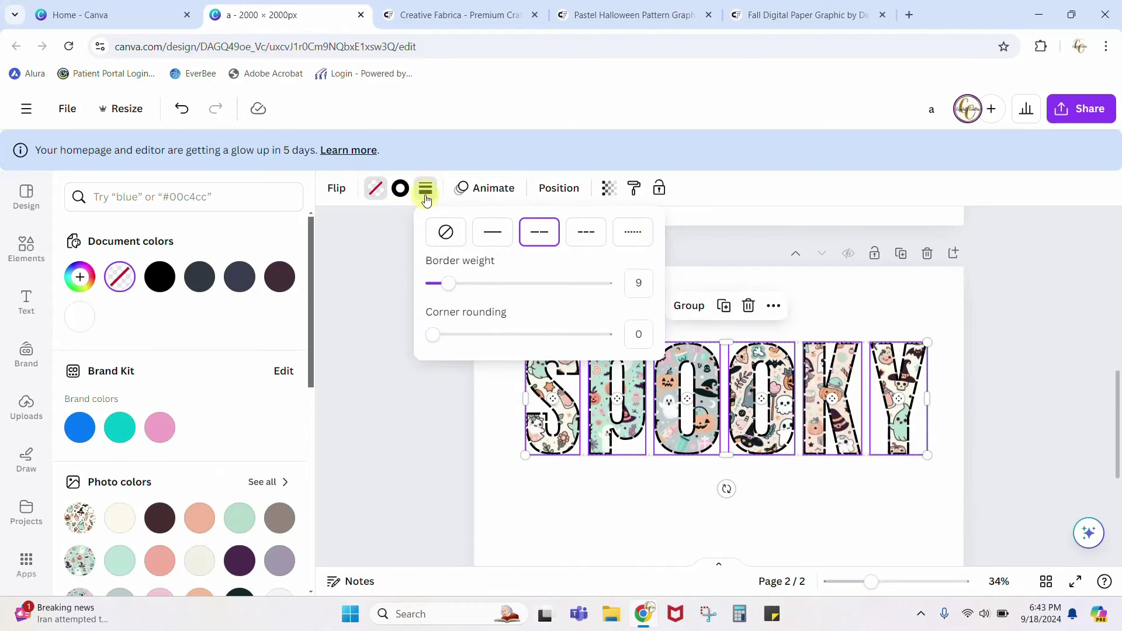
pyautogui.click(494, 235)
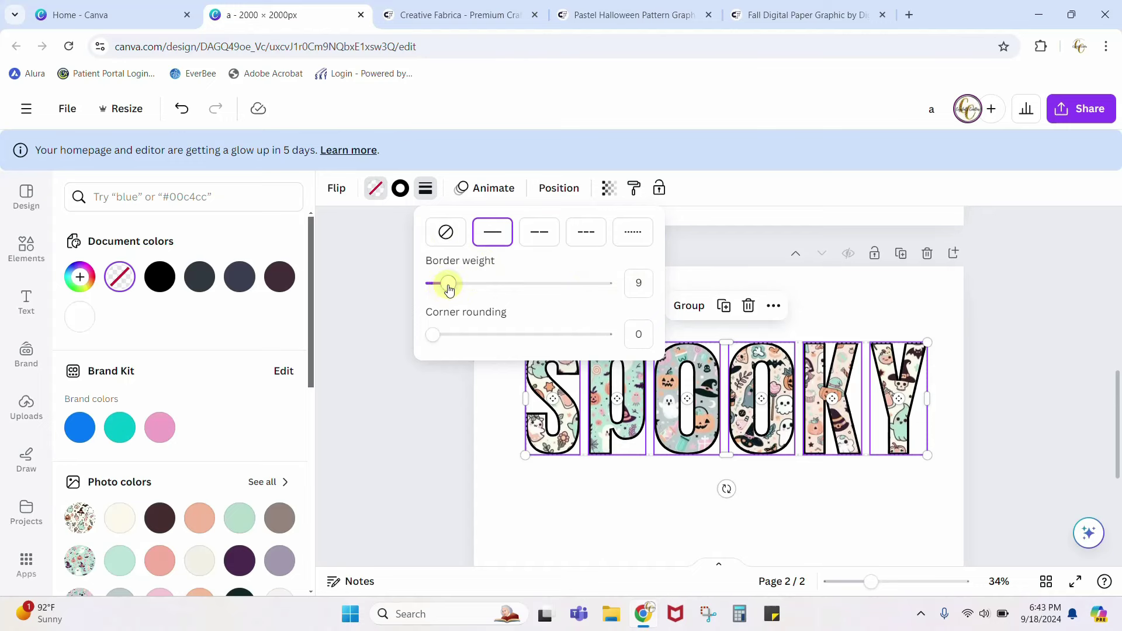
pyautogui.moveTo(449, 291); pyautogui.dragTo(450, 291)
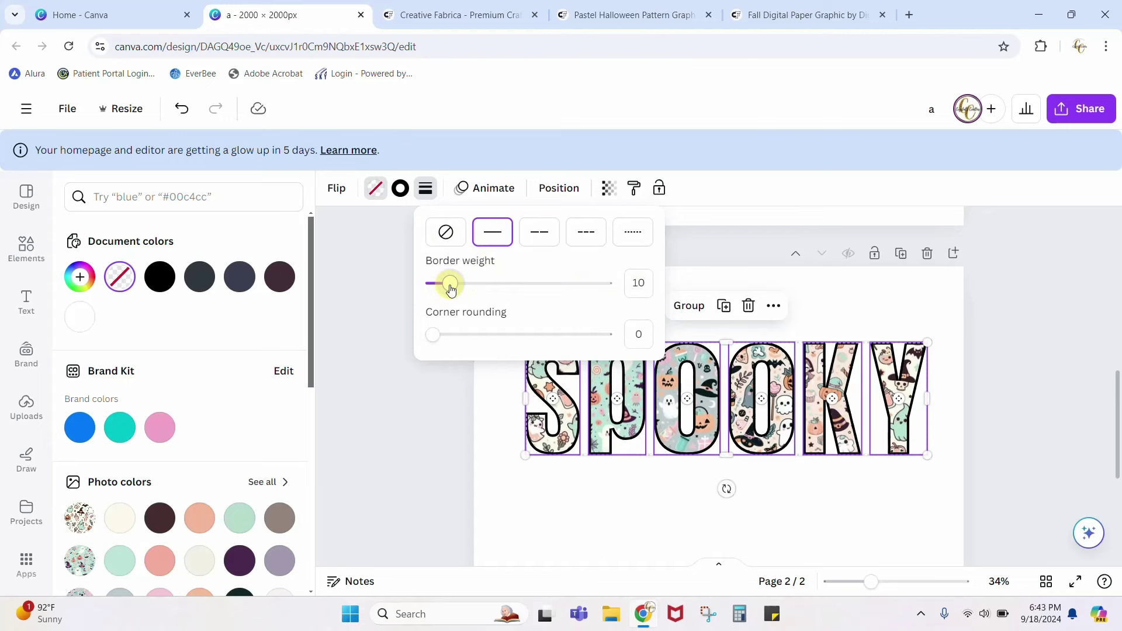
pyautogui.click(438, 335)
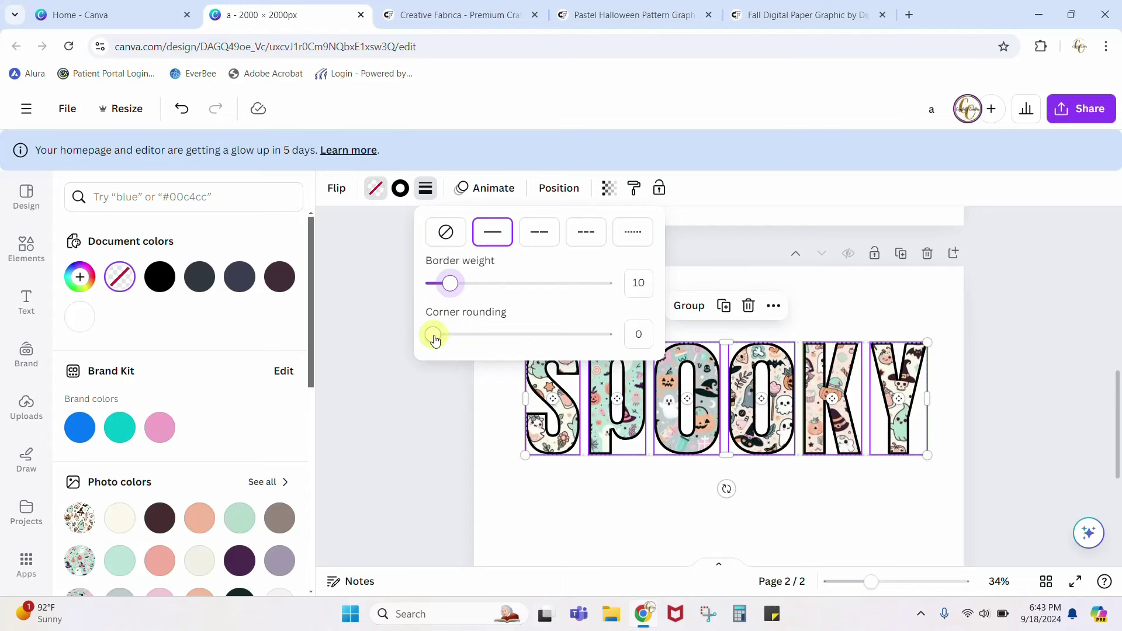
pyautogui.moveTo(434, 341)
pyautogui.mouseDown()
pyautogui.moveTo(501, 328)
pyautogui.moveTo(424, 334)
pyautogui.mouseUp()
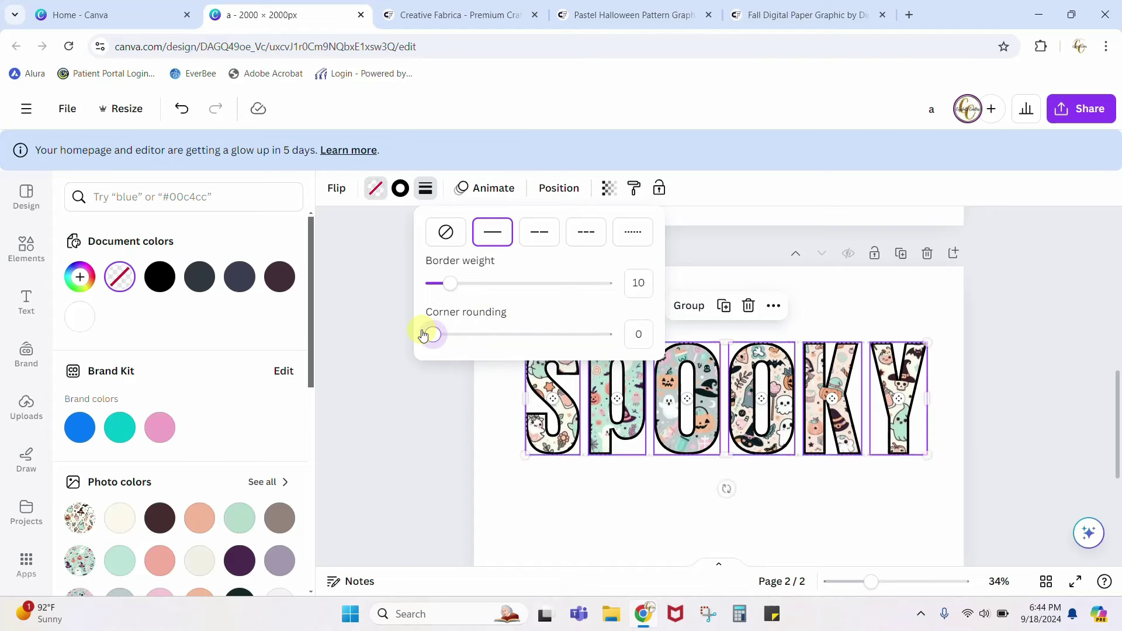
pyautogui.click(592, 520)
pyautogui.click(592, 520)
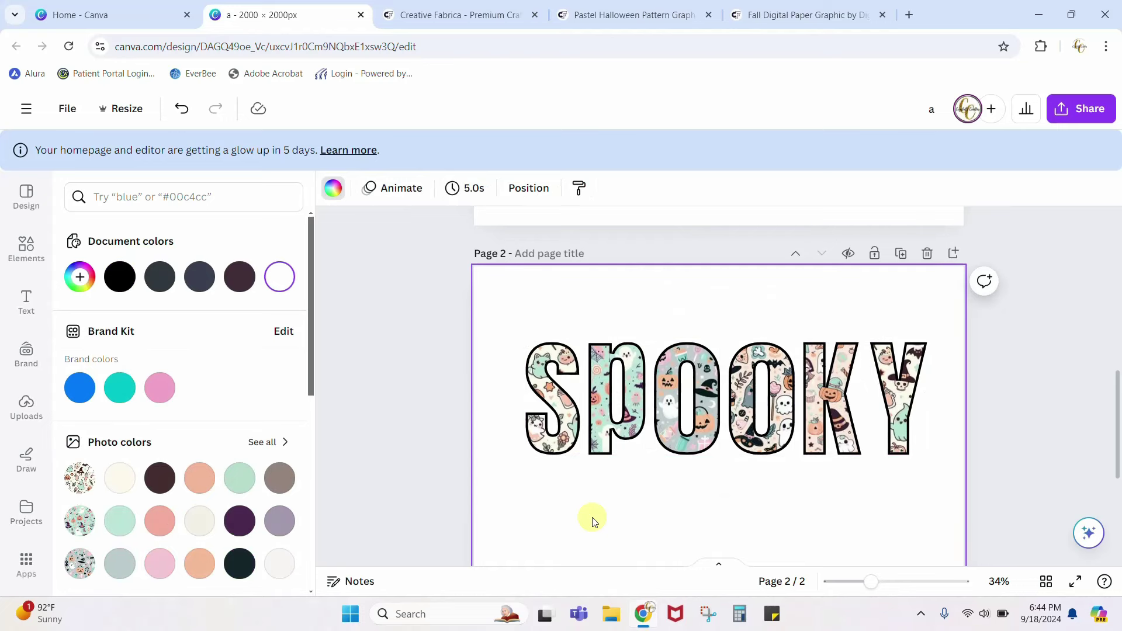
# Add a text box reading "Spooky" on page 2 and place it just below the patterned letters.
pyautogui.scroll(8, 592, 520)
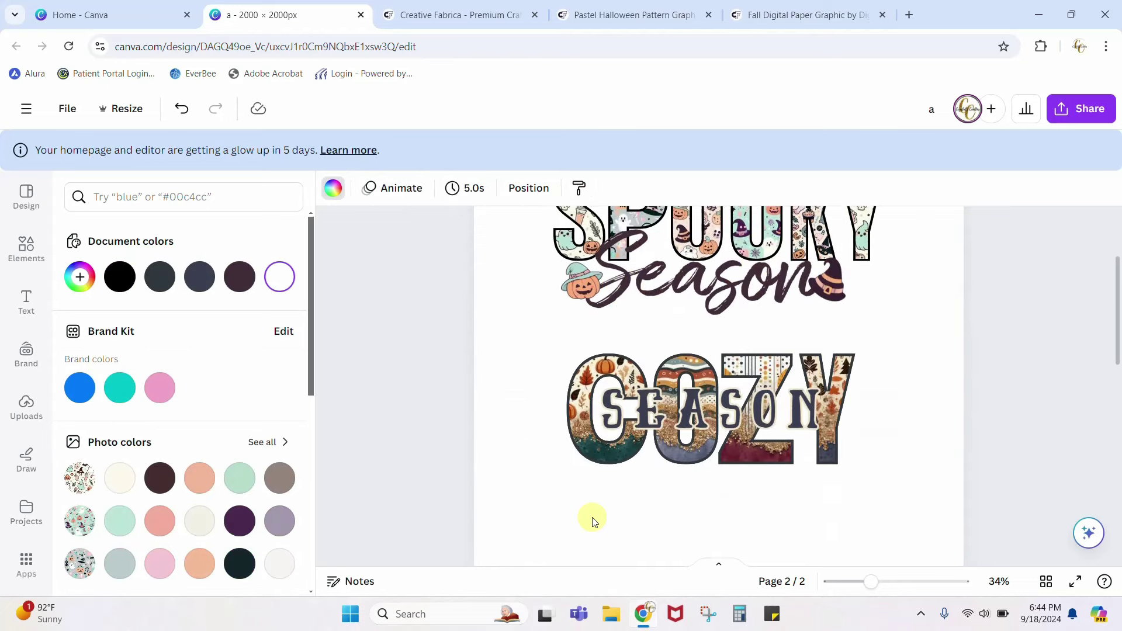
pyautogui.scroll(-10, 717, 435)
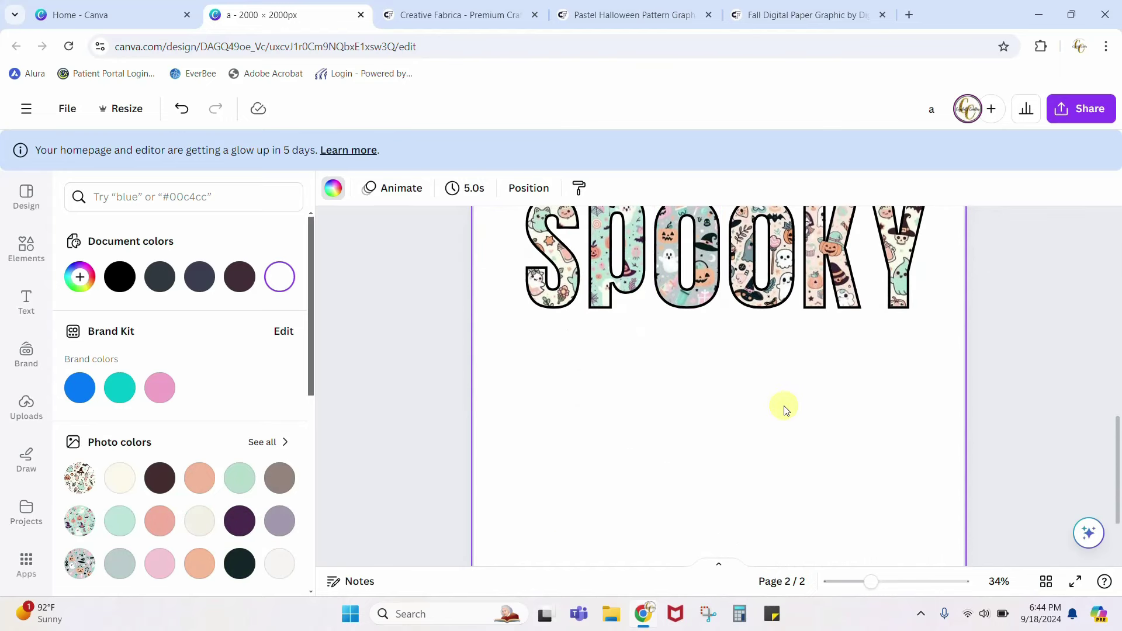
pyautogui.doubleClick(704, 468)
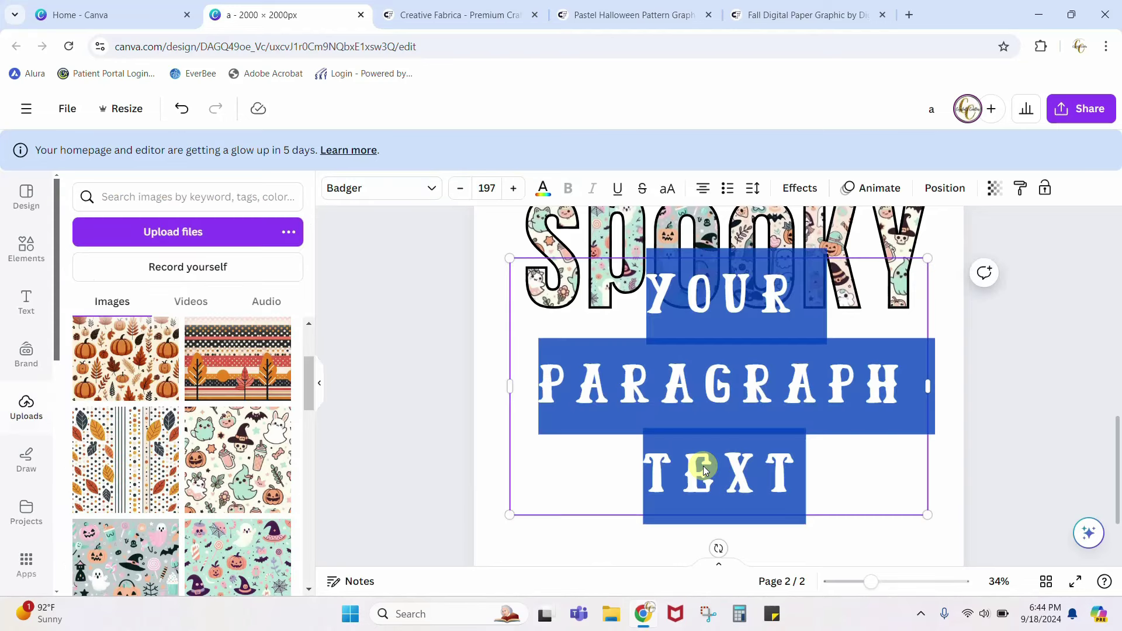
pyautogui.write('SPOOKY')
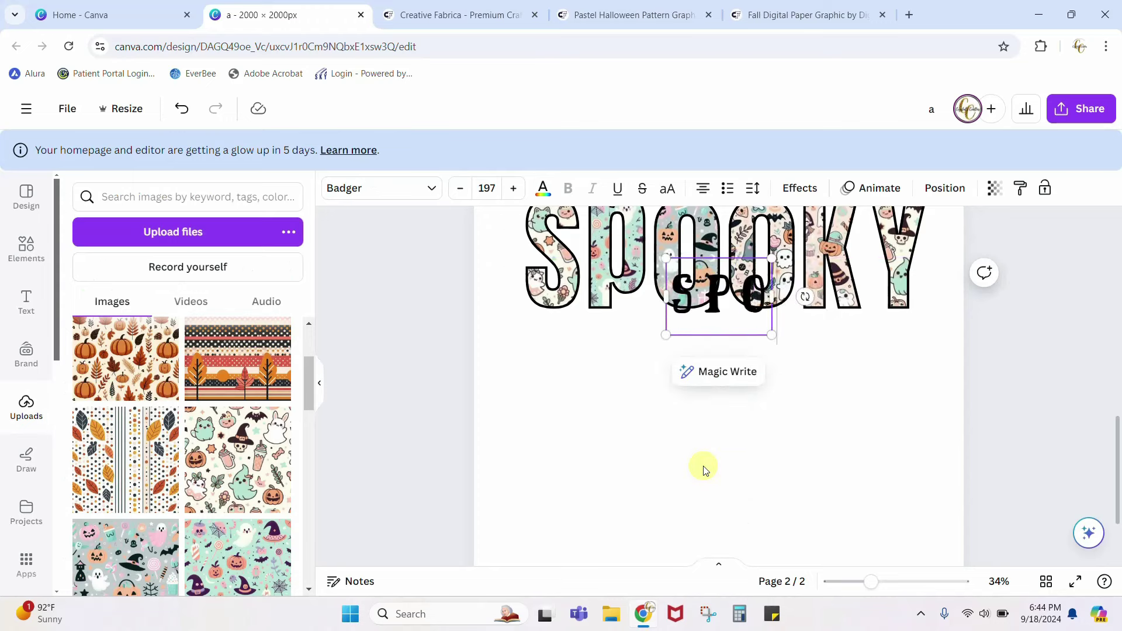
pyautogui.click(599, 456)
pyautogui.click(695, 318)
pyautogui.moveTo(696, 318); pyautogui.dragTo(695, 358)
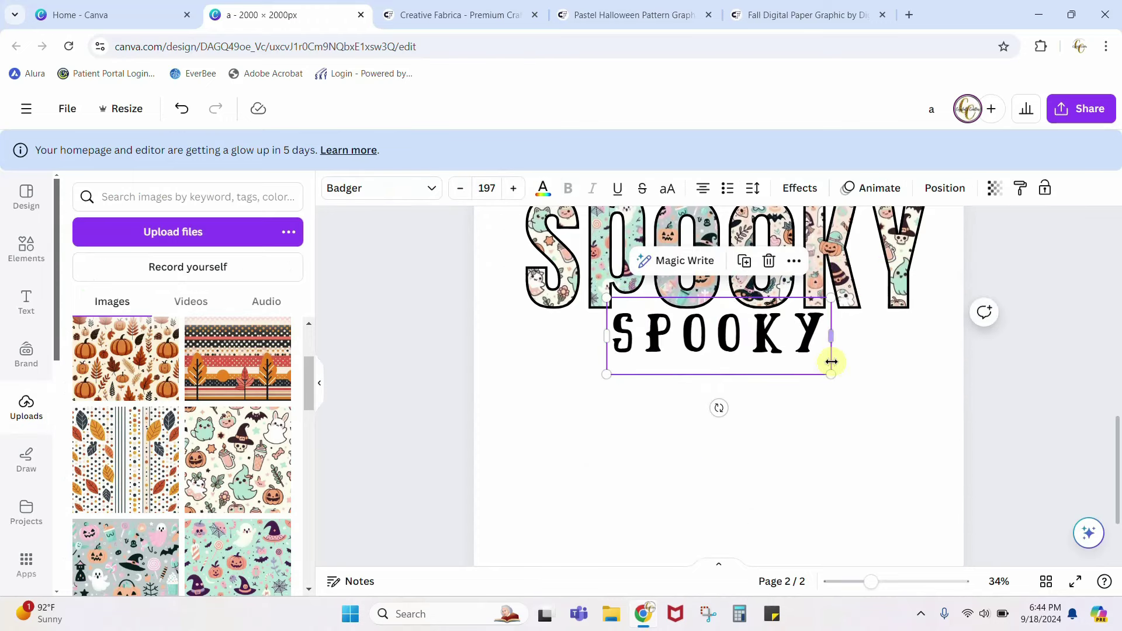
# Nudge the small Spooky text slightly up and right, and set its font to Amithen Regular.
pyautogui.scroll(6, 833, 411)
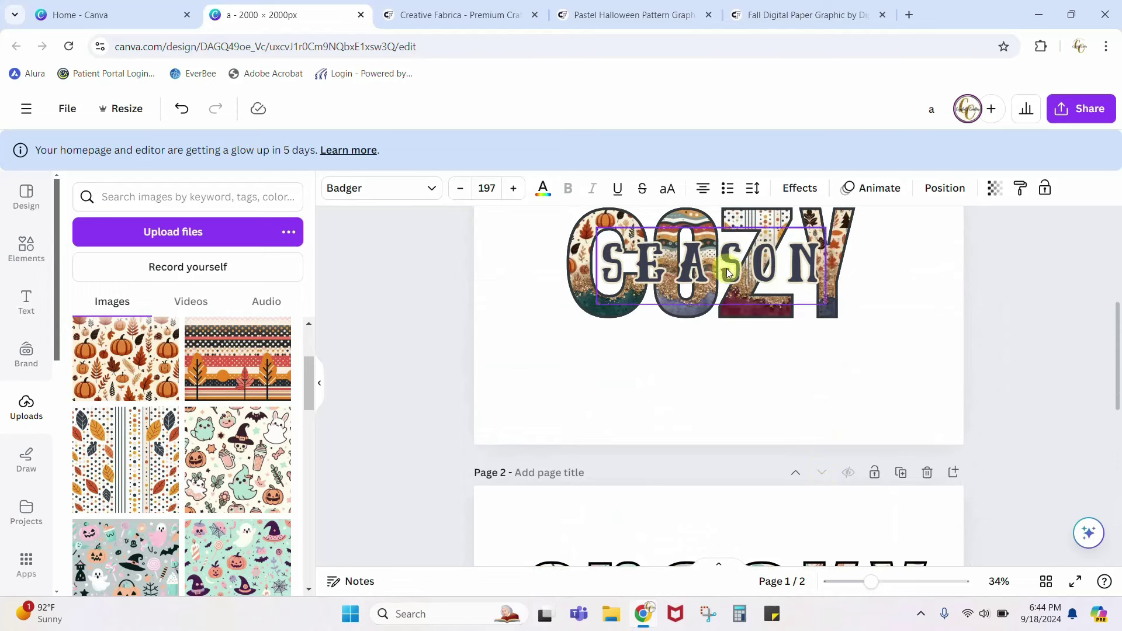
pyautogui.scroll(-6, 786, 409)
pyautogui.scroll(2, 789, 436)
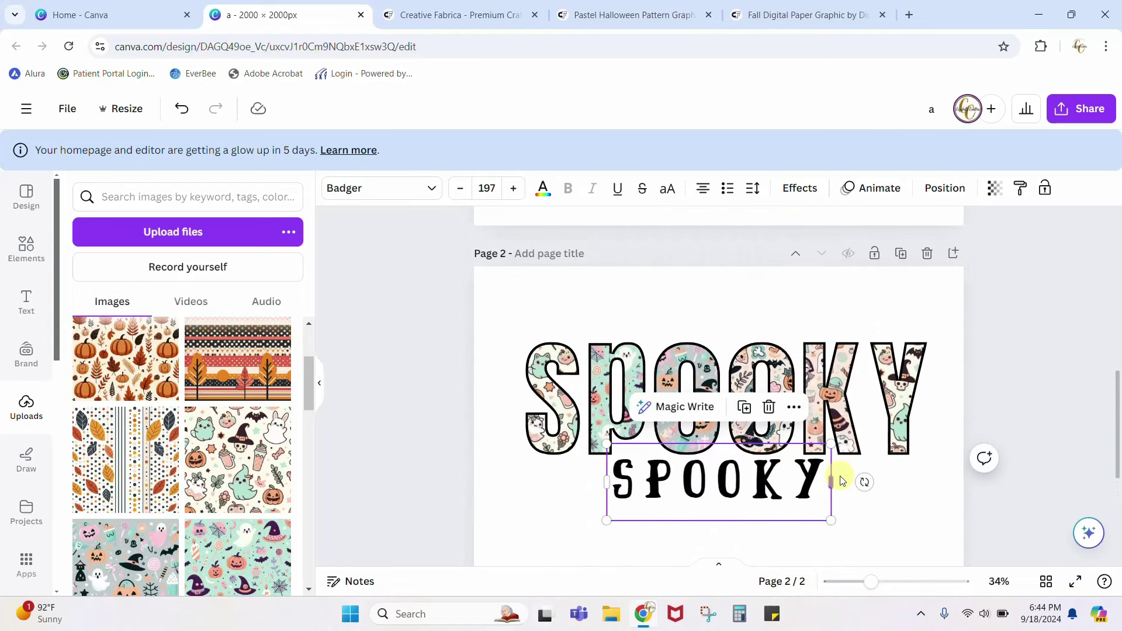
pyautogui.click(854, 525)
pyautogui.moveTo(807, 476); pyautogui.dragTo(814, 479)
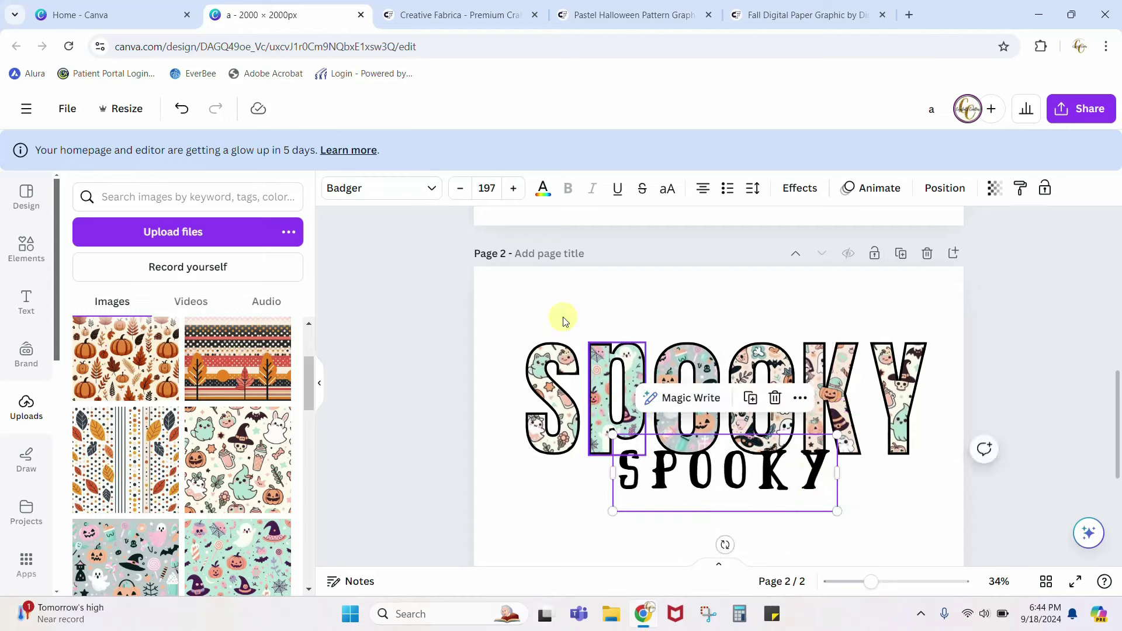
pyautogui.click(373, 188)
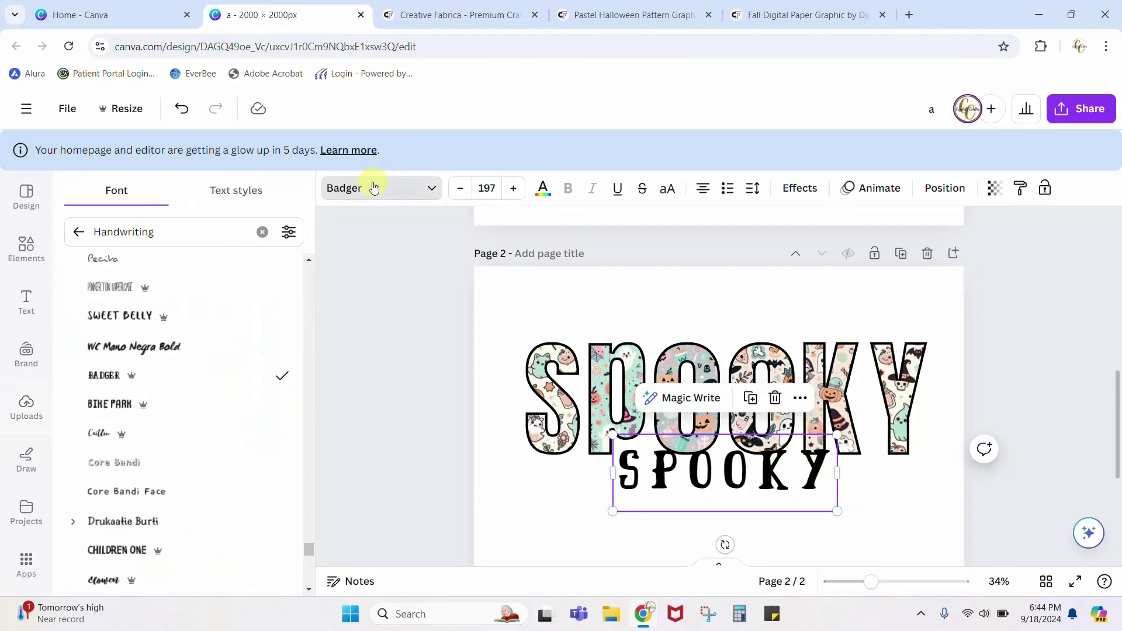
pyautogui.click(78, 231)
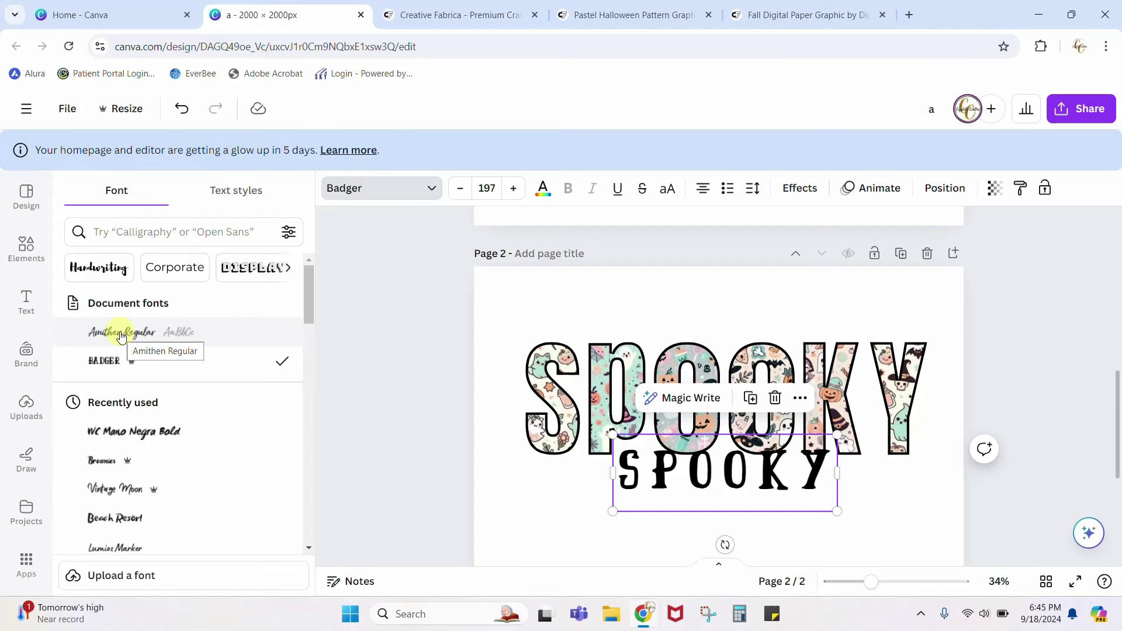
pyautogui.click(121, 337)
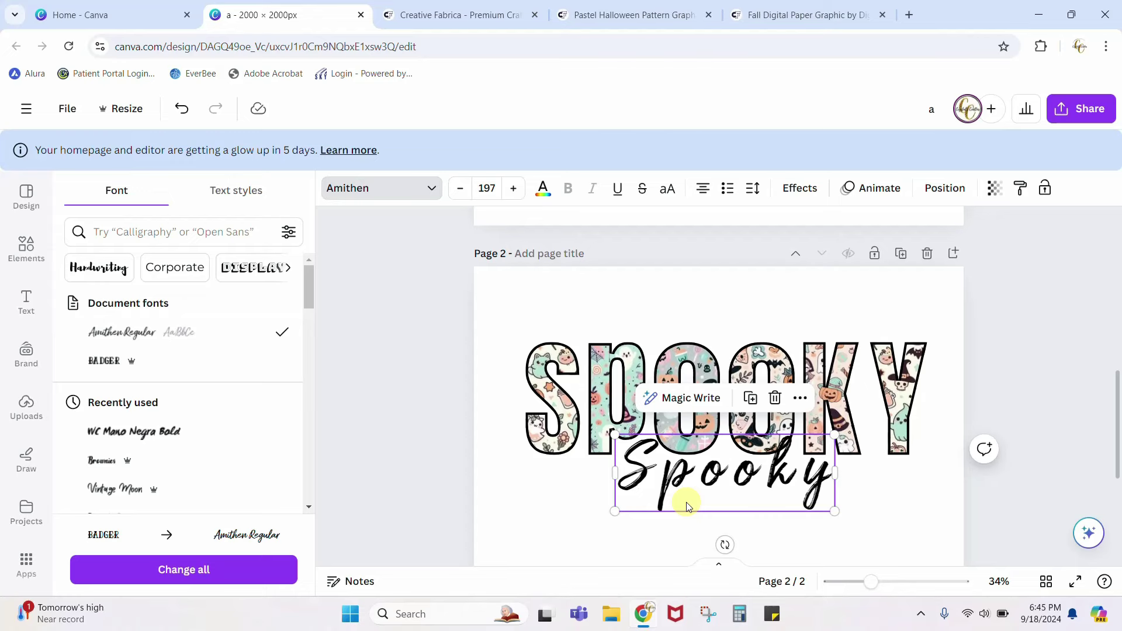
# Open the Brand Kit from the Canva home page in the other browser tab and look through to its fonts section.
pyautogui.click(115, 17)
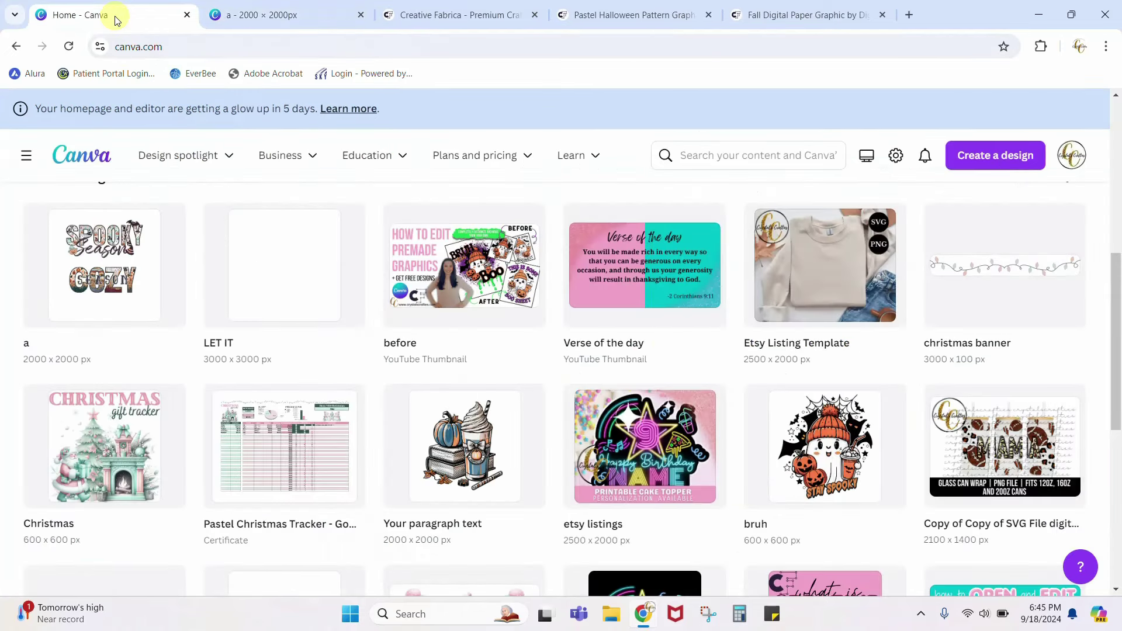
pyautogui.click(24, 159)
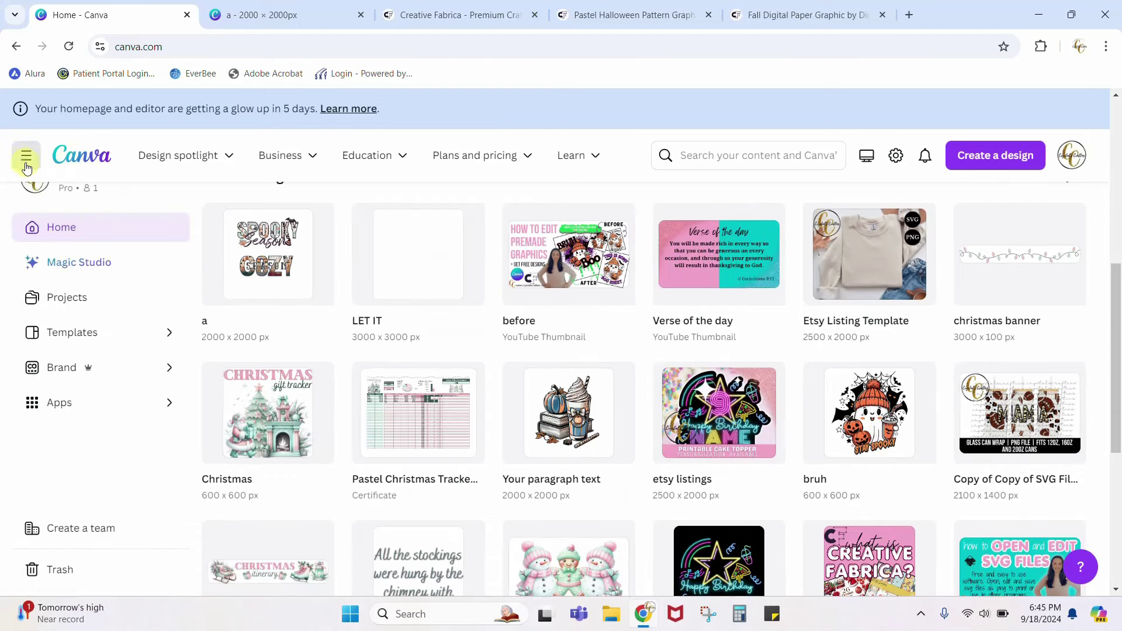
pyautogui.click(51, 368)
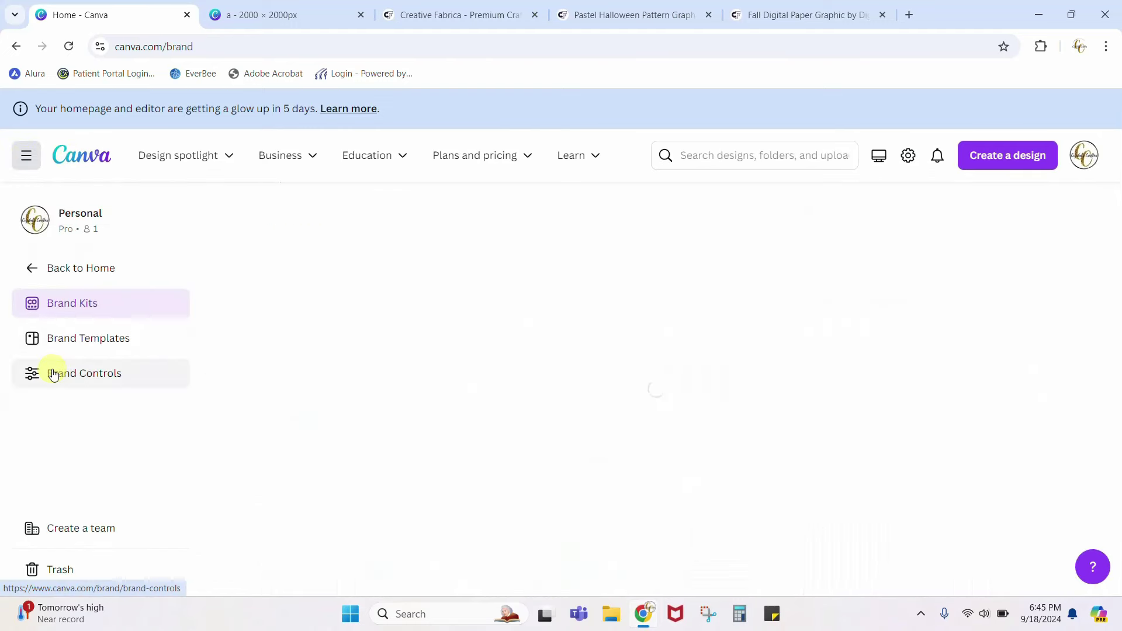
pyautogui.scroll(-2, 659, 408)
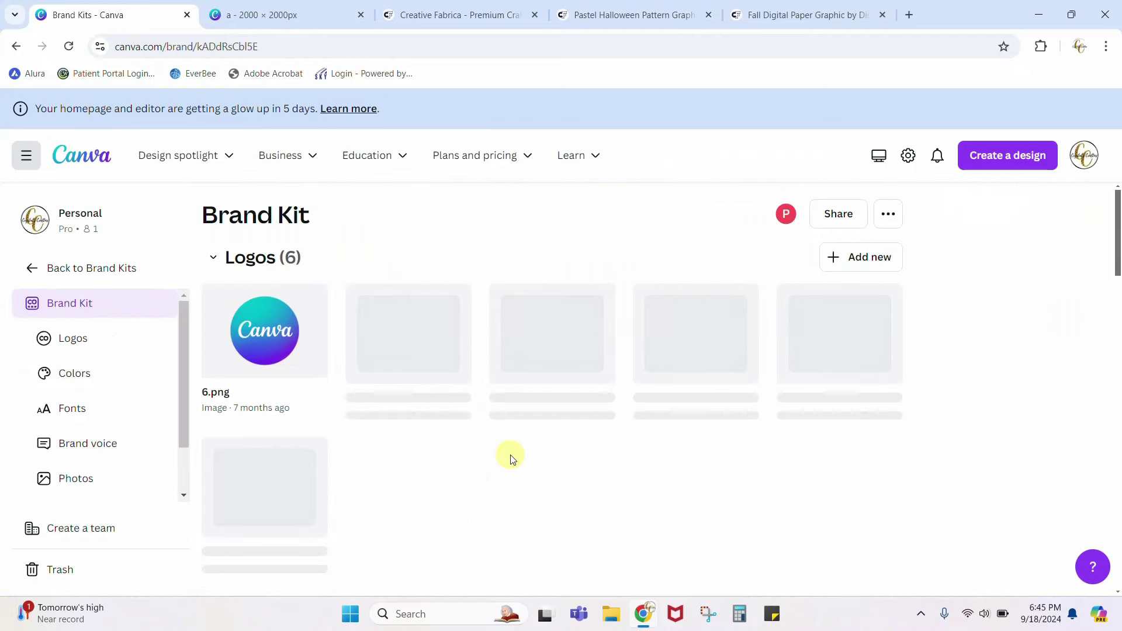
pyautogui.scroll(-2, 550, 457)
pyautogui.scroll(-8, 550, 459)
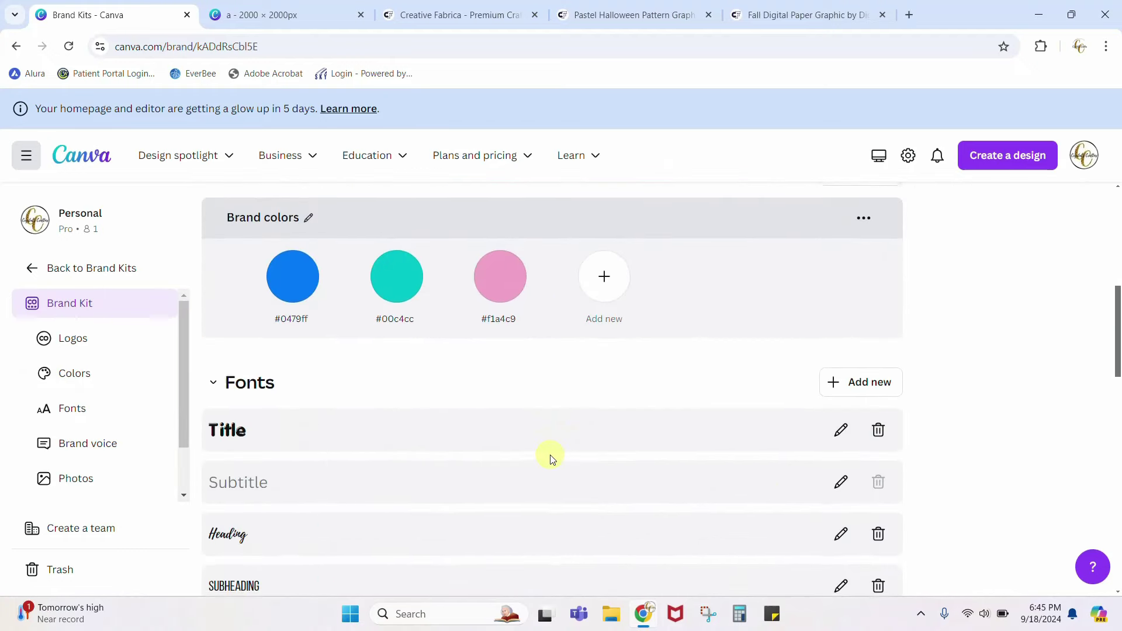
# Review the list of uploaded fonts in the Brand Kit and close it.
pyautogui.scroll(-12, 573, 332)
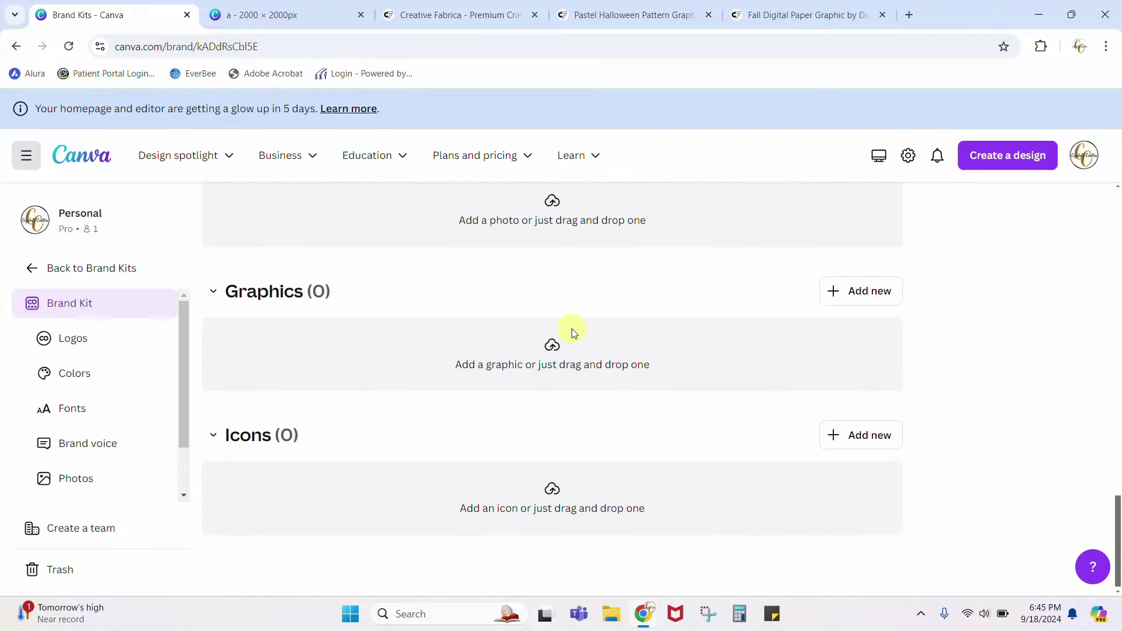
pyautogui.scroll(6, 572, 332)
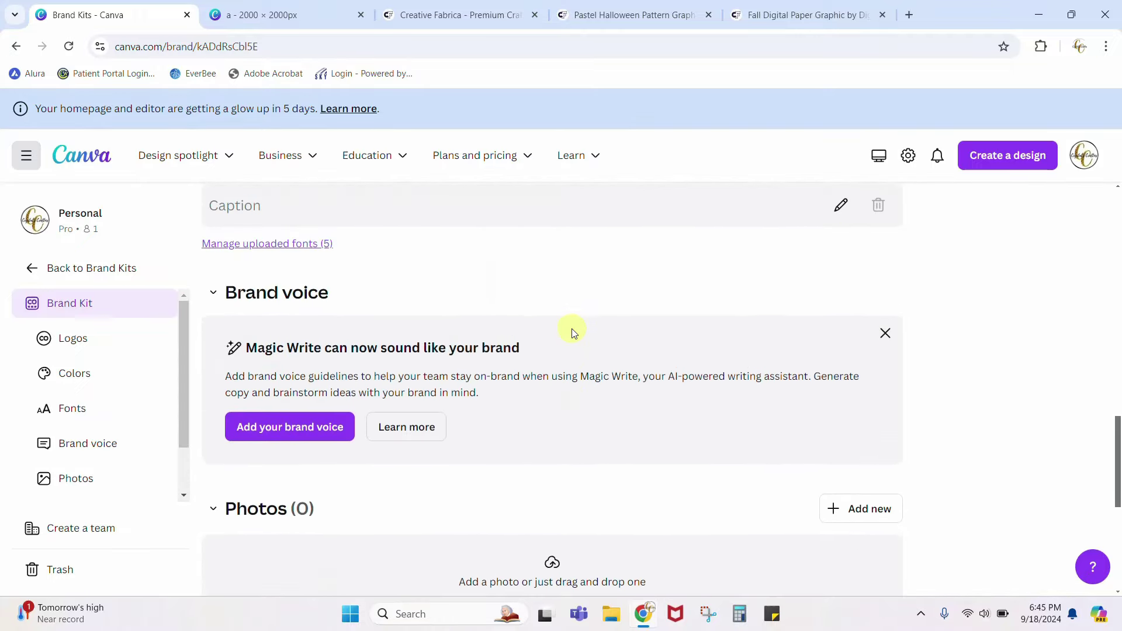
pyautogui.scroll(2, 572, 328)
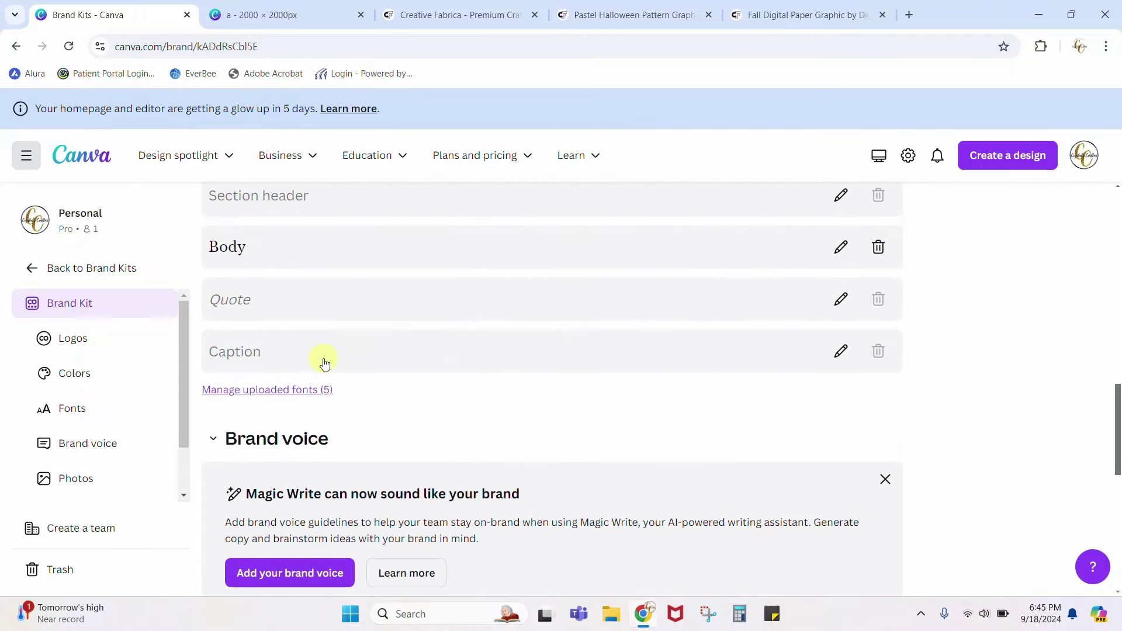
pyautogui.click(297, 391)
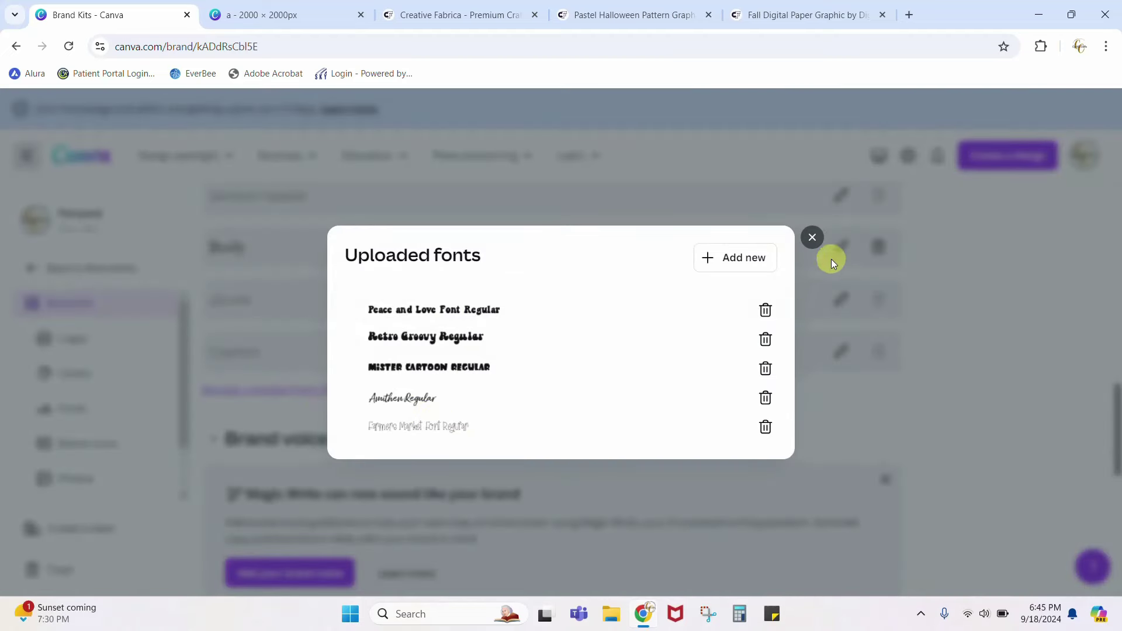
pyautogui.click(813, 238)
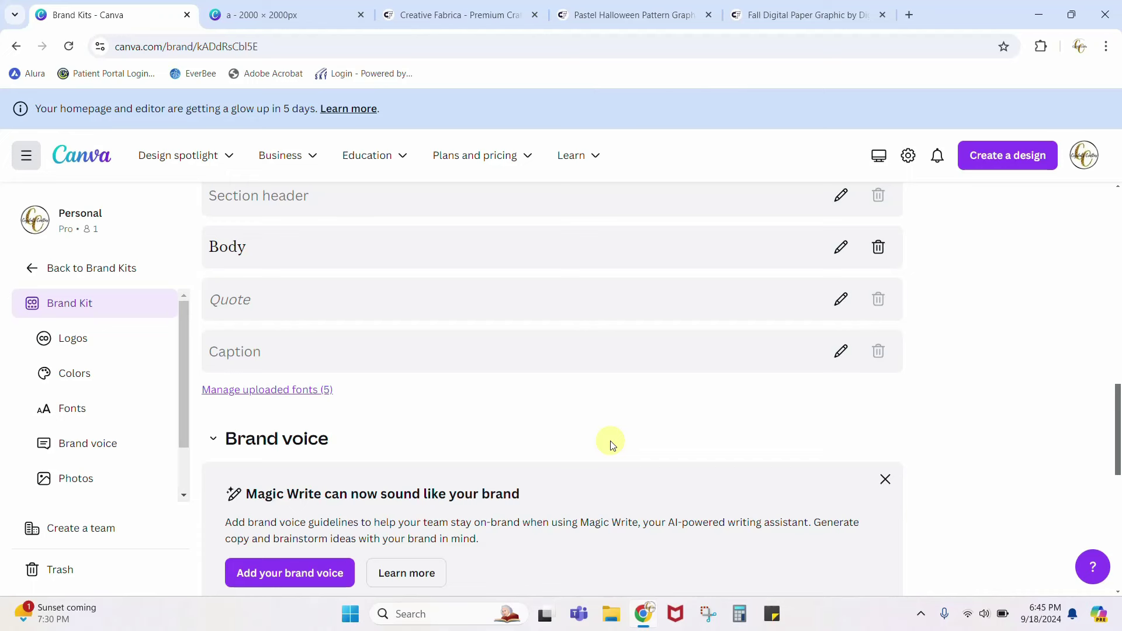
pyautogui.scroll(15, 610, 446)
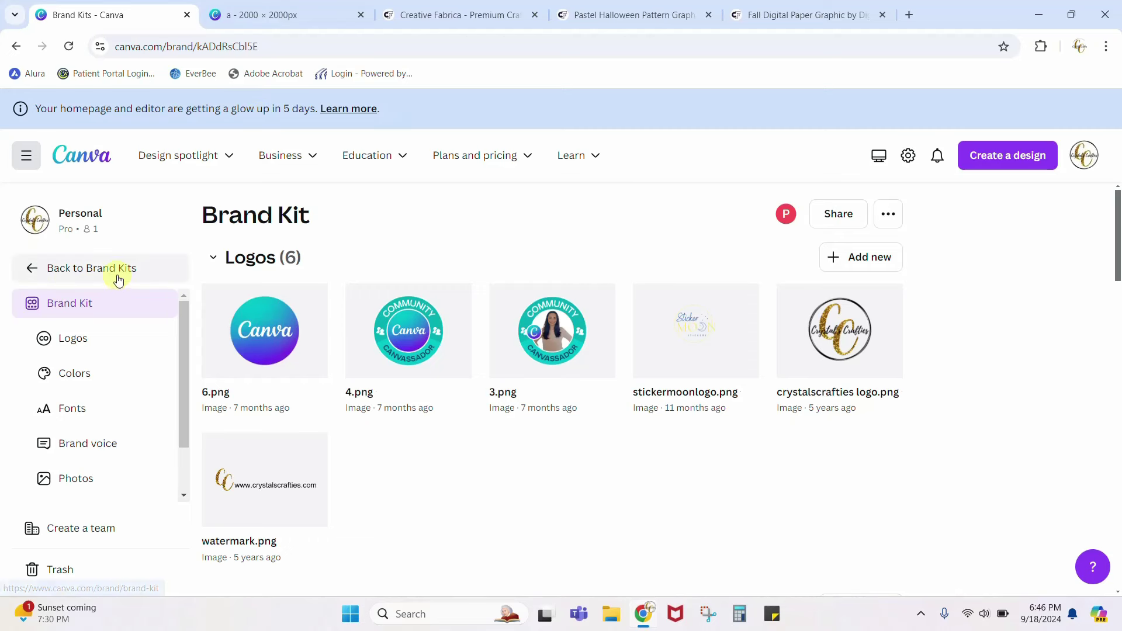
# Return to the design and set the letter spacing of the script "Spooky" text on page 2 to 0.
pyautogui.click(307, 14)
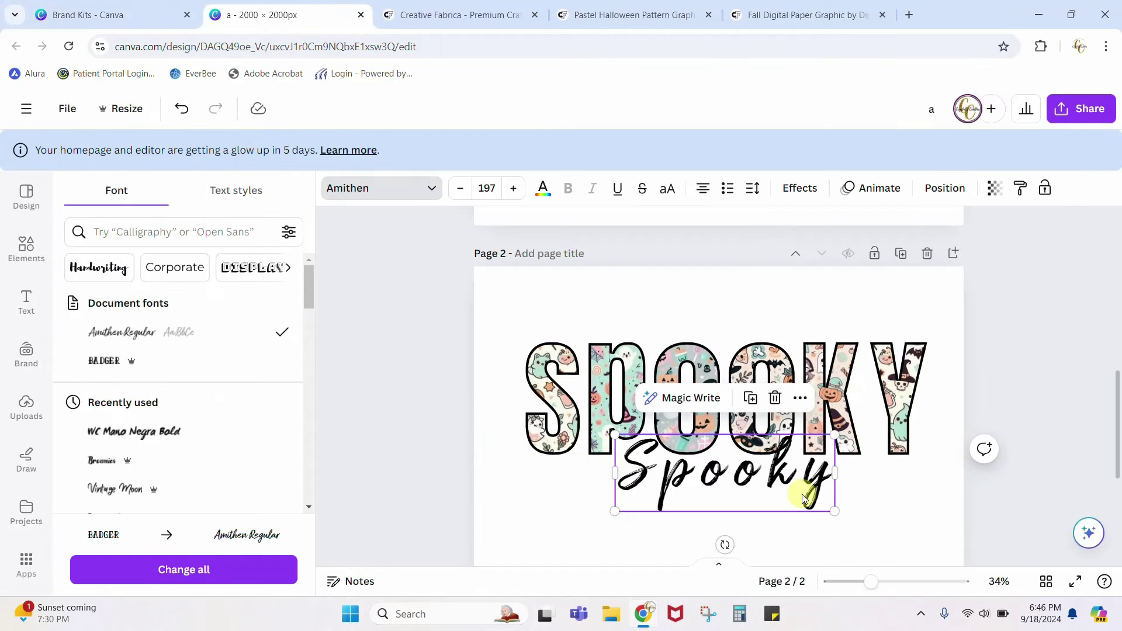
pyautogui.moveTo(741, 472); pyautogui.dragTo(740, 476)
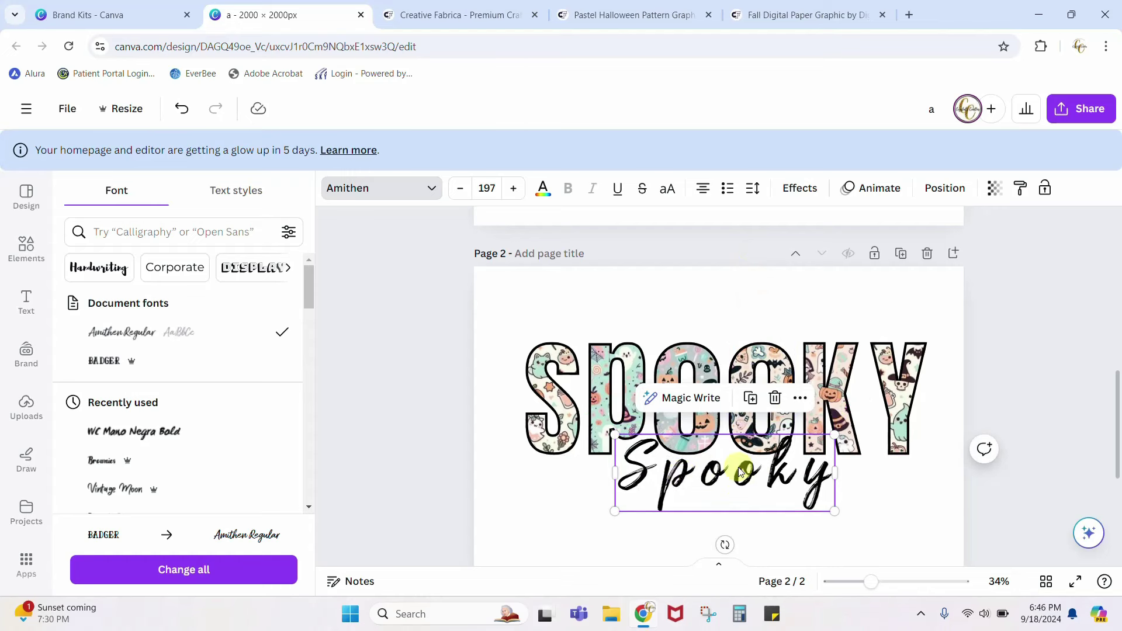
pyautogui.click(753, 188)
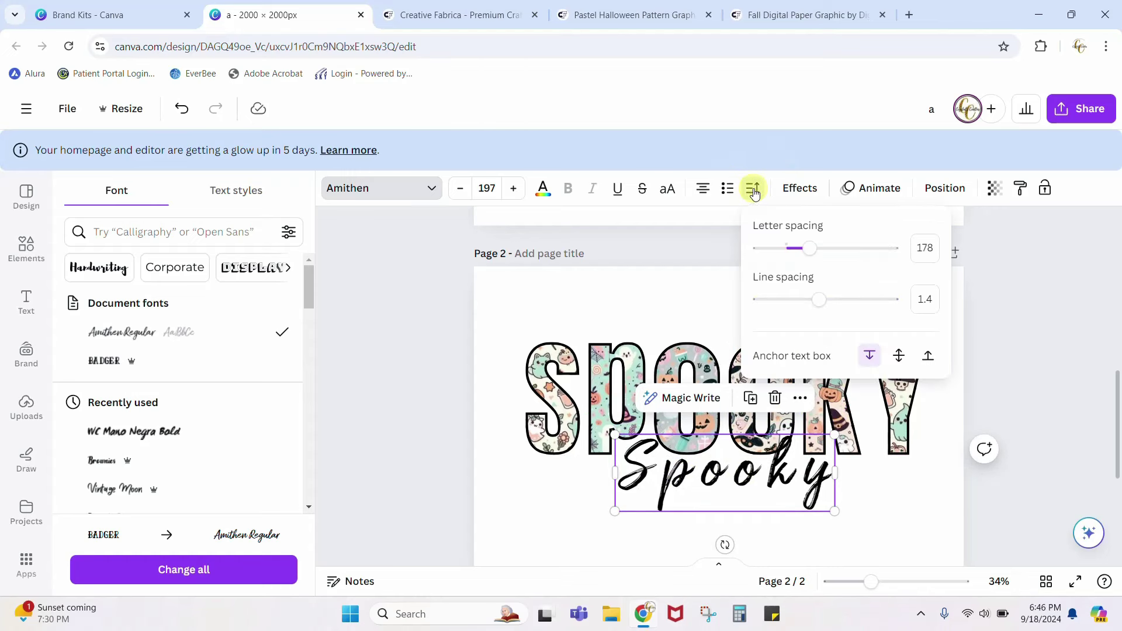
pyautogui.moveTo(809, 248); pyautogui.dragTo(784, 250)
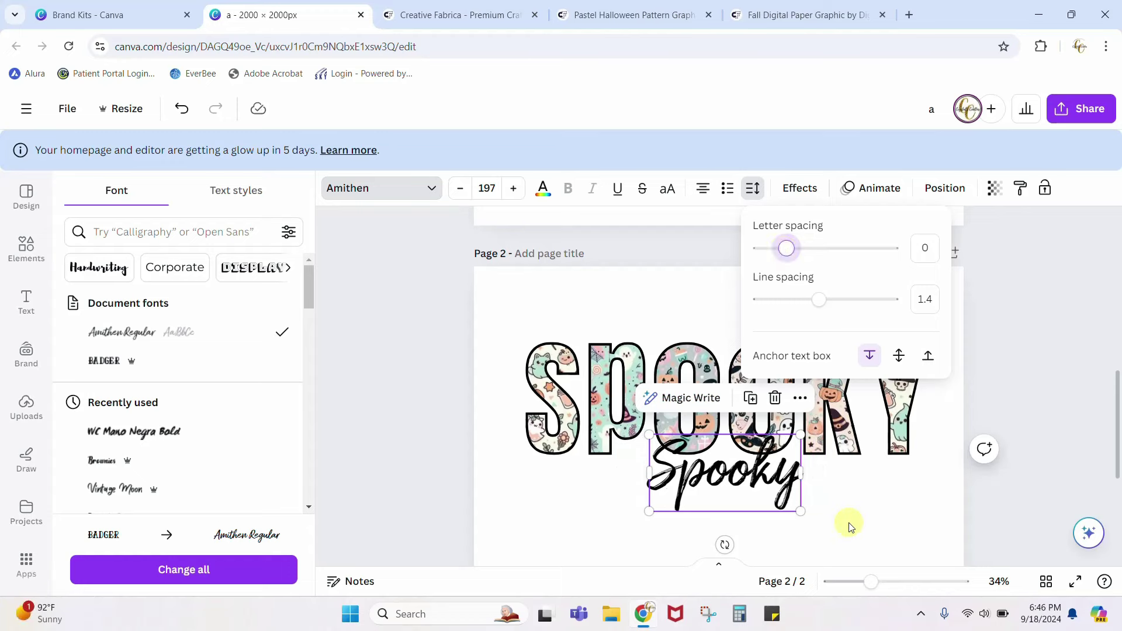
pyautogui.click(817, 520)
# Enlarge the script text to about size 288 and centre it over the lower edge of the patterned SPOOKY letters.
pyautogui.click(798, 510)
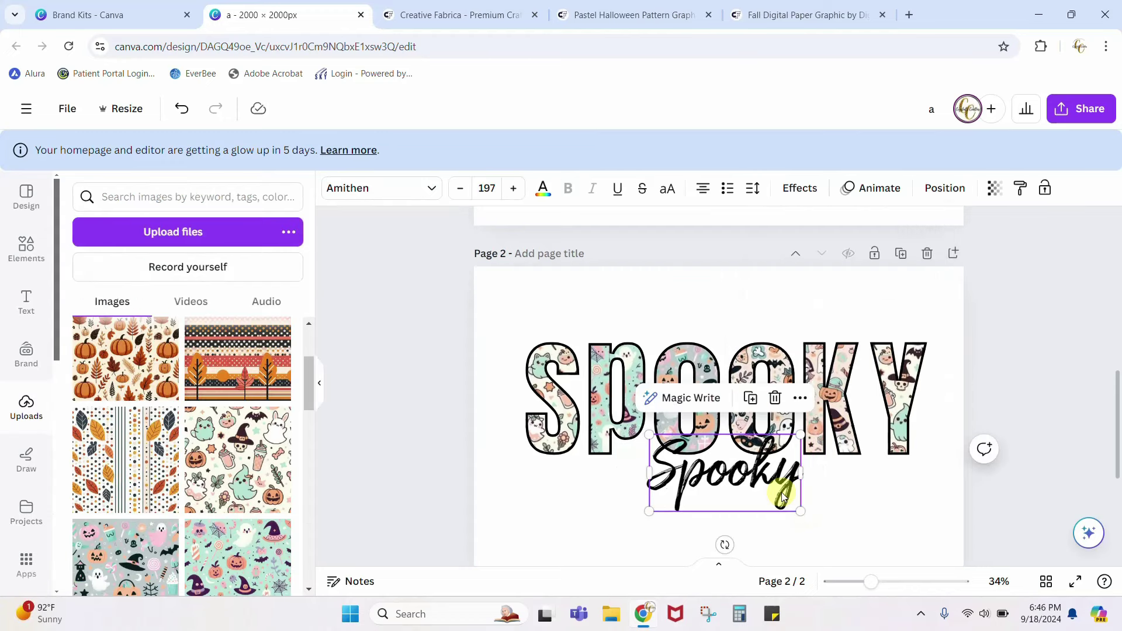
pyautogui.moveTo(801, 512); pyautogui.dragTo(852, 524)
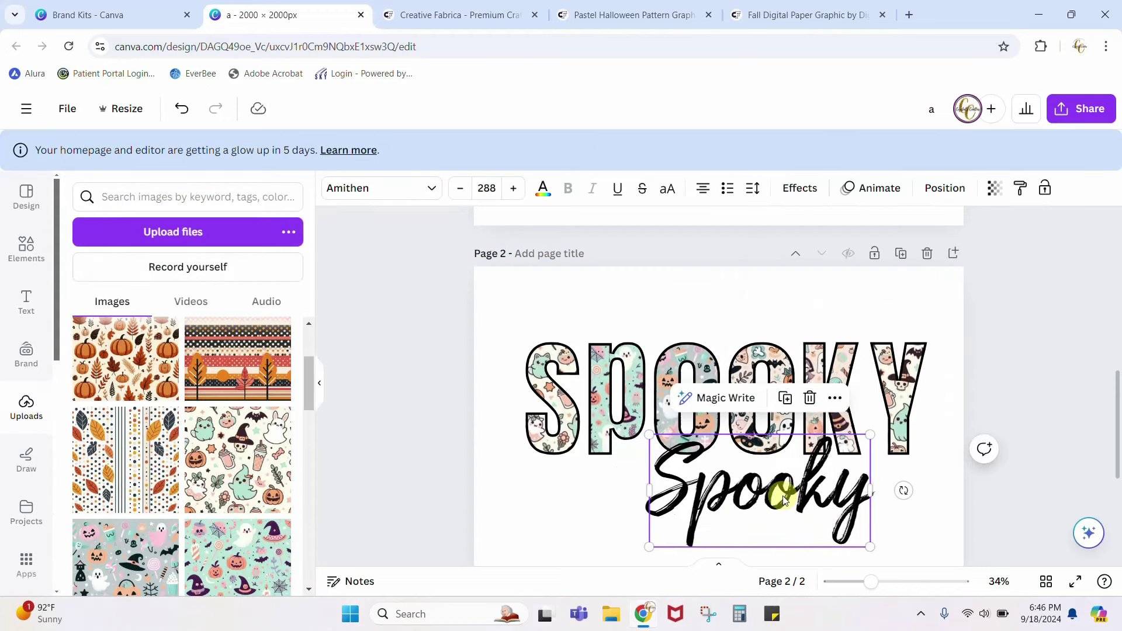
pyautogui.moveTo(784, 494); pyautogui.dragTo(730, 467)
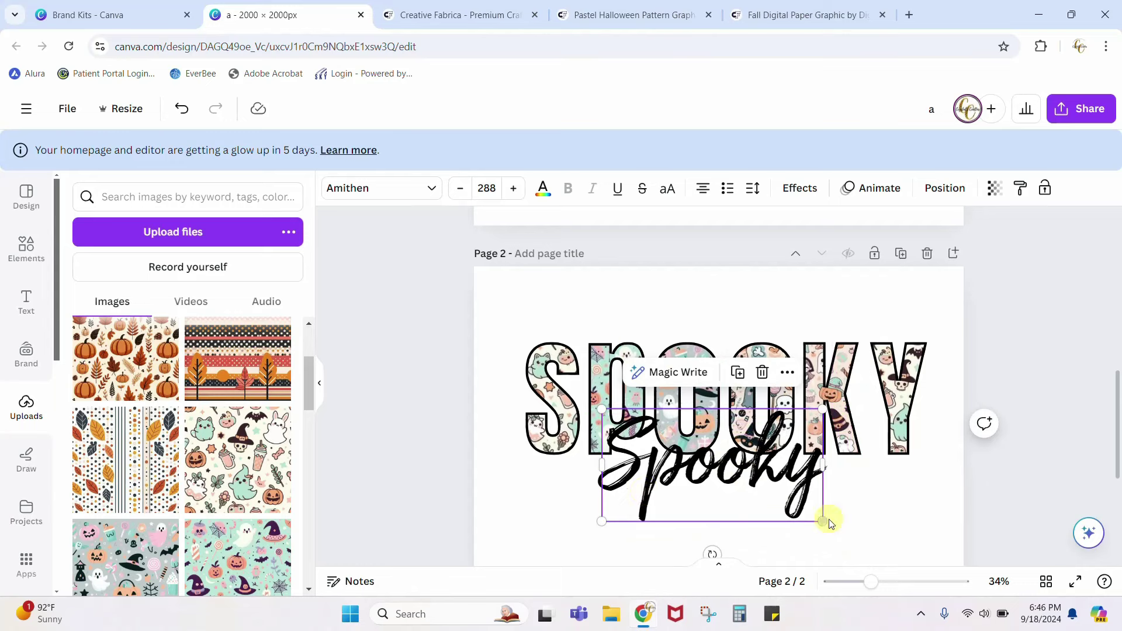
# Replace the script text on page 2 with "Season" and move it slightly down.
pyautogui.scroll(5, 829, 519)
pyautogui.scroll(-5, 783, 368)
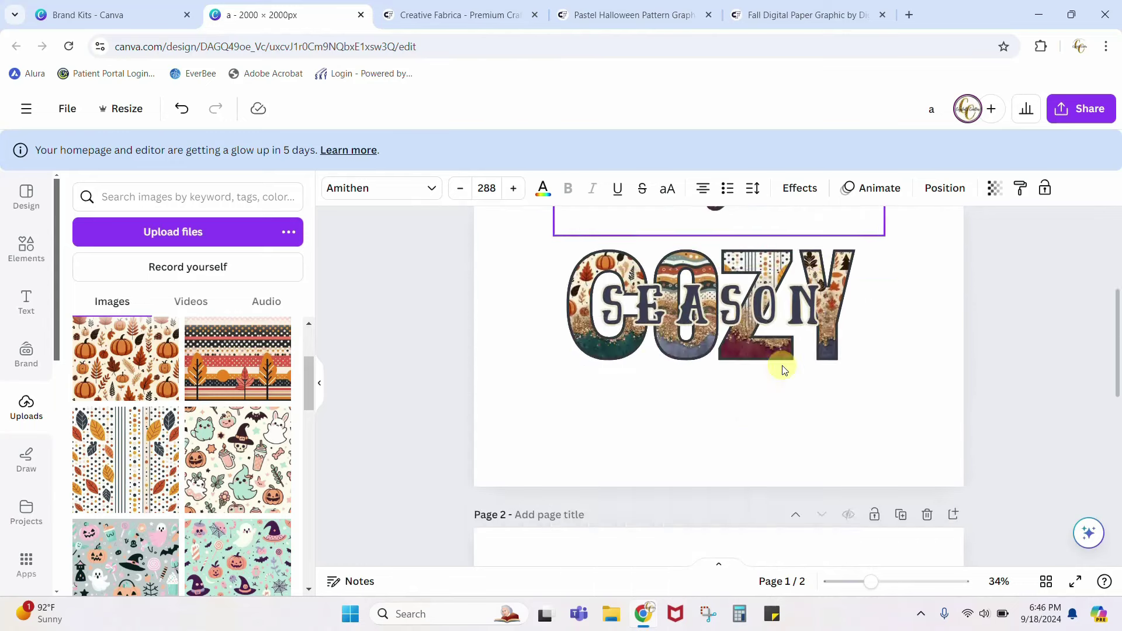
pyautogui.doubleClick(812, 401)
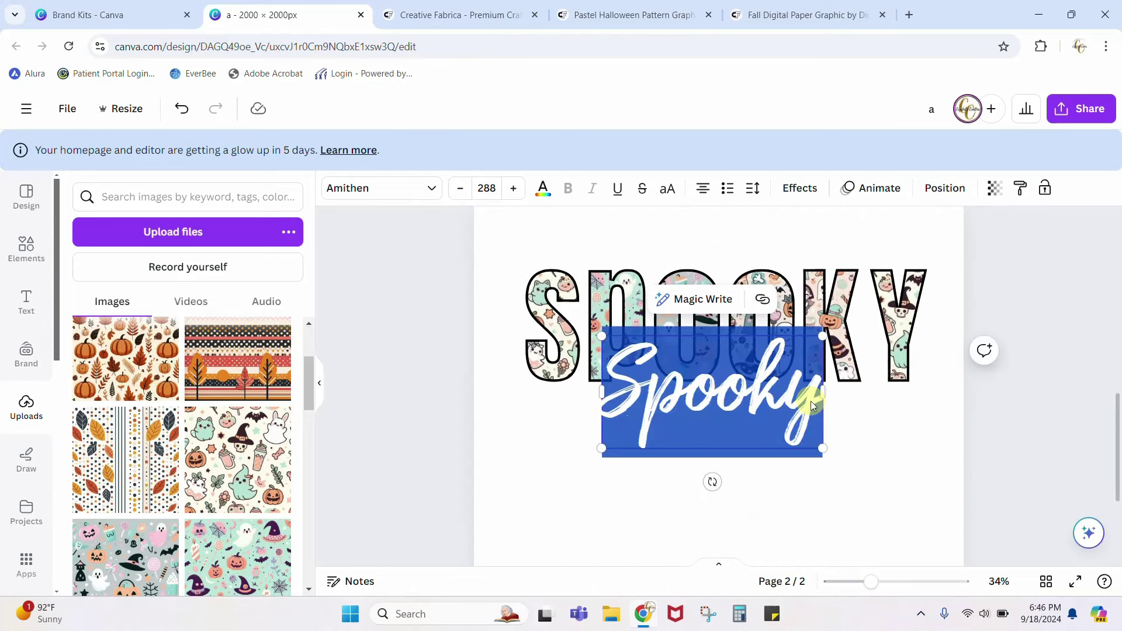
pyautogui.write('Season')
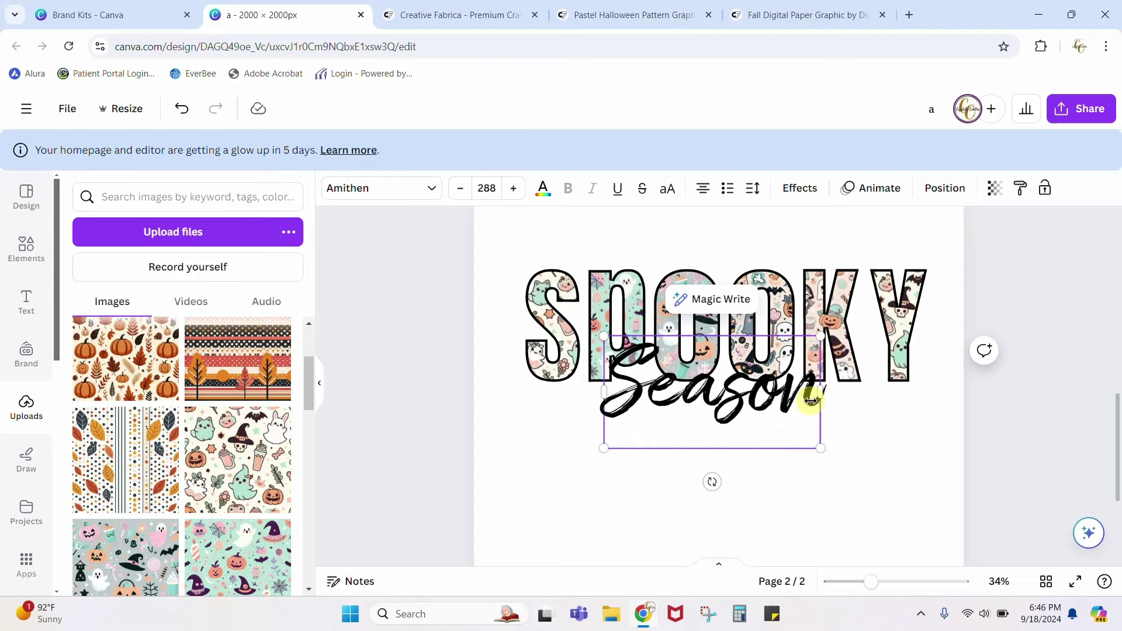
pyautogui.click(852, 484)
pyautogui.moveTo(761, 391); pyautogui.dragTo(761, 402)
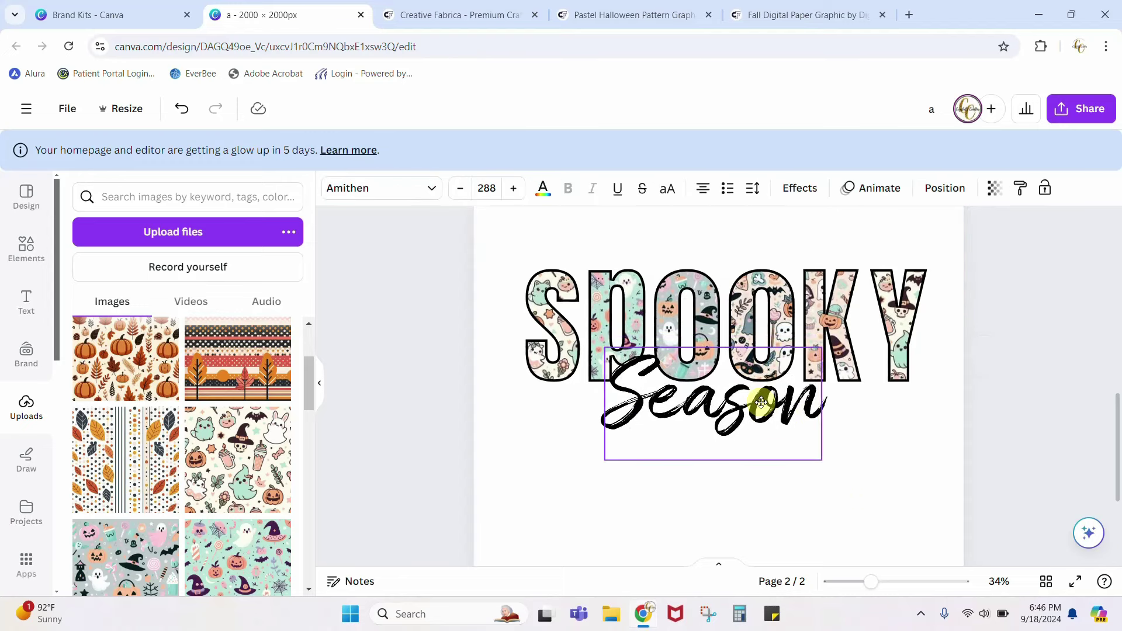
pyautogui.click(865, 469)
# Examine the finished Spooky Season design on page 1 close up, including its decorative graphics.
pyautogui.scroll(10, 865, 468)
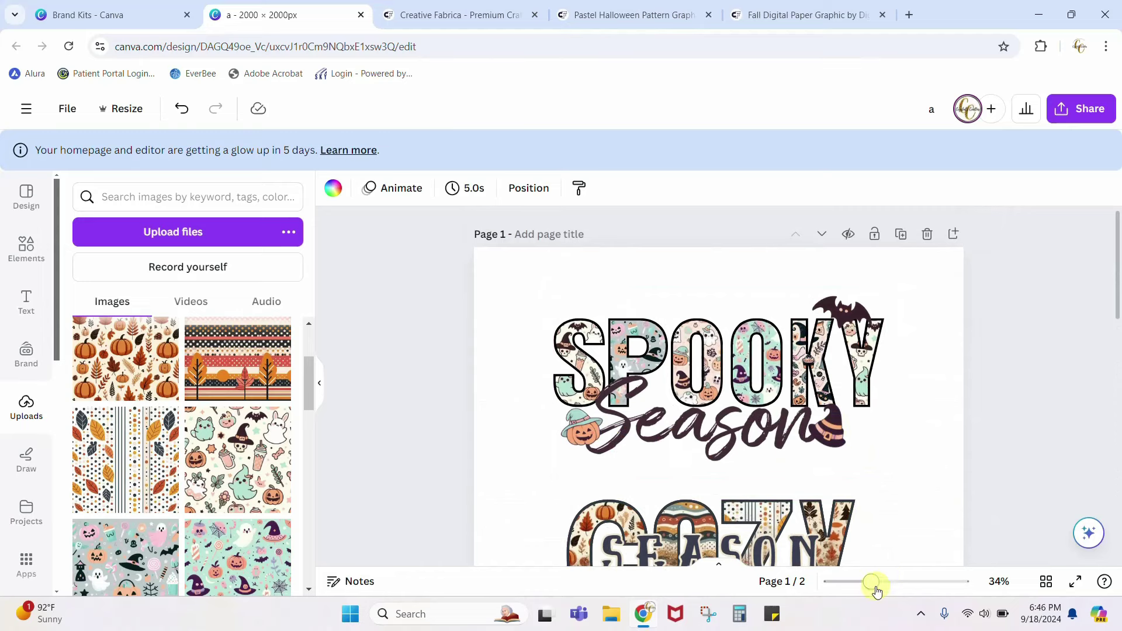
pyautogui.moveTo(873, 582); pyautogui.dragTo(900, 581)
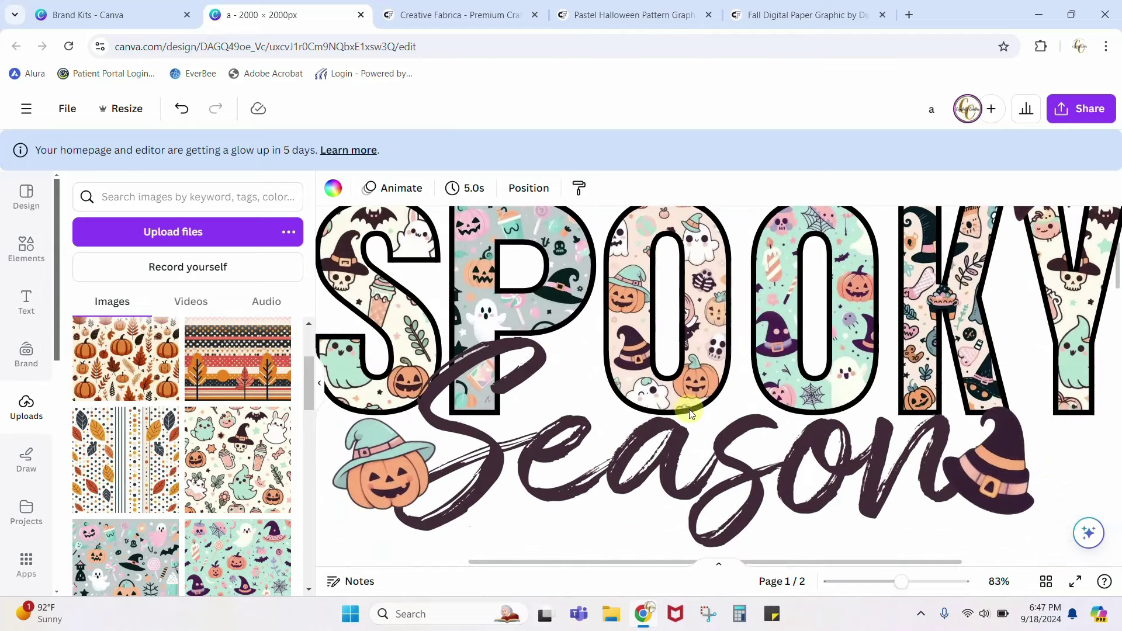
pyautogui.scroll(3, 1017, 415)
pyautogui.scroll(-3, 1020, 412)
# Search the elements for "halloween", limit the results to graphics, and browse the available decorations.
pyautogui.click(36, 243)
pyautogui.click(159, 195)
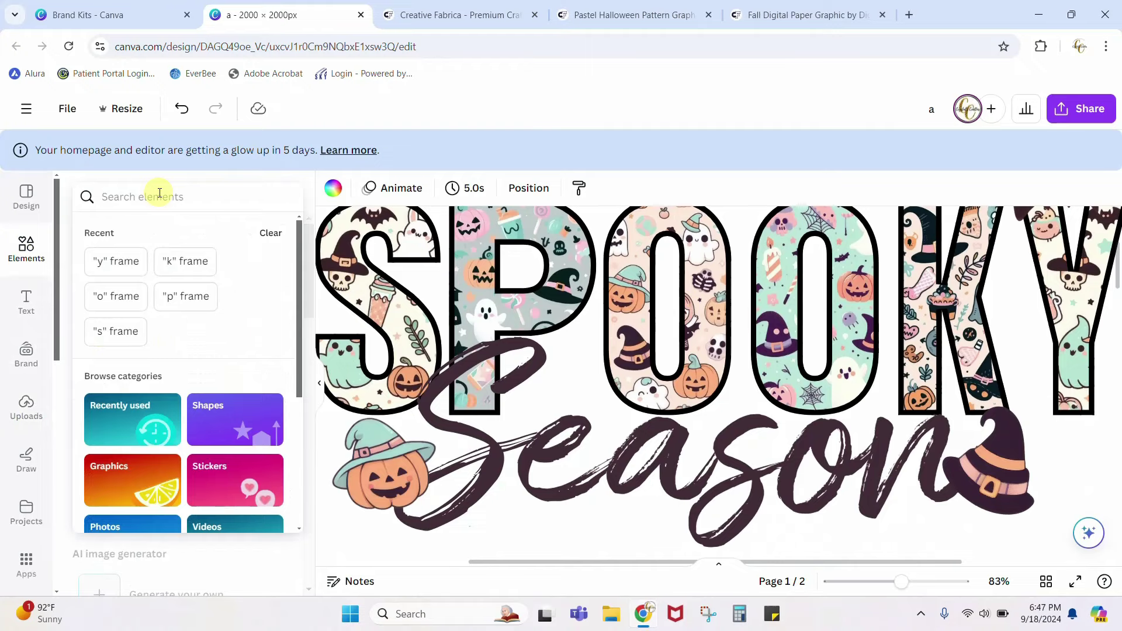
pyautogui.write('halloween')
pyautogui.press('Return')
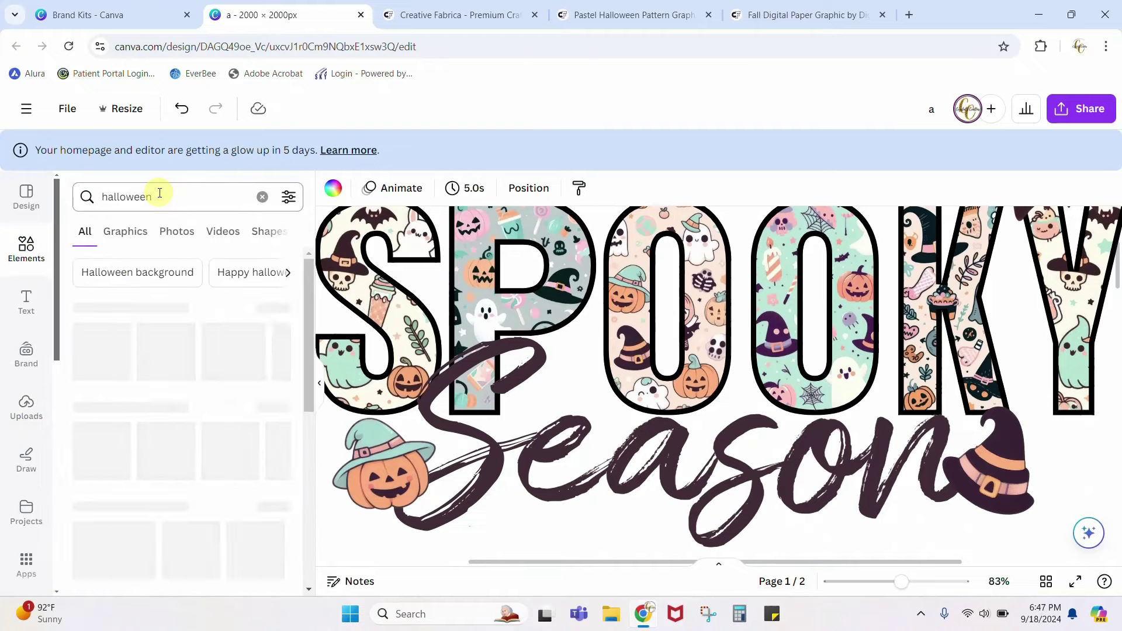
pyautogui.click(138, 234)
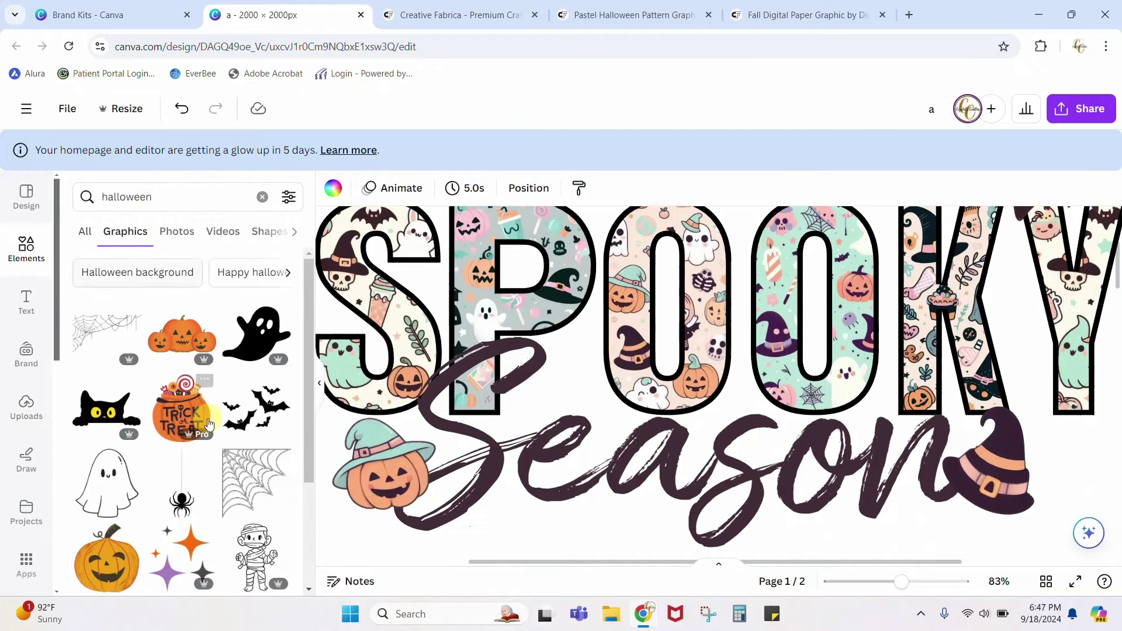
pyautogui.scroll(-5, 209, 422)
pyautogui.scroll(-1, 209, 423)
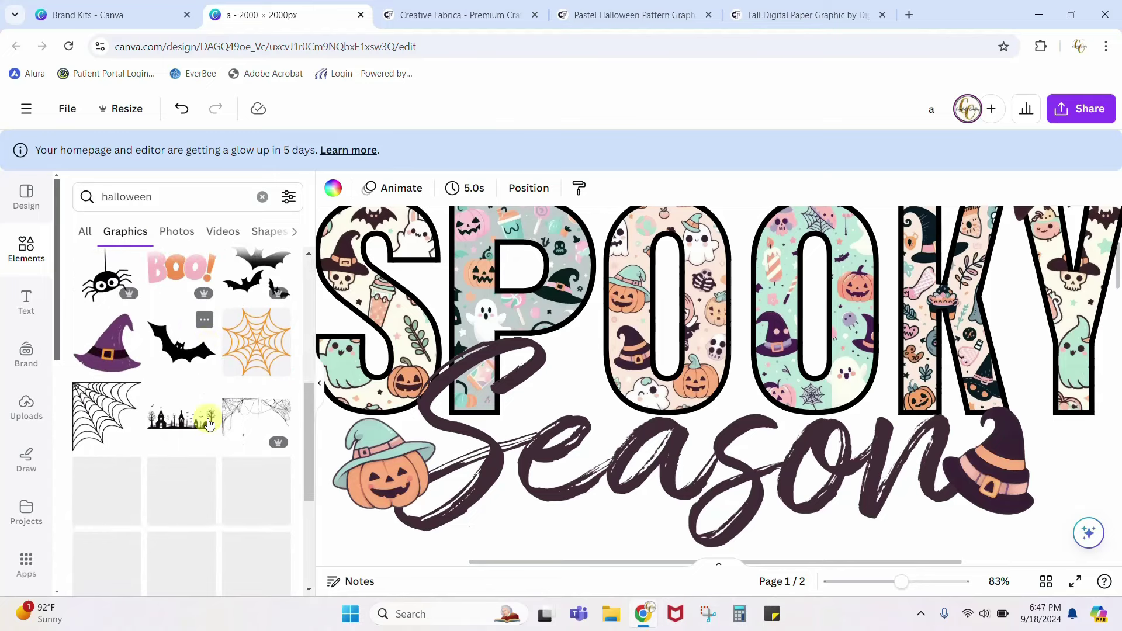
pyautogui.scroll(-1, 208, 422)
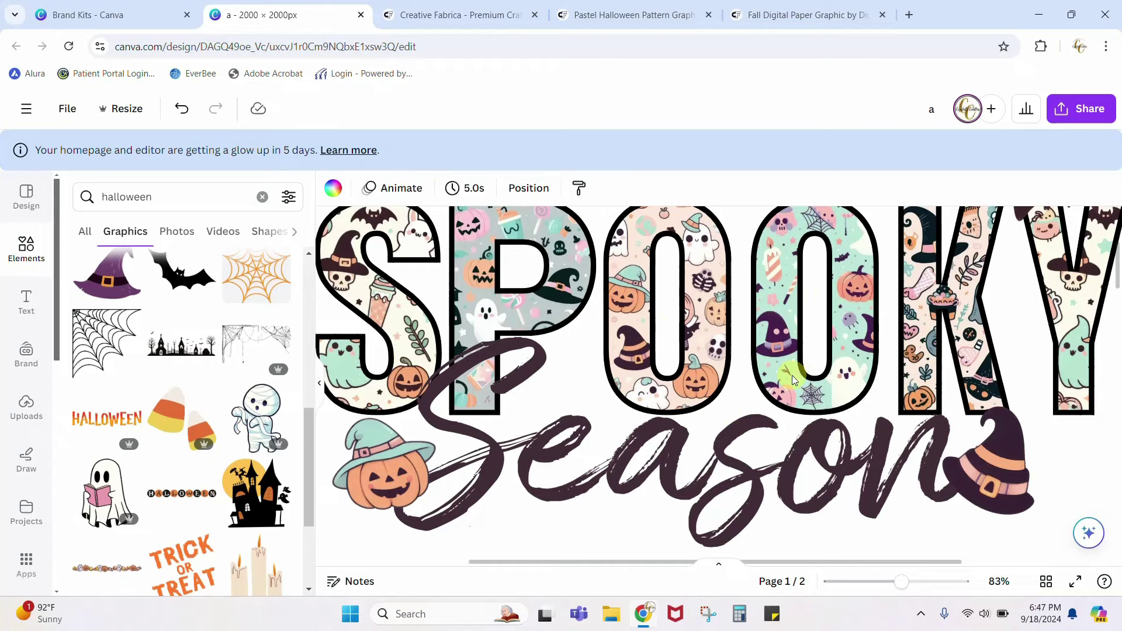
# Add a new blank page after page 2 of the design.
pyautogui.scroll(-10, 791, 375)
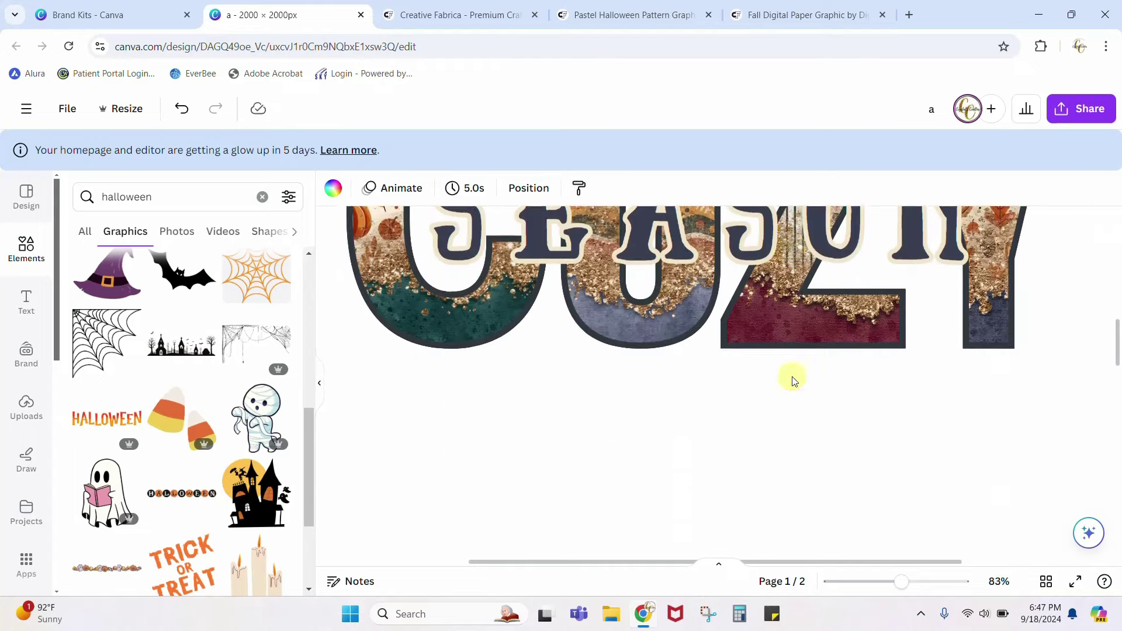
pyautogui.moveTo(900, 584); pyautogui.dragTo(877, 583)
pyautogui.scroll(-5, 854, 457)
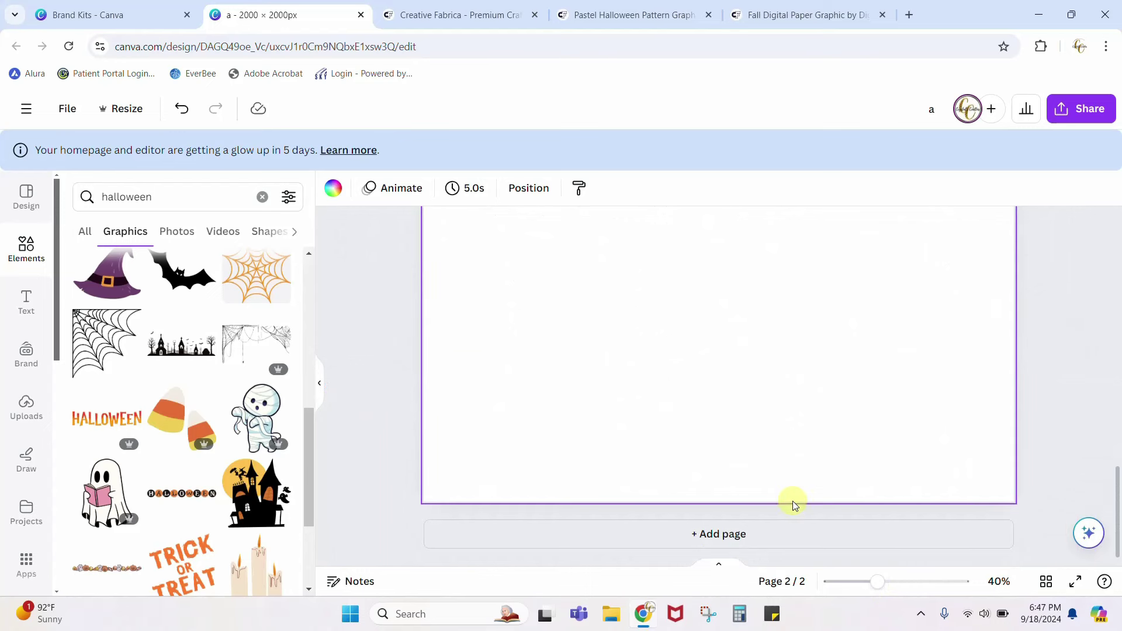
pyautogui.click(783, 537)
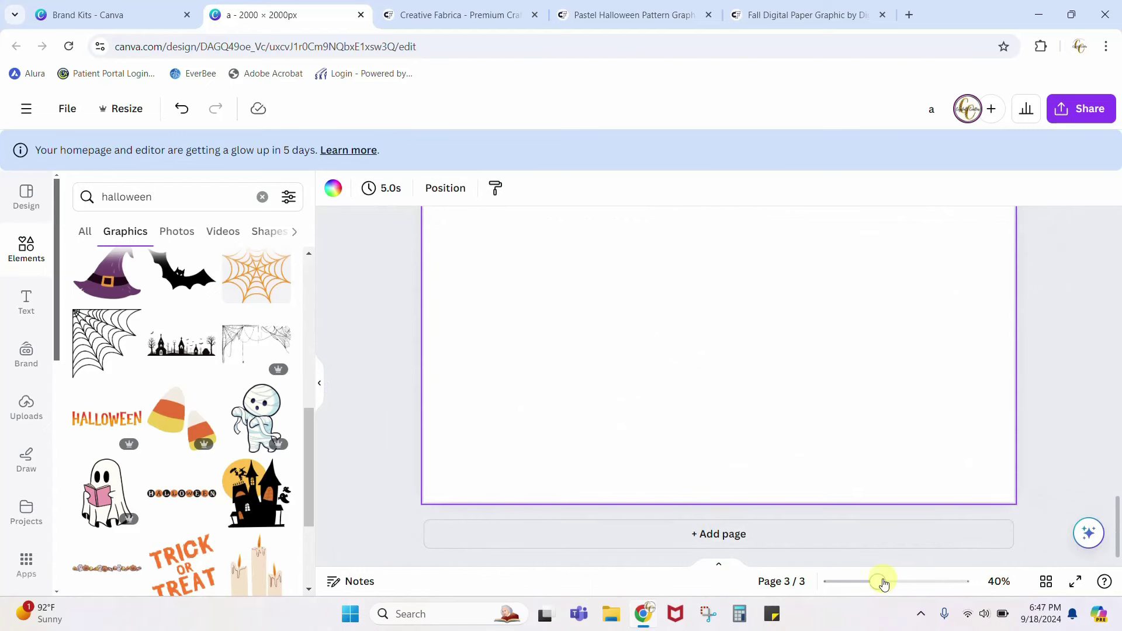
pyautogui.moveTo(885, 584); pyautogui.dragTo(874, 582)
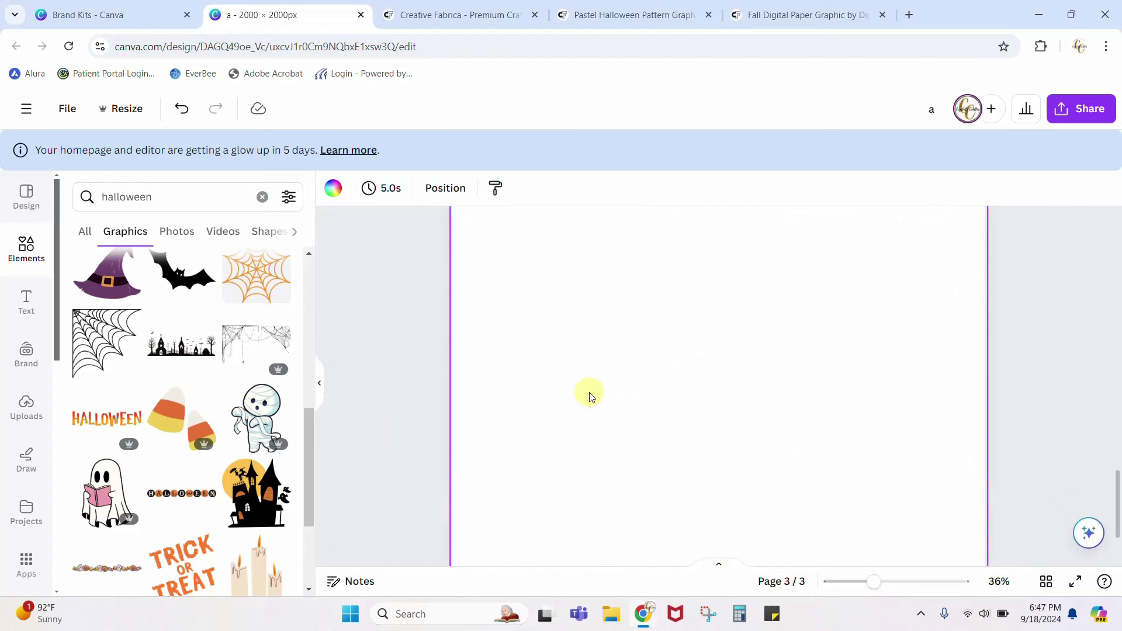
# Add the uploaded peach Halloween pattern with ghosts, pumpkins and witches to page 3 and enlarge it to cover most of the page.
pyautogui.click(27, 251)
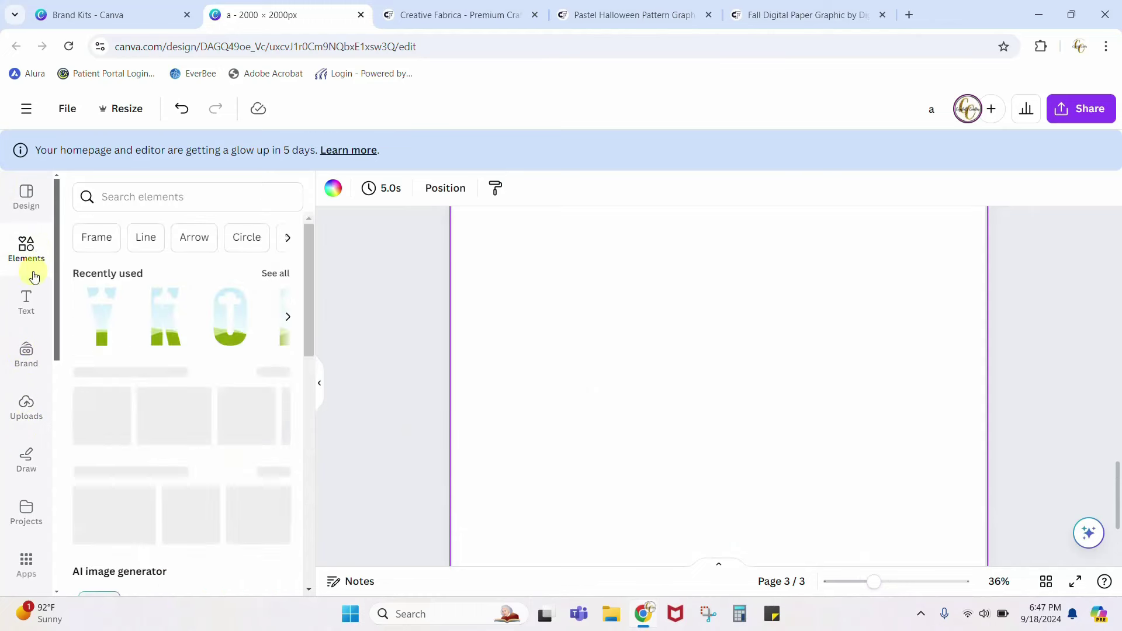
pyautogui.click(26, 407)
pyautogui.scroll(-3, 125, 444)
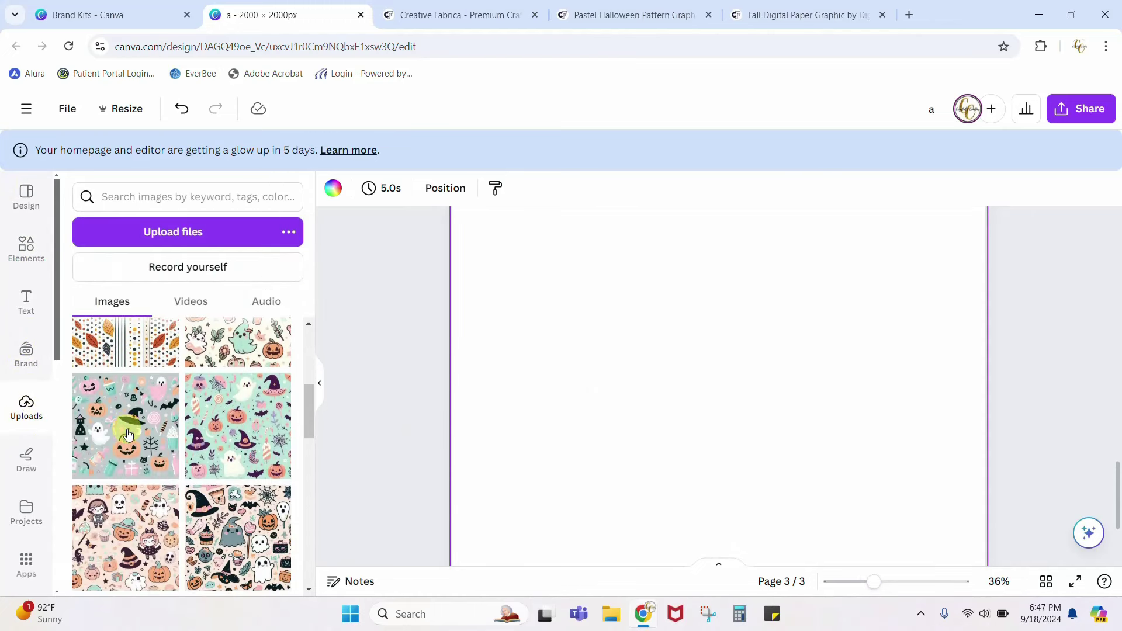
pyautogui.click(127, 520)
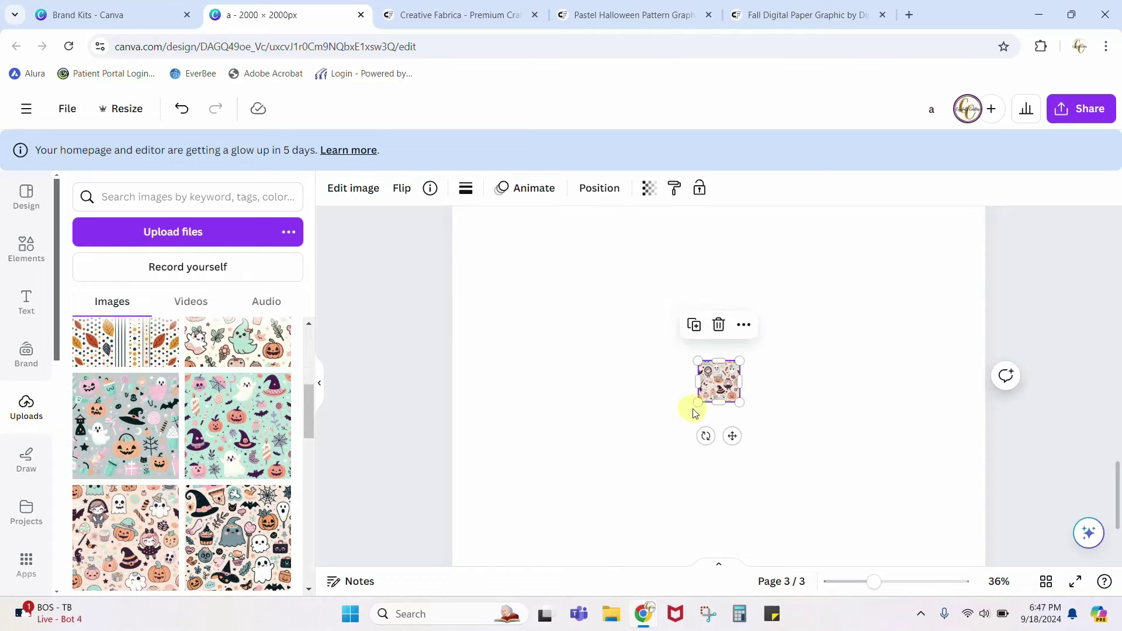
pyautogui.moveTo(698, 401); pyautogui.dragTo(528, 581)
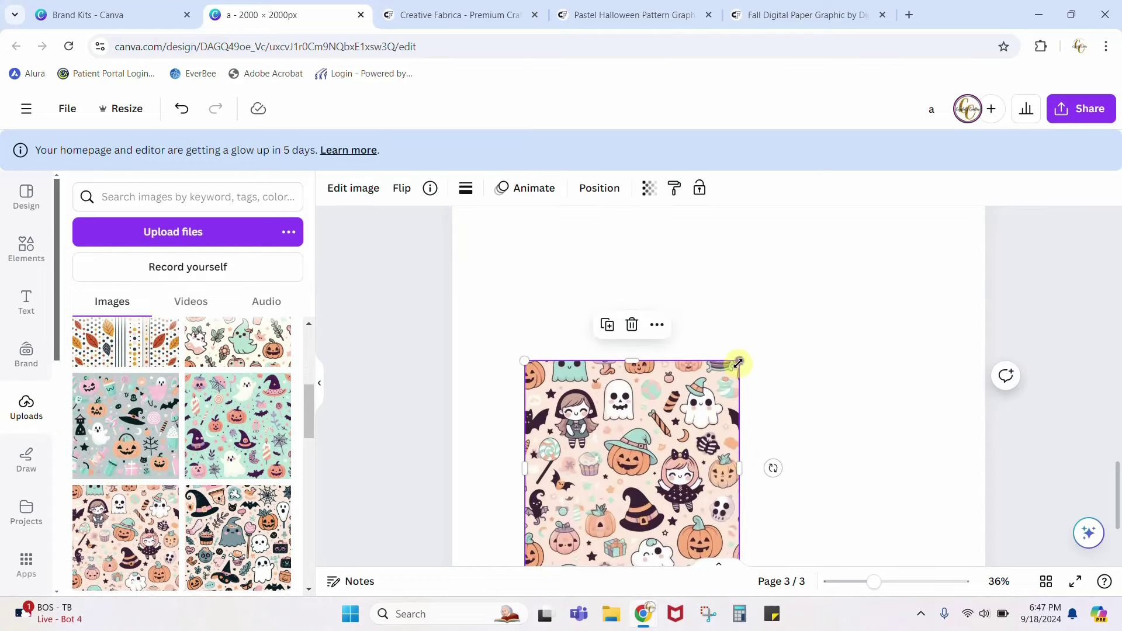
pyautogui.moveTo(739, 363); pyautogui.dragTo(935, 231)
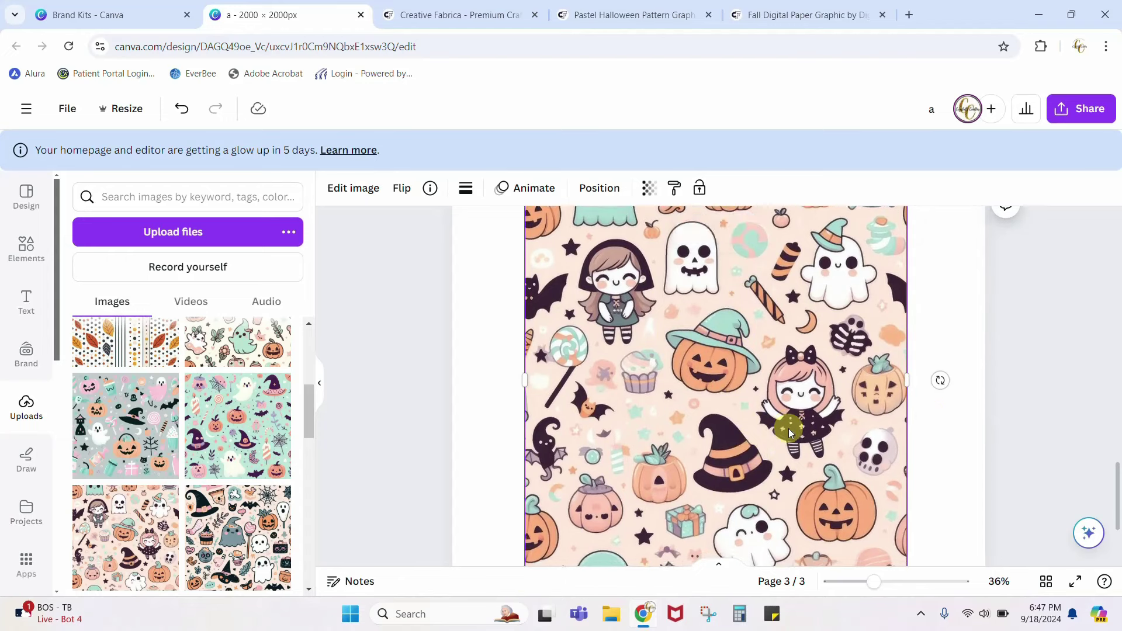
pyautogui.scroll(-1, 788, 429)
pyautogui.scroll(1, 788, 429)
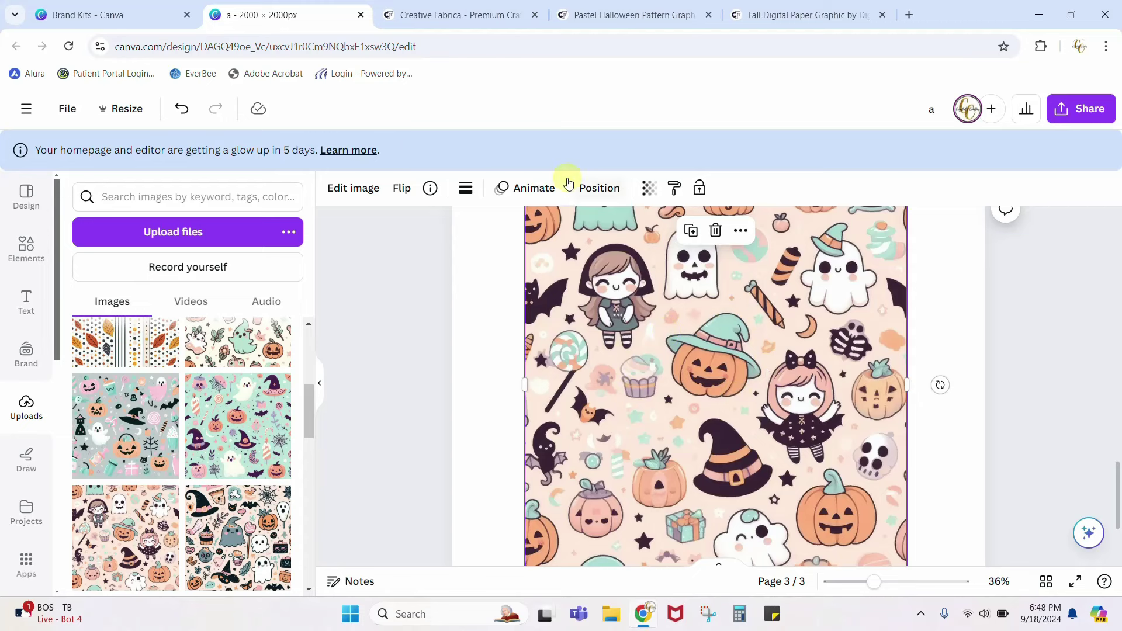
# Start Magic Grab on the pattern image and select the central pumpkin wearing the teal witch hat.
pyautogui.click(345, 188)
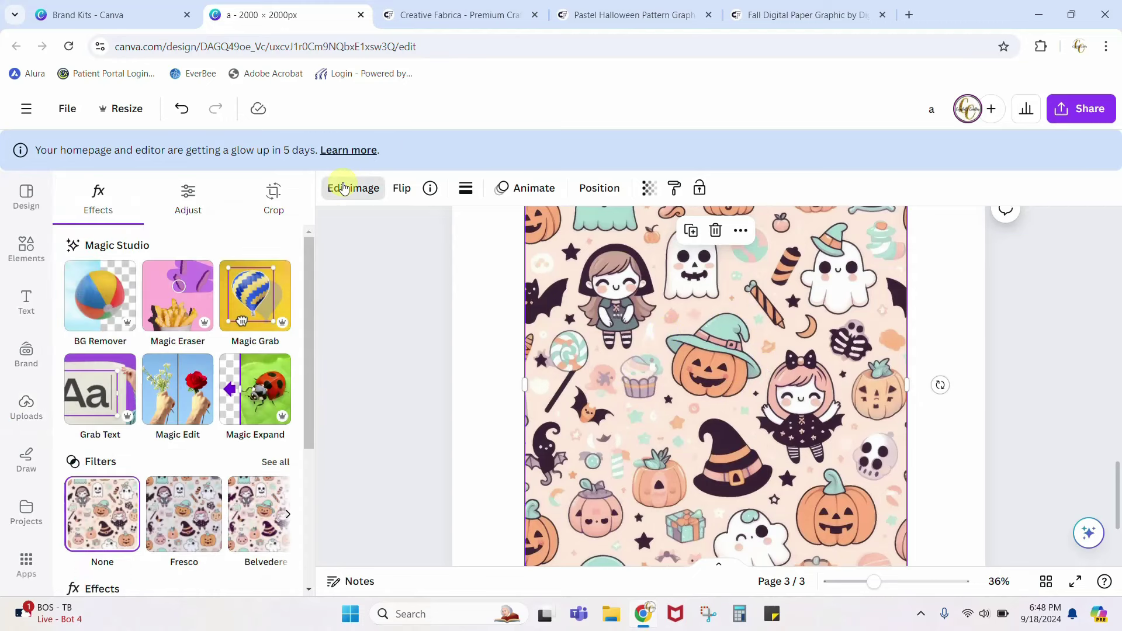
pyautogui.click(259, 300)
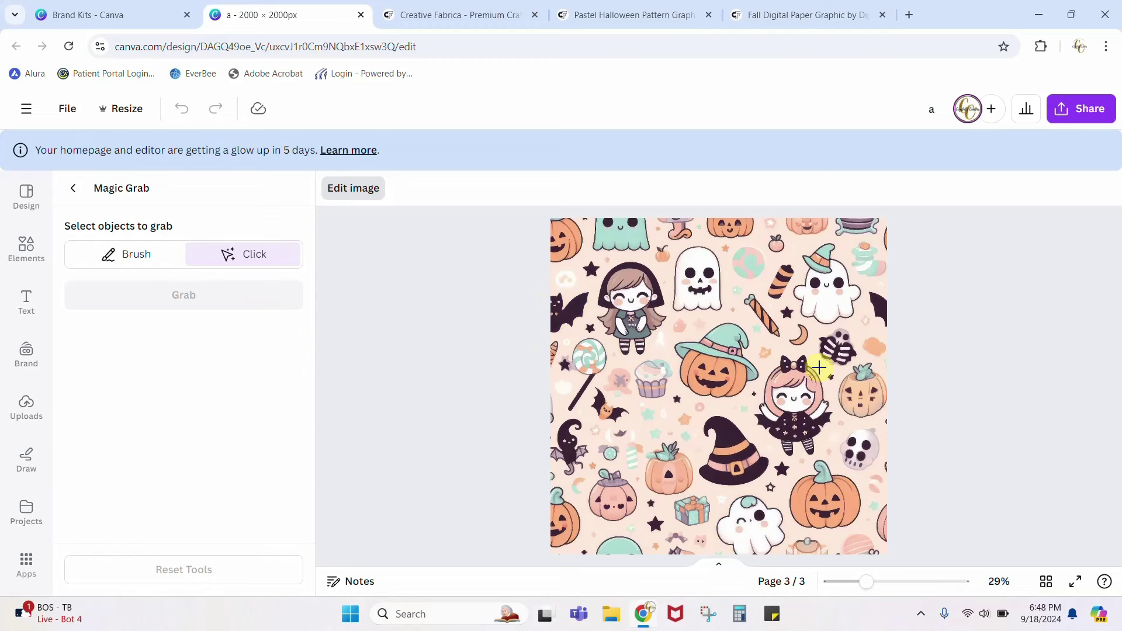
pyautogui.click(709, 364)
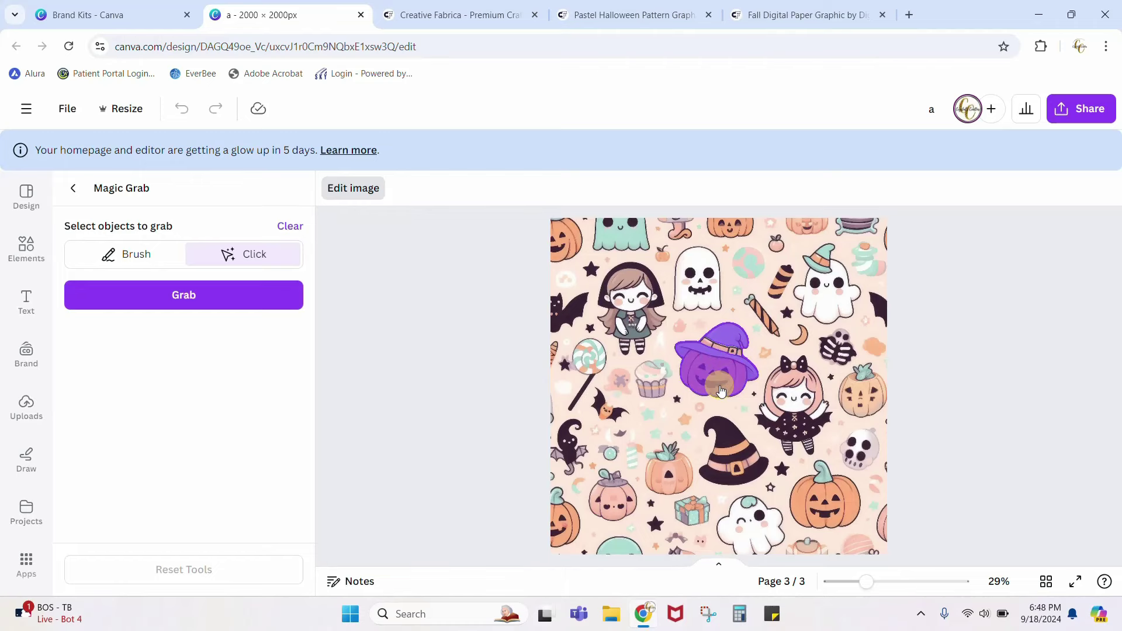
# Add the hat band to the selection with a size 7 brush and grab the pumpkin out of the pattern.
pyautogui.moveTo(864, 582); pyautogui.dragTo(888, 581)
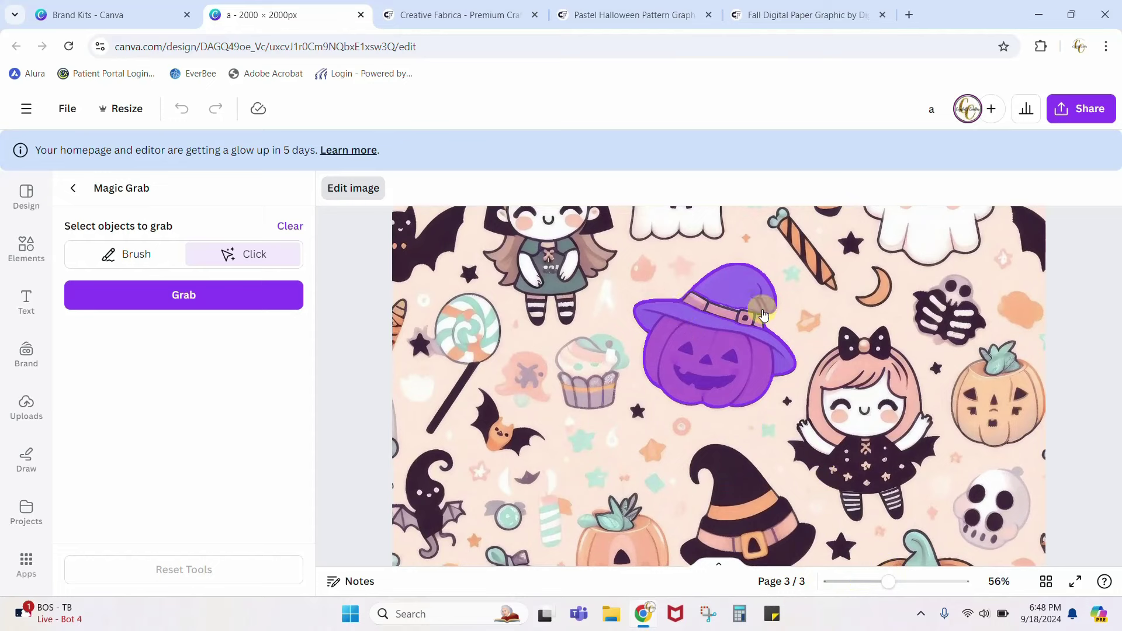
pyautogui.click(136, 255)
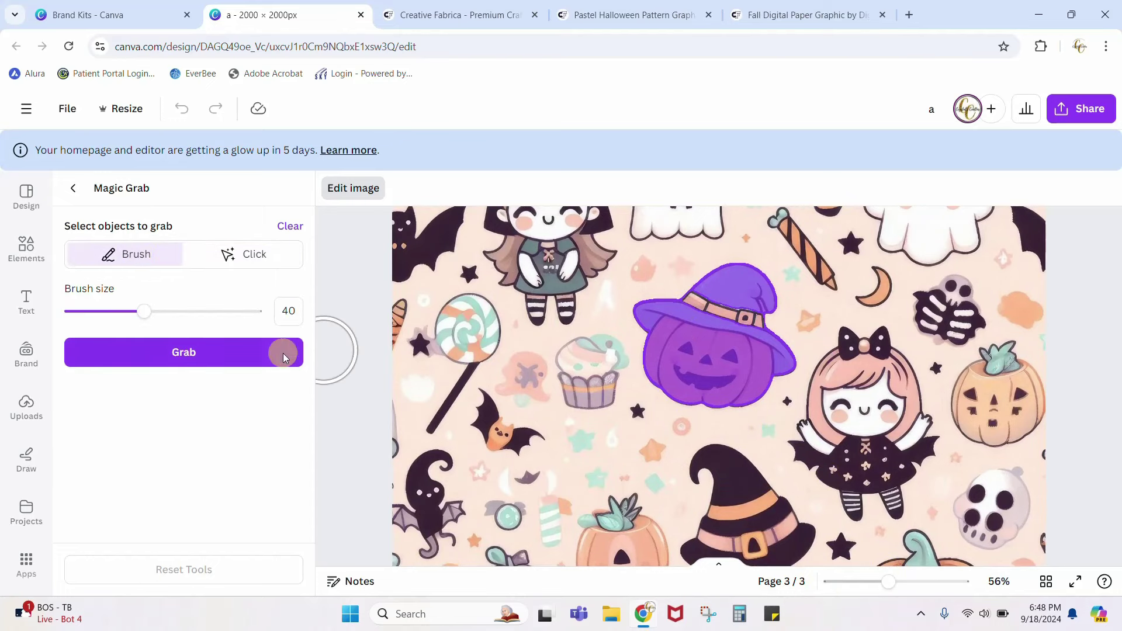
pyautogui.moveTo(145, 318); pyautogui.dragTo(83, 311)
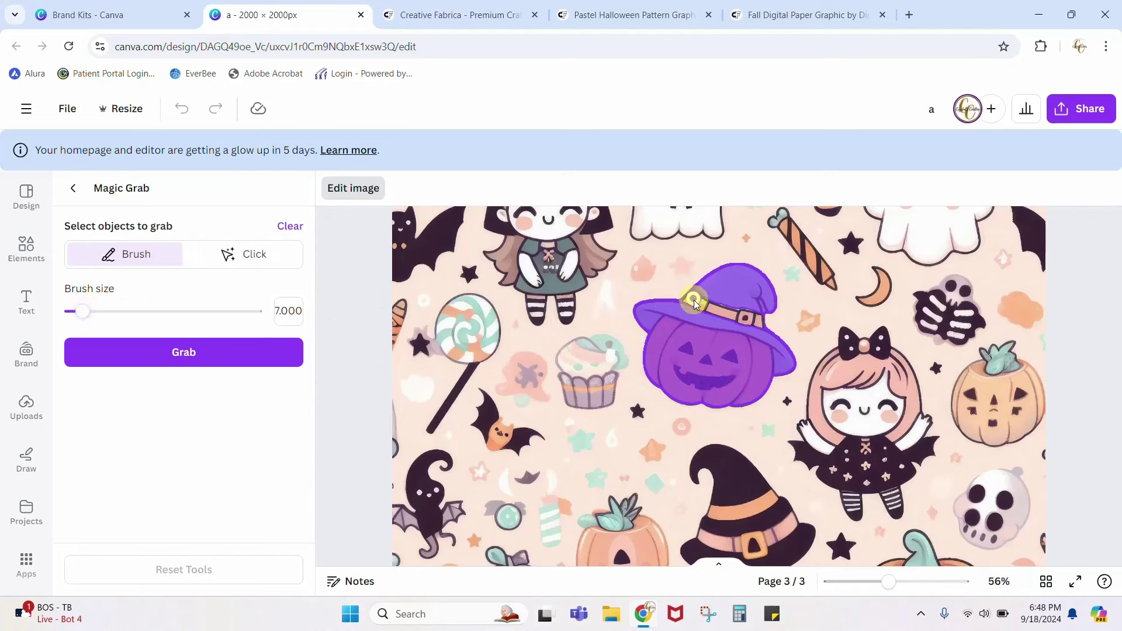
pyautogui.moveTo(697, 306)
pyautogui.mouseDown()
pyautogui.moveTo(759, 324)
pyautogui.moveTo(705, 308)
pyautogui.moveTo(714, 353)
pyautogui.mouseUp()
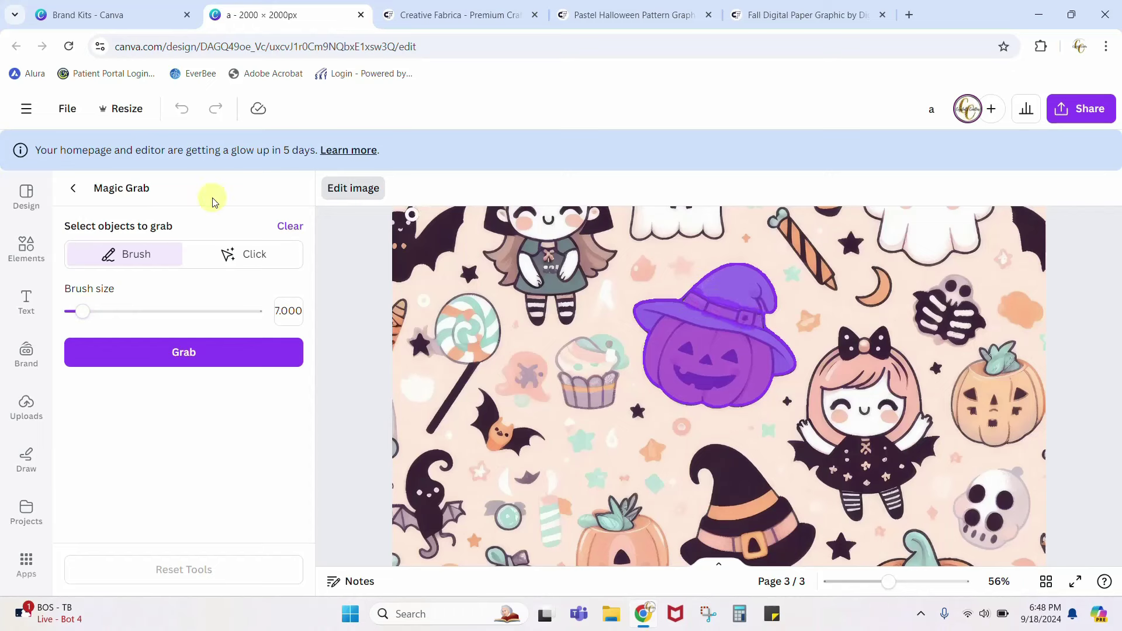
pyautogui.click(152, 358)
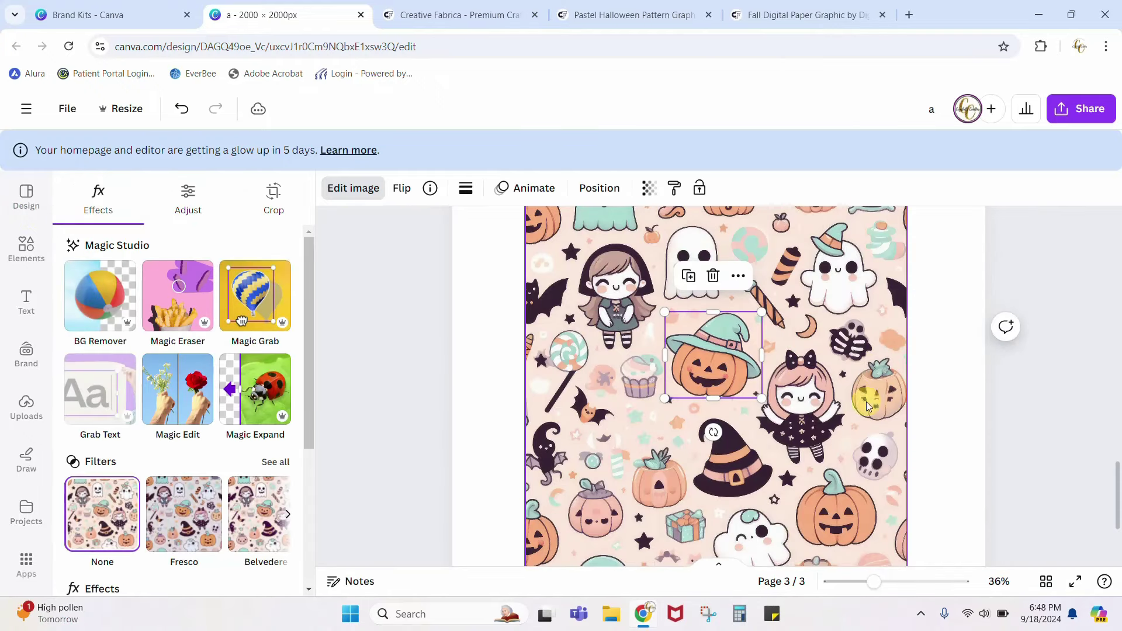
# Delete the pattern image behind the grabbed pumpkin on page 3.
pyautogui.click(610, 447)
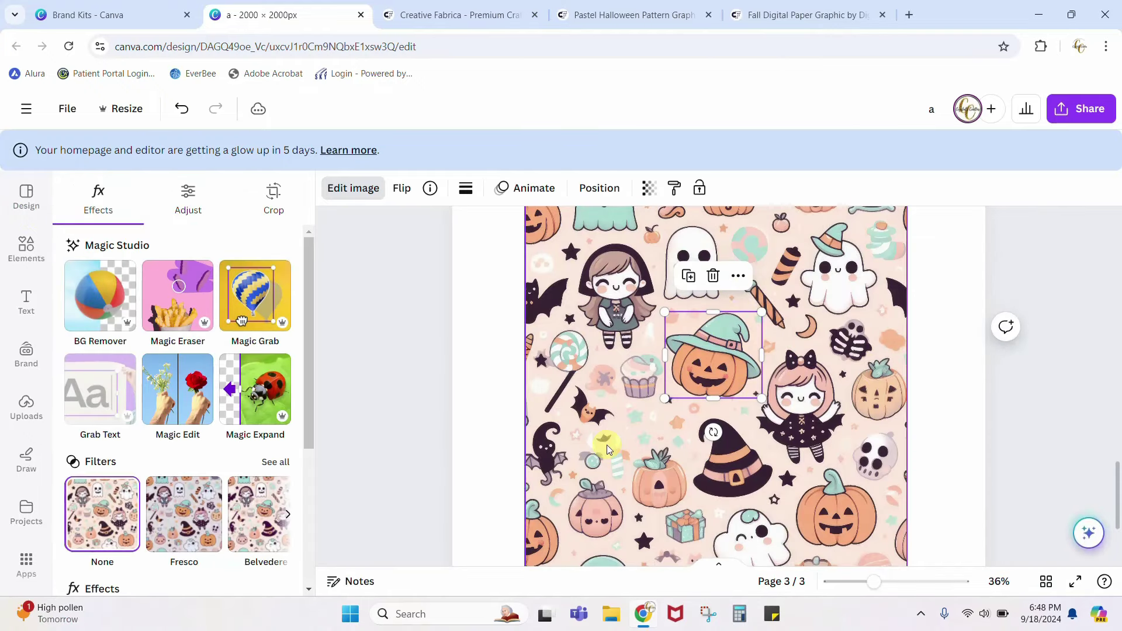
pyautogui.moveTo(608, 449); pyautogui.dragTo(807, 448)
pyautogui.press('Delete')
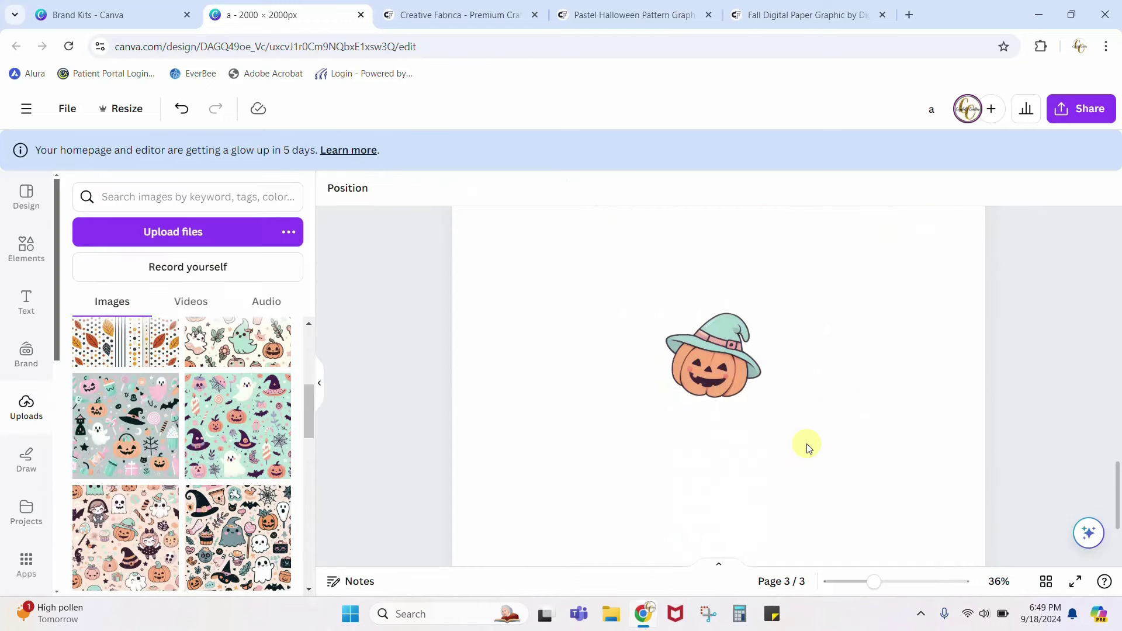
# Move the pumpkin from page 3 to page 2 and place it at the end of the script word "Season".
pyautogui.moveTo(875, 579); pyautogui.dragTo(857, 582)
pyautogui.click(714, 376)
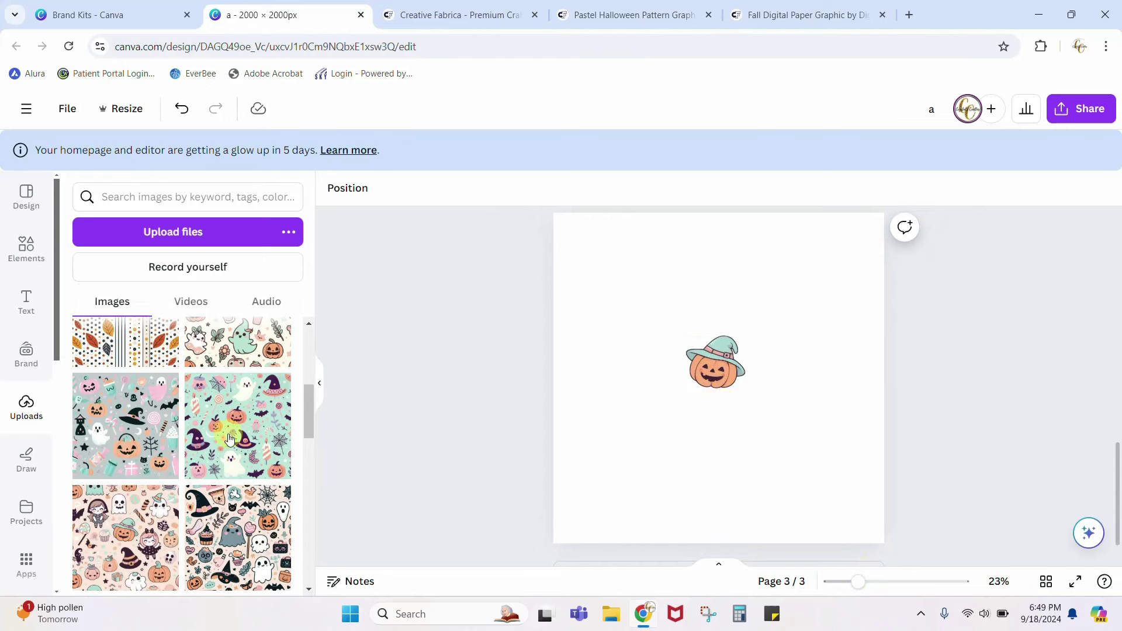
pyautogui.scroll(3, 827, 434)
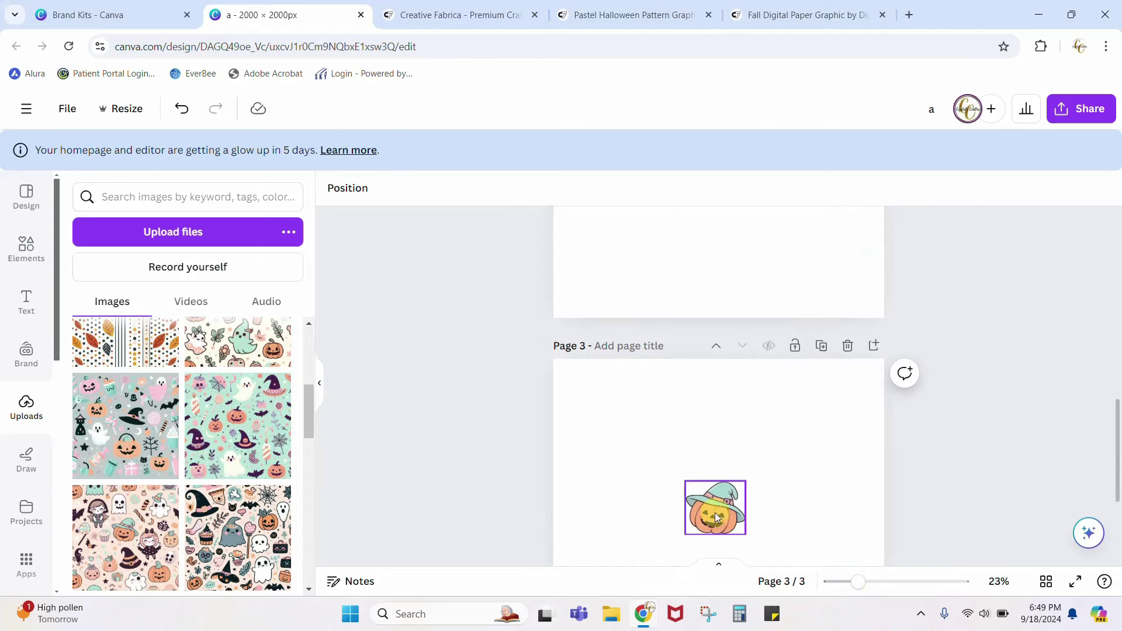
pyautogui.moveTo(714, 513); pyautogui.dragTo(698, 226)
pyautogui.scroll(3, 819, 333)
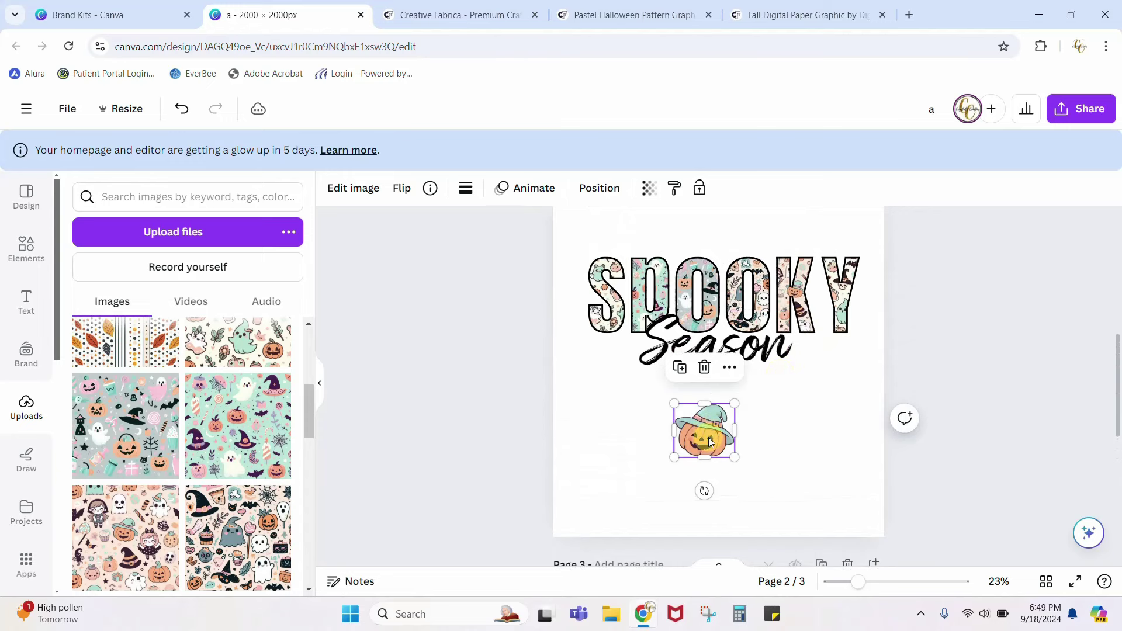
pyautogui.moveTo(709, 437); pyautogui.dragTo(817, 346)
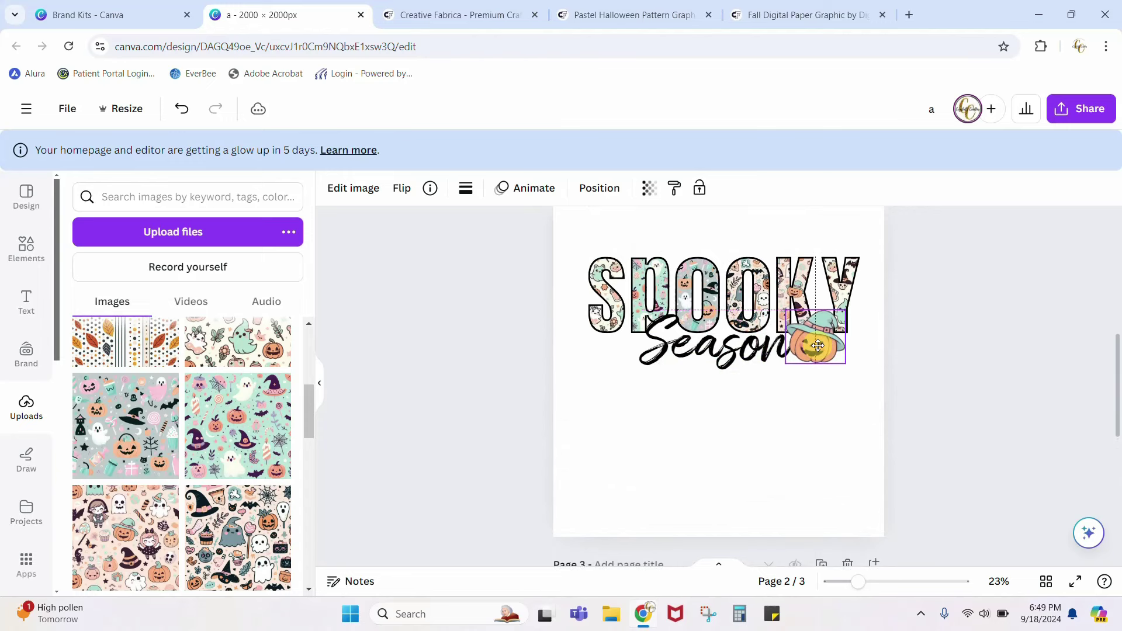
pyautogui.click(810, 455)
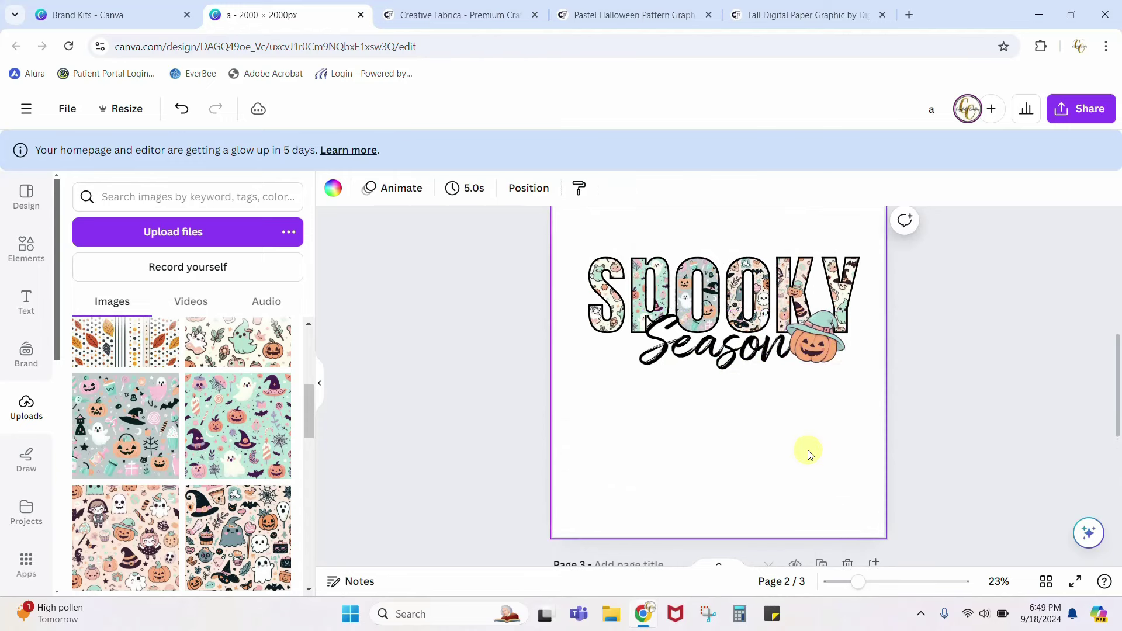
# Compare with the Spooky Season design on page 1, and delete the entire design from page 2.
pyautogui.scroll(8, 808, 455)
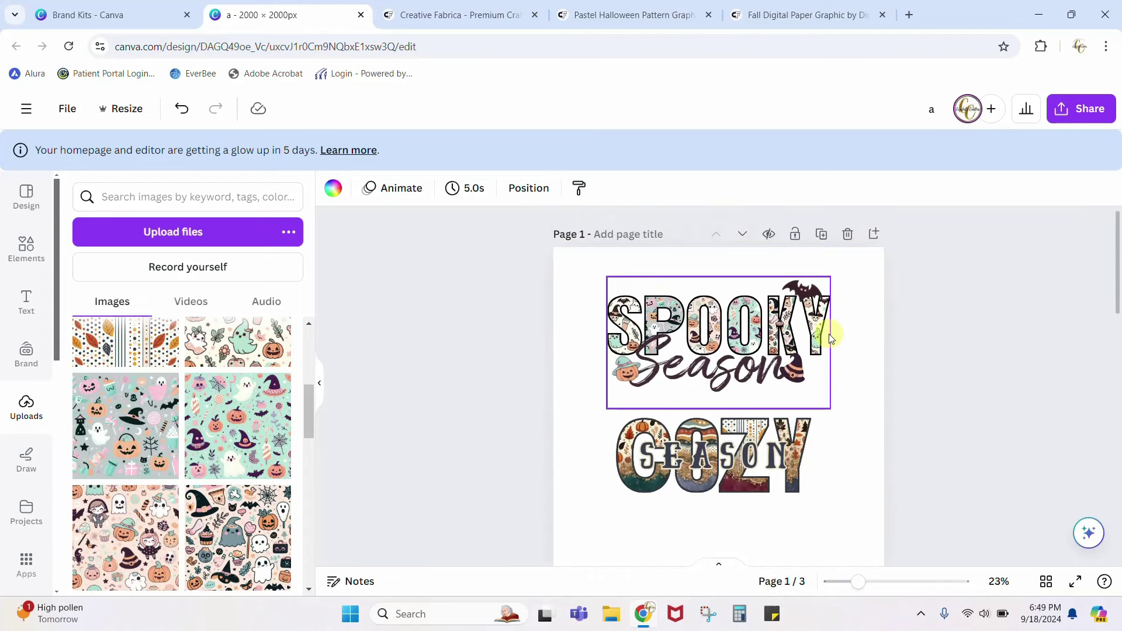
pyautogui.scroll(-6, 830, 338)
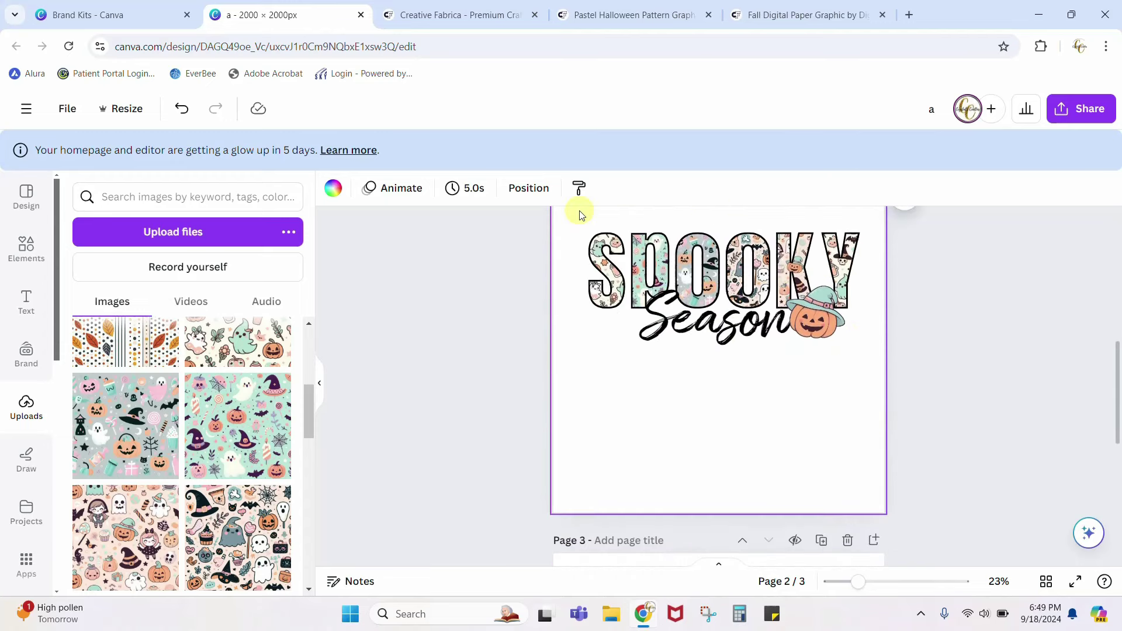
pyautogui.moveTo(580, 214); pyautogui.dragTo(870, 346)
pyautogui.press('Delete')
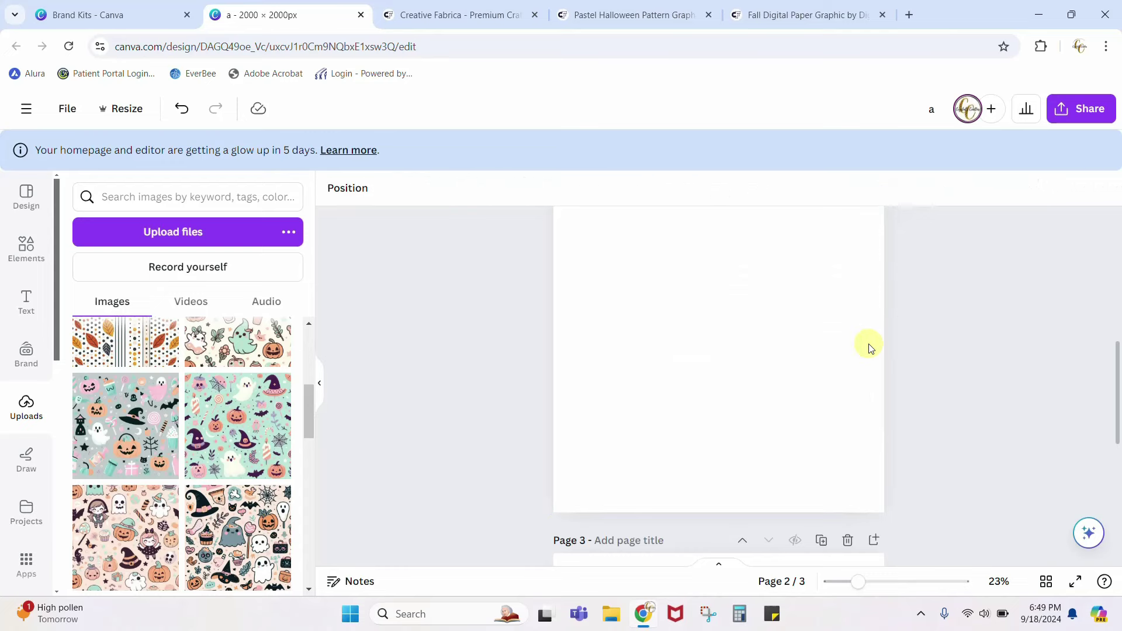
# Examine the Cozy Season design on page 1 close up, including its pattern-filled letters and overlaid "SEASON" text.
pyautogui.scroll(5, 868, 348)
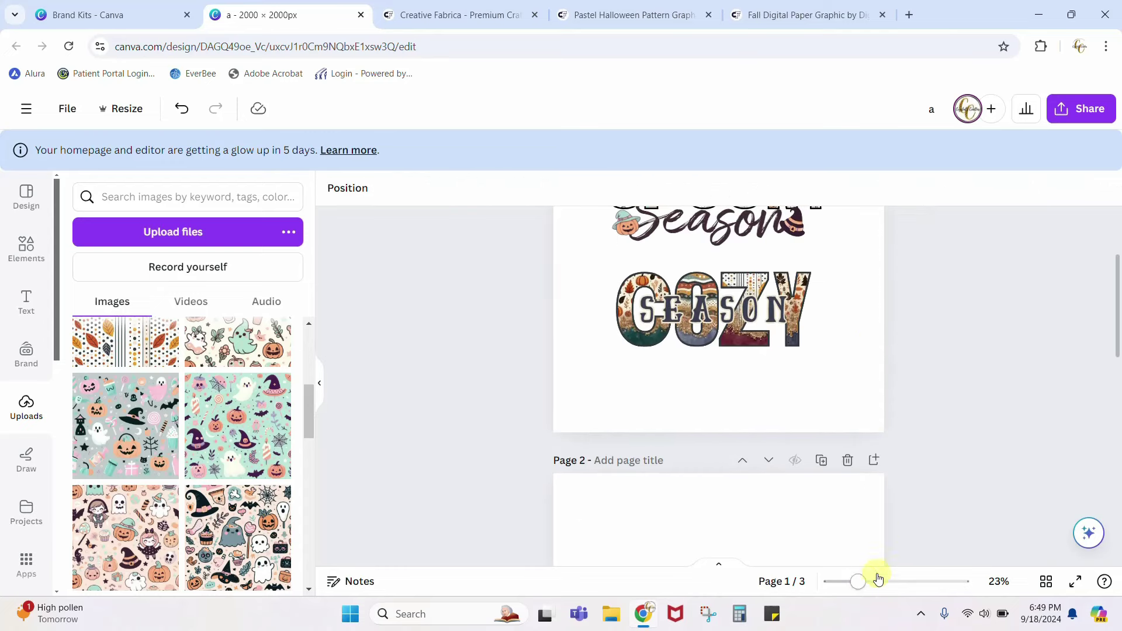
pyautogui.moveTo(859, 581); pyautogui.dragTo(885, 582)
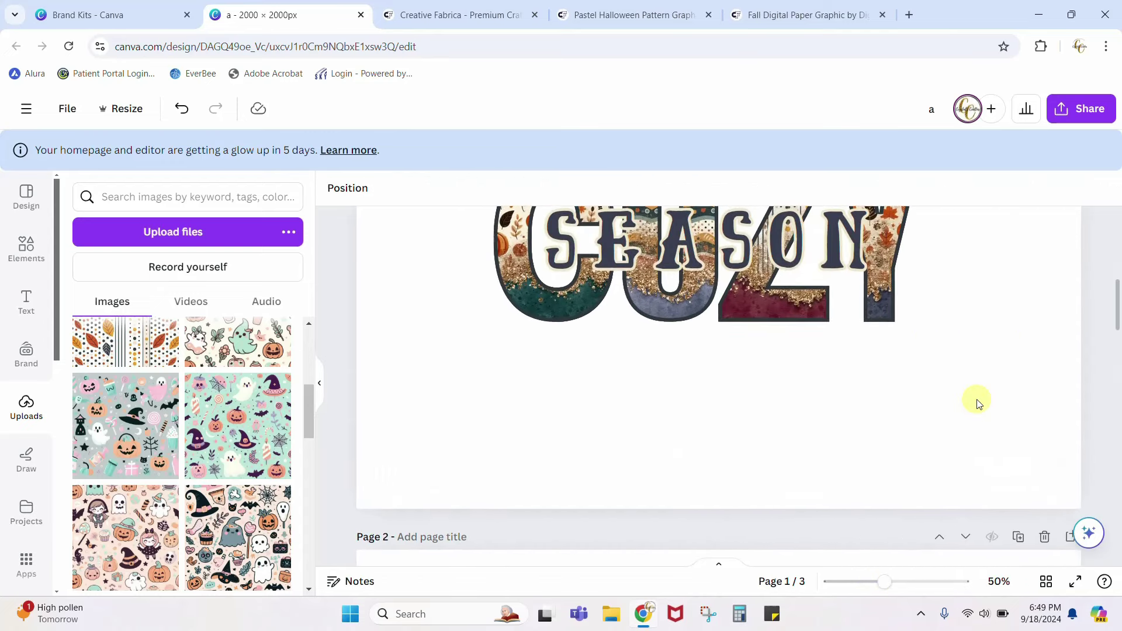
pyautogui.scroll(3, 979, 404)
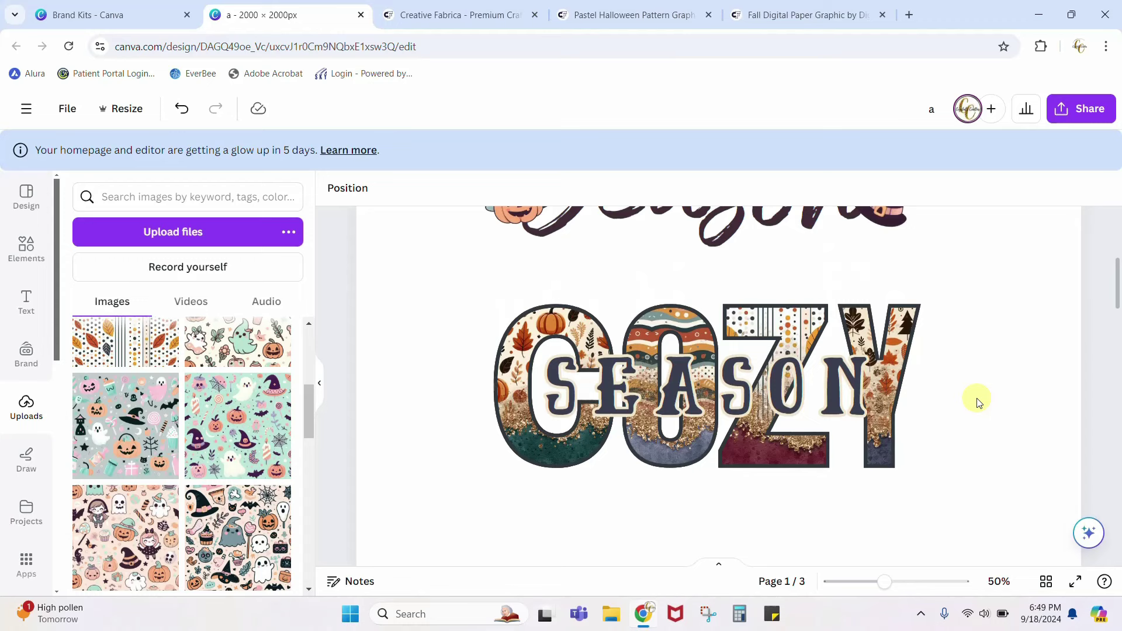
pyautogui.scroll(-2, 979, 404)
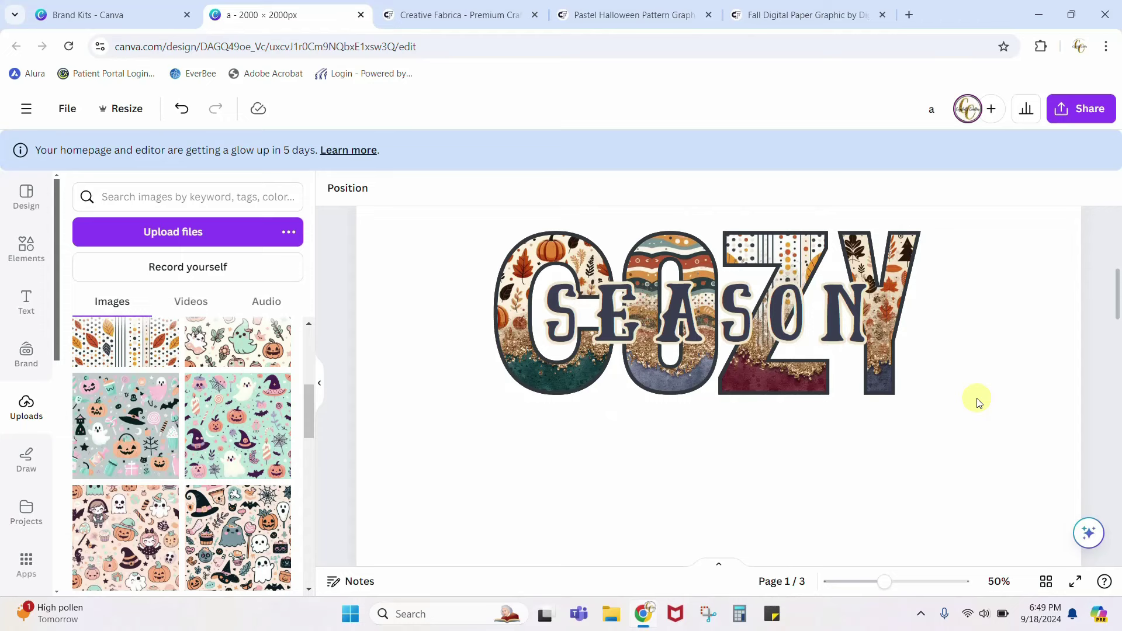
pyautogui.scroll(2, 979, 403)
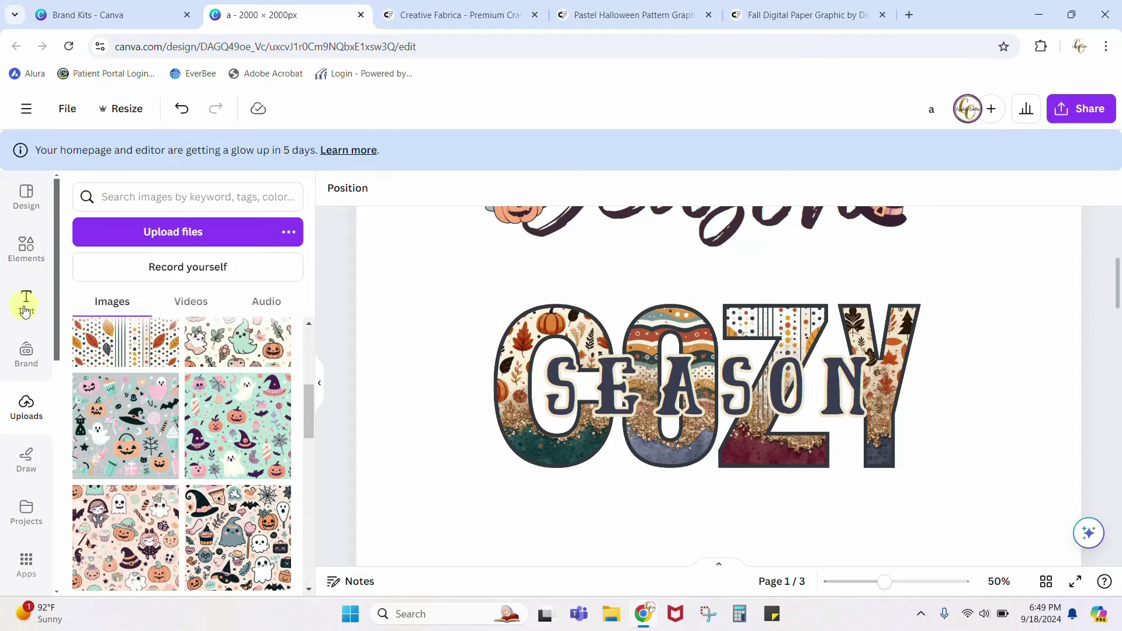
# Search the design elements for "C" frame and show only the frame results.
pyautogui.click(27, 250)
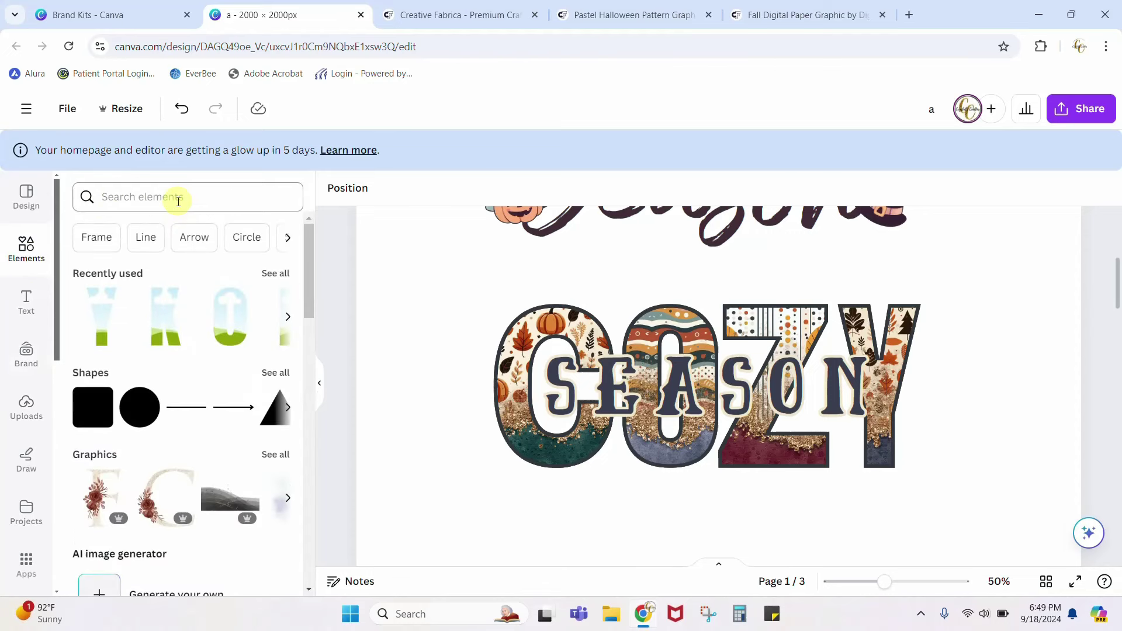
pyautogui.click(179, 200)
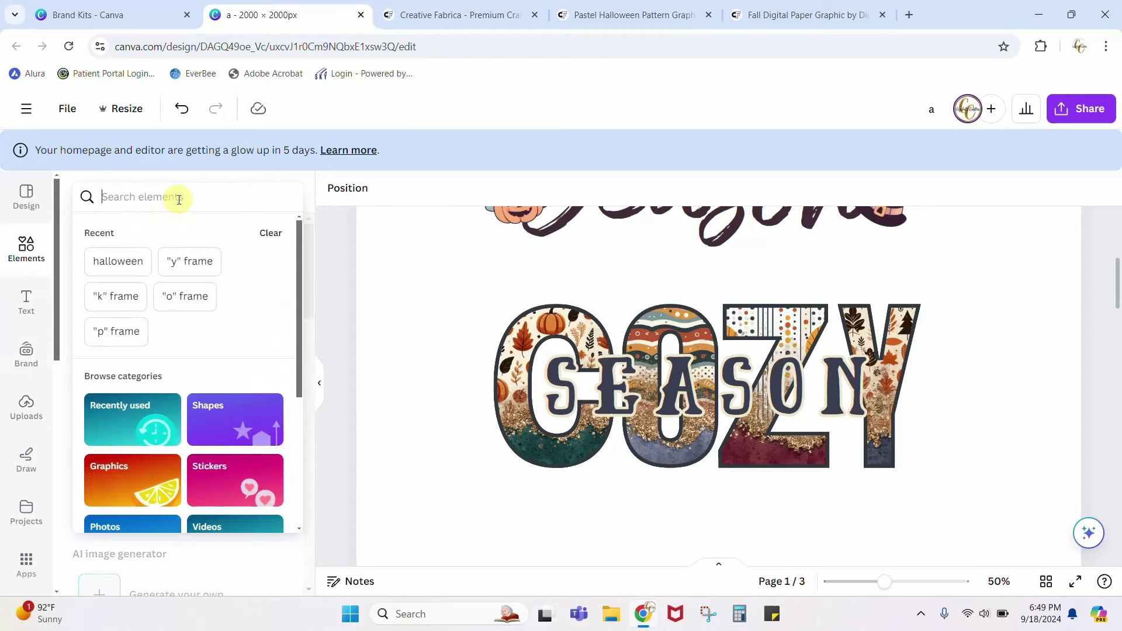
pyautogui.write('"C" frame')
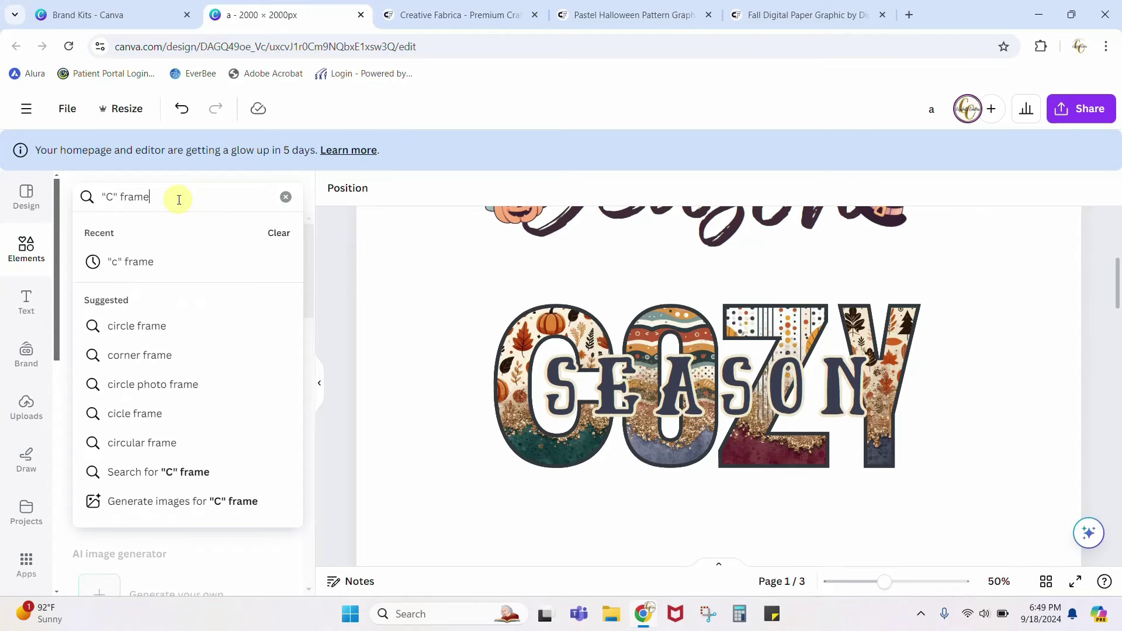
pyautogui.press('Return')
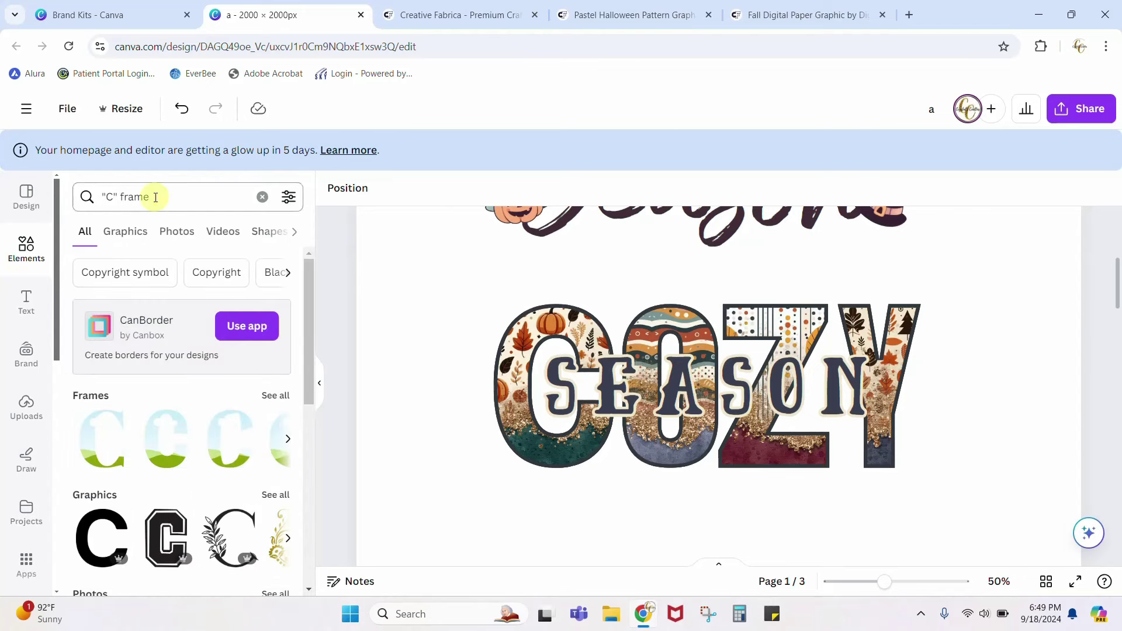
pyautogui.click(80, 395)
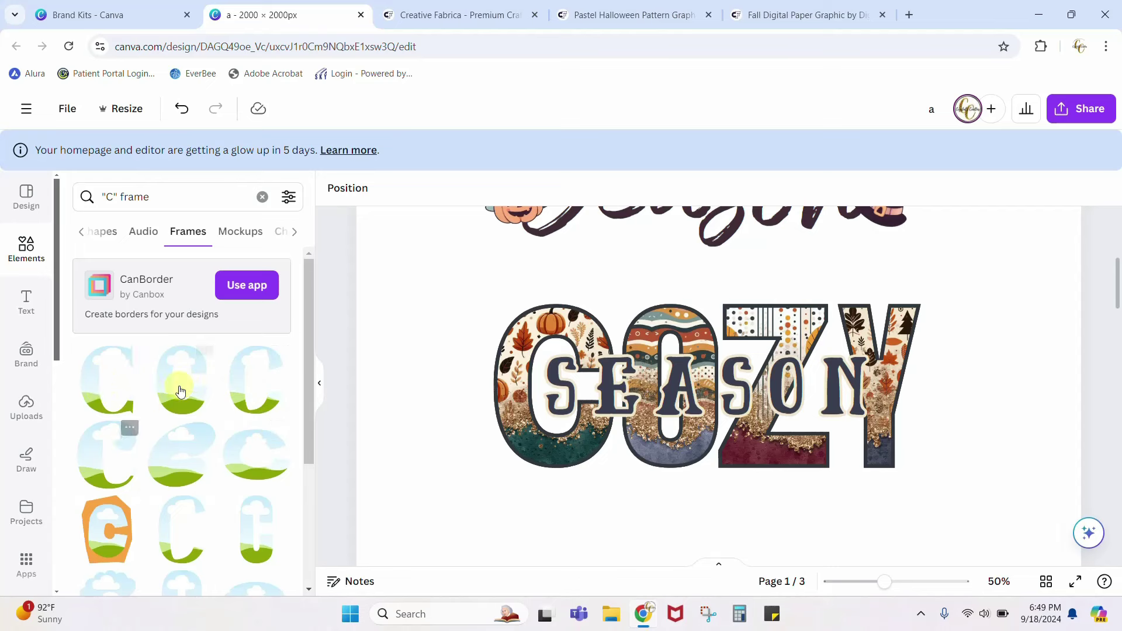
# Pick the bold block-style letter C frame from the results and add it to the empty page 2.
pyautogui.scroll(-4, 245, 404)
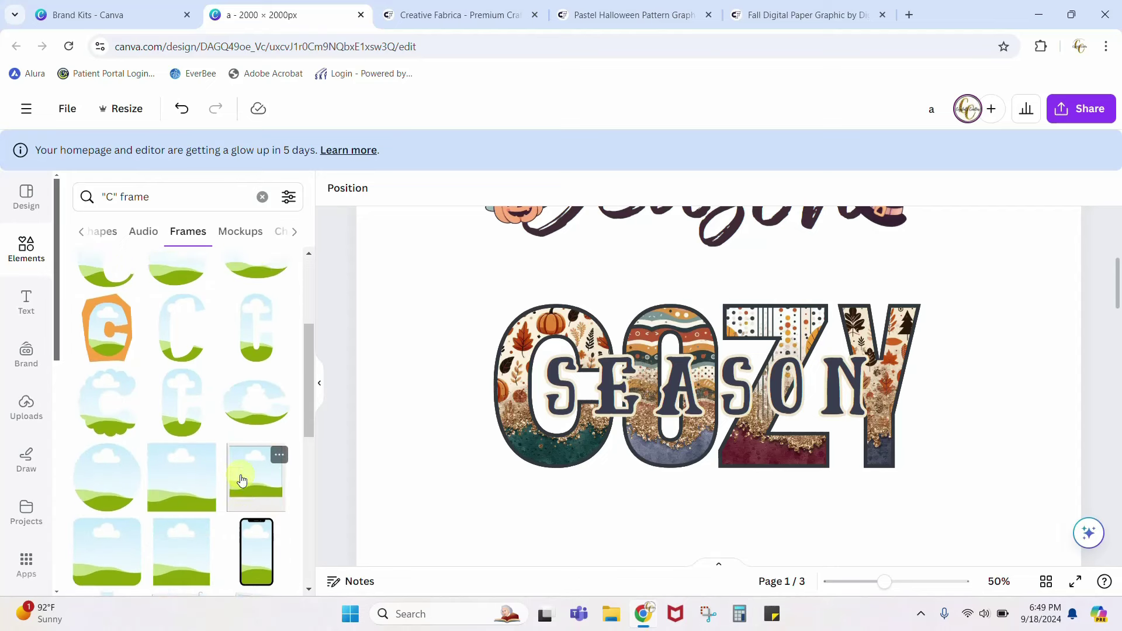
pyautogui.scroll(2, 242, 480)
pyautogui.scroll(-1, 242, 480)
pyautogui.scroll(2, 243, 480)
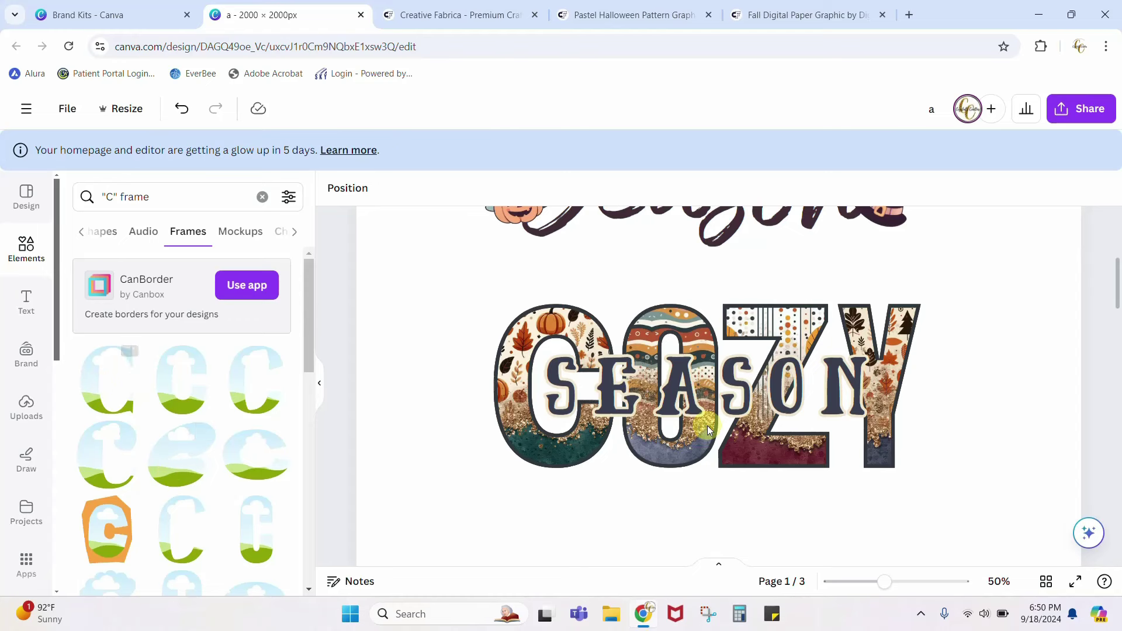
pyautogui.scroll(-8, 707, 427)
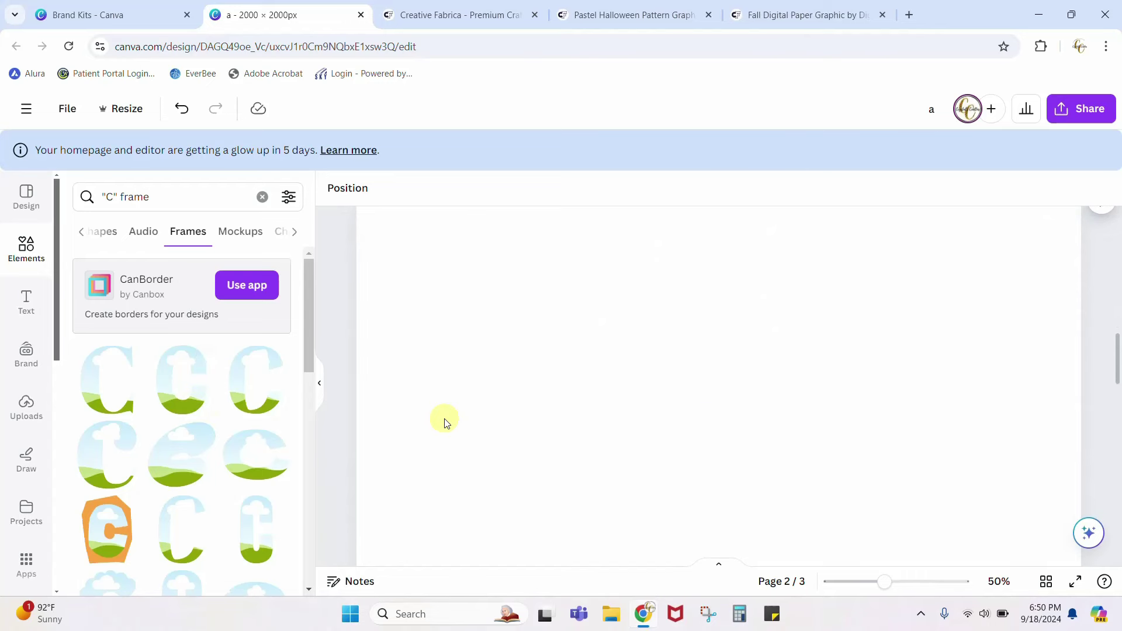
pyautogui.scroll(5, 446, 421)
pyautogui.scroll(-4, 444, 420)
pyautogui.scroll(-2, 444, 421)
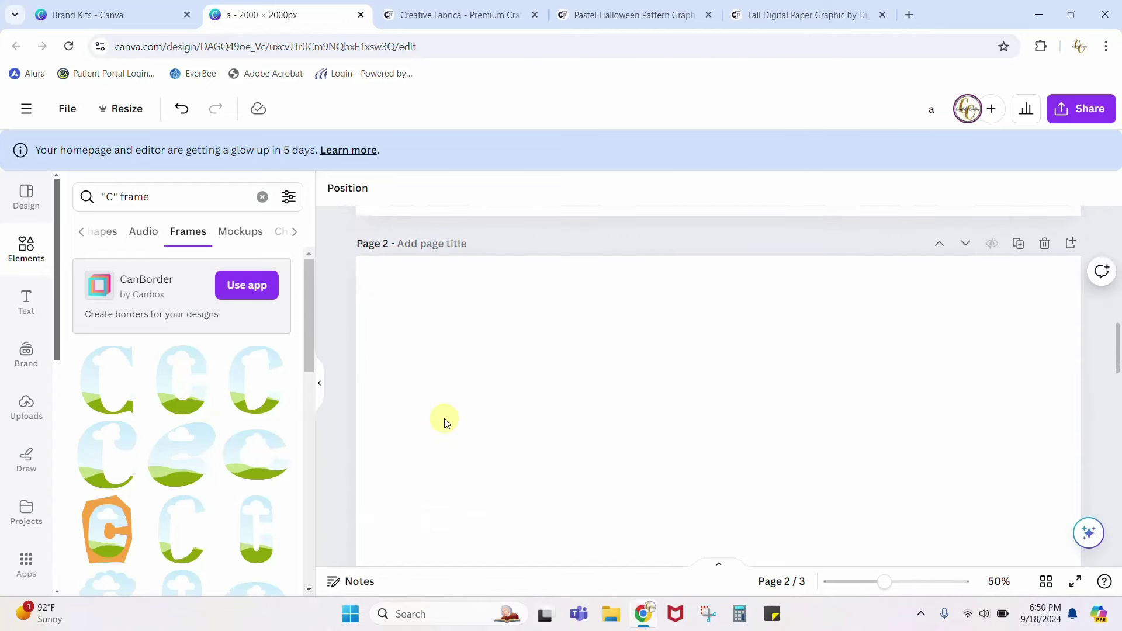
pyautogui.click(196, 408)
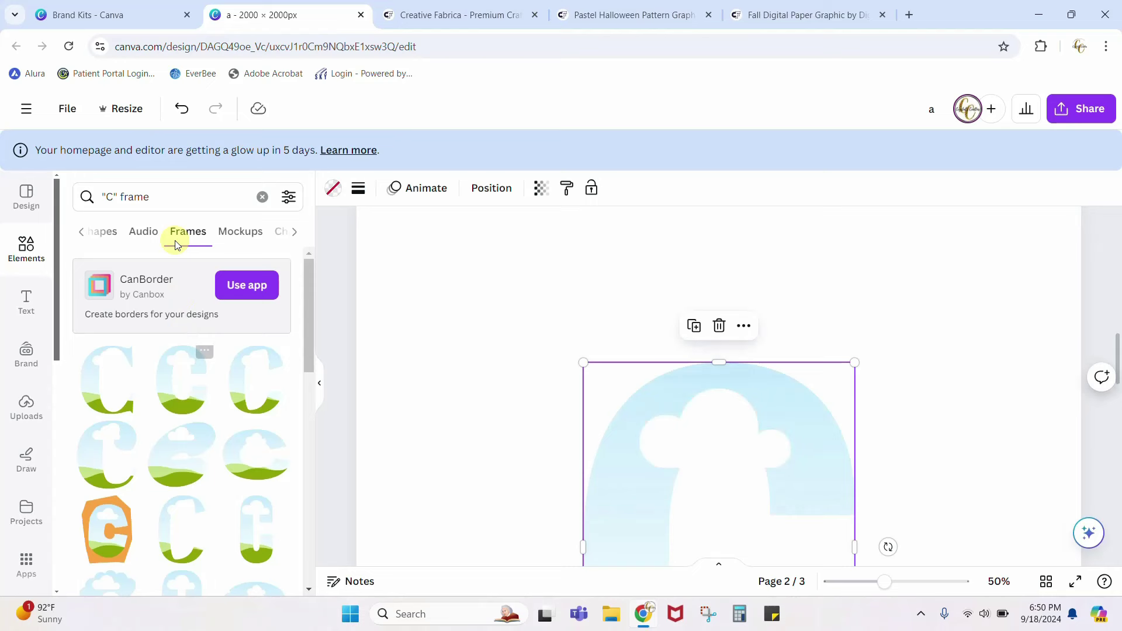
# Search for "o" frame and add a bold block-style letter O frame to page 2.
pyautogui.click(112, 199)
pyautogui.press('BackSpace')
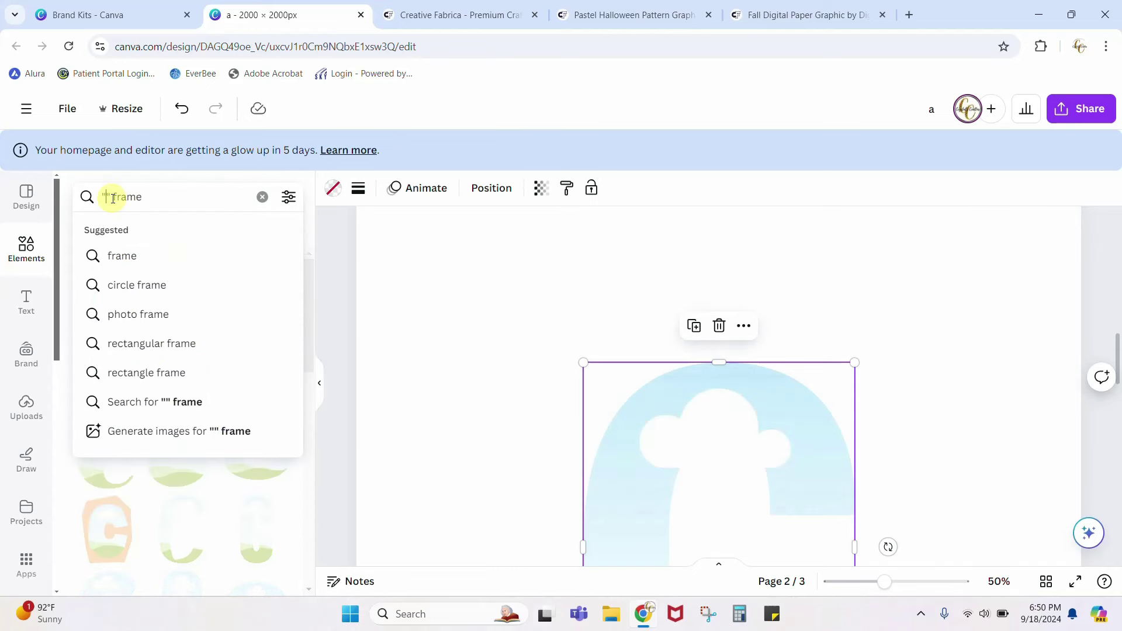
pyautogui.write('o')
pyautogui.press('Return')
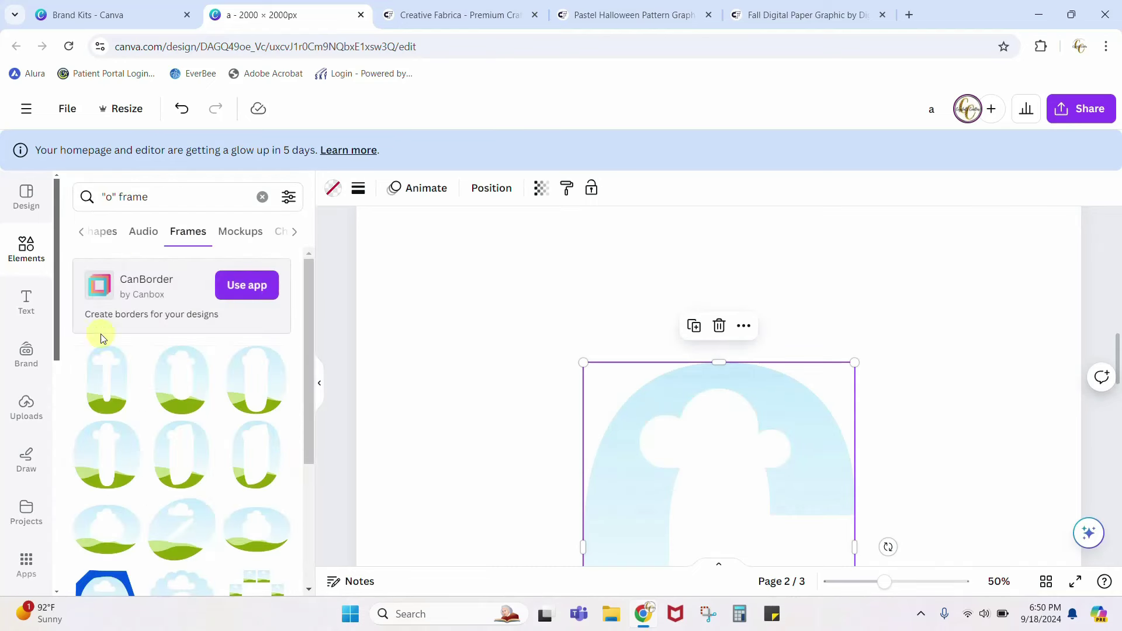
# Search for "z" frame and add the bold block-style letter Z frame to page 2.
pyautogui.click(113, 197)
pyautogui.press('BackSpace')
pyautogui.write('z')
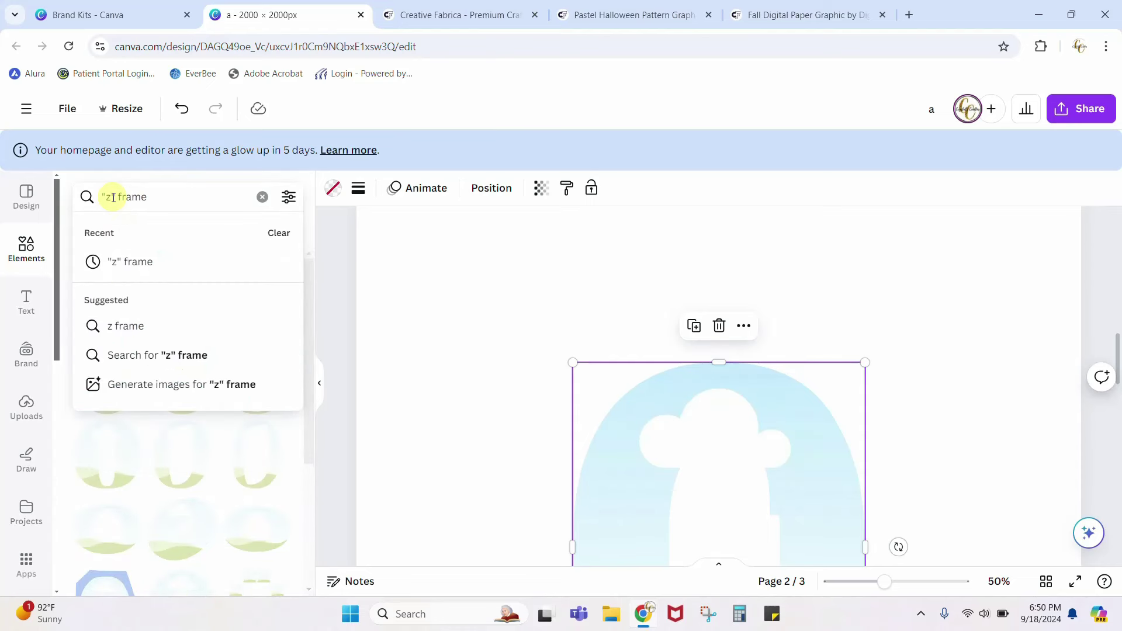
pyautogui.press('Return')
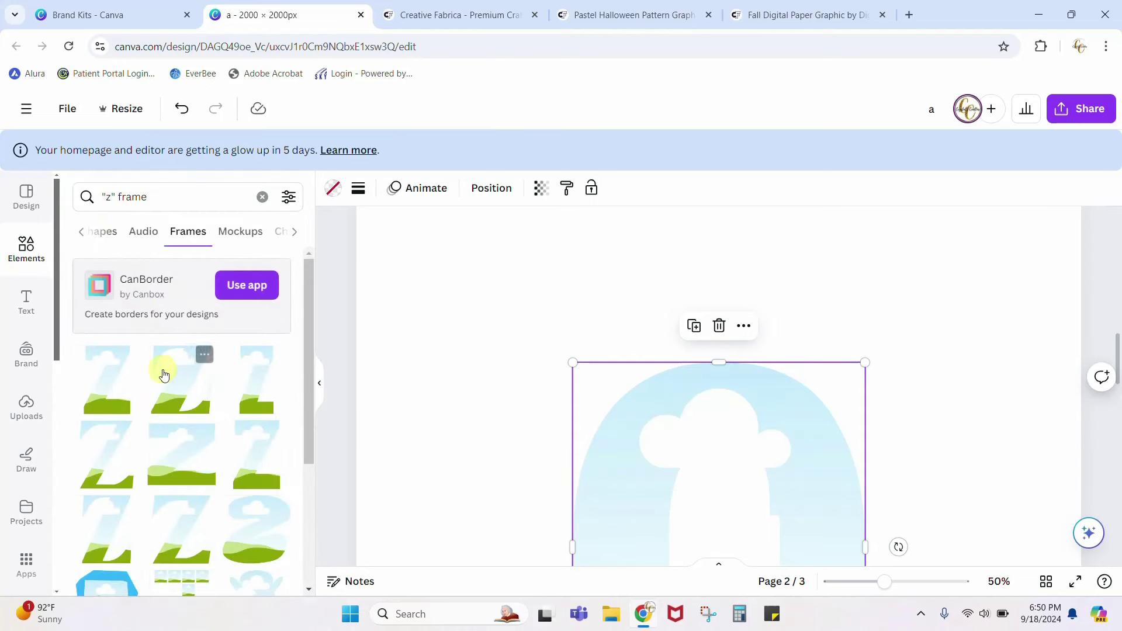
pyautogui.click(104, 401)
# Search for "y" frame and add the bold block-style letter Y frame to page 2.
pyautogui.click(111, 197)
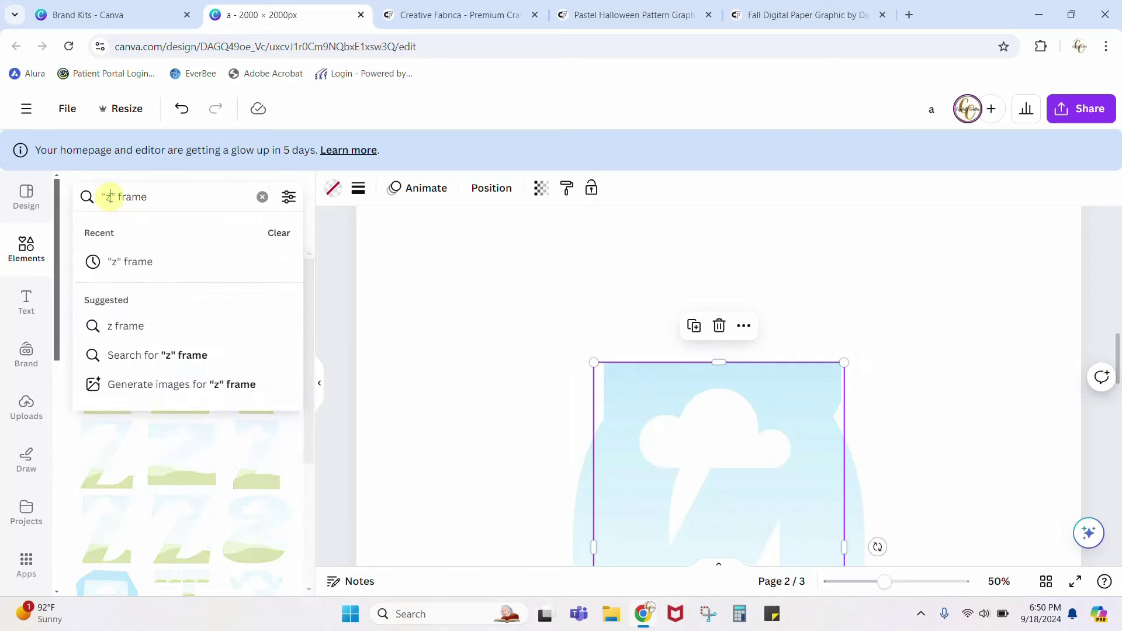
pyautogui.press('BackSpace')
pyautogui.write('y')
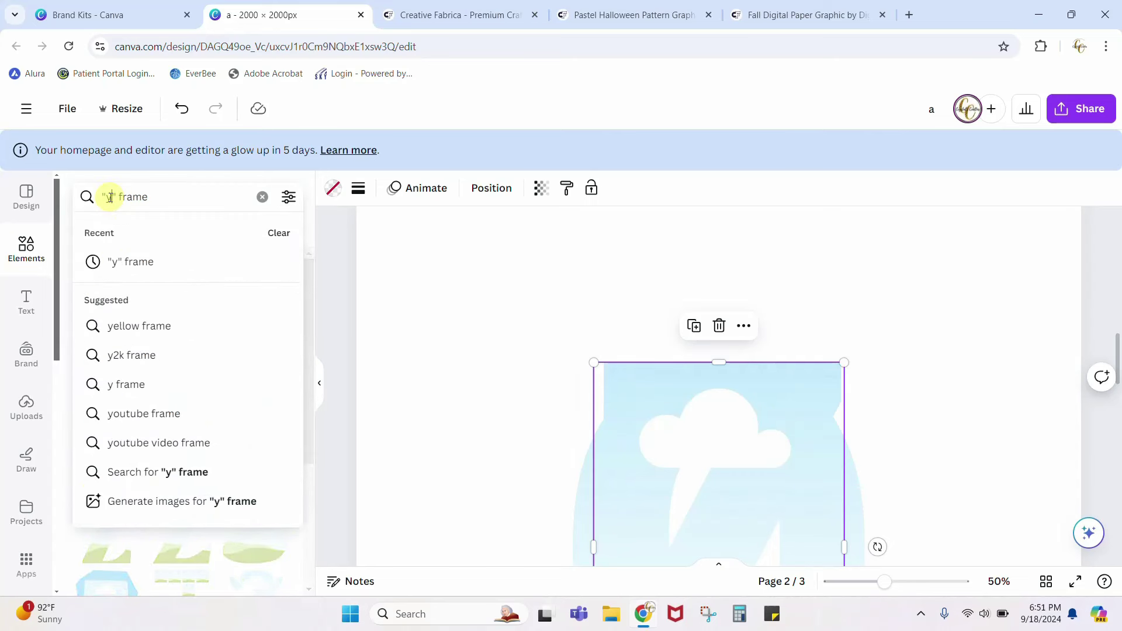
pyautogui.press('Return')
pyautogui.click(181, 380)
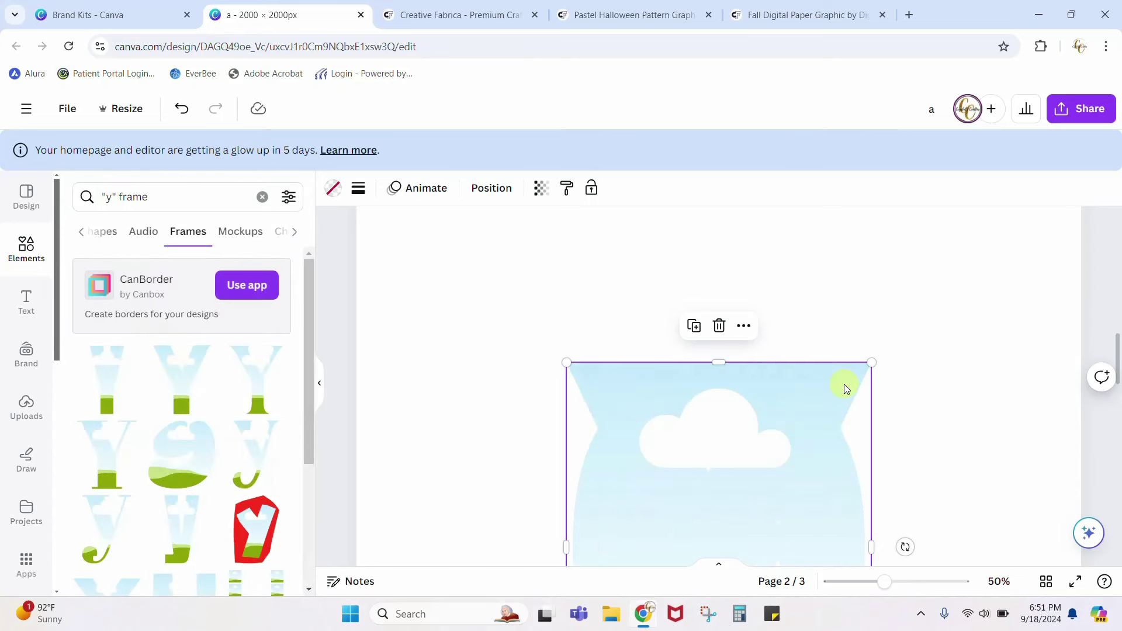
# Select all four stacked letter frames on page 2 and shrink them together to about half their size.
pyautogui.moveTo(884, 581); pyautogui.dragTo(864, 582)
pyautogui.scroll(-3, 896, 529)
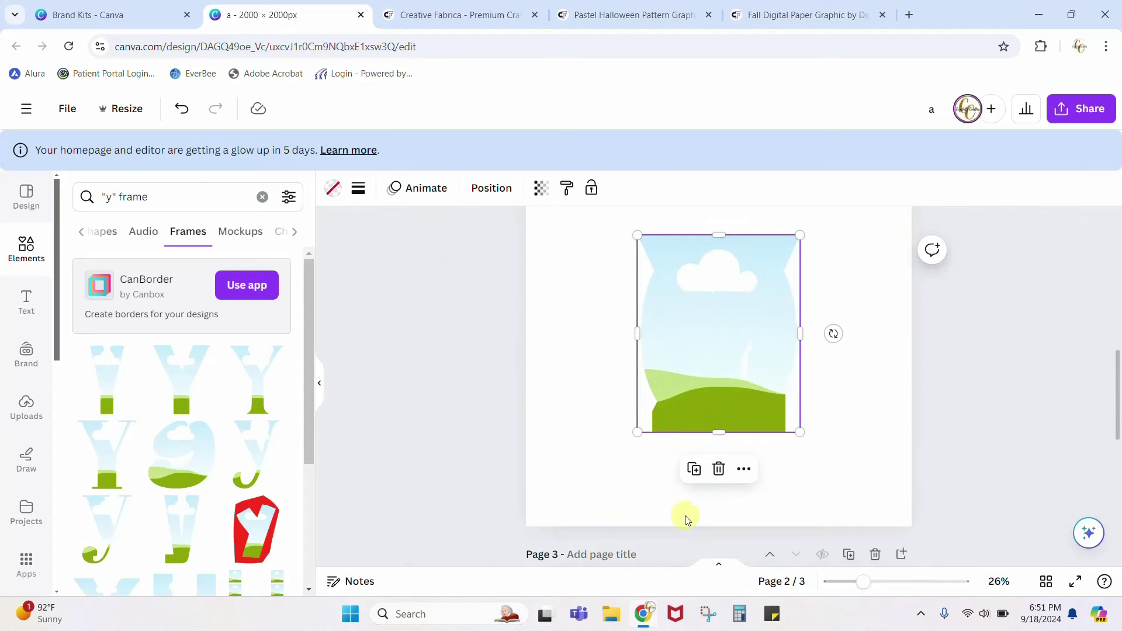
pyautogui.click(865, 473)
pyautogui.scroll(5, 531, 365)
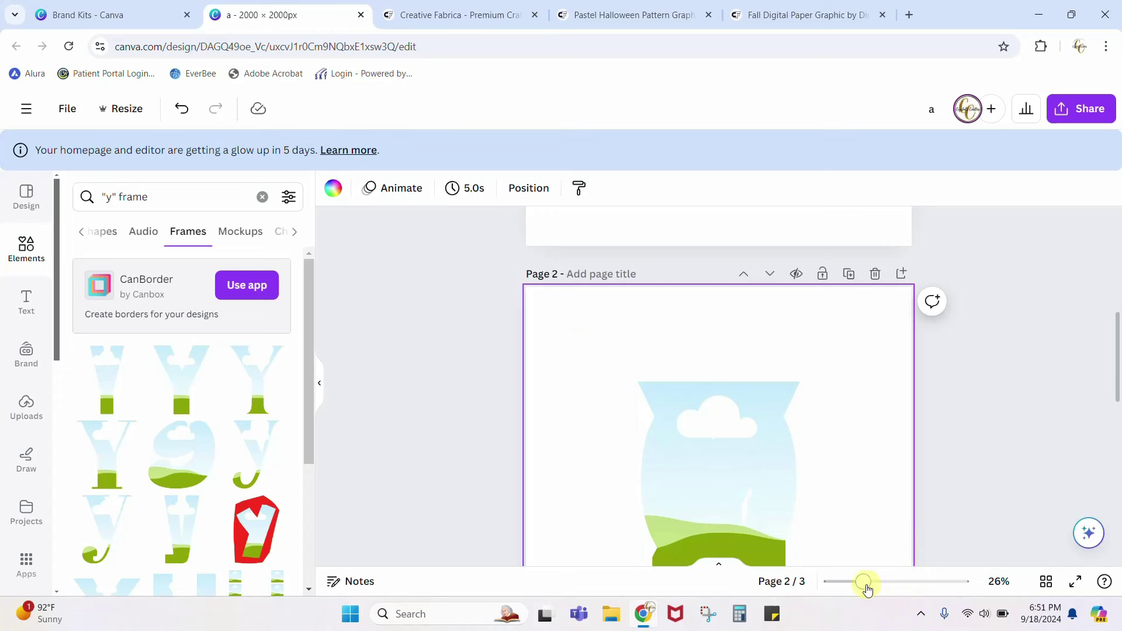
pyautogui.moveTo(866, 584); pyautogui.dragTo(858, 582)
pyautogui.scroll(-2, 936, 501)
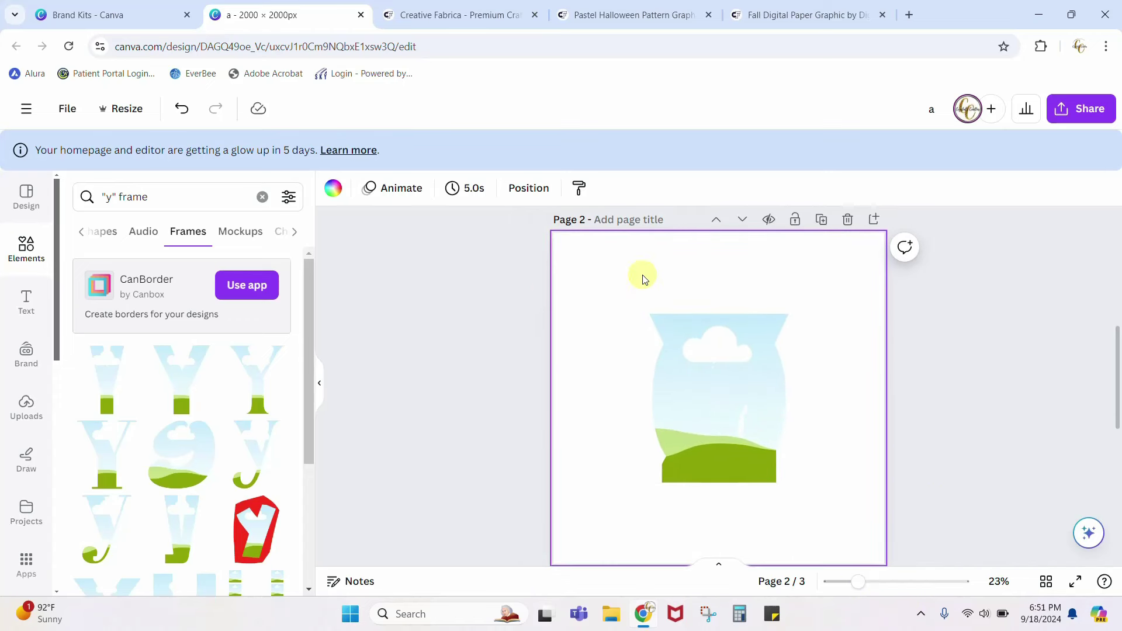
pyautogui.moveTo(611, 269); pyautogui.dragTo(825, 517)
pyautogui.moveTo(789, 483); pyautogui.dragTo(709, 413)
# Set the background color of page 2 to black.
pyautogui.click(664, 482)
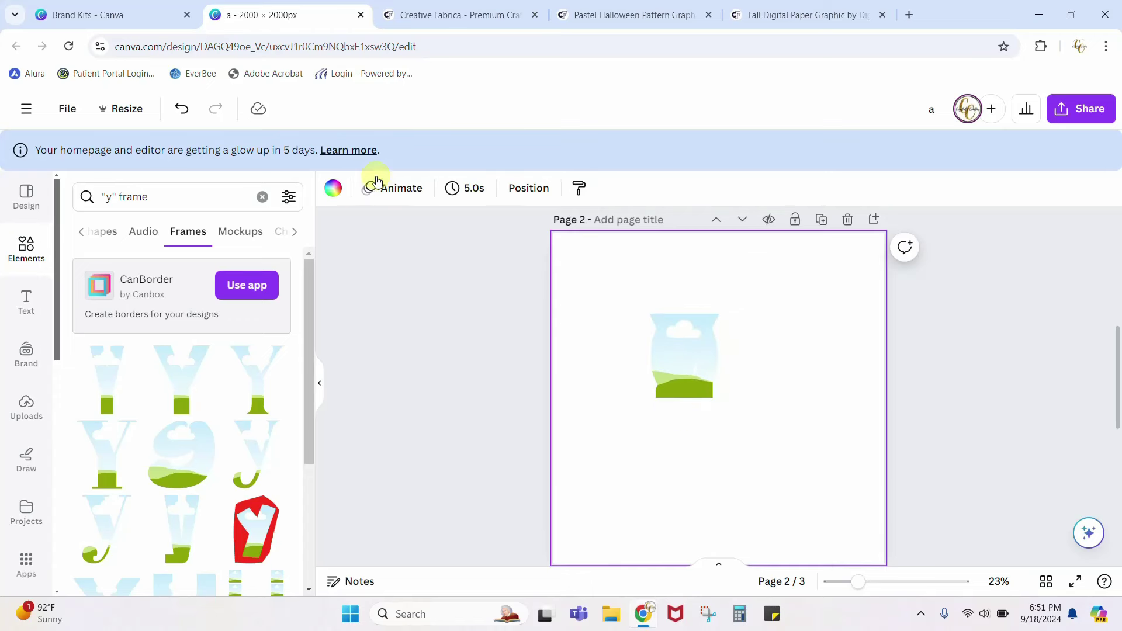
pyautogui.click(333, 187)
pyautogui.click(120, 277)
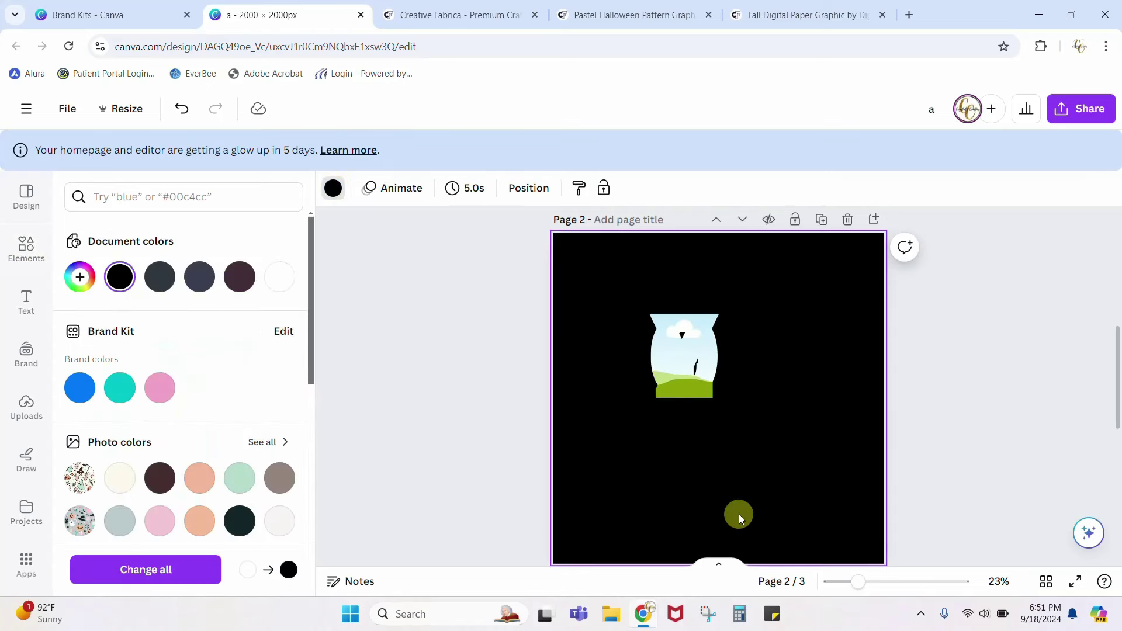
# Separate the stacked letter frames and line them up to spell COZY, with even gaps of about 70 between letters.
pyautogui.click(697, 374)
pyautogui.click(683, 358)
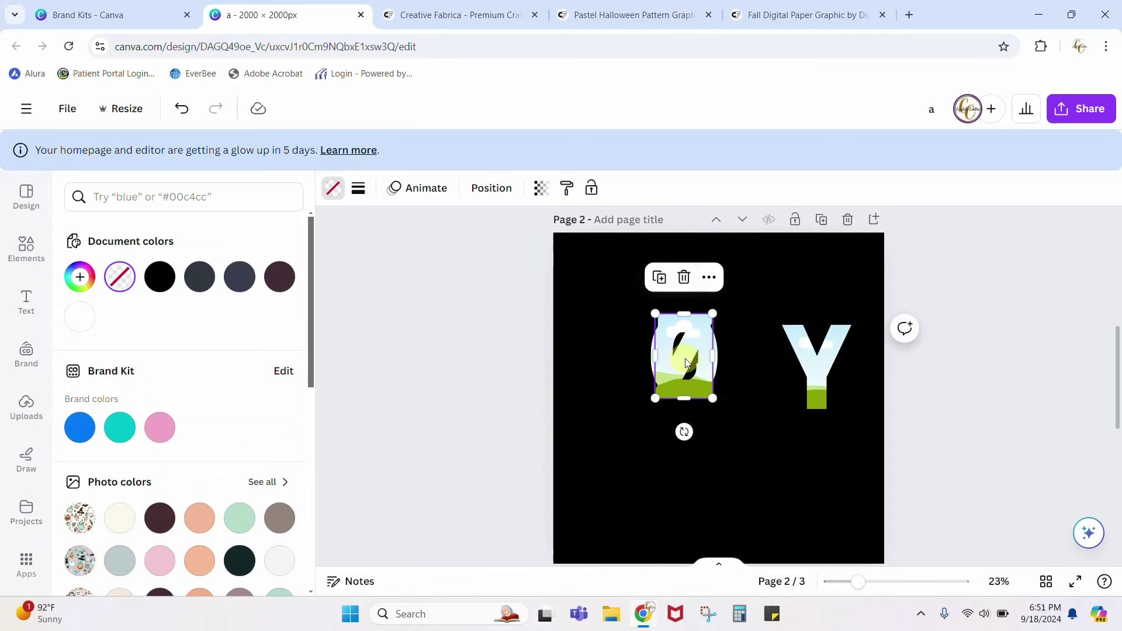
pyautogui.moveTo(685, 359); pyautogui.dragTo(778, 402)
pyautogui.moveTo(684, 360); pyautogui.dragTo(593, 369)
pyautogui.moveTo(708, 381); pyautogui.dragTo(677, 355)
pyautogui.moveTo(787, 409); pyautogui.dragTo(849, 369)
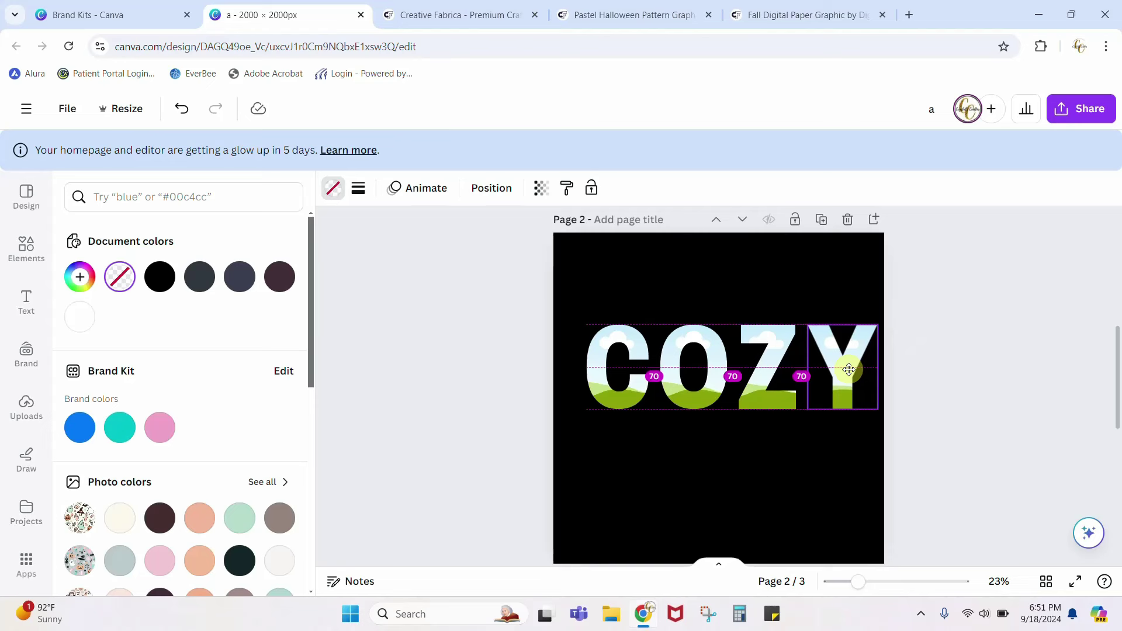
pyautogui.moveTo(849, 369); pyautogui.dragTo(849, 369)
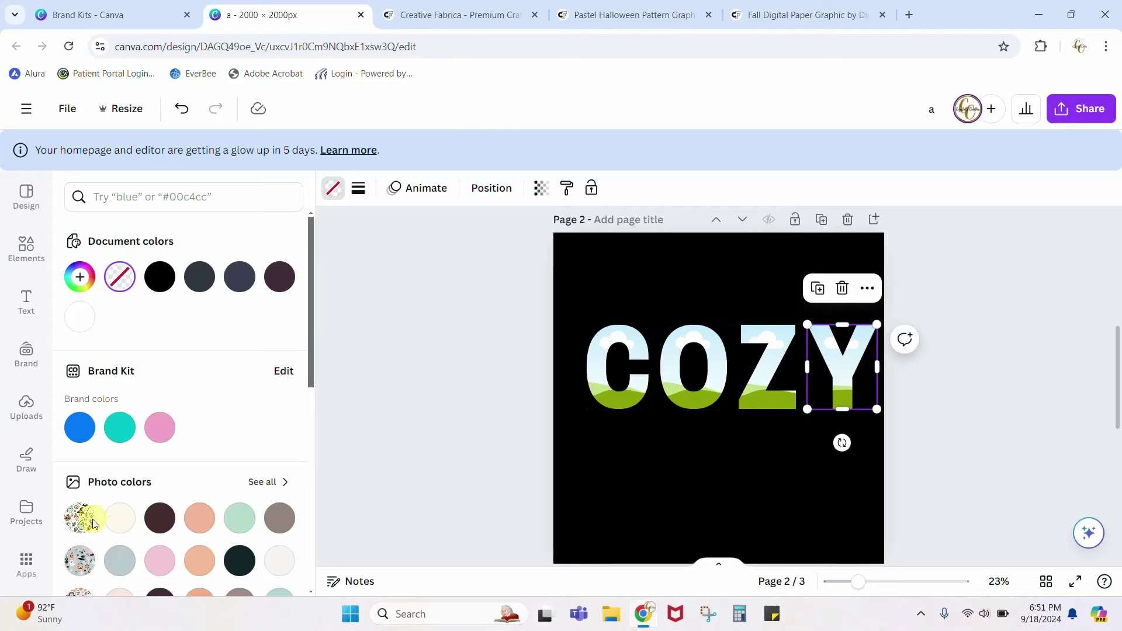
# Select the four COZY letter frames together and center the word horizontally on page 2.
pyautogui.click(480, 190)
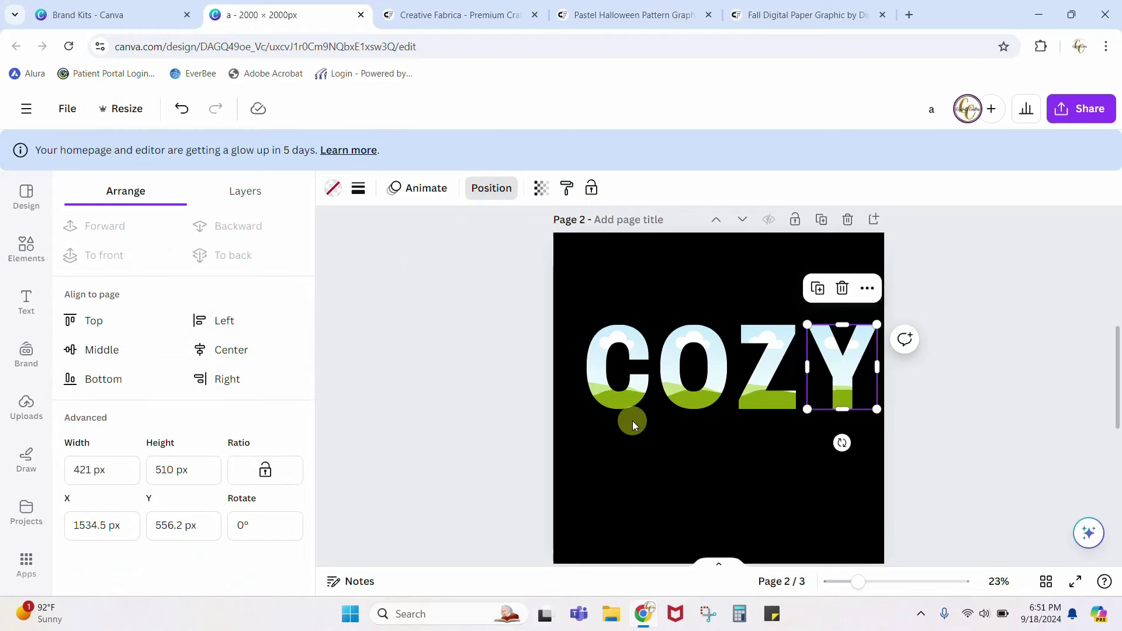
pyautogui.click(620, 394)
pyautogui.click(645, 479)
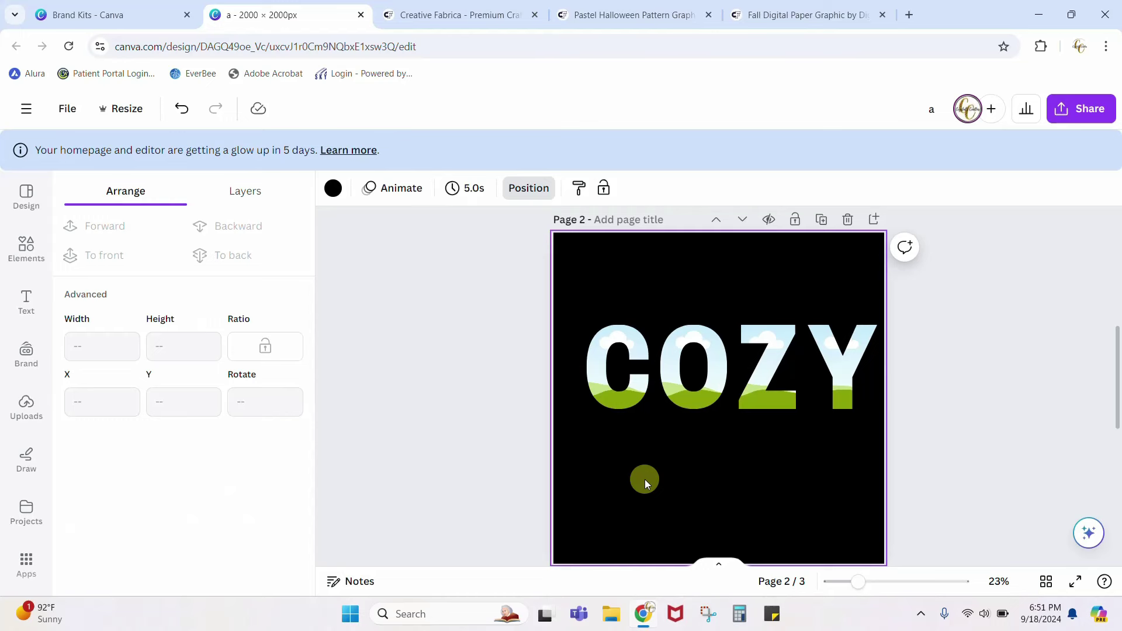
pyautogui.moveTo(594, 266); pyautogui.dragTo(830, 393)
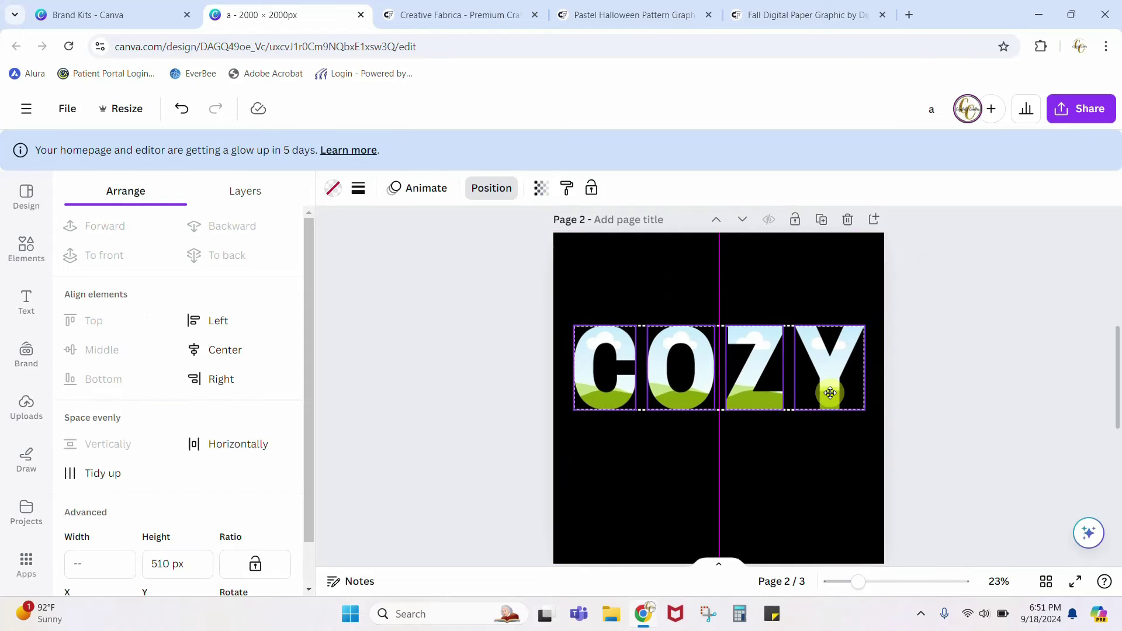
pyautogui.click(827, 503)
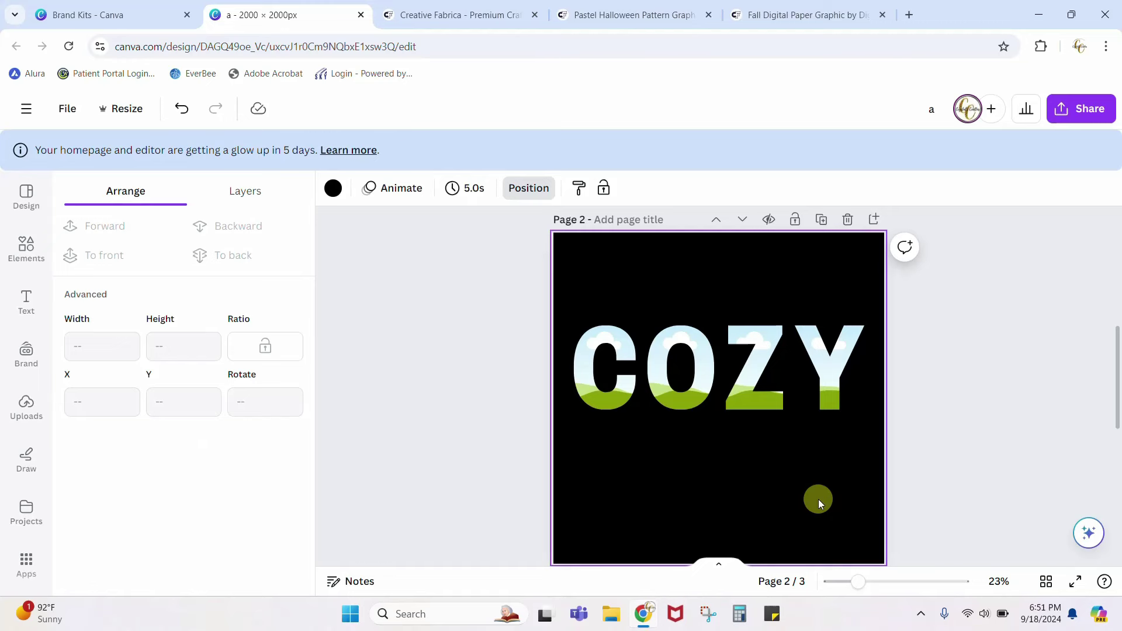
# Fill the COZY frames with uploaded fall patterns: pumpkins and trees in C, wavy stripes in O, dotted leaf stripes in Z, pumpkins and leaves in Y.
pyautogui.click(23, 402)
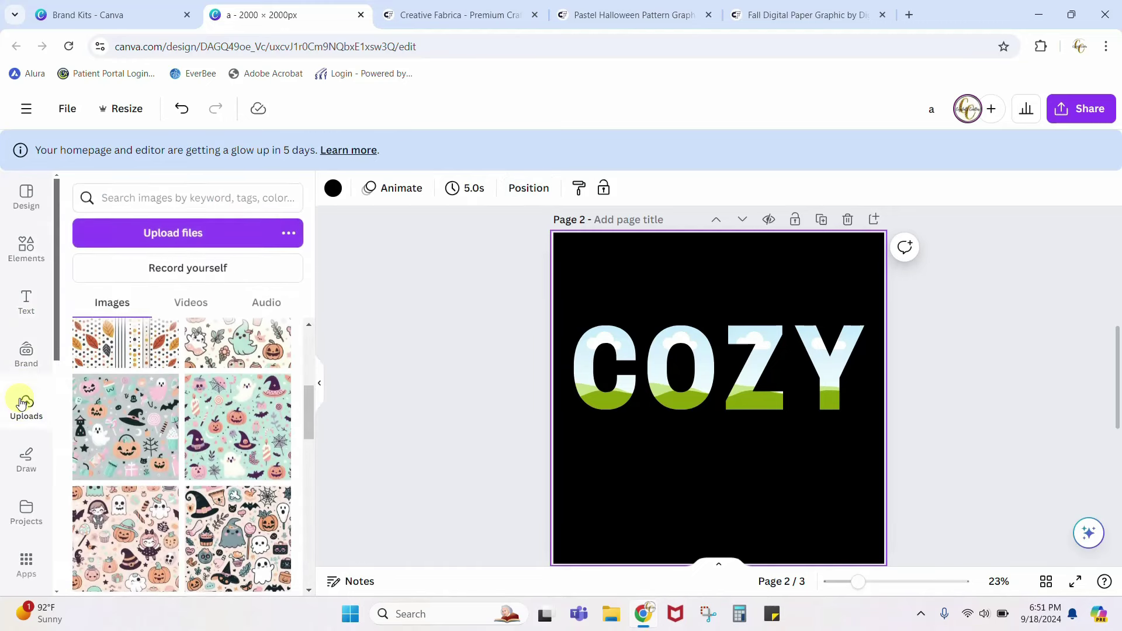
pyautogui.scroll(5, 122, 438)
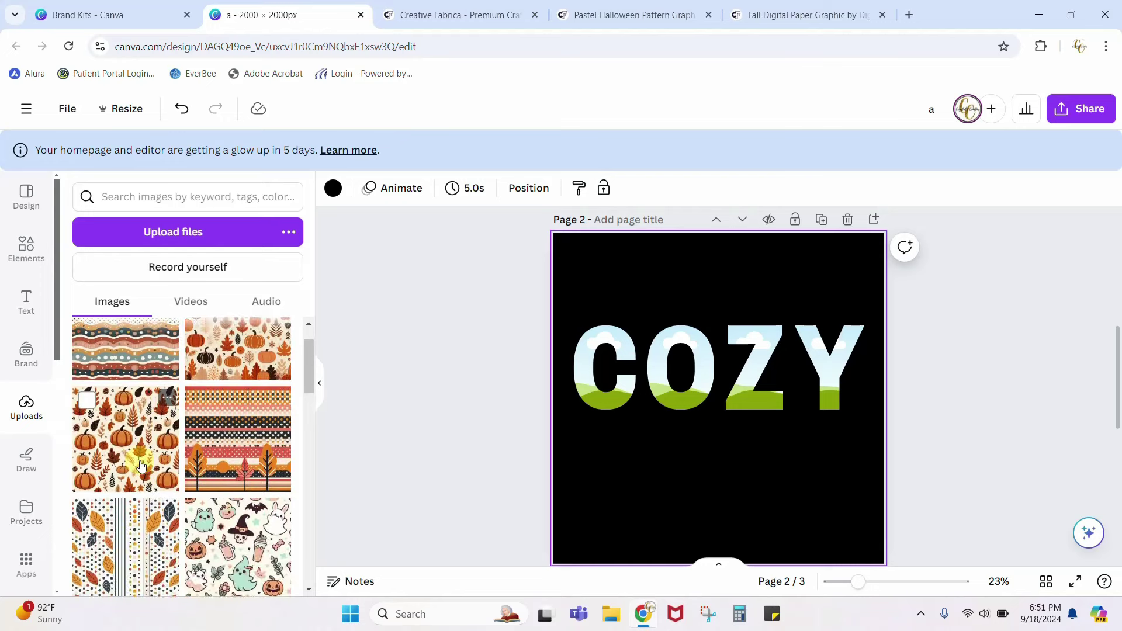
pyautogui.moveTo(210, 418); pyautogui.dragTo(556, 366)
pyautogui.moveTo(109, 409)
pyautogui.mouseDown()
pyautogui.moveTo(784, 377)
pyautogui.moveTo(706, 367)
pyautogui.mouseUp()
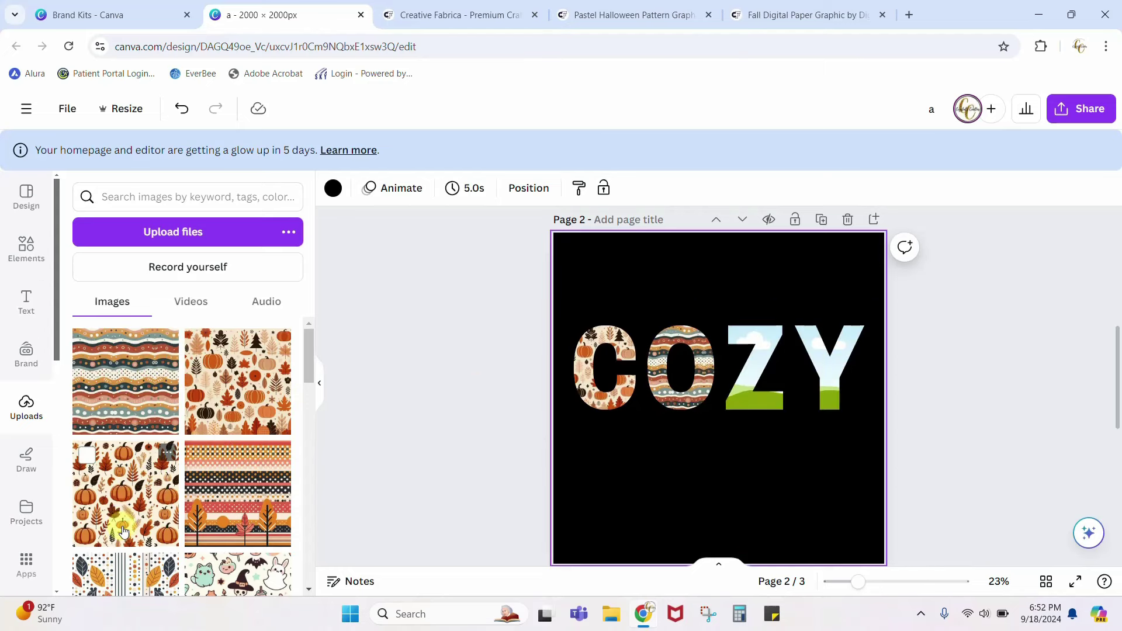
pyautogui.moveTo(115, 590); pyautogui.dragTo(742, 392)
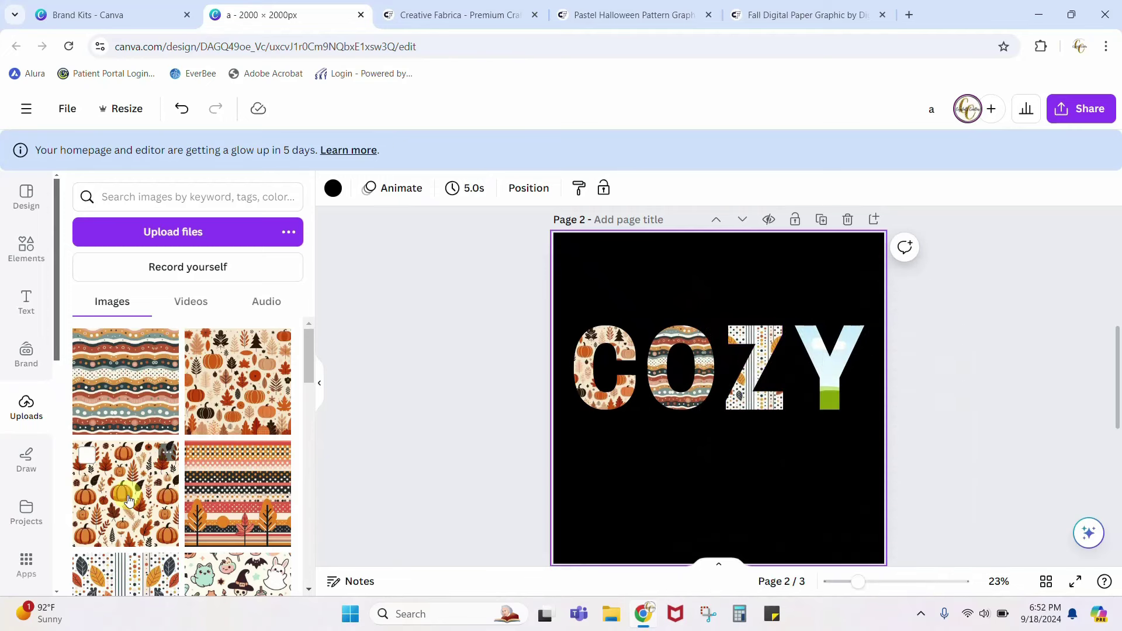
pyautogui.moveTo(129, 501); pyautogui.dragTo(851, 352)
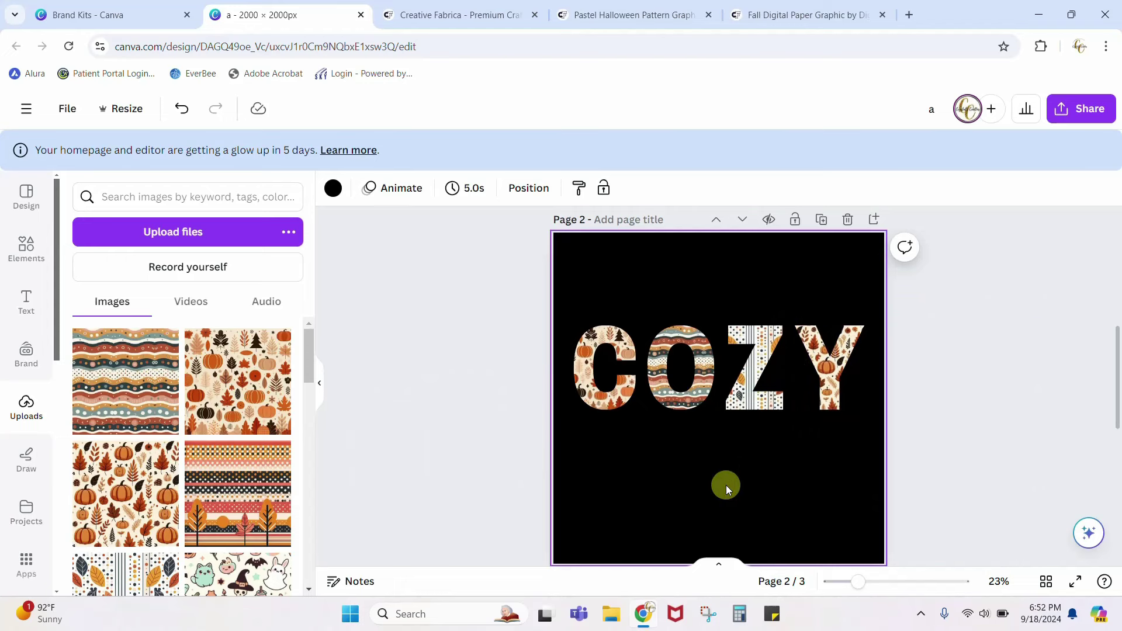
pyautogui.scroll(5, 726, 485)
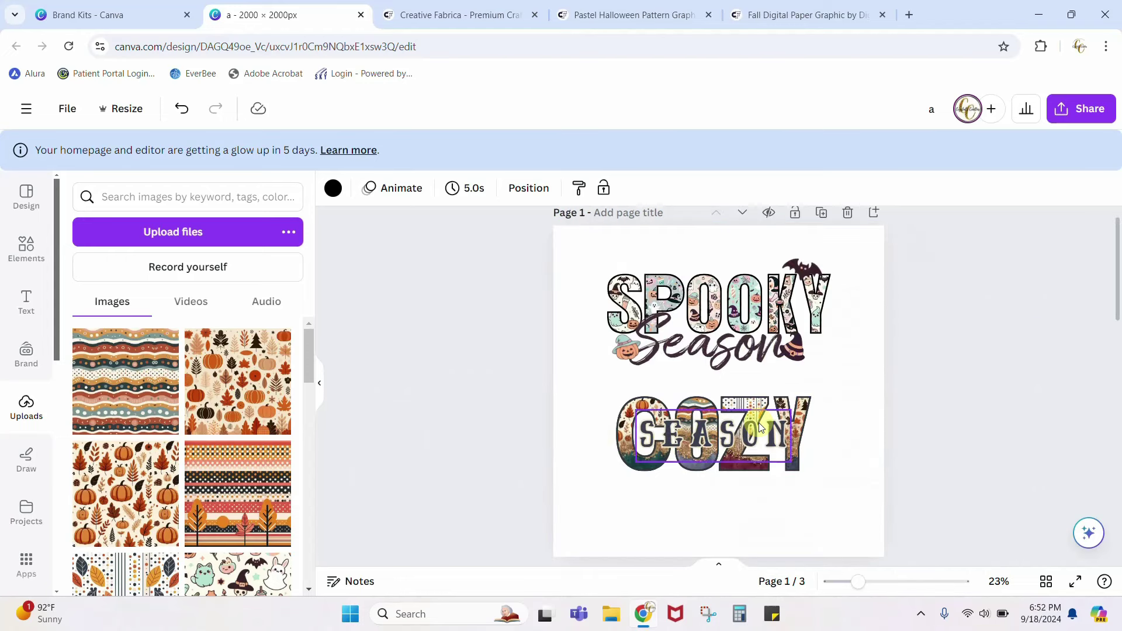
# Set the background color of page 2 to white.
pyautogui.scroll(-5, 759, 422)
pyautogui.scroll(1, 746, 433)
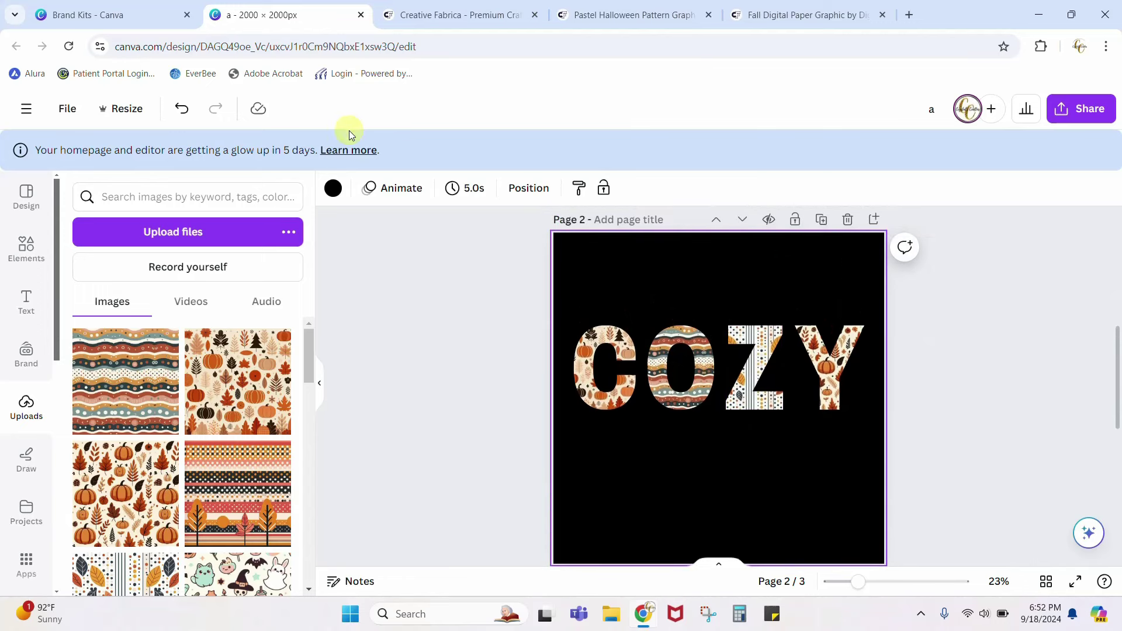
pyautogui.click(333, 187)
pyautogui.click(281, 275)
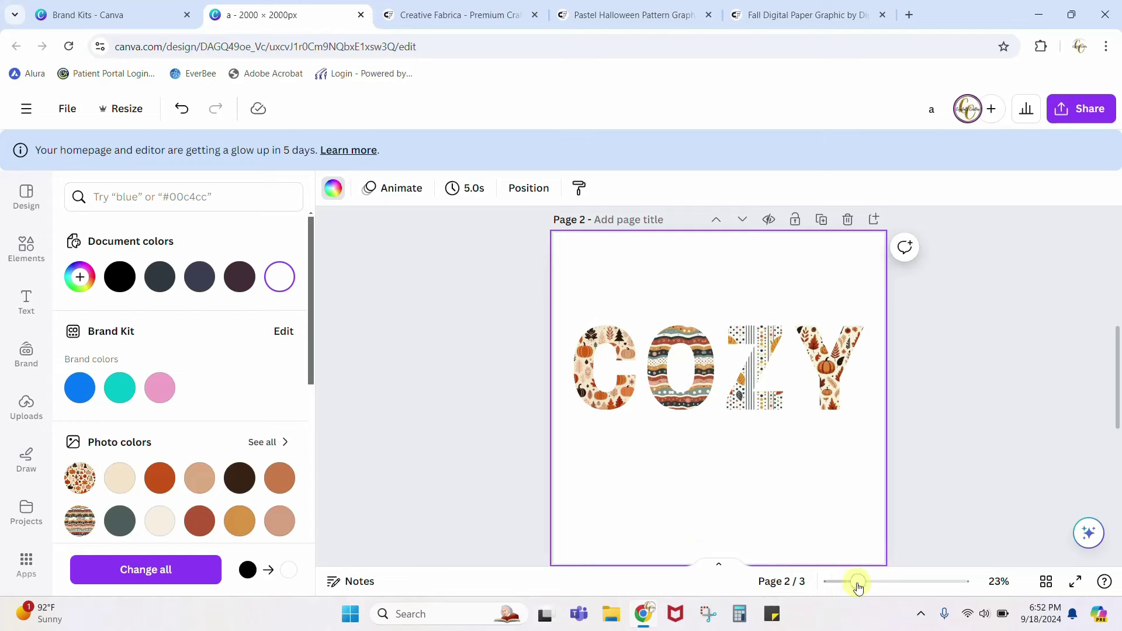
# Add a solid black border to all four COZY letters on page 2 and make it slightly thicker than the default.
pyautogui.moveTo(857, 585); pyautogui.dragTo(871, 584)
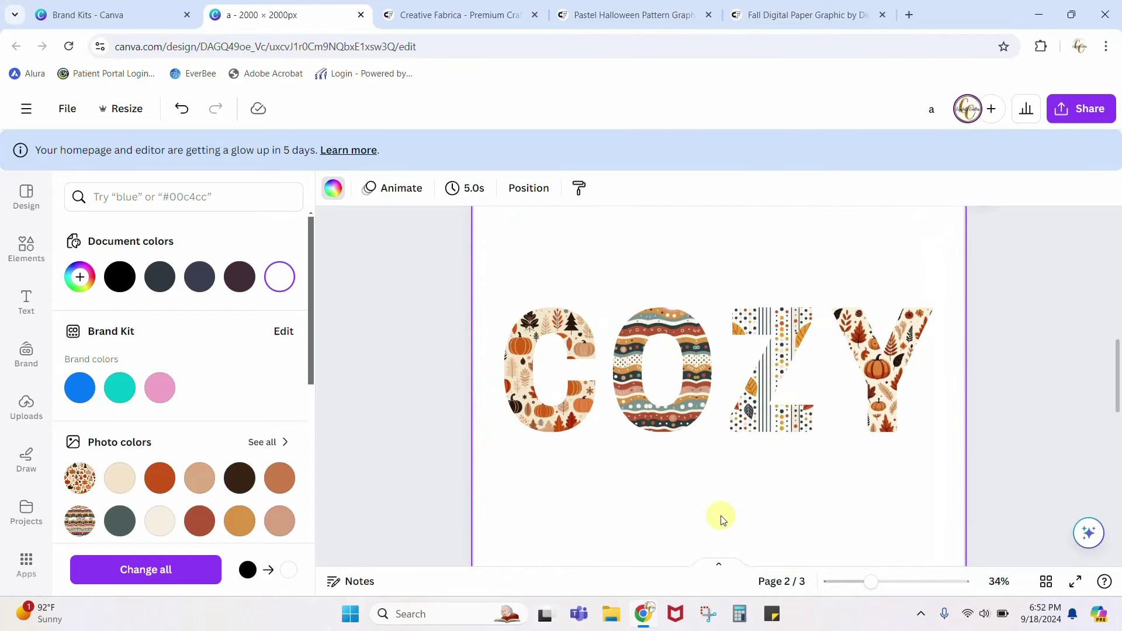
pyautogui.moveTo(489, 252); pyautogui.dragTo(959, 472)
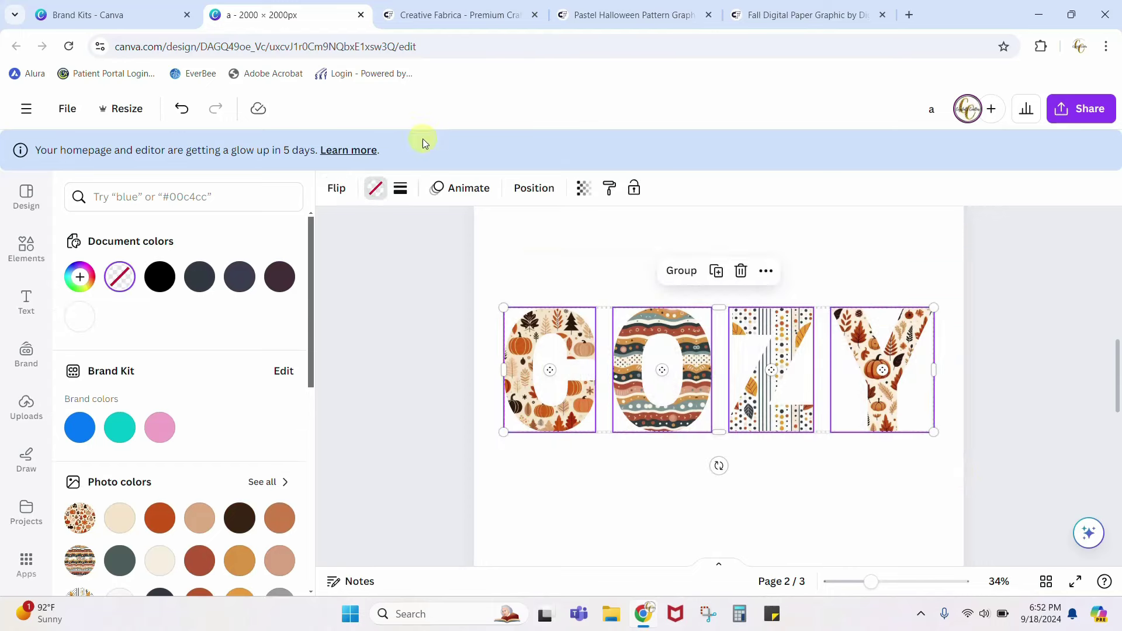
pyautogui.click(402, 193)
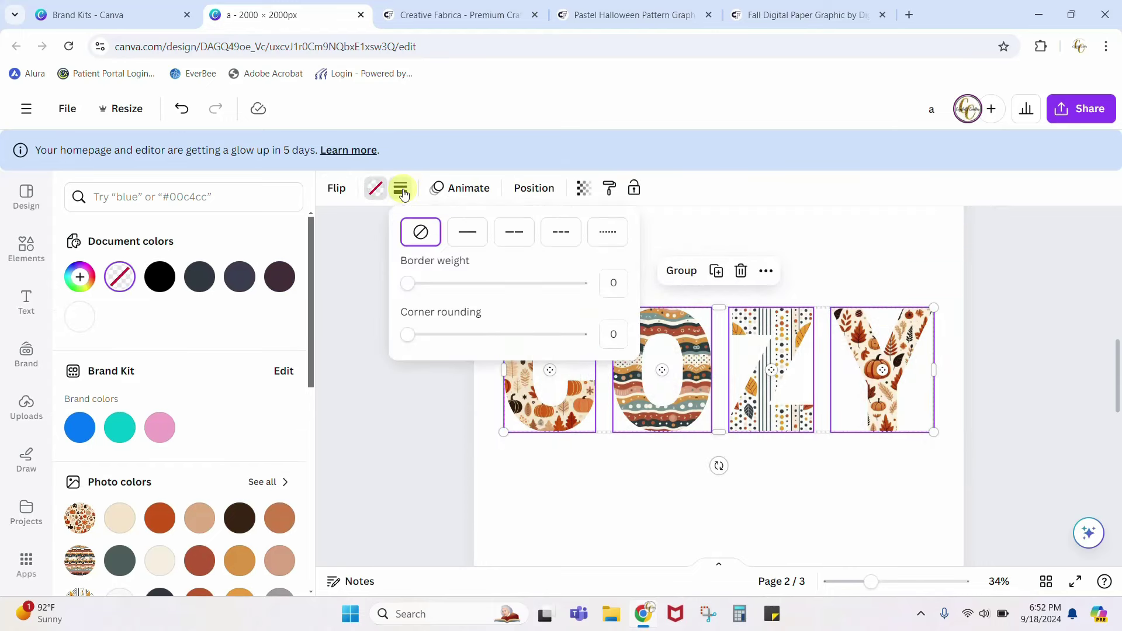
pyautogui.click(459, 241)
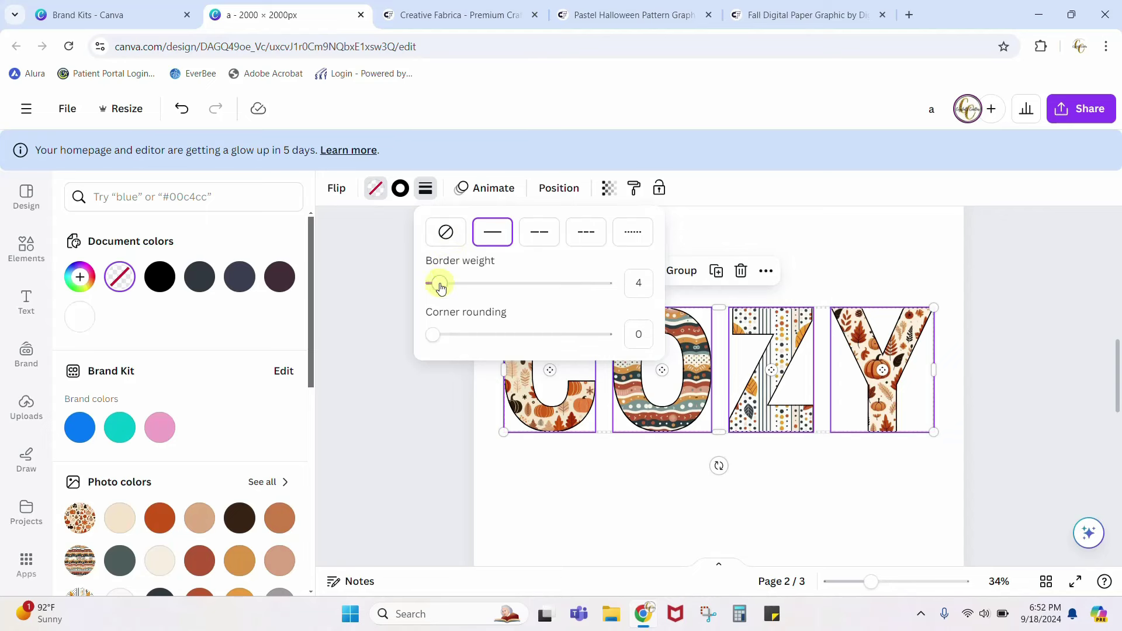
pyautogui.moveTo(440, 286); pyautogui.dragTo(450, 287)
pyautogui.click(531, 469)
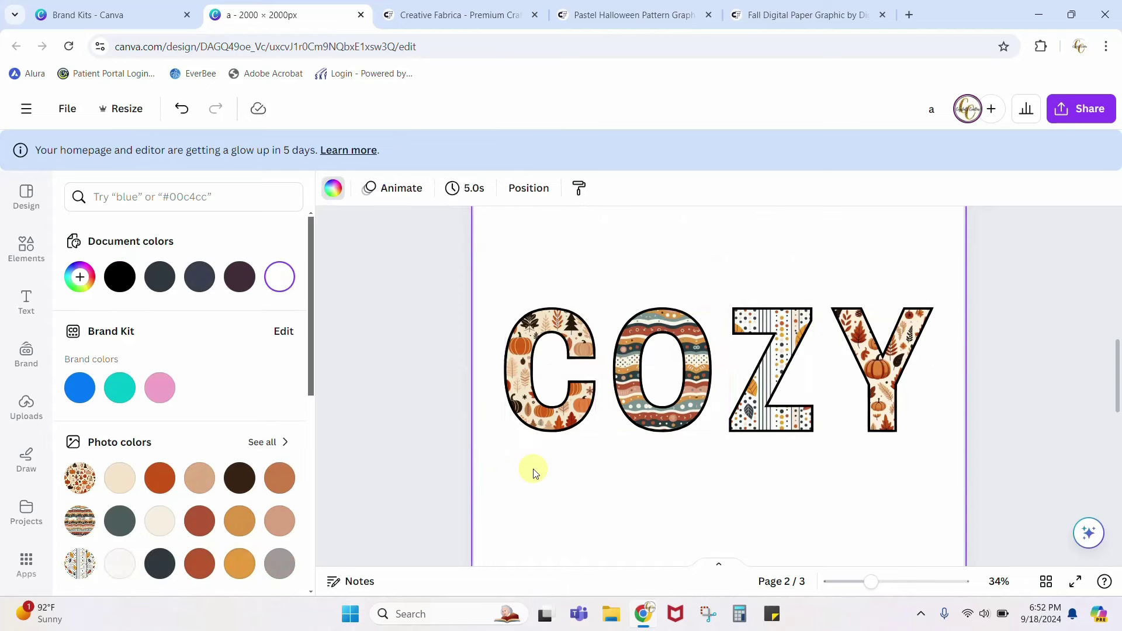
pyautogui.click(515, 382)
pyautogui.click(495, 192)
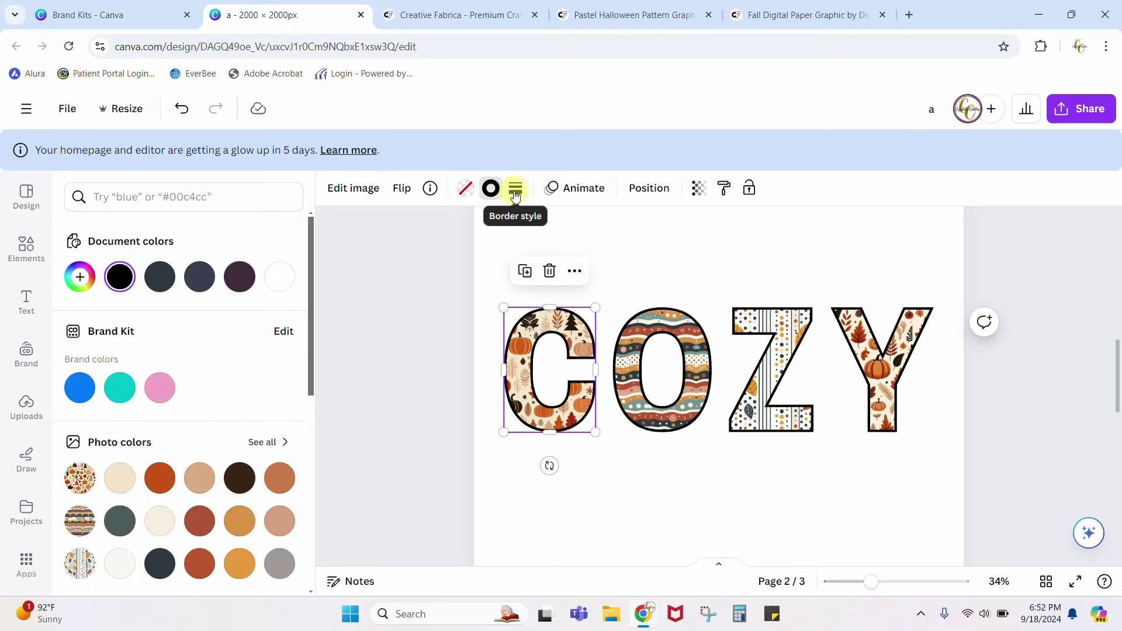
pyautogui.click(501, 236)
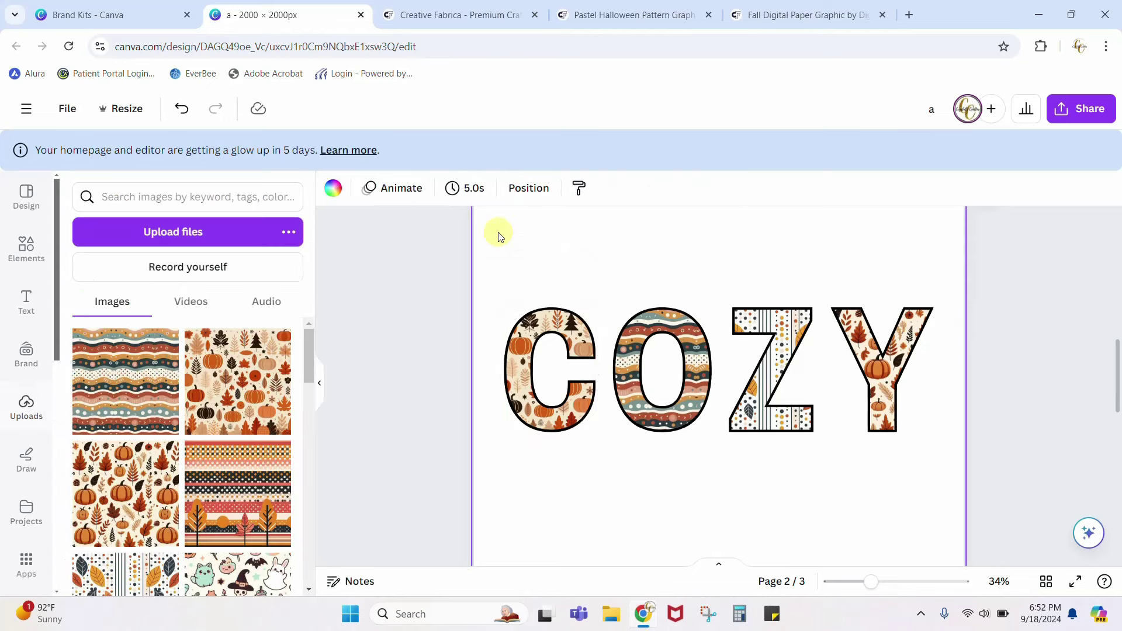
# Try several border colors on the four COZY letters and settle on the dark navy document color.
pyautogui.moveTo(493, 238); pyautogui.dragTo(963, 461)
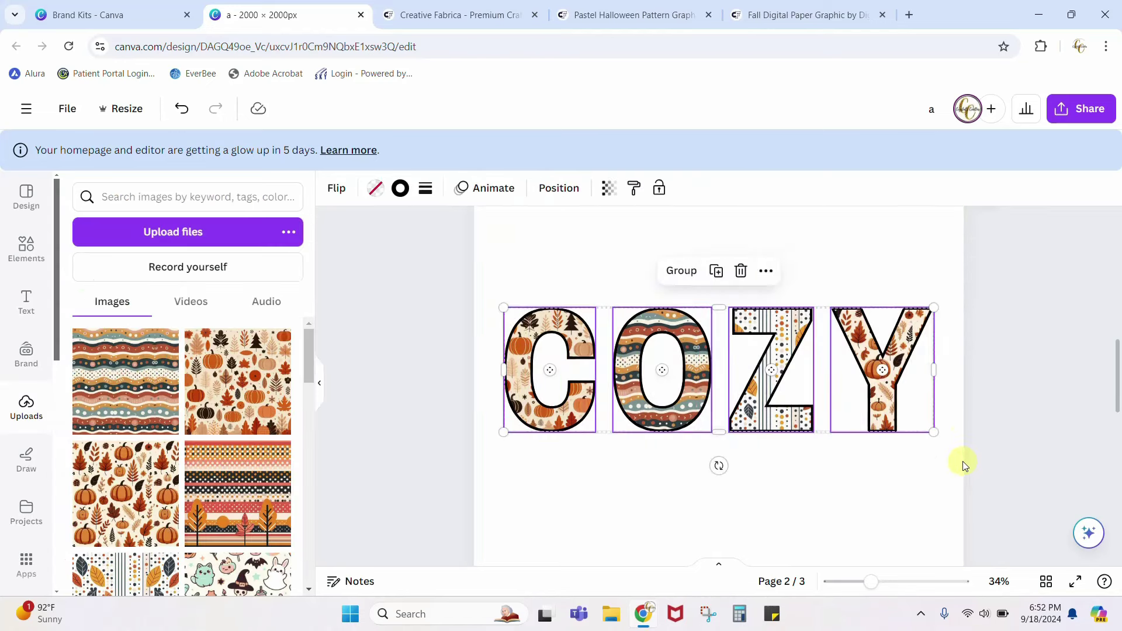
pyautogui.click(400, 188)
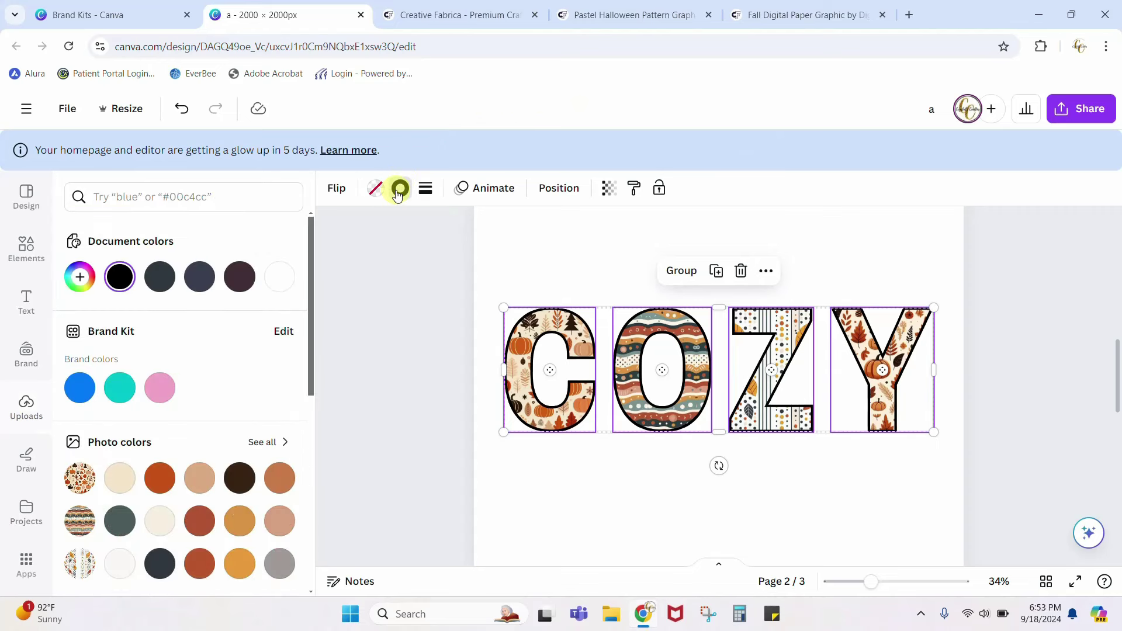
pyautogui.click(201, 279)
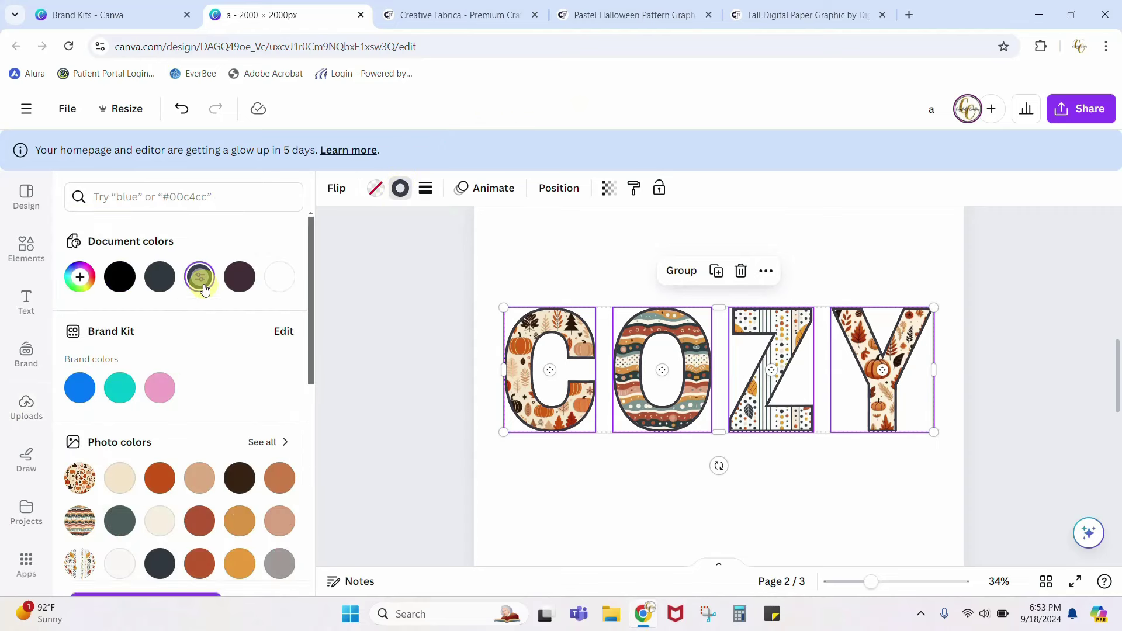
pyautogui.click(159, 477)
pyautogui.click(161, 397)
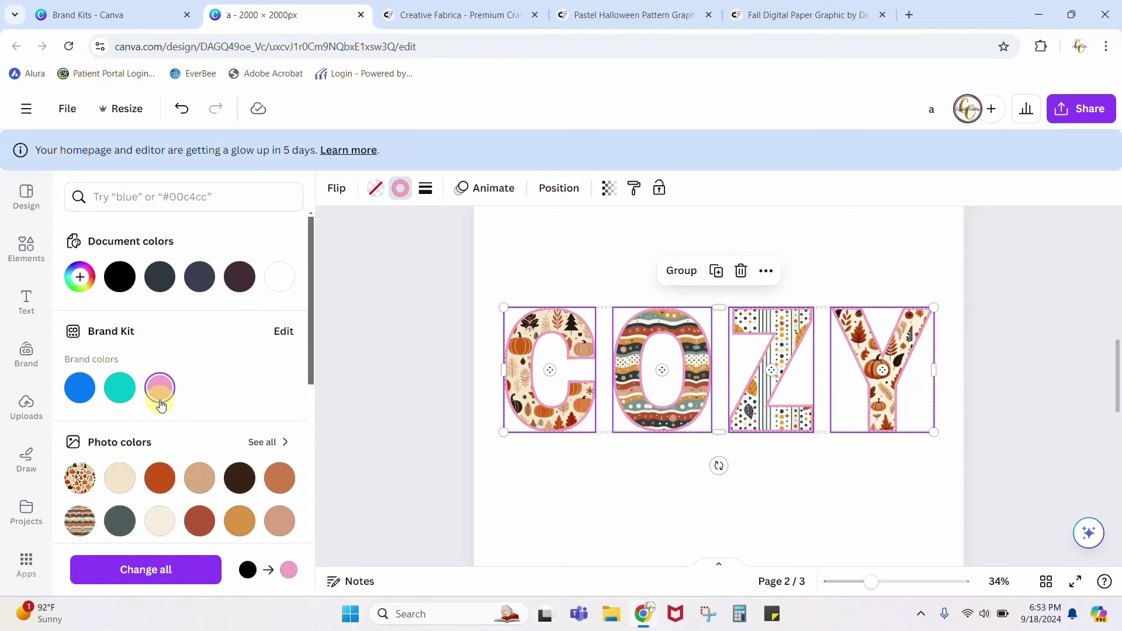
pyautogui.click(279, 478)
pyautogui.click(199, 275)
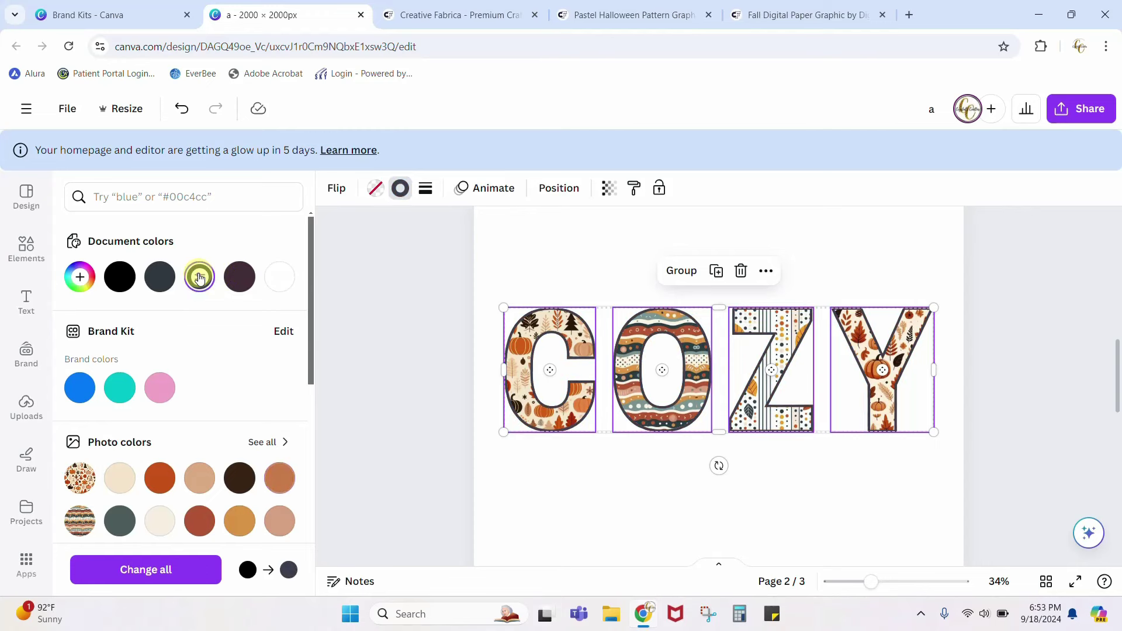
pyautogui.click(601, 519)
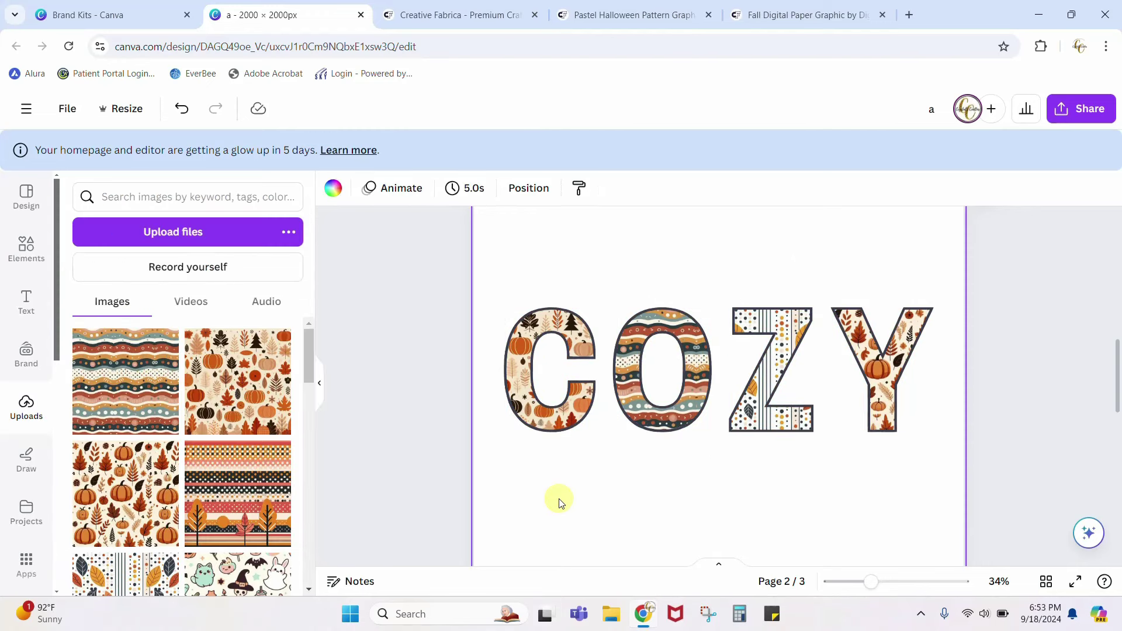
# Duplicate the four bordered COZY letters on page 2 and place the copy directly below the original word.
pyautogui.scroll(8, 559, 502)
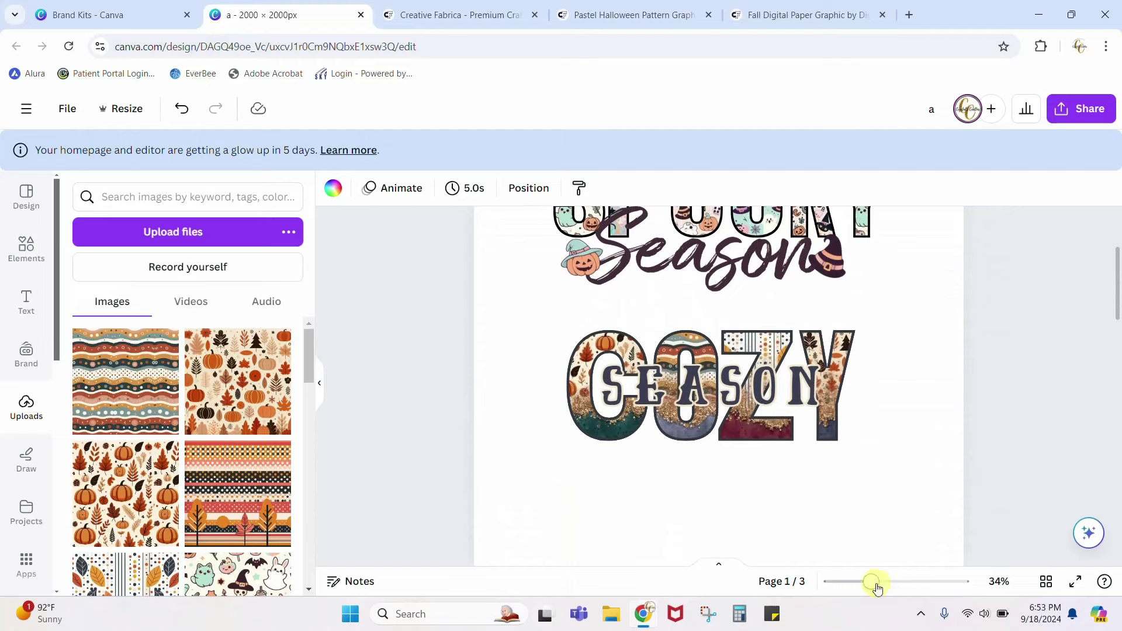
pyautogui.moveTo(872, 582); pyautogui.dragTo(900, 582)
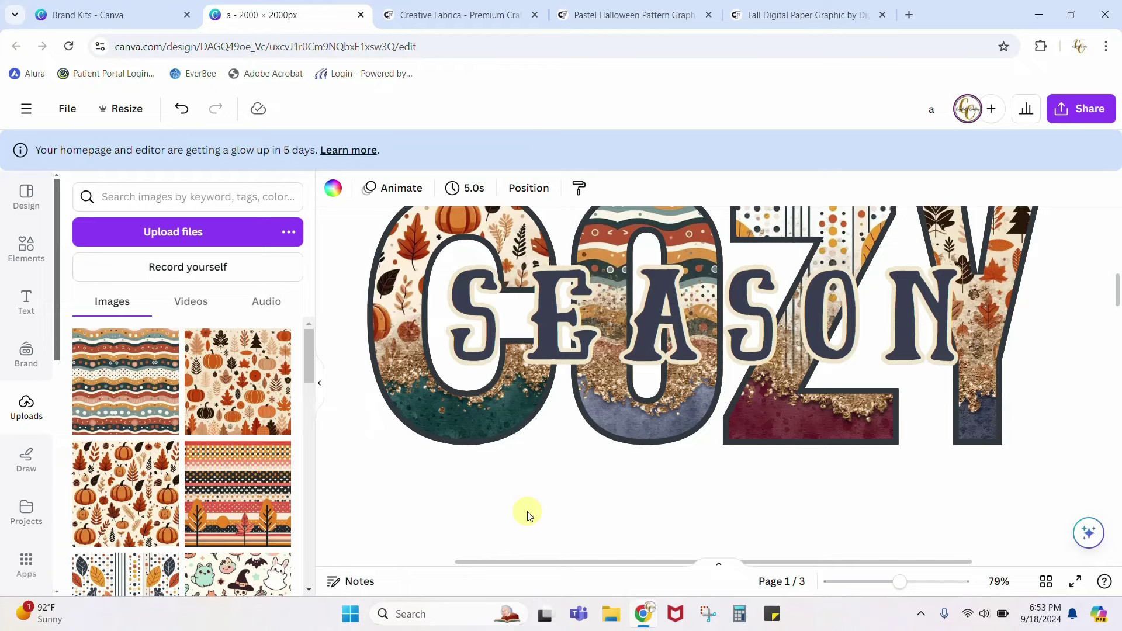
pyautogui.moveTo(910, 583); pyautogui.dragTo(873, 583)
pyautogui.scroll(-1, 906, 504)
pyautogui.scroll(-6, 905, 501)
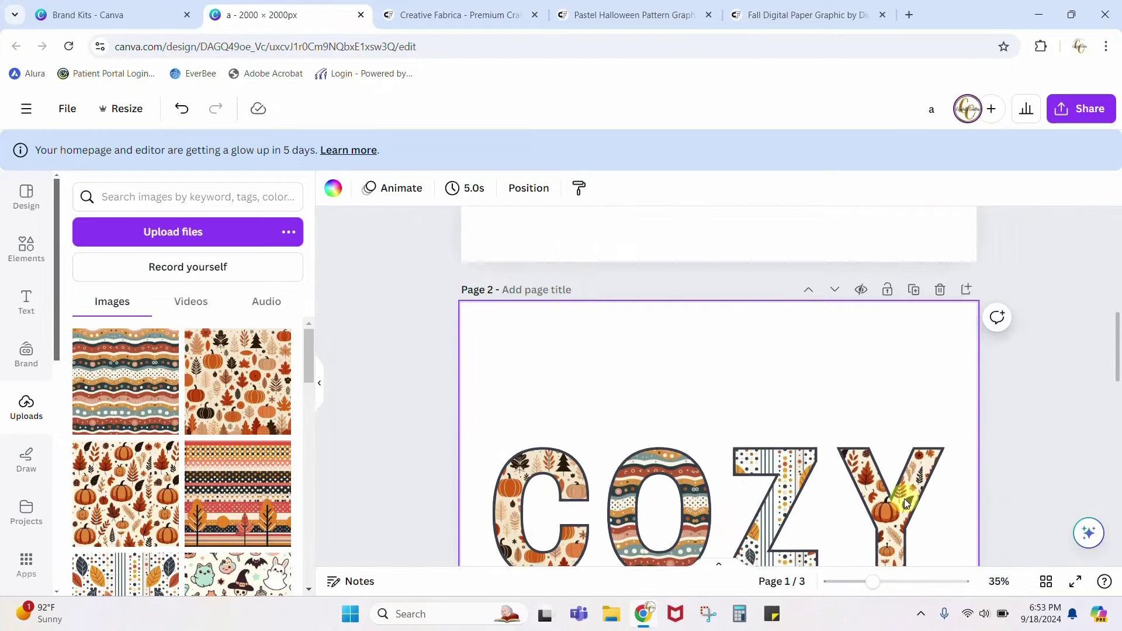
pyautogui.moveTo(494, 251); pyautogui.dragTo(965, 465)
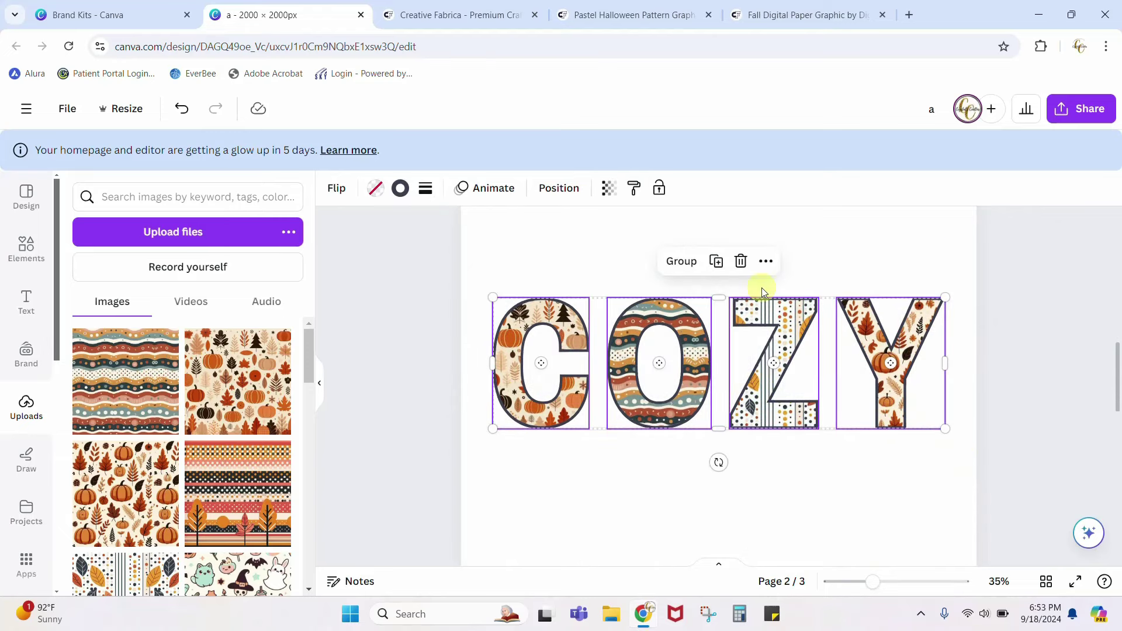
pyautogui.click(765, 263)
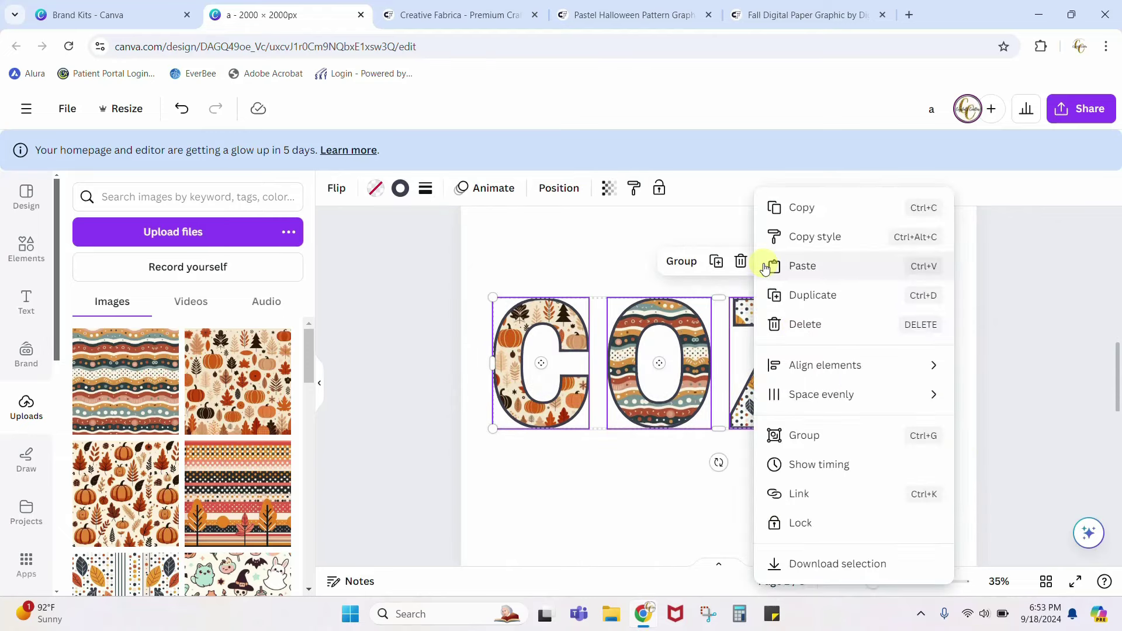
pyautogui.click(812, 300)
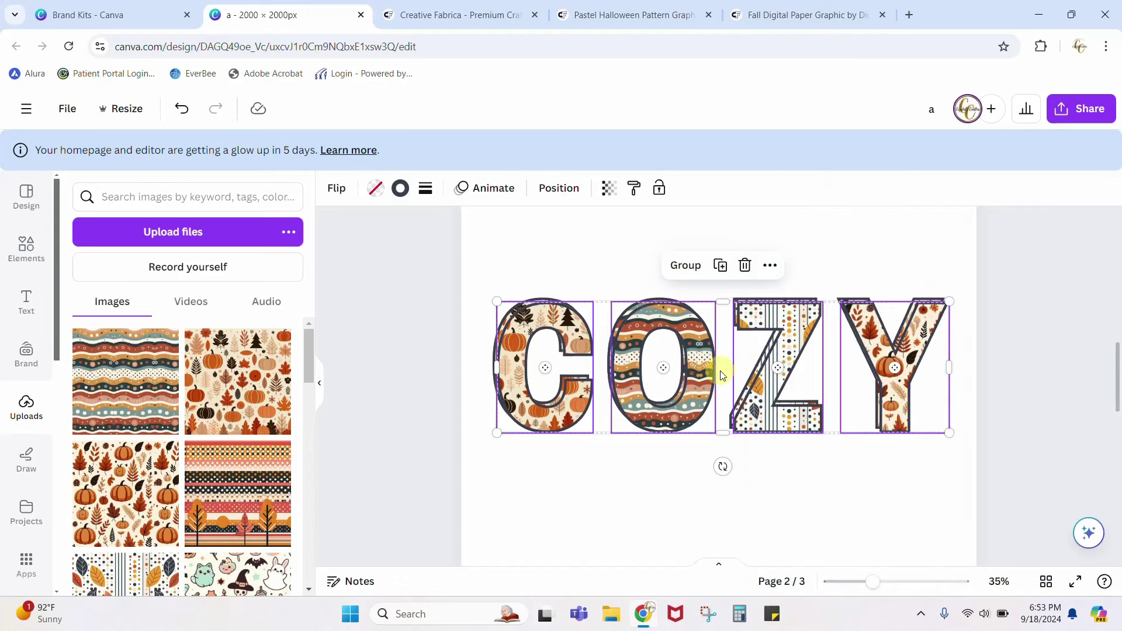
pyautogui.rightClick(771, 355)
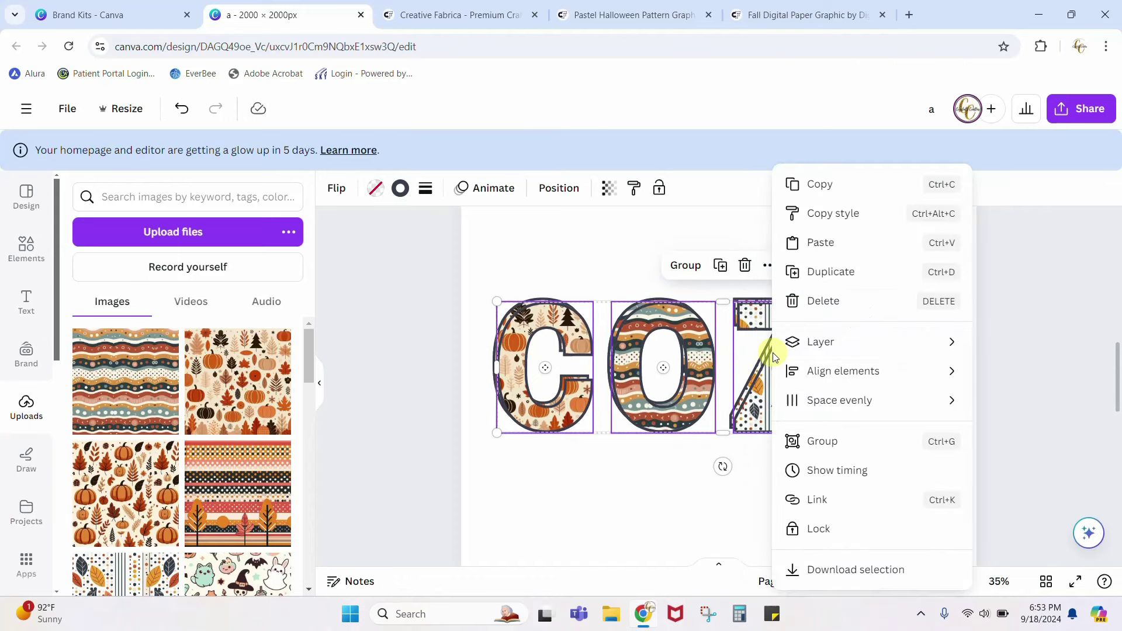
pyautogui.click(826, 272)
pyautogui.moveTo(740, 368); pyautogui.dragTo(737, 538)
pyautogui.scroll(-3, 795, 414)
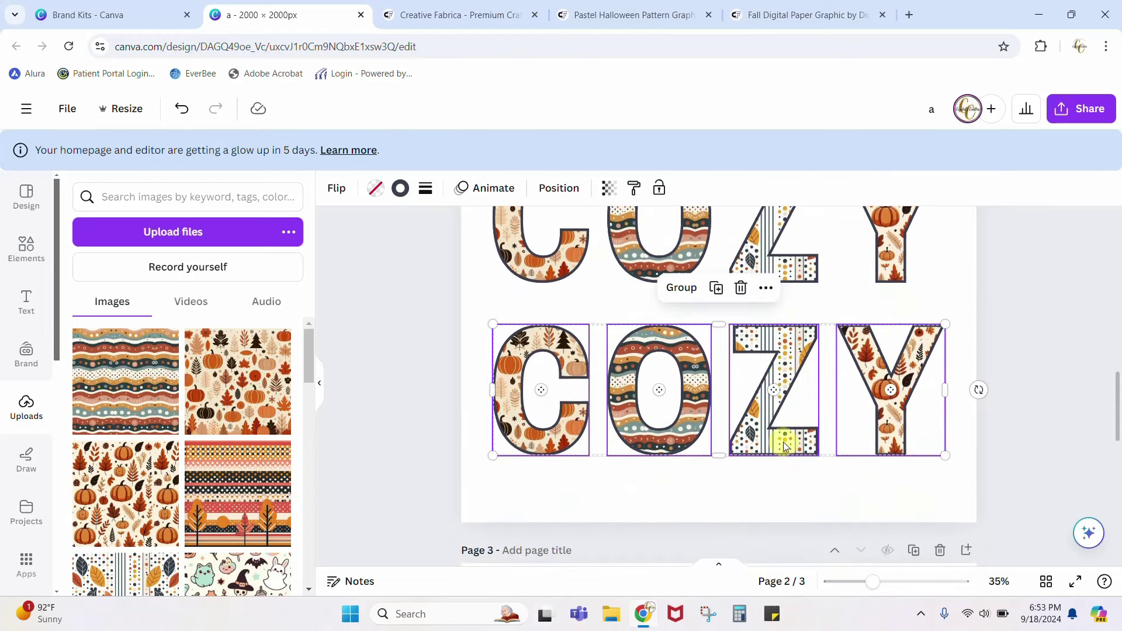
pyautogui.moveTo(783, 436); pyautogui.dragTo(784, 449)
pyautogui.click(1021, 445)
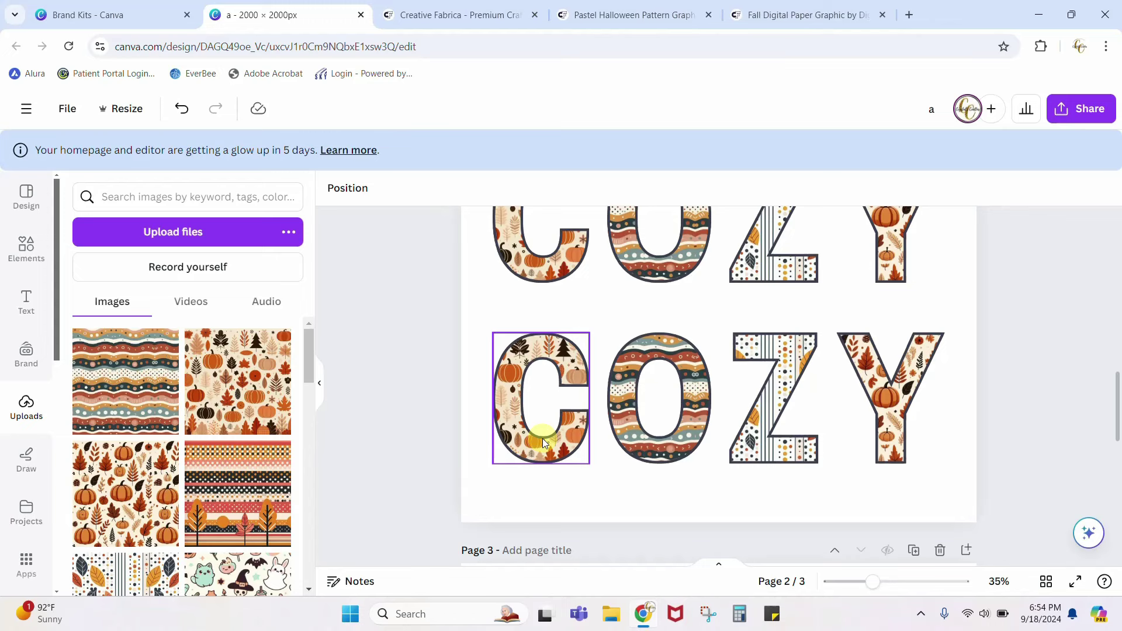
# Detach and delete the pattern images from the C and O of the lower COZY row, leaving their frames empty.
pyautogui.rightClick(507, 397)
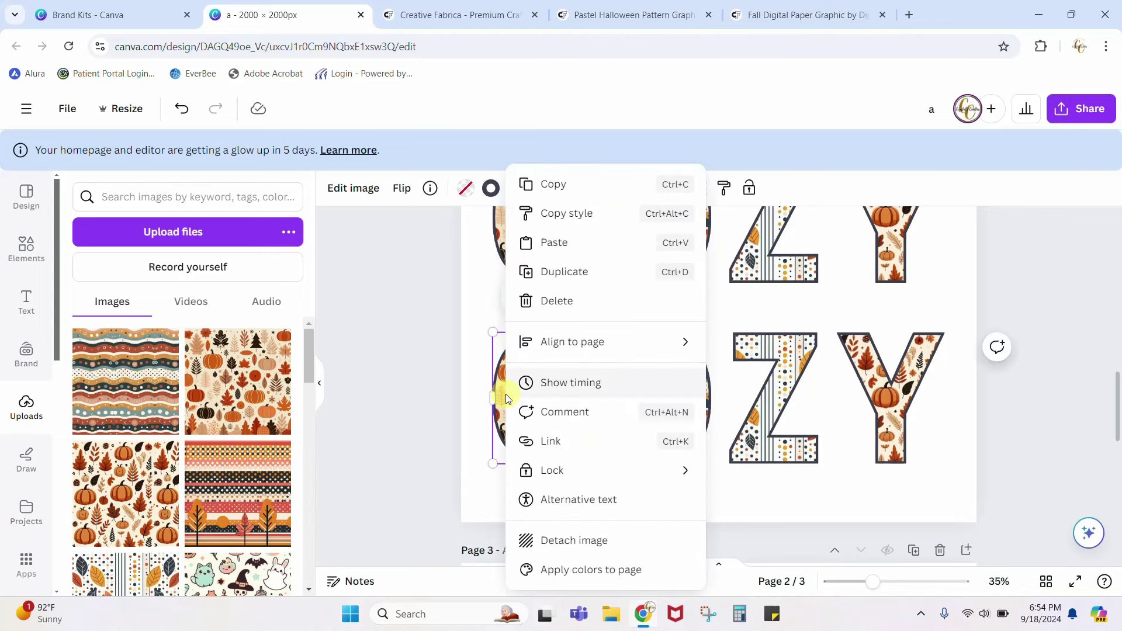
pyautogui.click(564, 540)
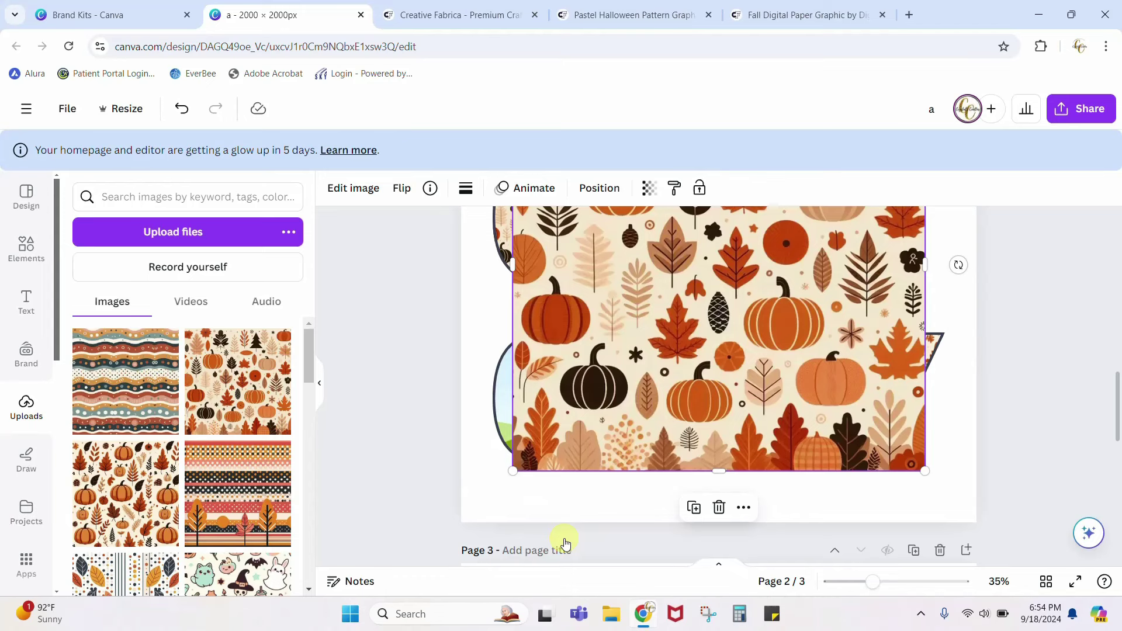
pyautogui.press('Delete')
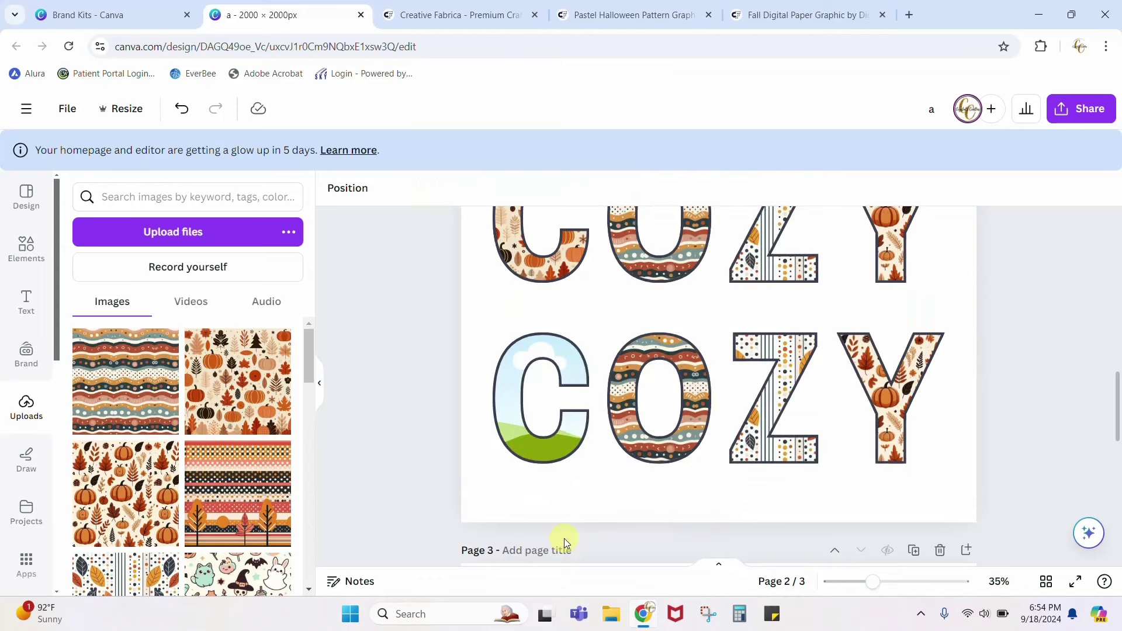
pyautogui.rightClick(626, 430)
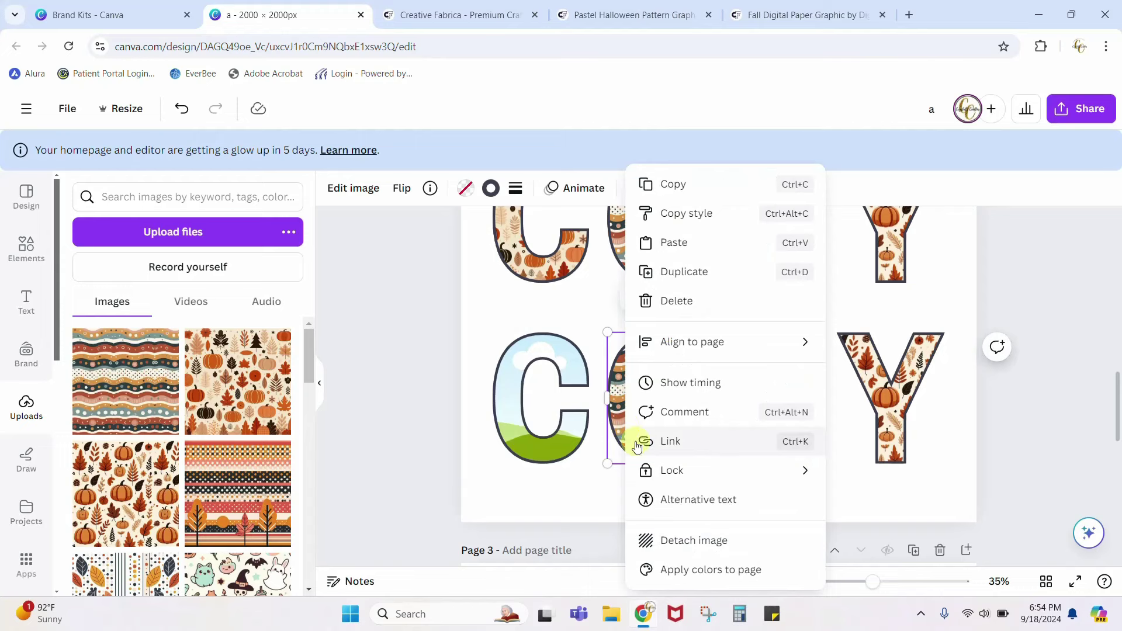
pyautogui.click(702, 539)
pyautogui.press('Delete')
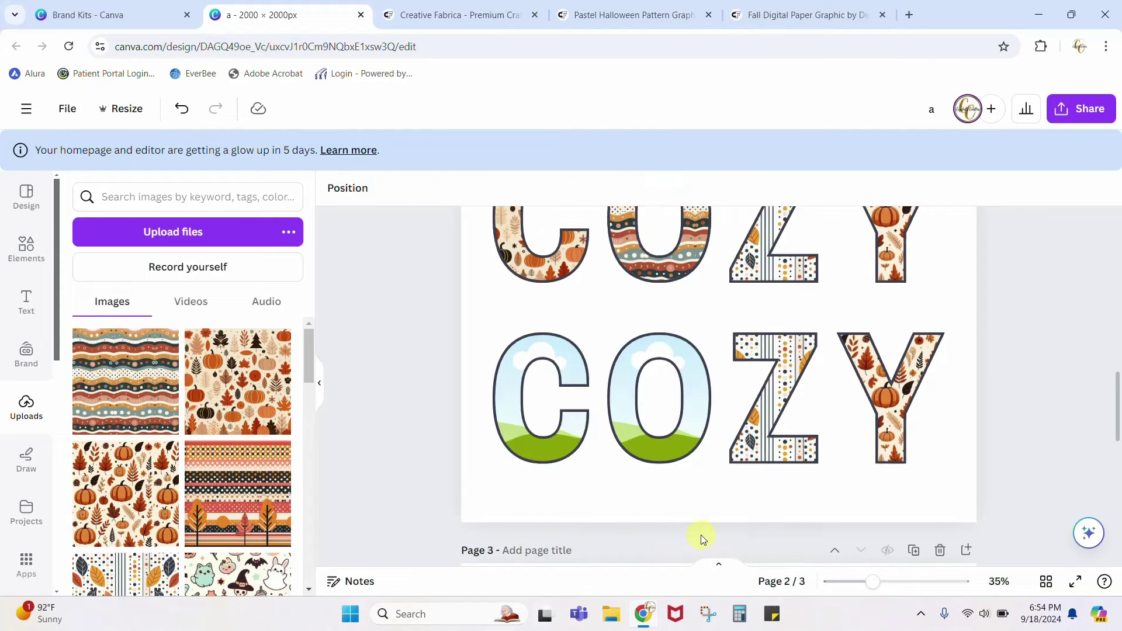
# Detach and delete the pattern images from the Z and Y of the lower COZY row, leaving their frames empty.
pyautogui.click(748, 456)
pyautogui.rightClick(751, 455)
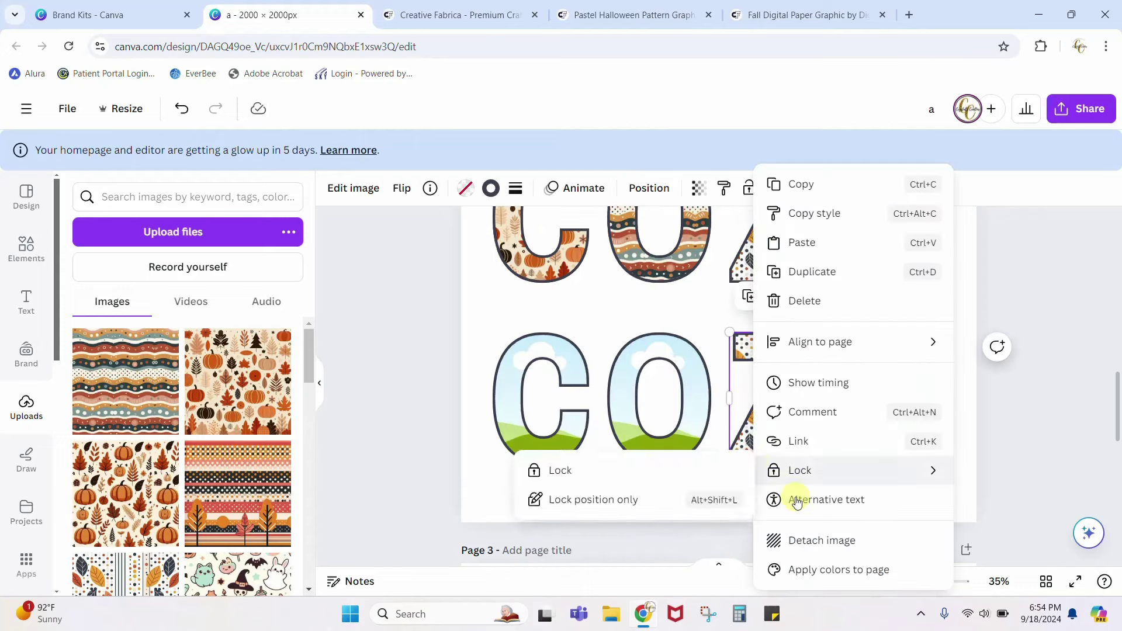
pyautogui.click(798, 540)
pyautogui.press('Delete')
pyautogui.click(882, 434)
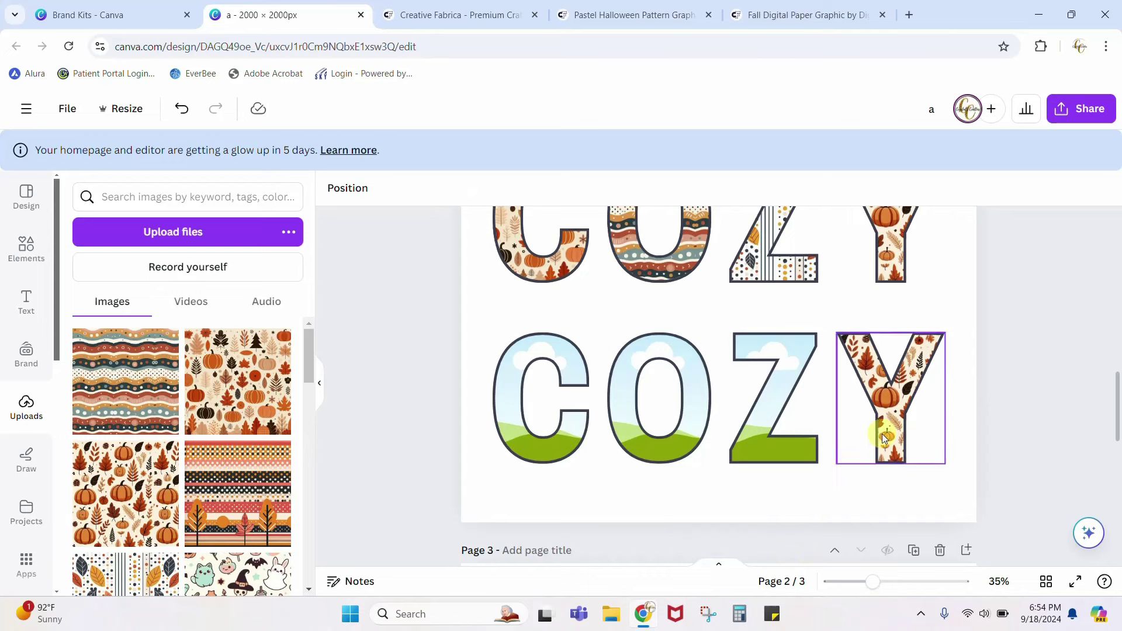
pyautogui.rightClick(882, 434)
pyautogui.click(963, 546)
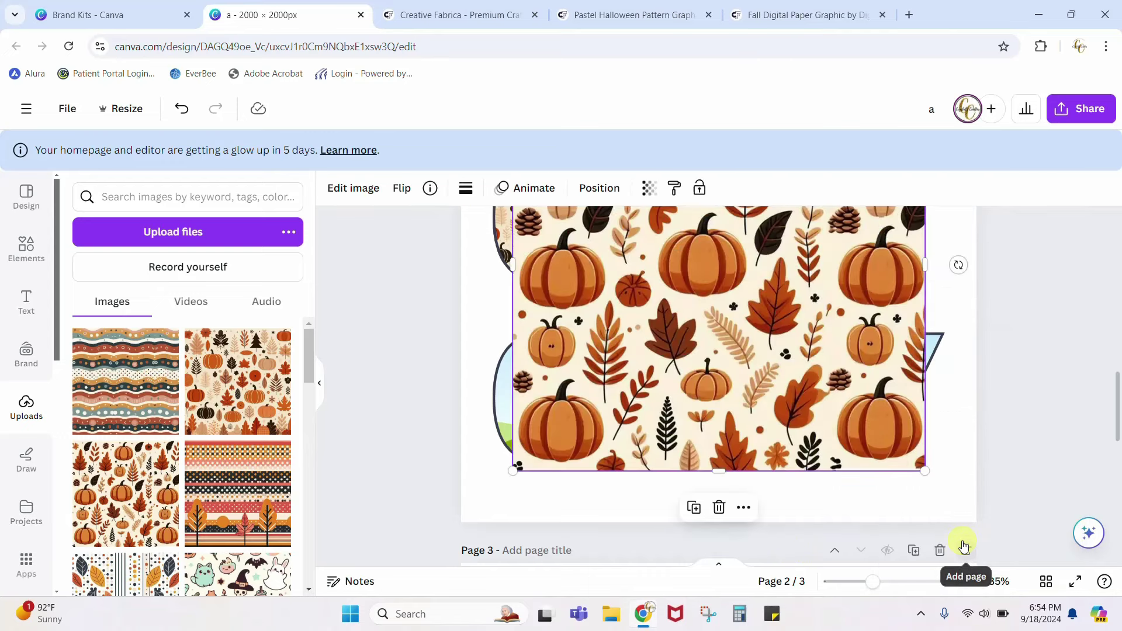
pyautogui.press('Delete')
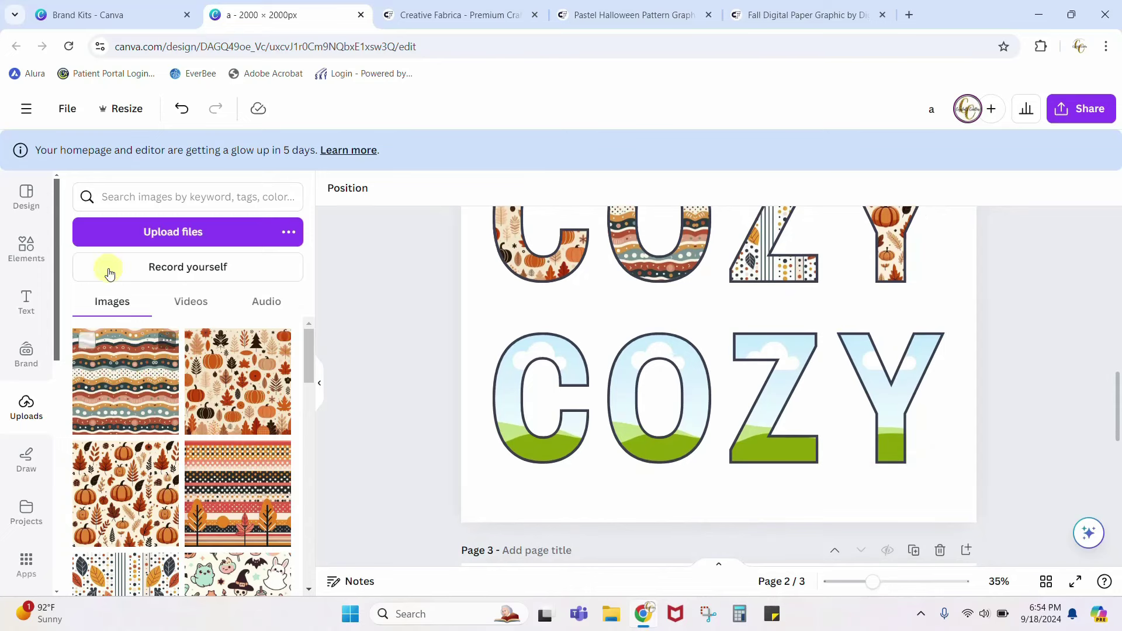
# Search the elements for "orange glitter border" and browse the graphics results for a glitter fade with a solid-color base.
pyautogui.click(28, 249)
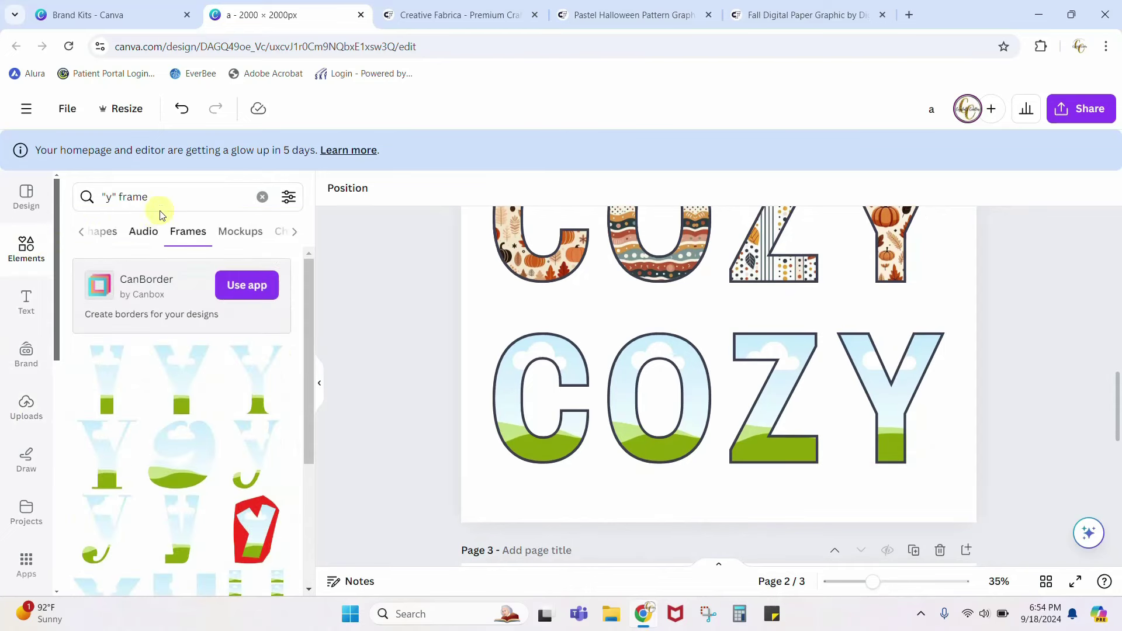
pyautogui.click(263, 197)
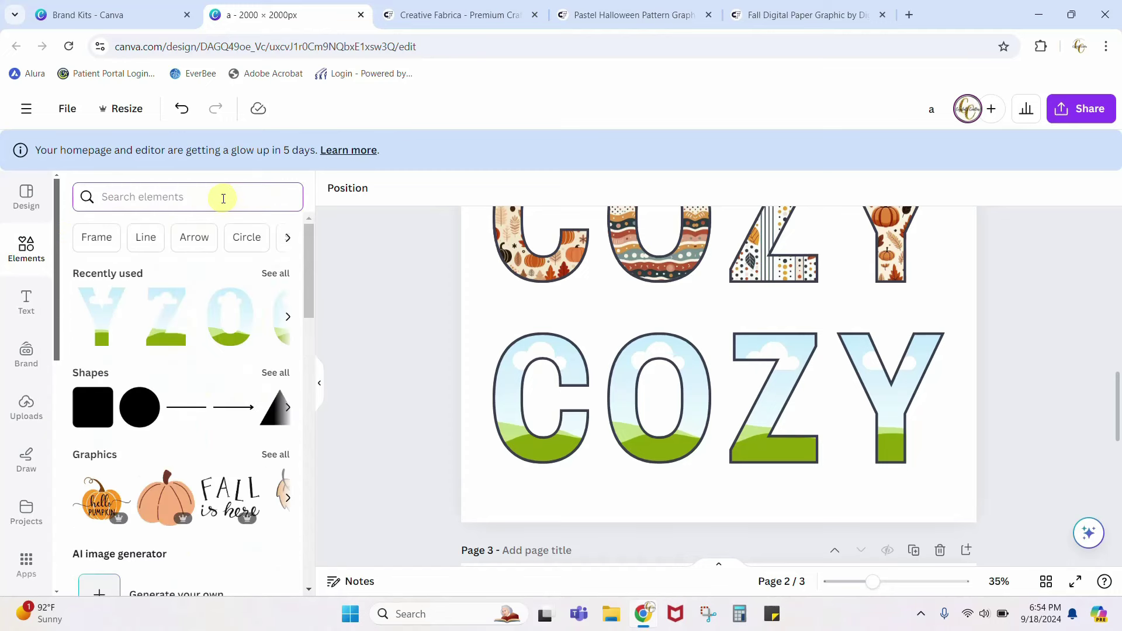
pyautogui.write('g')
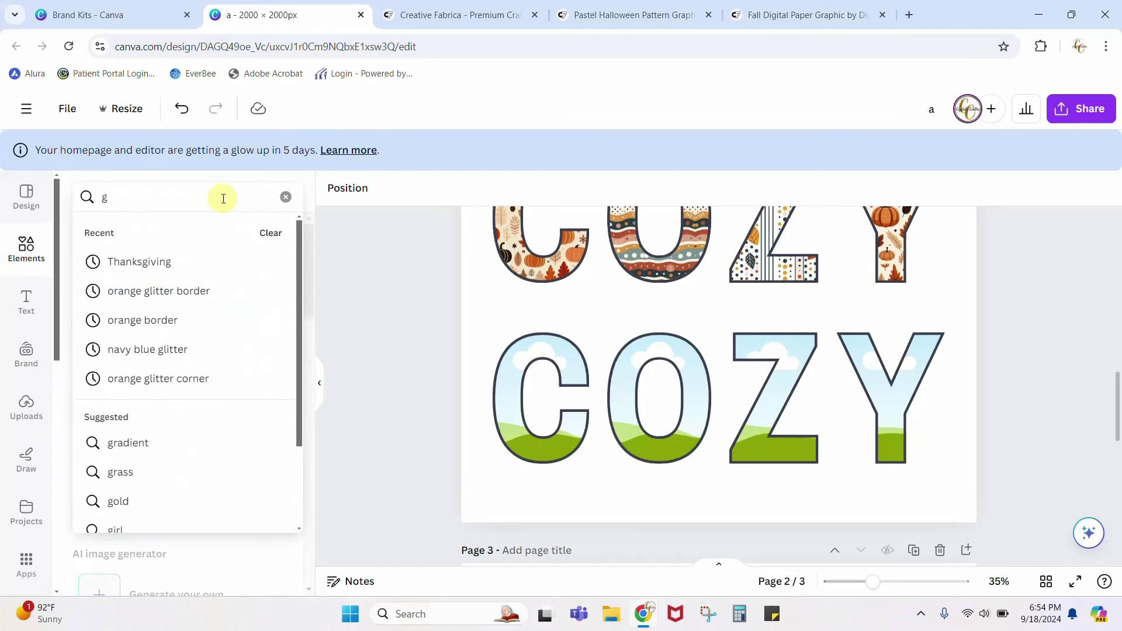
pyautogui.click(170, 290)
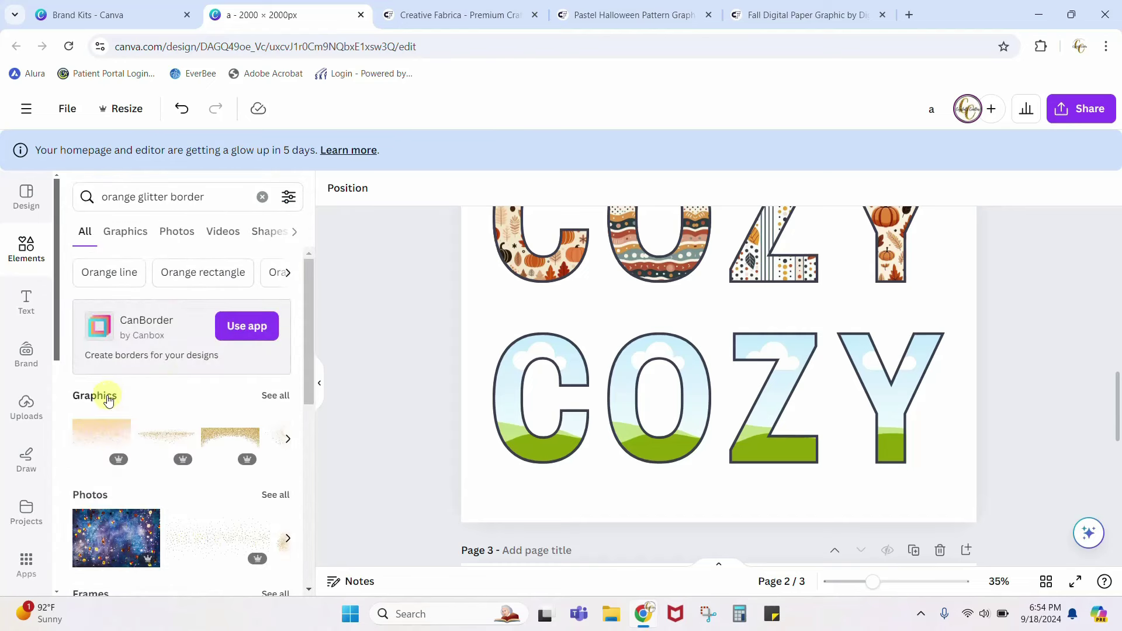
pyautogui.click(107, 398)
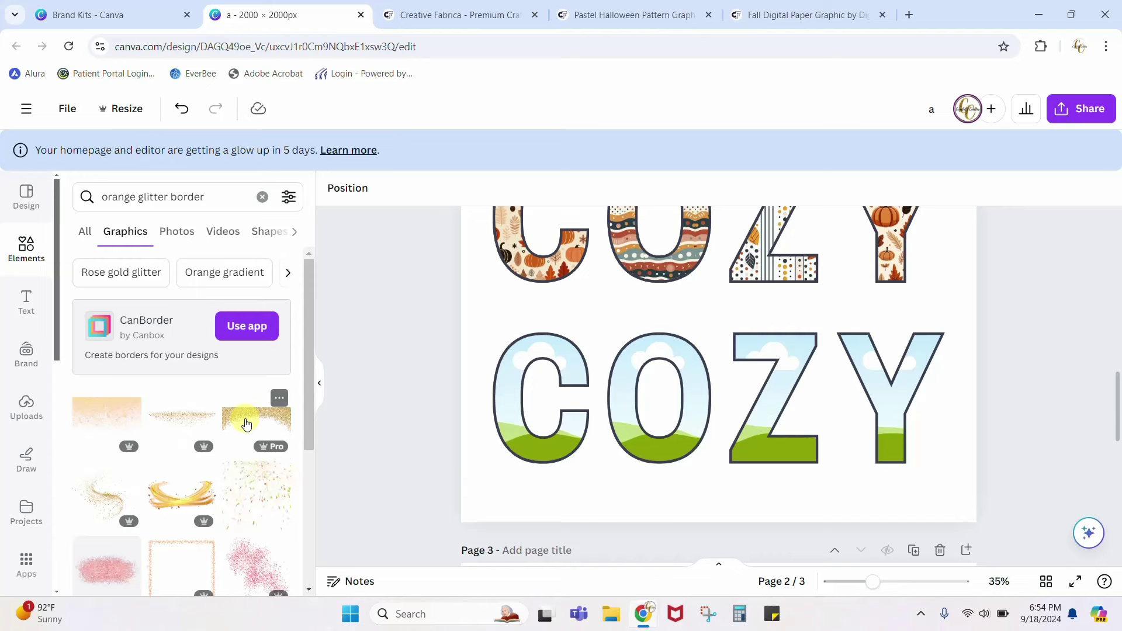
pyautogui.scroll(-10, 246, 424)
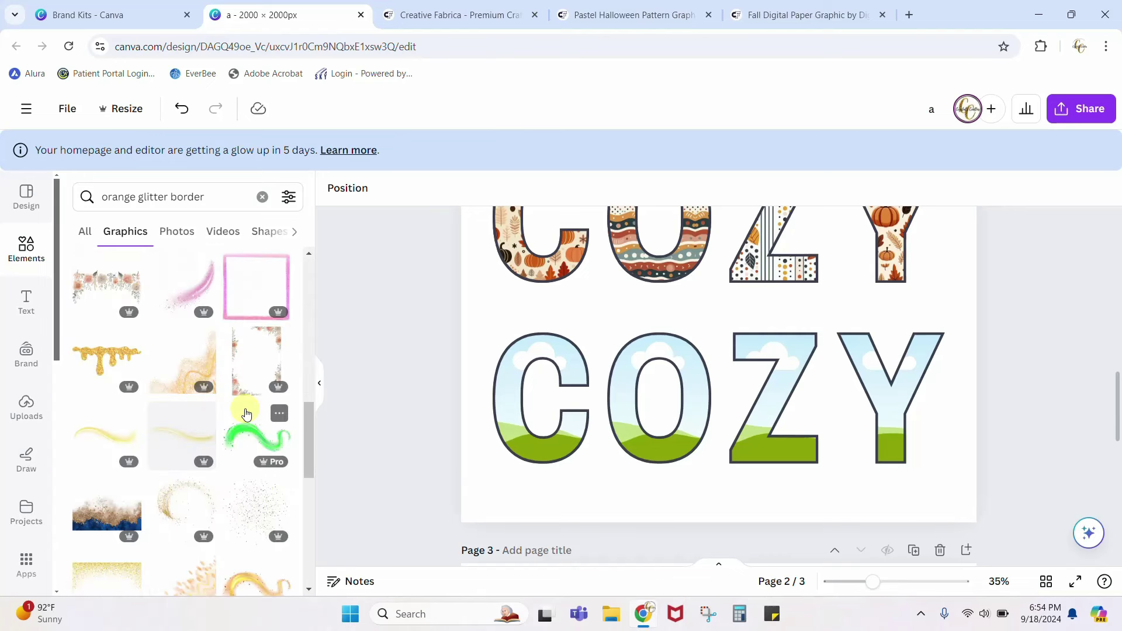
pyautogui.scroll(-3, 246, 414)
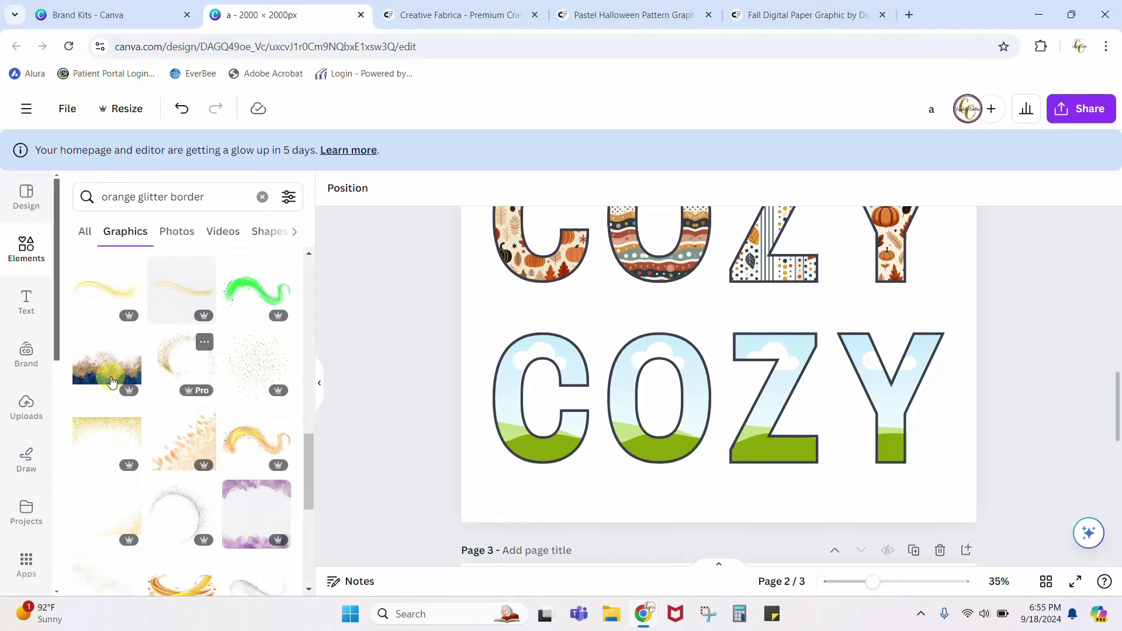
# Add the blue-and-gold glitter graphic to open and browse its full Magic Recommendations, and delete the graphic from page 2.
pyautogui.click(94, 380)
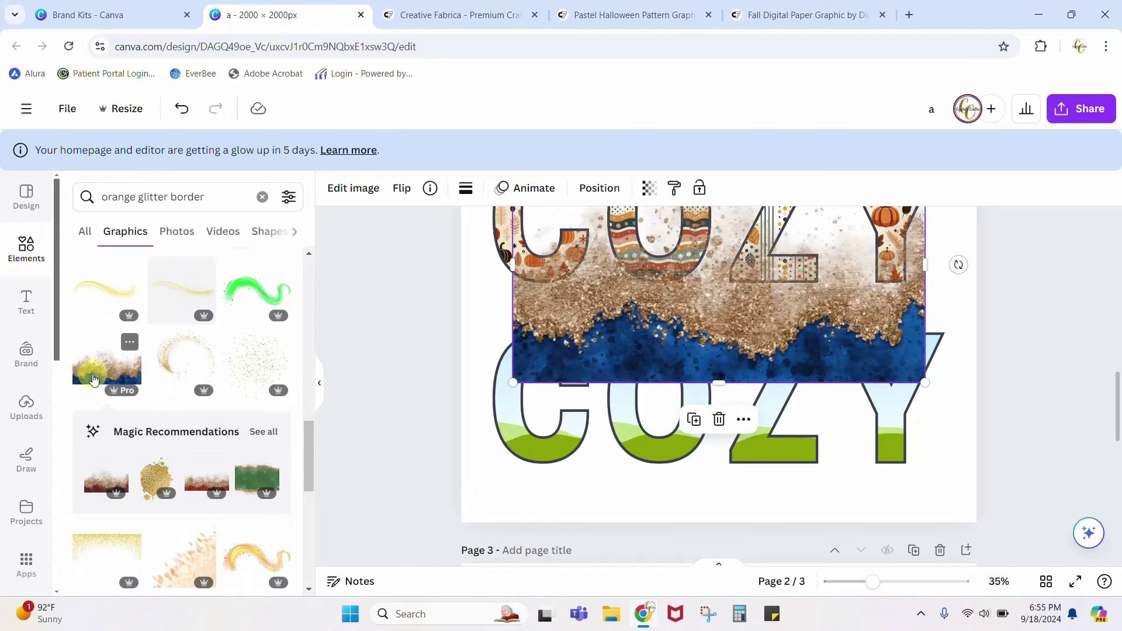
pyautogui.click(263, 433)
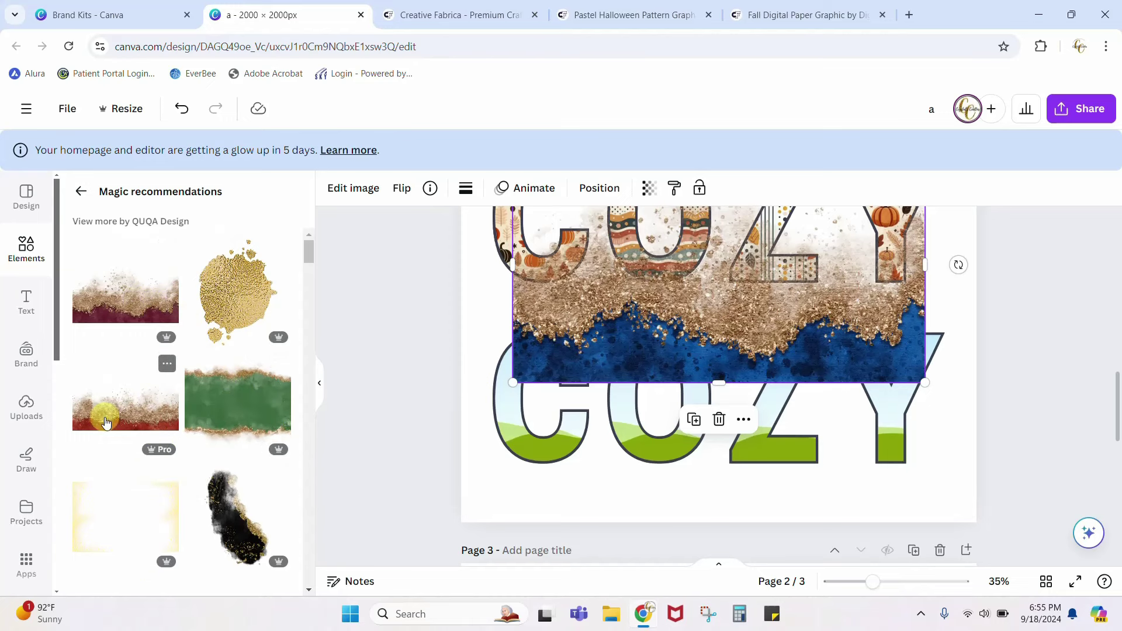
pyautogui.scroll(-5, 106, 420)
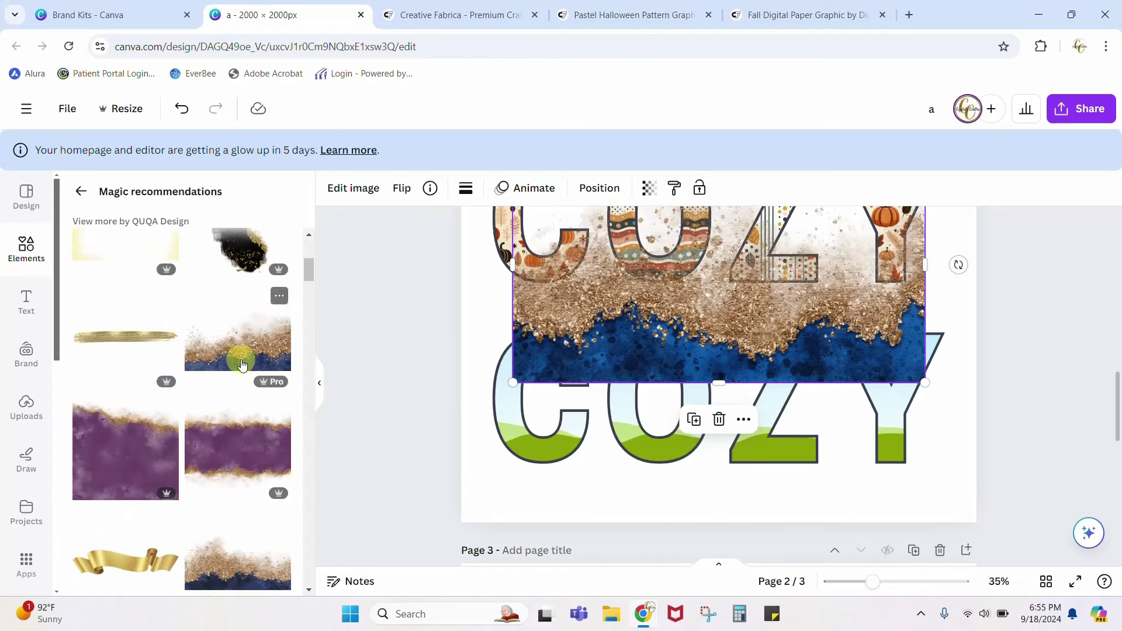
pyautogui.scroll(-6, 242, 365)
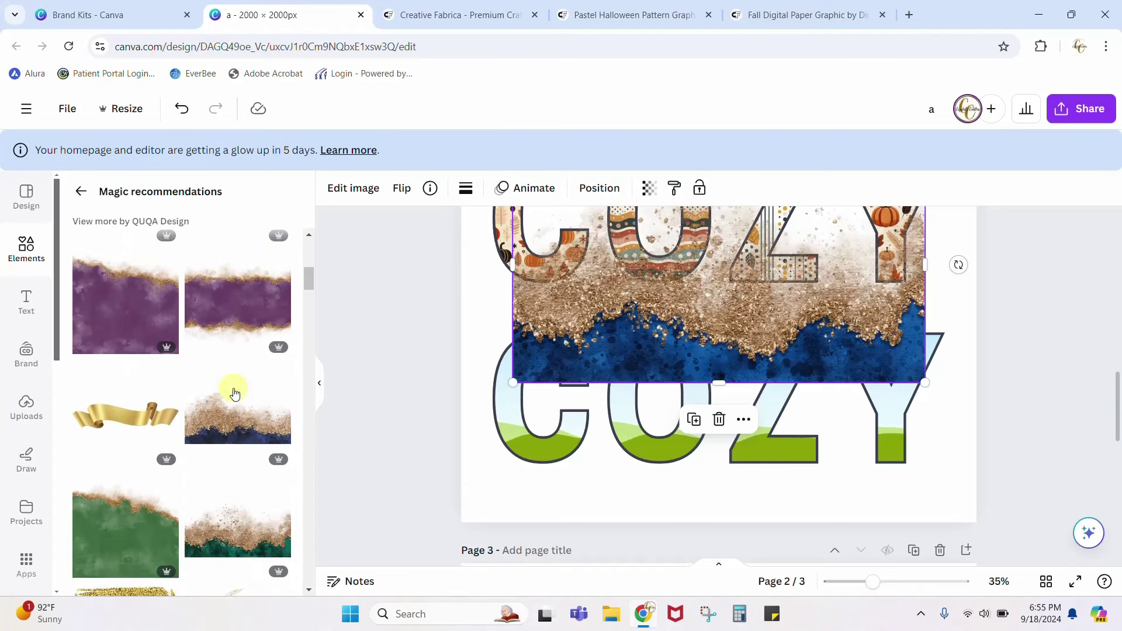
pyautogui.scroll(-8, 228, 456)
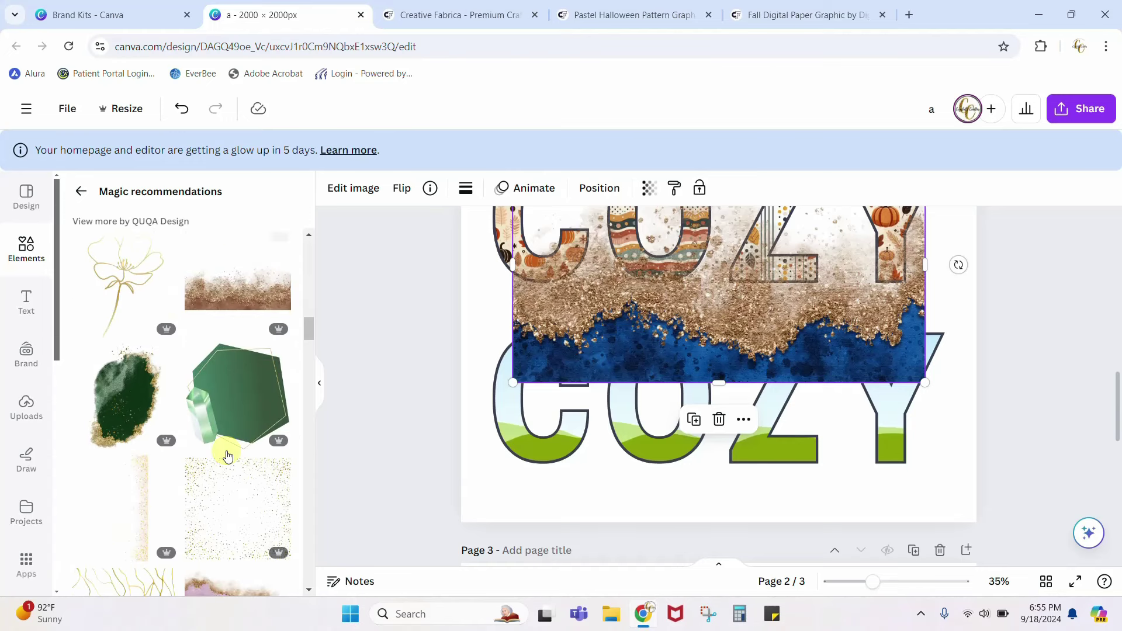
pyautogui.press('Delete')
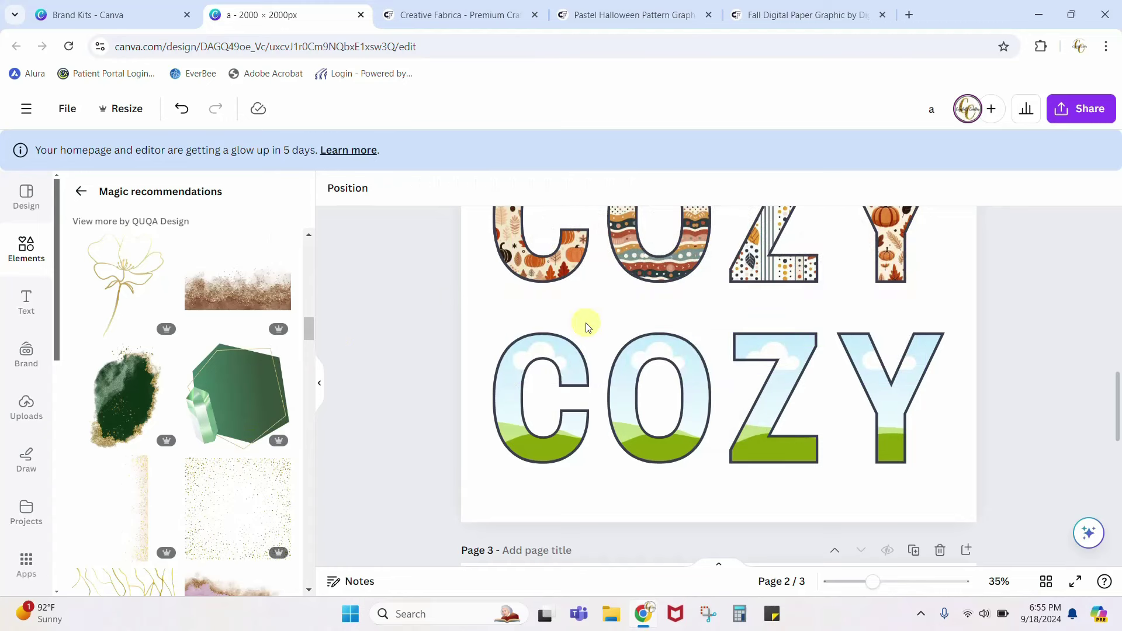
# Fill the lower row's C frame with the red-based gold glitter graphic and adjust the image's position inside the frame.
pyautogui.scroll(10, 232, 364)
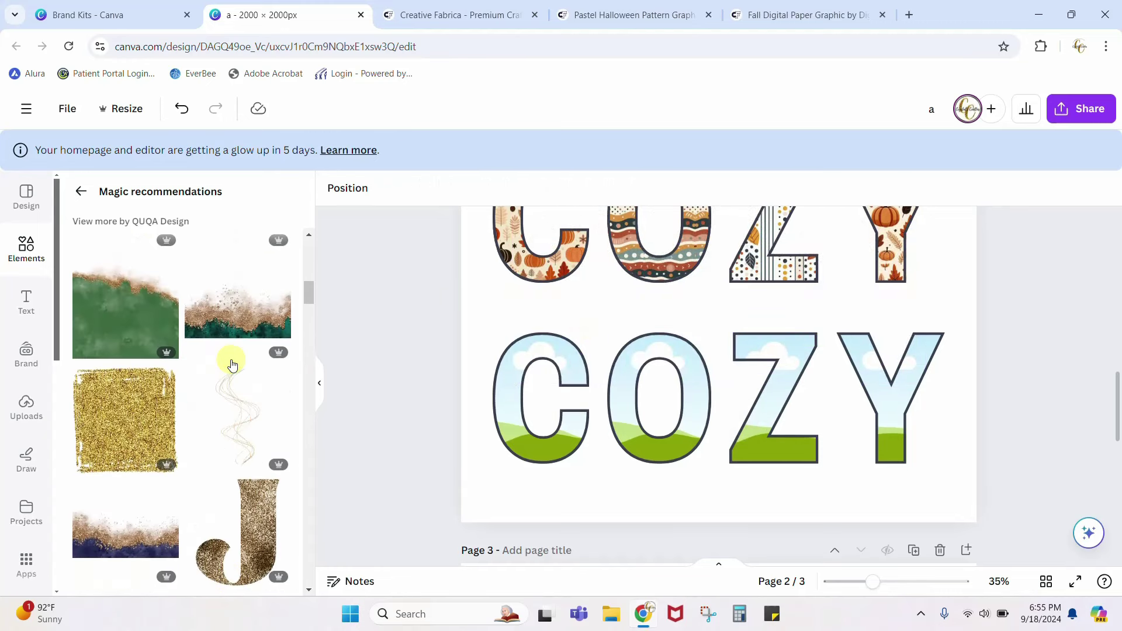
pyautogui.scroll(5, 232, 364)
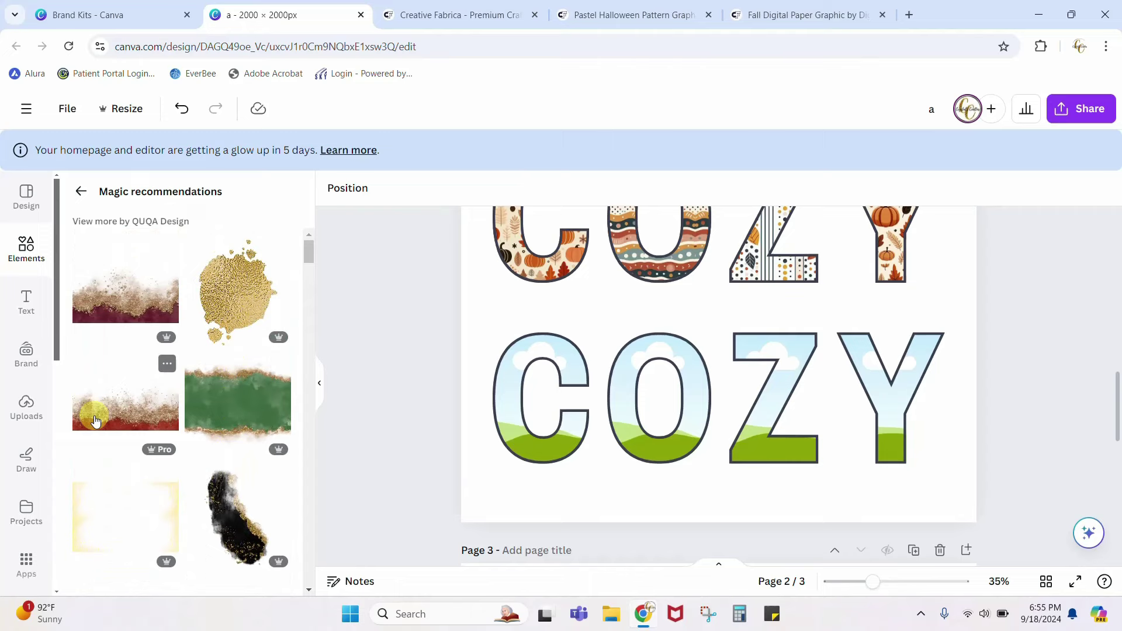
pyautogui.moveTo(96, 420); pyautogui.dragTo(514, 413)
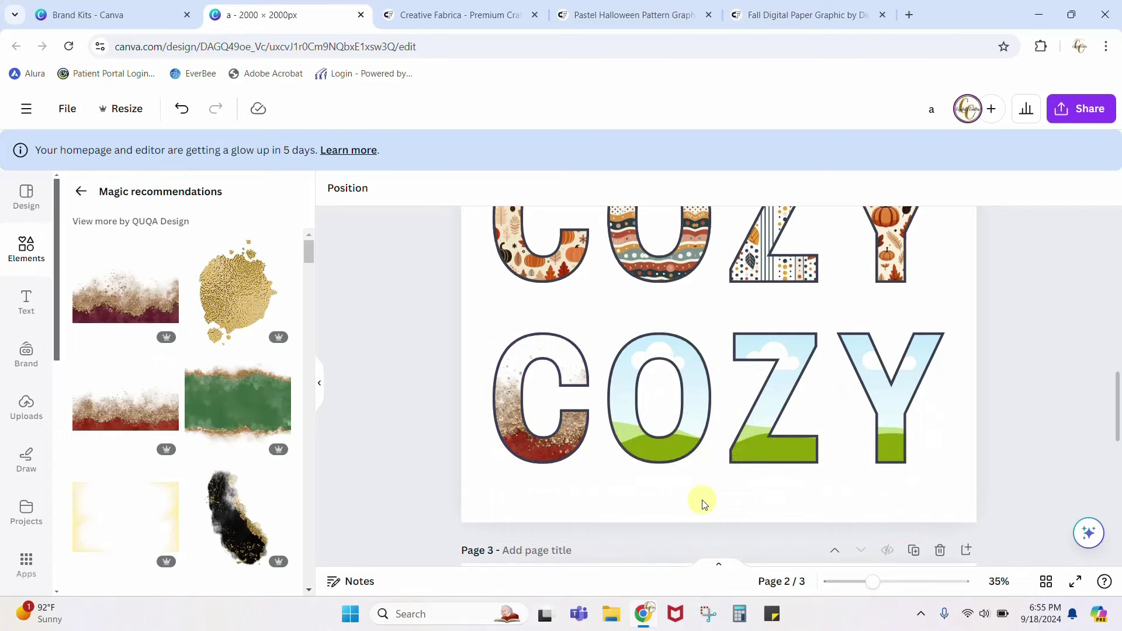
pyautogui.click(518, 437)
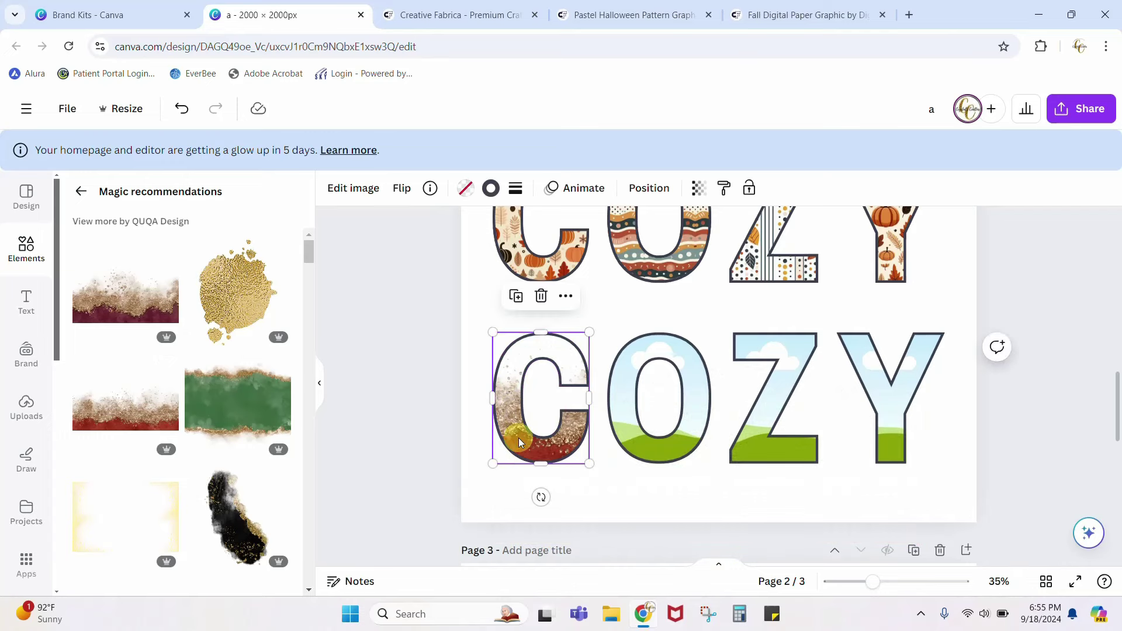
pyautogui.doubleClick(570, 447)
pyautogui.moveTo(626, 443)
pyautogui.mouseDown()
pyautogui.moveTo(677, 446)
pyautogui.moveTo(563, 443)
pyautogui.moveTo(654, 446)
pyautogui.moveTo(634, 446)
pyautogui.mouseUp()
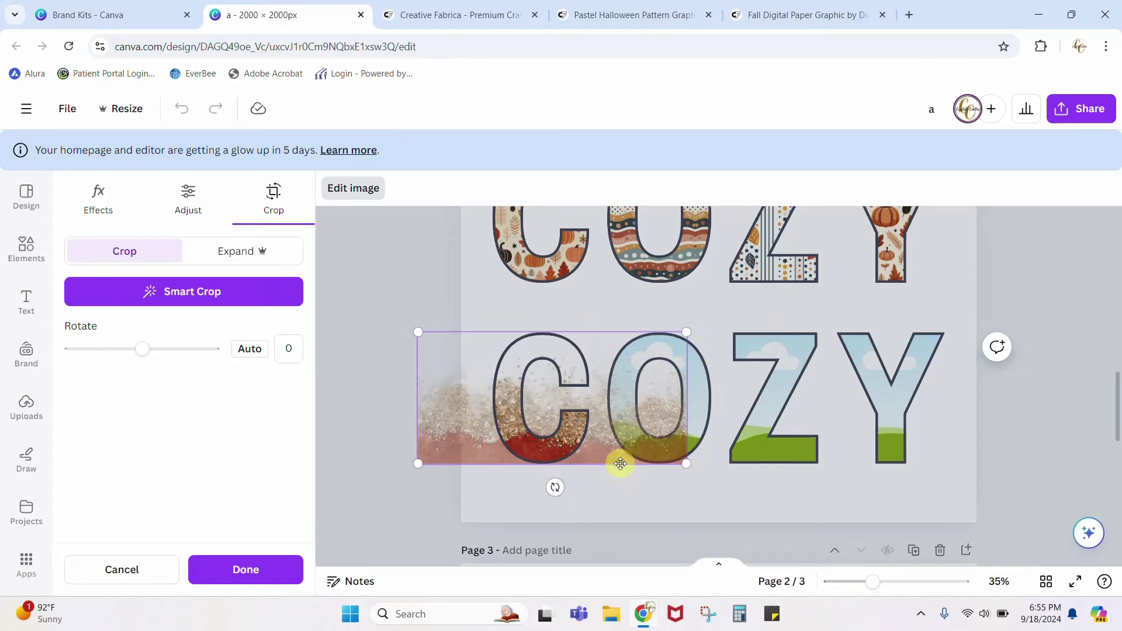
pyautogui.click(591, 505)
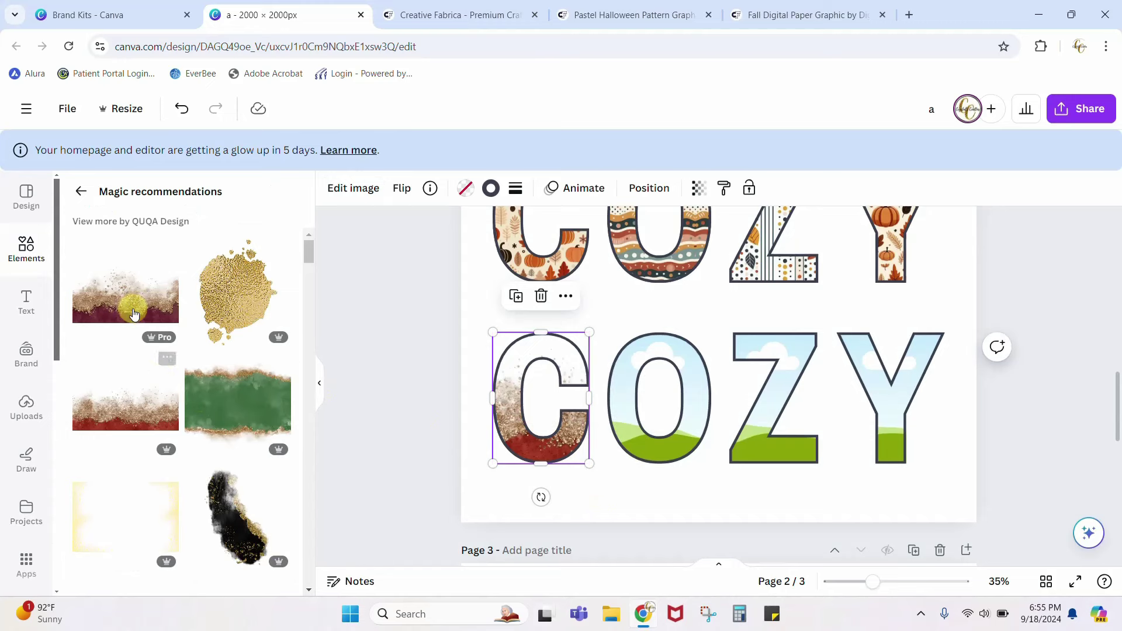
# Fill the lower row's O frame with the burgundy-based glitter graphic and the Z frame with the blue-based one.
pyautogui.moveTo(120, 315)
pyautogui.moveTo(120, 315); pyautogui.dragTo(622, 403)
pyautogui.scroll(-4, 117, 357)
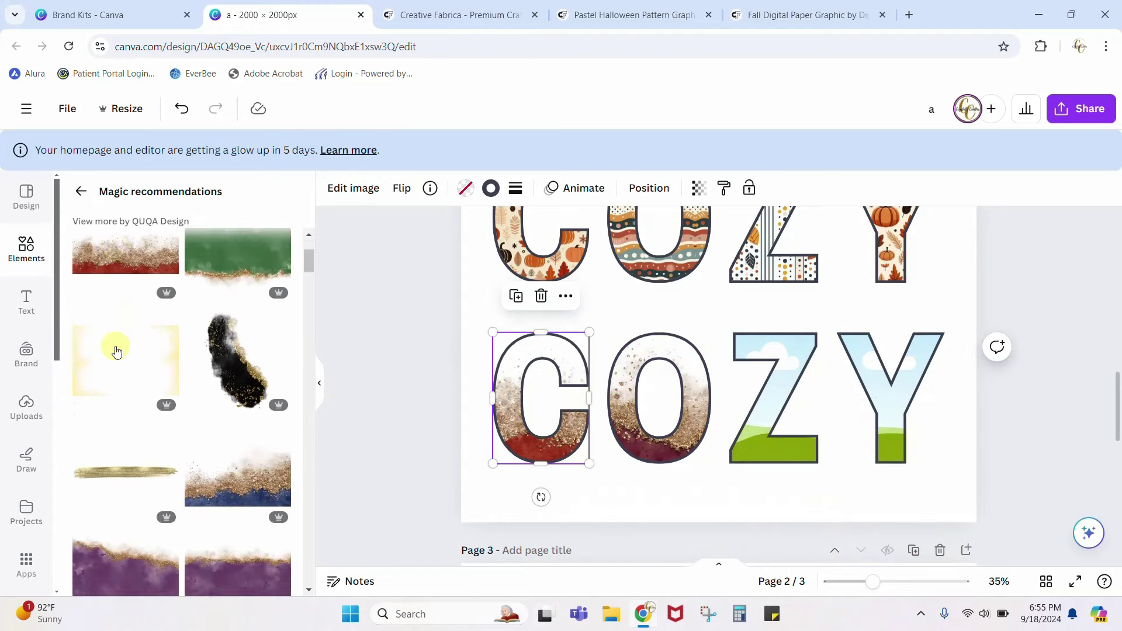
pyautogui.moveTo(228, 422); pyautogui.dragTo(783, 365)
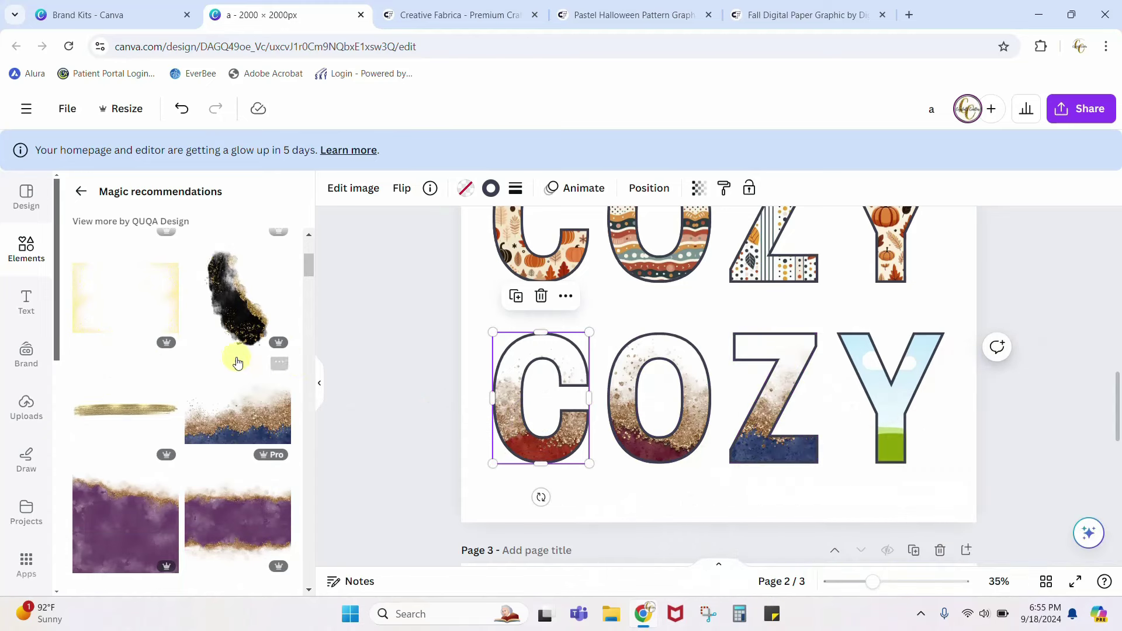
# Fill the lower row's Y frame with the brown glitter graphic from the recommendations and clear the selection.
pyautogui.scroll(-5, 233, 361)
pyautogui.scroll(-9, 237, 363)
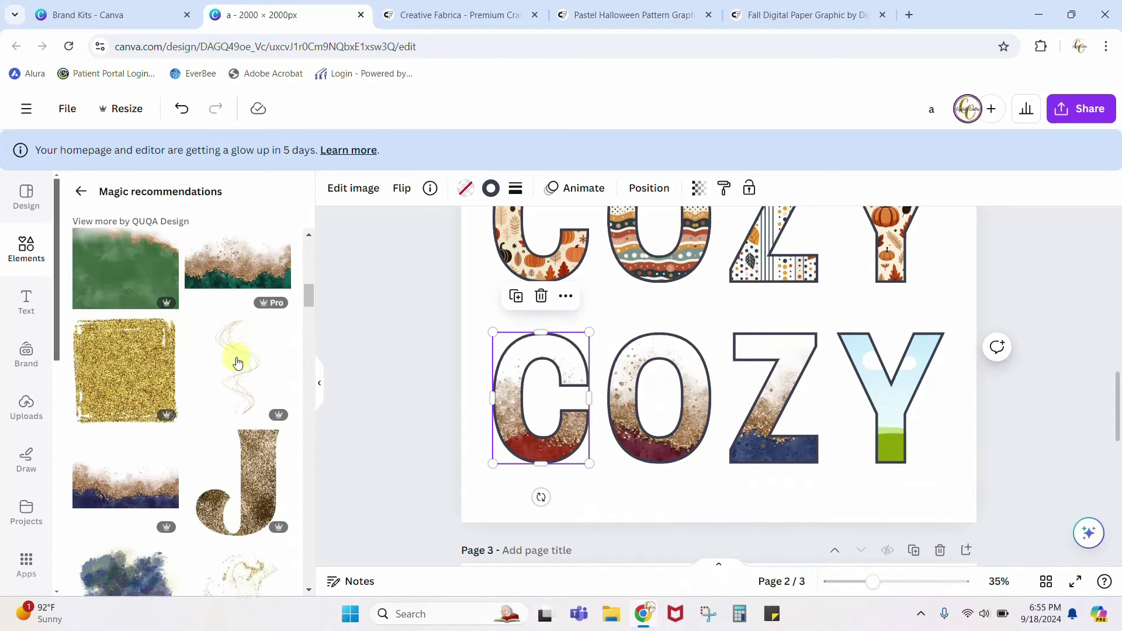
pyautogui.scroll(-3, 237, 362)
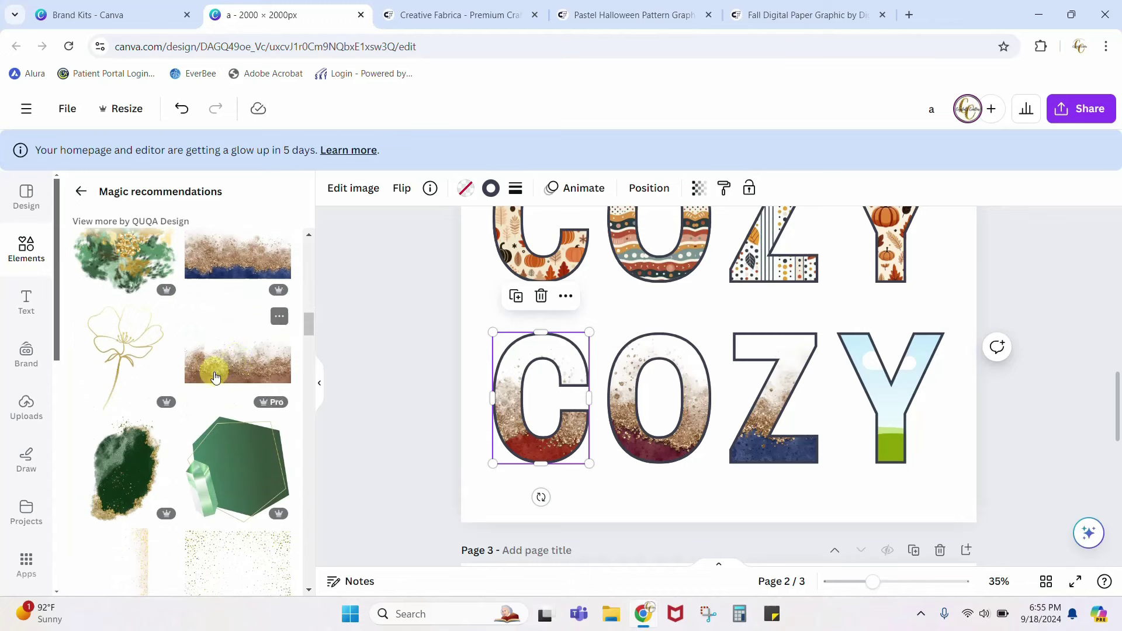
pyautogui.moveTo(222, 369); pyautogui.dragTo(785, 398)
pyautogui.moveTo(847, 374); pyautogui.dragTo(848, 374)
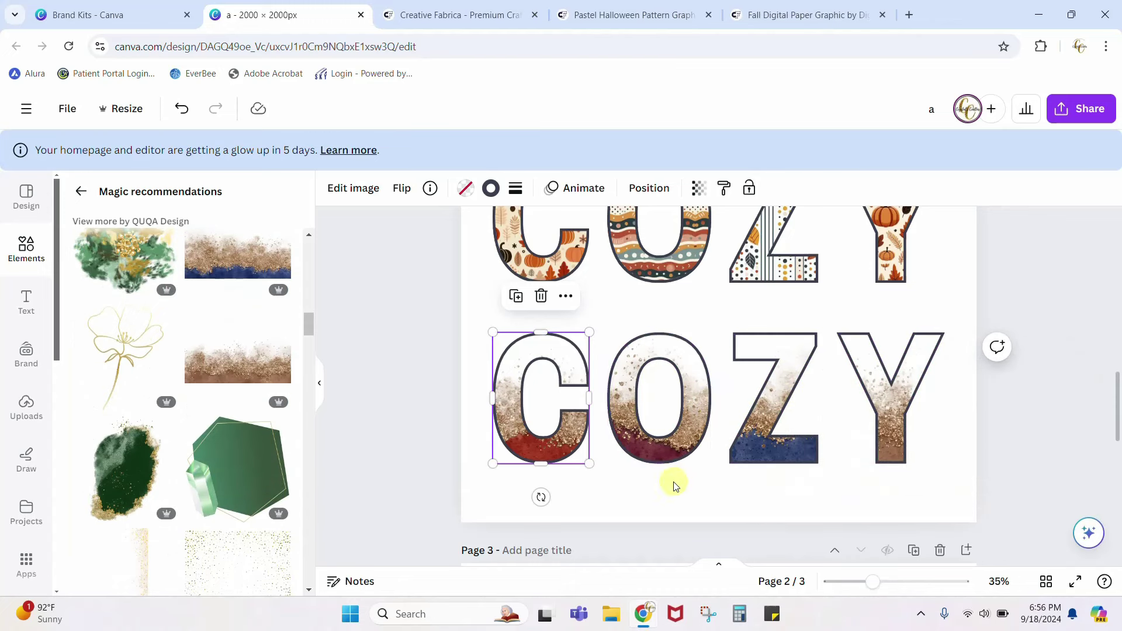
pyautogui.click(406, 493)
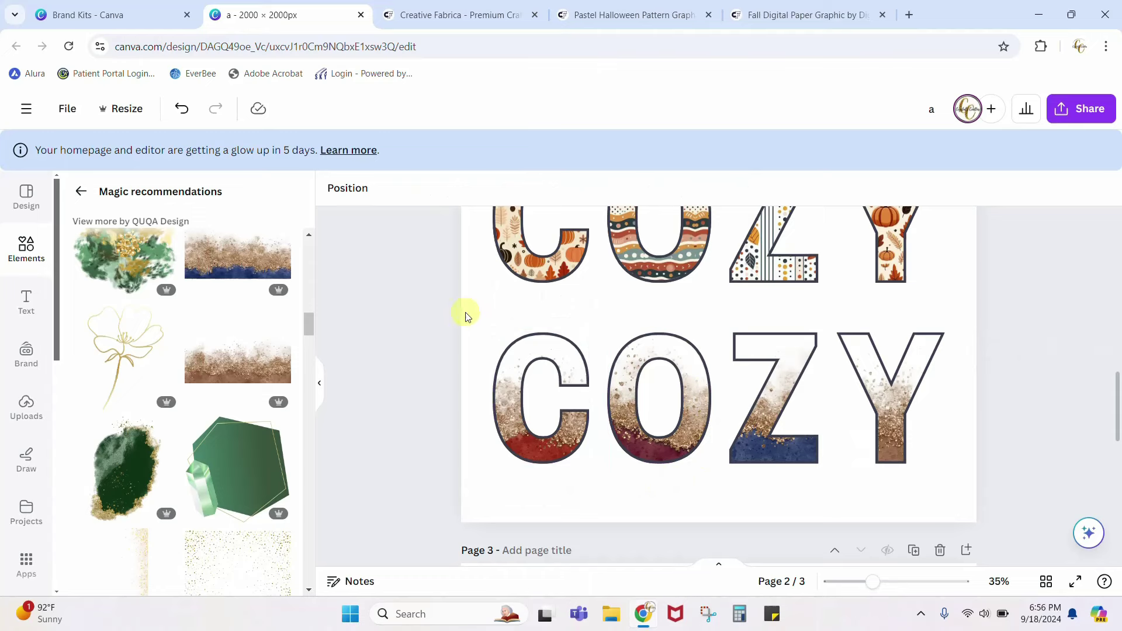
# Move the four glitter-filled COZY letters up so they align exactly over the patterned COZY letters.
pyautogui.moveTo(475, 343); pyautogui.dragTo(966, 498)
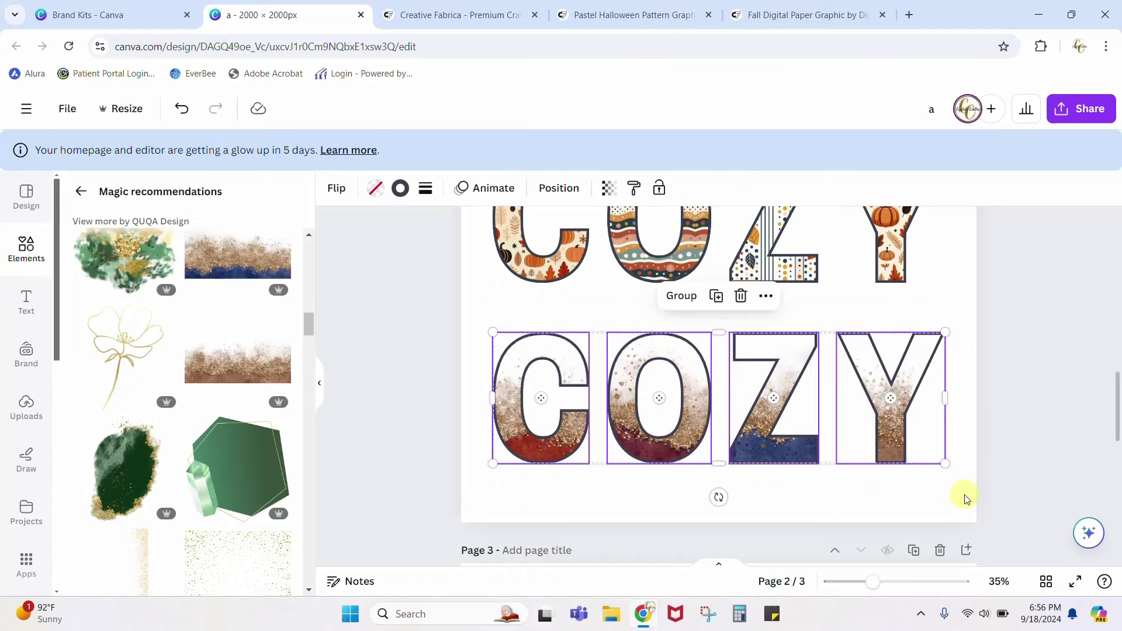
pyautogui.scroll(2, 959, 499)
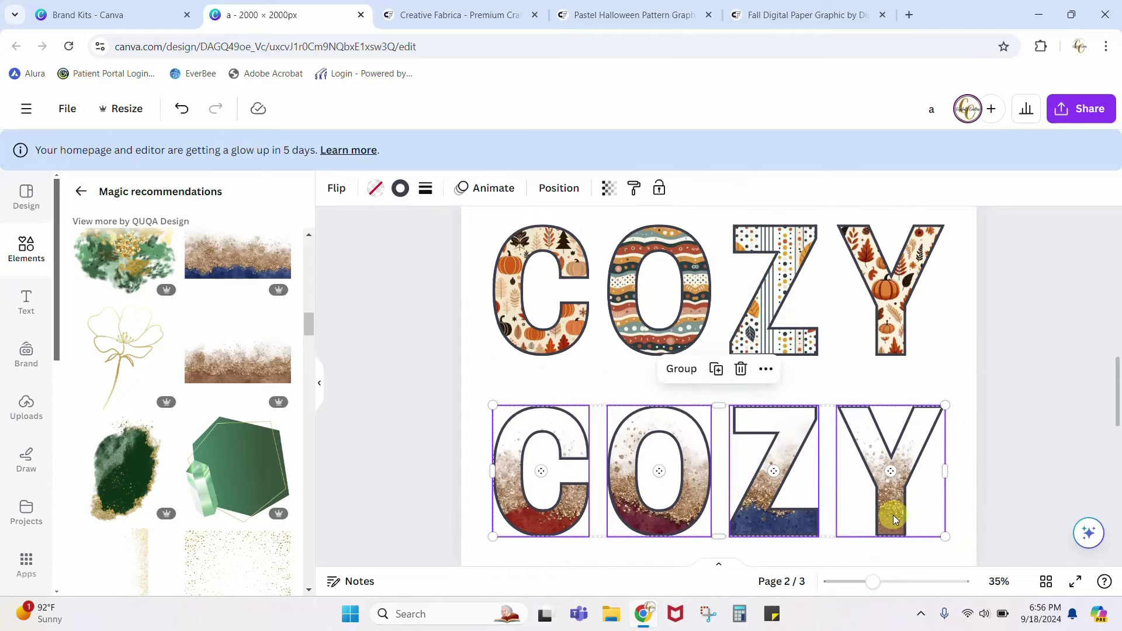
pyautogui.moveTo(889, 514); pyautogui.dragTo(895, 334)
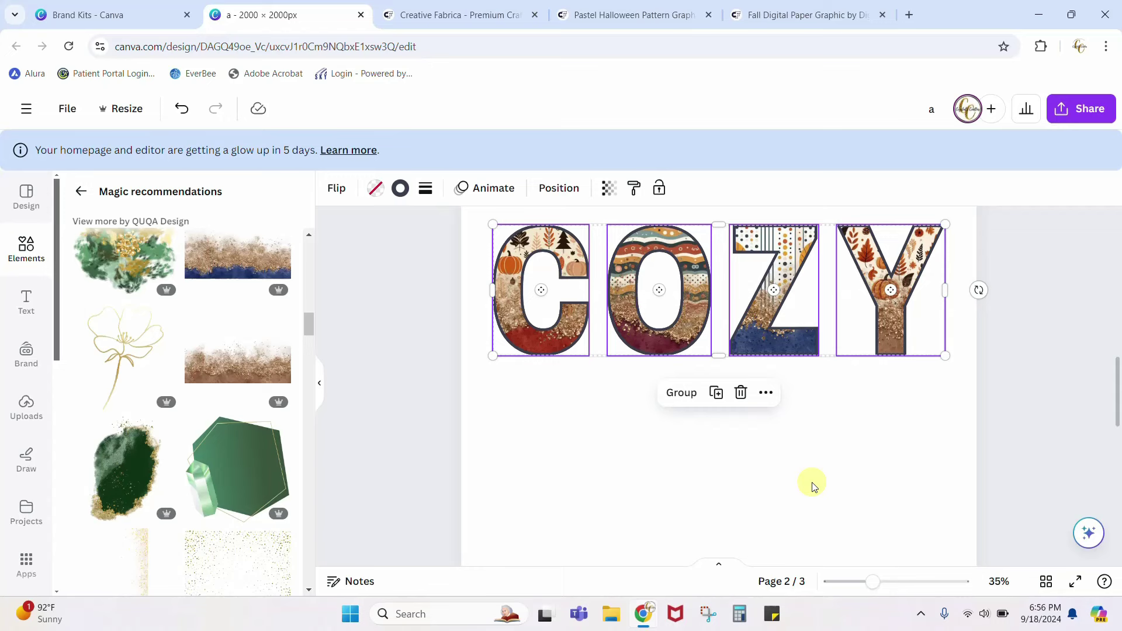
pyautogui.click(815, 487)
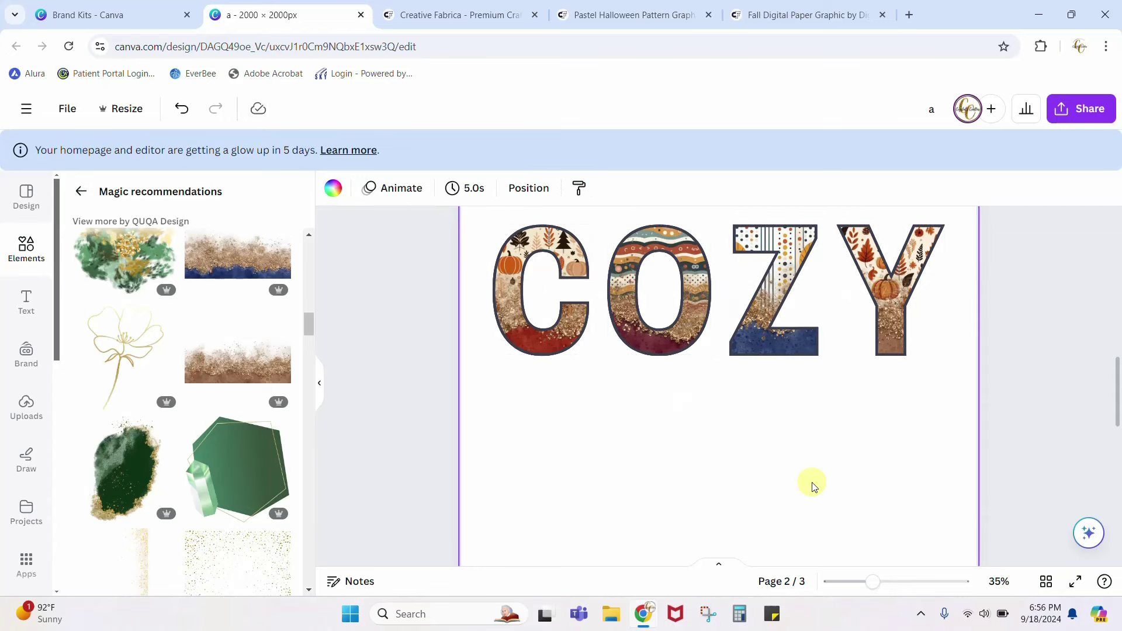
# Group all the stacked patterned and glitter COZY letters on page 2 into one object.
pyautogui.scroll(2, 815, 487)
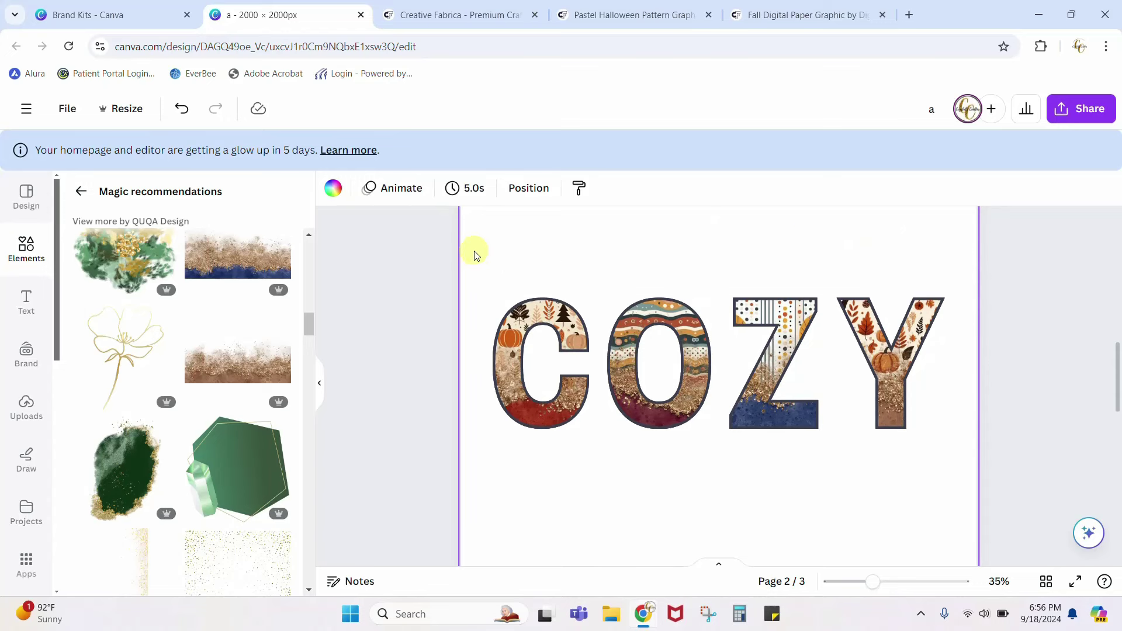
pyautogui.moveTo(476, 240); pyautogui.dragTo(970, 502)
pyautogui.click(682, 262)
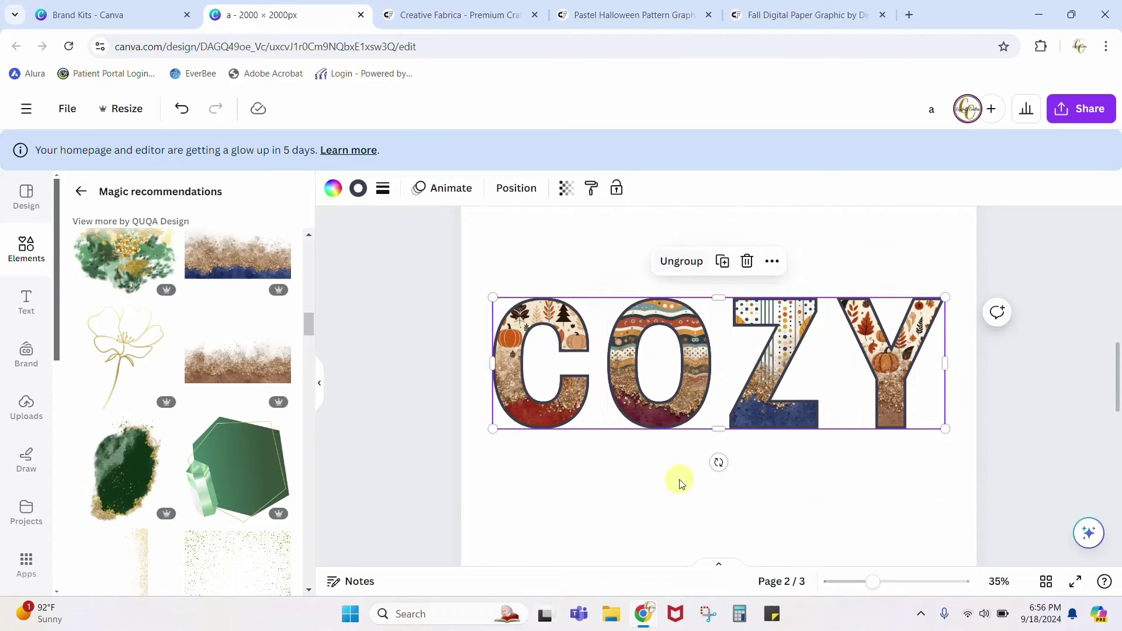
pyautogui.scroll(8, 680, 501)
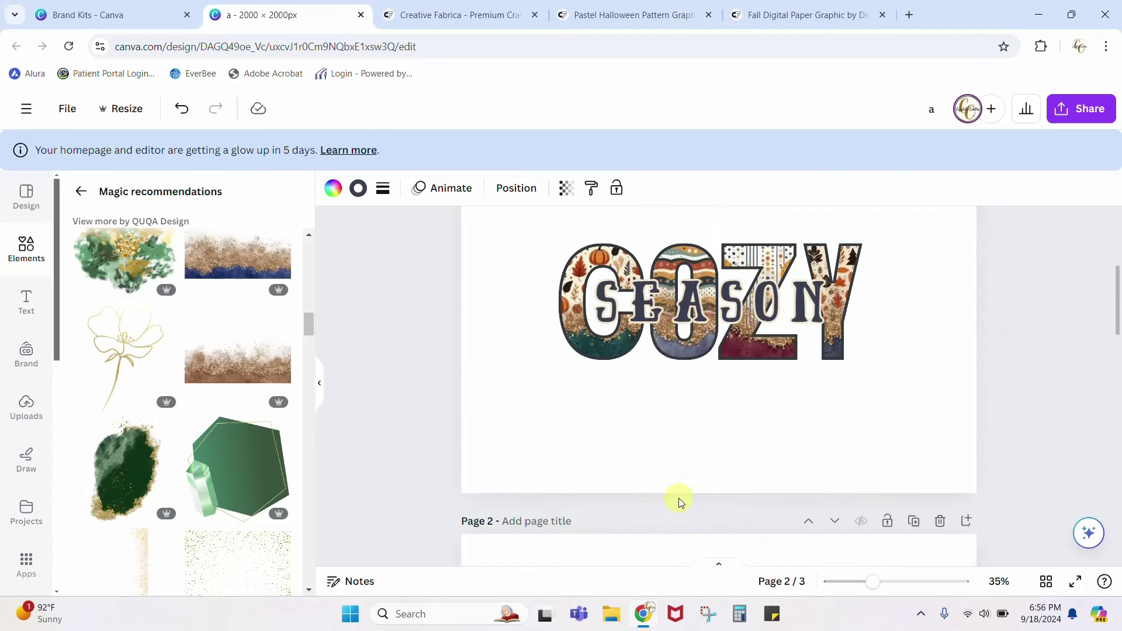
pyautogui.scroll(-7, 692, 364)
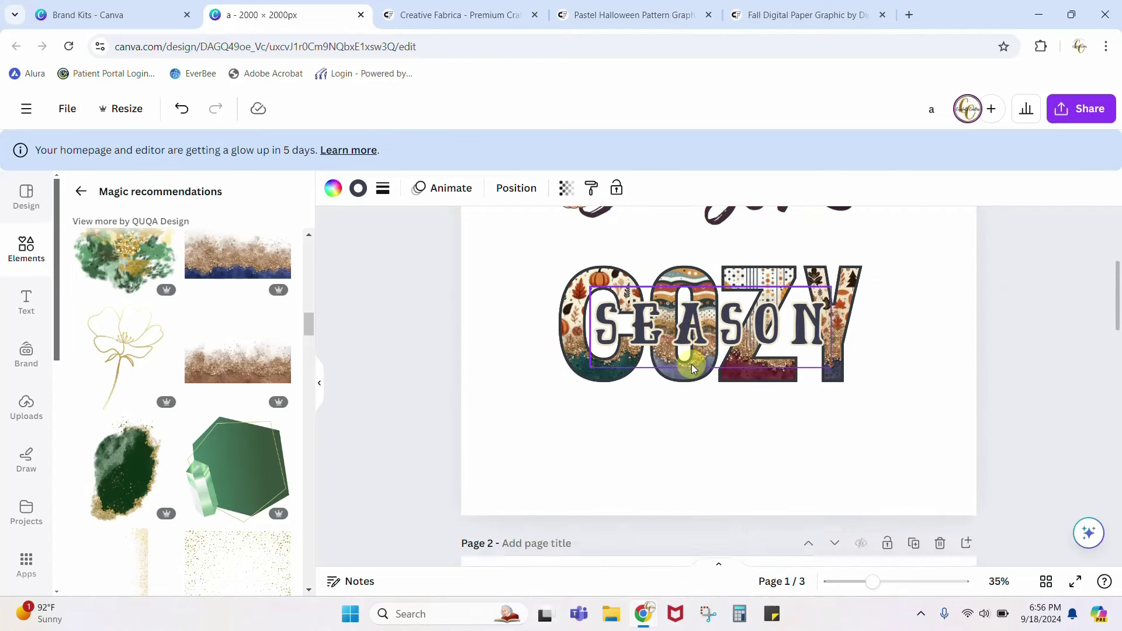
pyautogui.scroll(2, 670, 366)
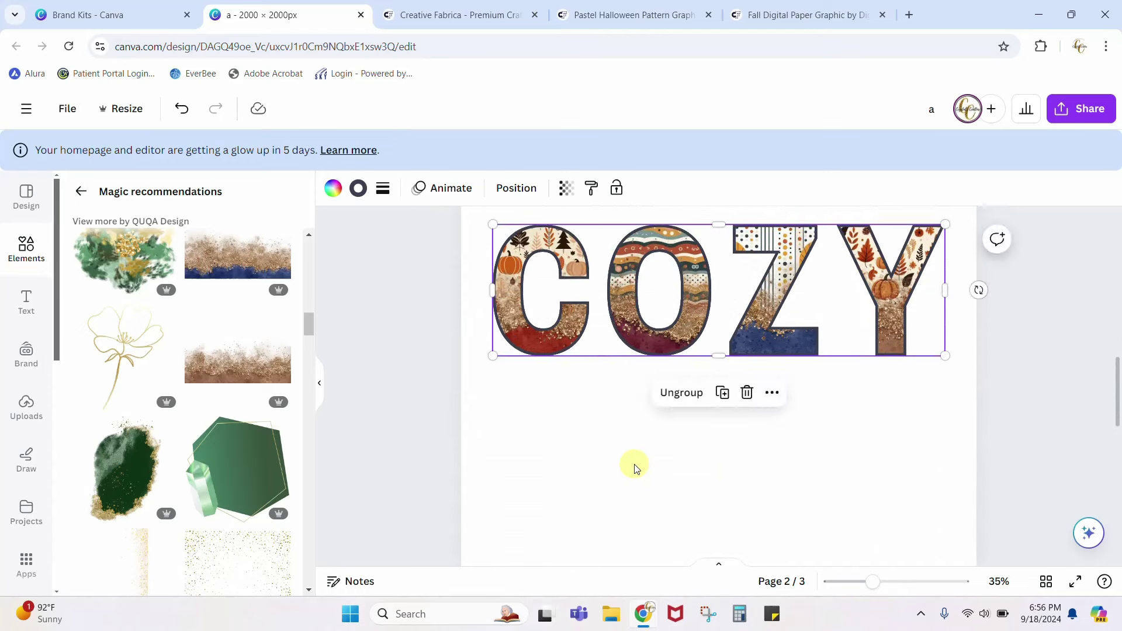
pyautogui.click(636, 467)
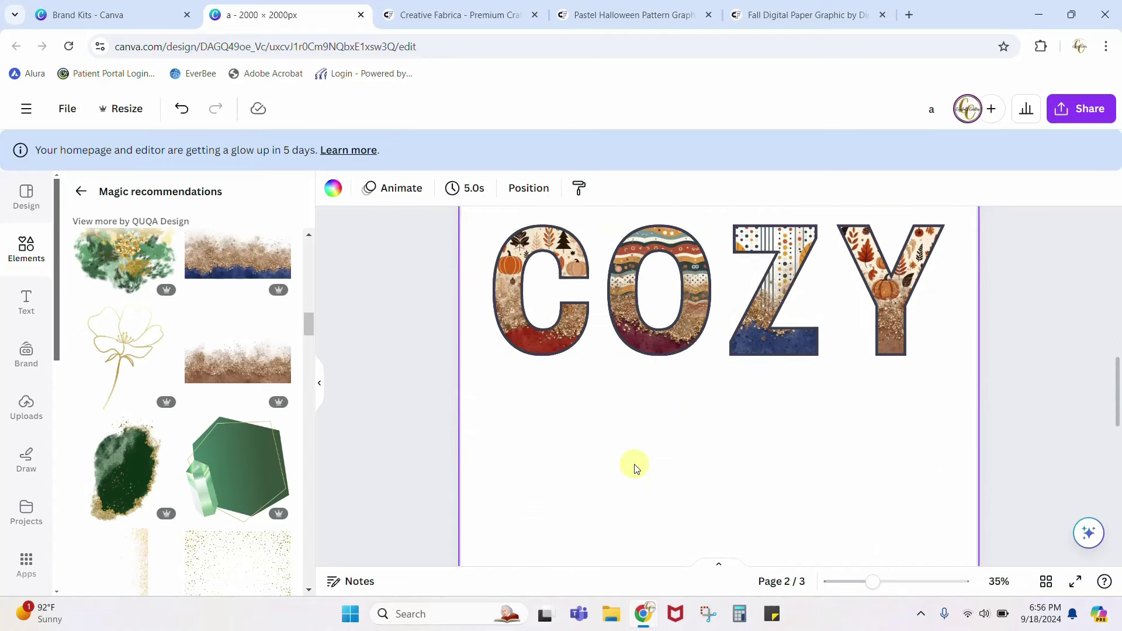
# Add a text box reading SEASON over the COZY letters on page 2.
pyautogui.press('t')
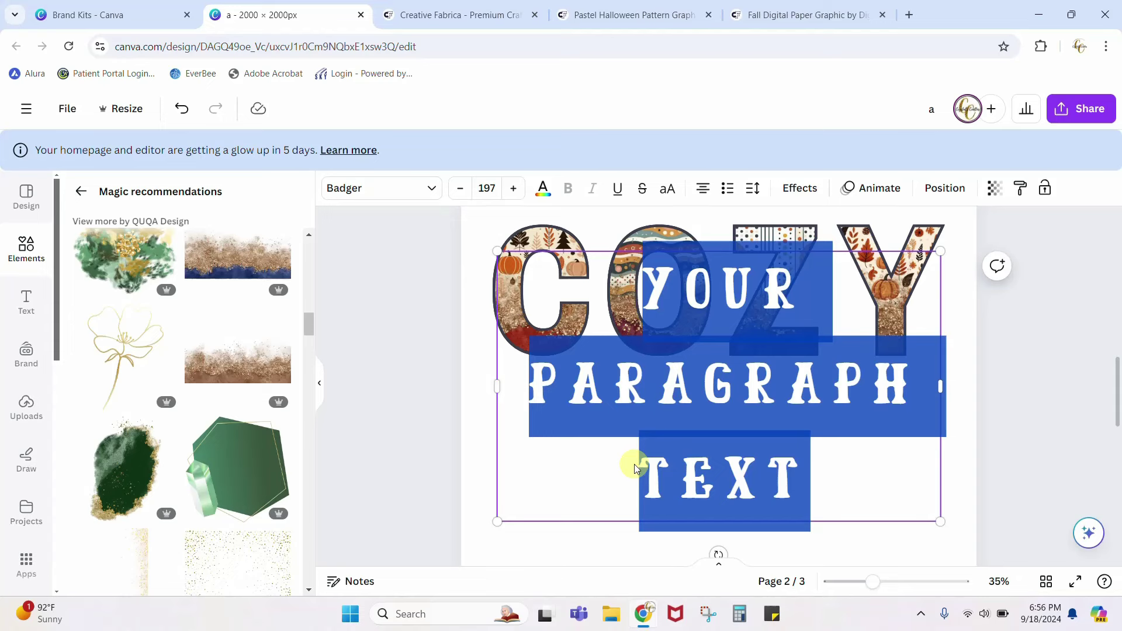
pyautogui.write('SEASON')
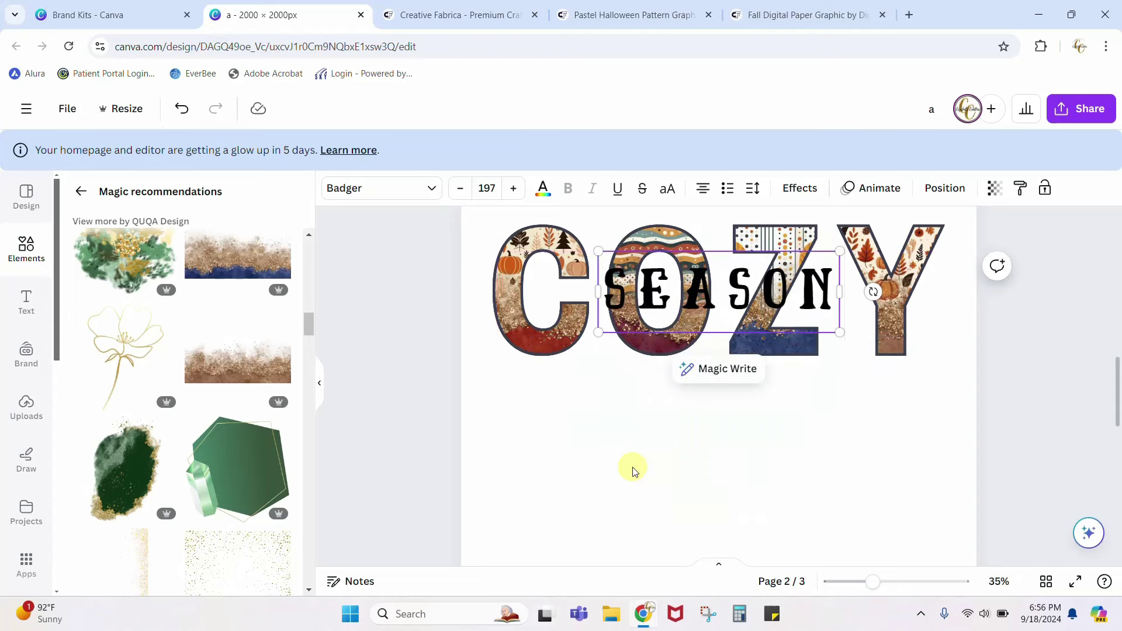
pyautogui.click(636, 471)
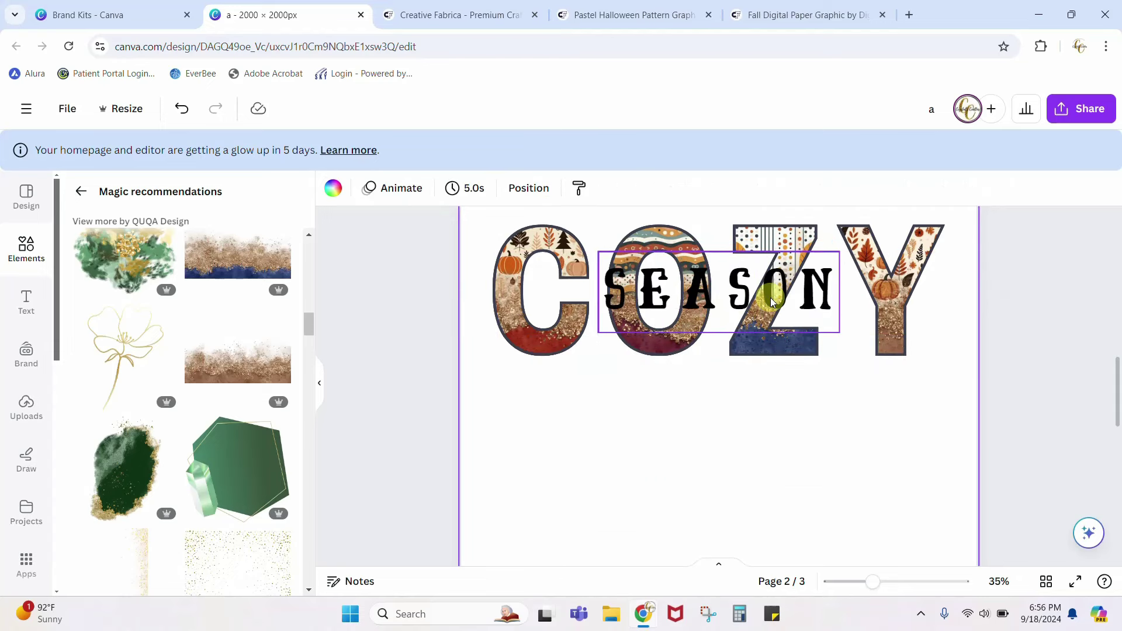
pyautogui.scroll(5, 756, 331)
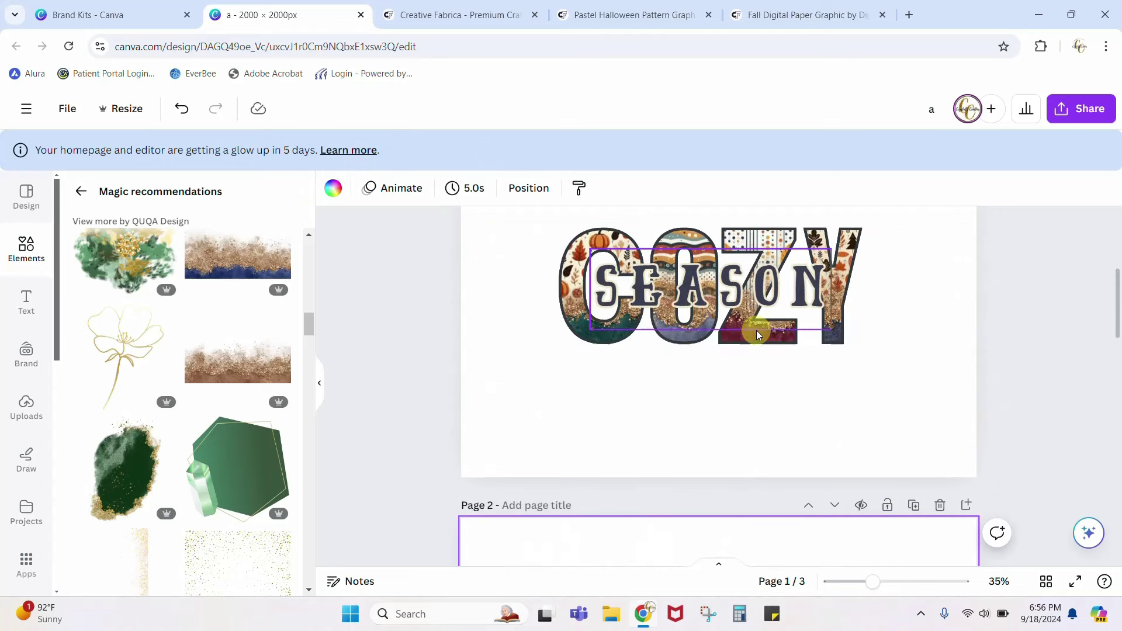
pyautogui.scroll(-5, 756, 331)
# Recolor the SEASON text on page 2 with the navy document color #393f52.
pyautogui.click(707, 295)
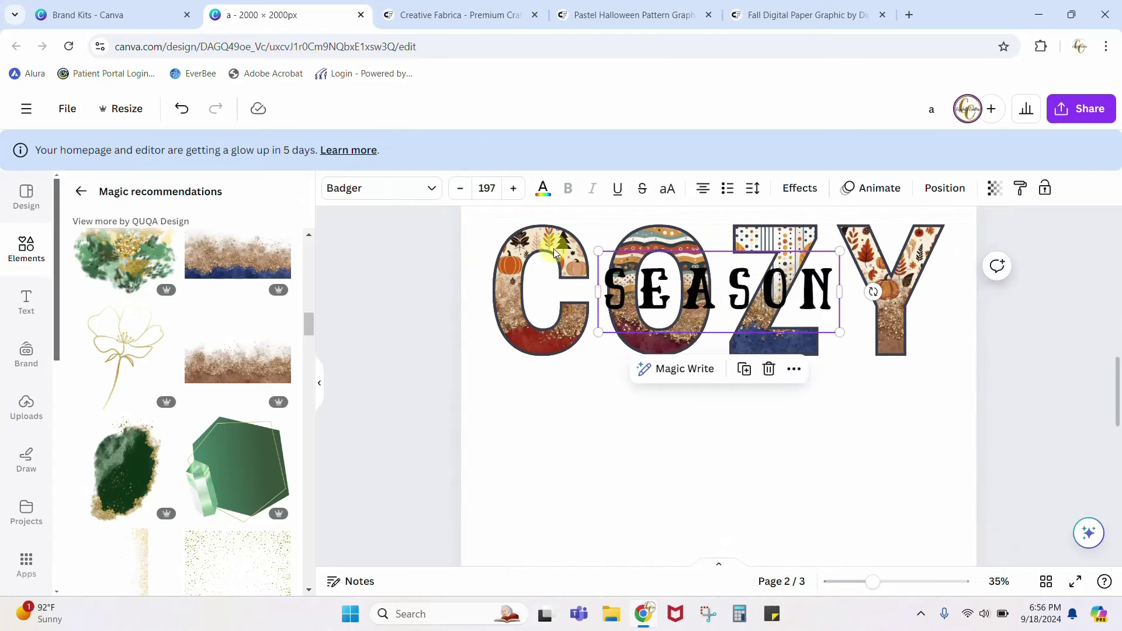
pyautogui.click(543, 188)
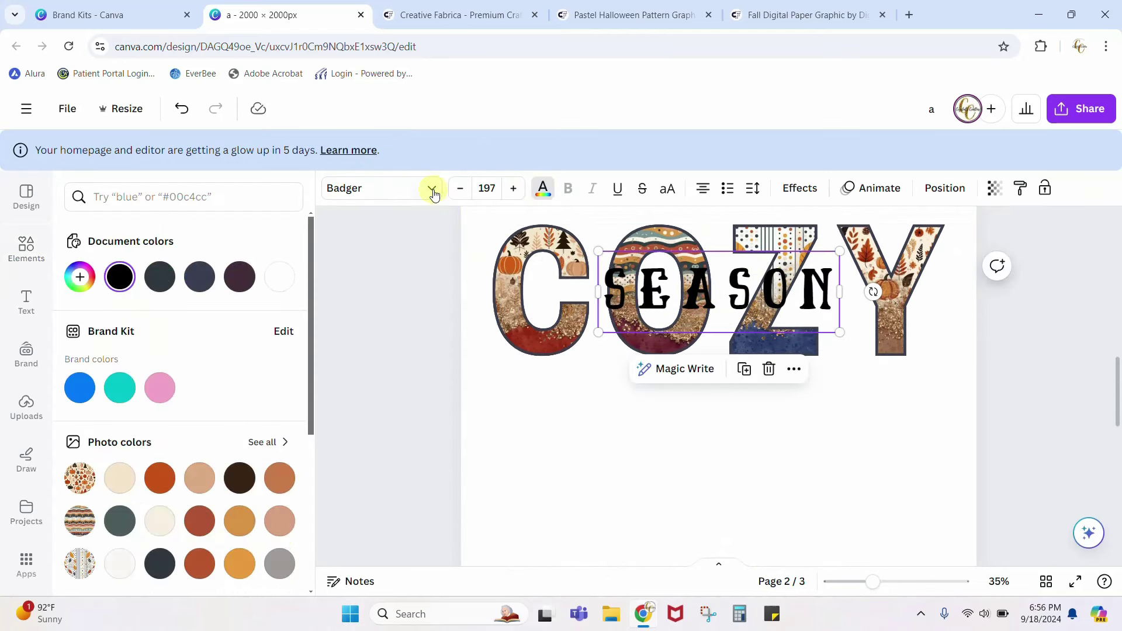
pyautogui.click(159, 277)
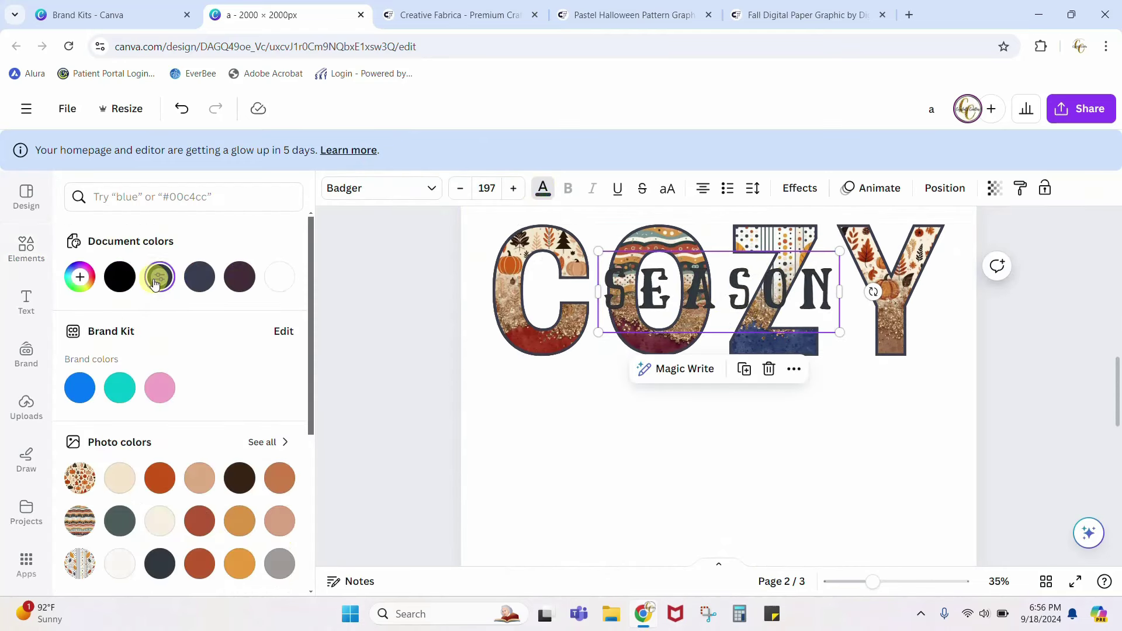
pyautogui.click(195, 283)
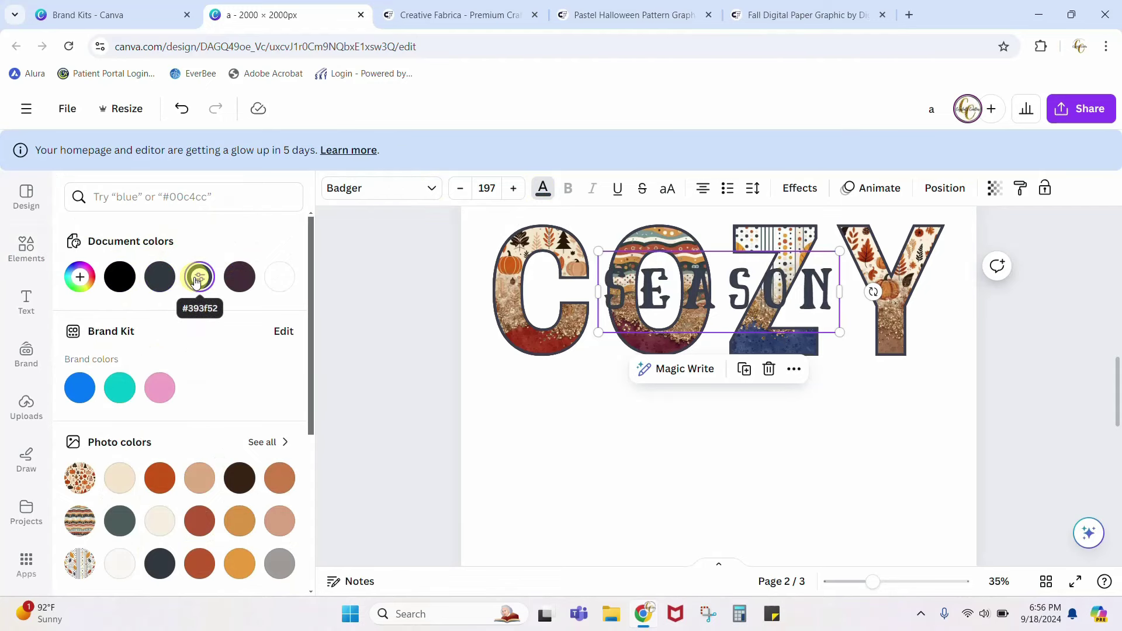
pyautogui.click(527, 286)
# Apply the Outline effect to the SEASON text and sample the outline color #F9F0DD from the cream background inside the Y.
pyautogui.scroll(5, 526, 288)
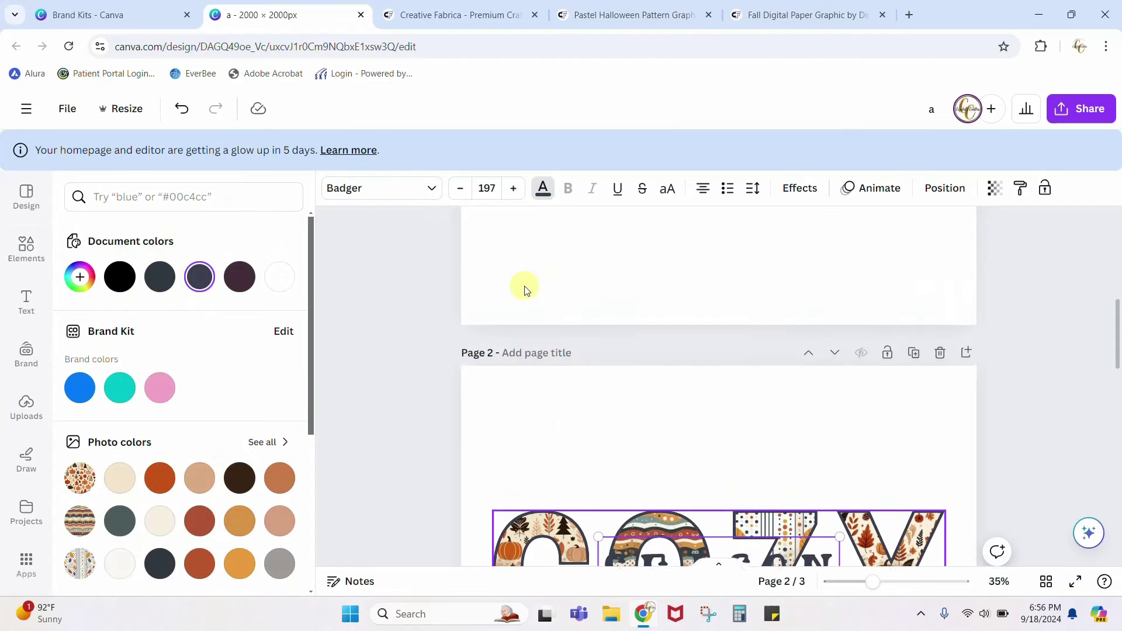
pyautogui.scroll(3, 525, 289)
pyautogui.scroll(-5, 526, 288)
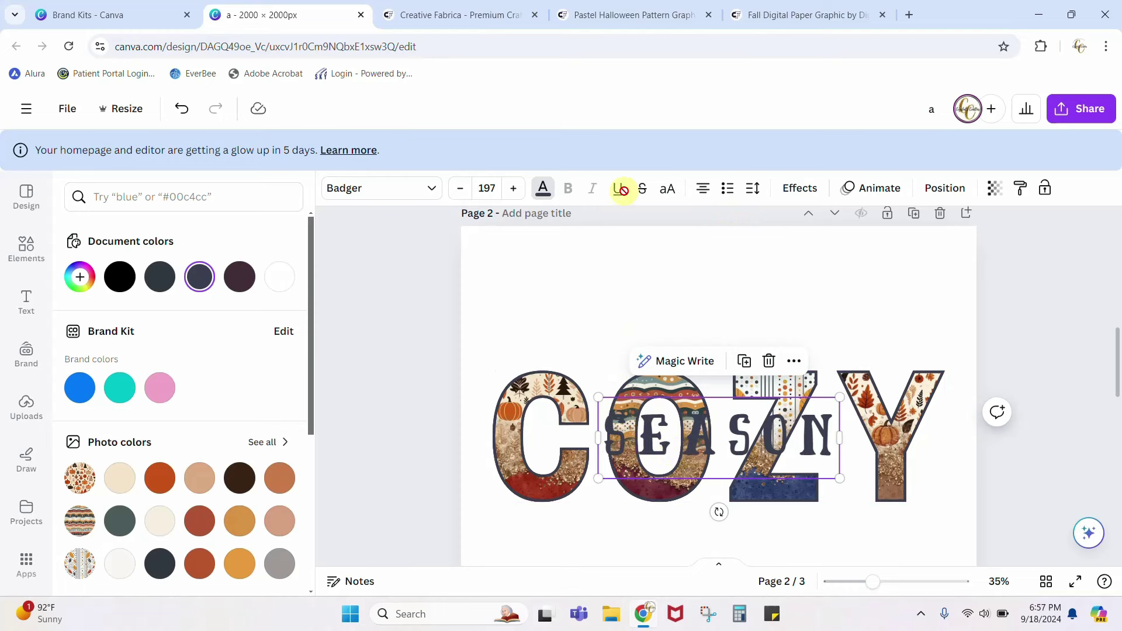
pyautogui.click(800, 189)
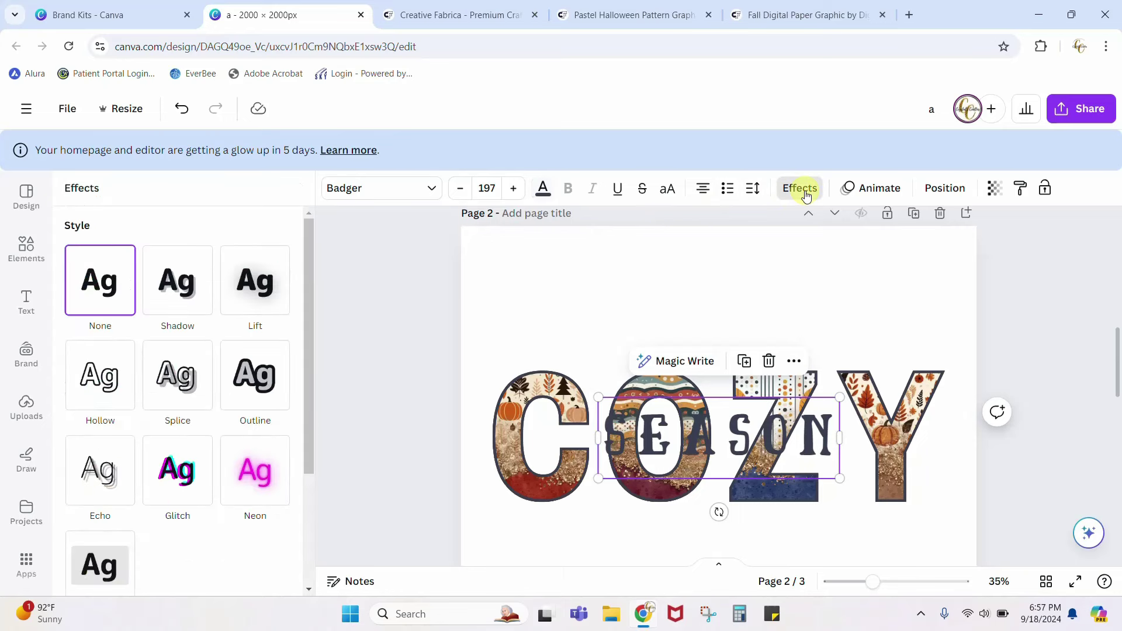
pyautogui.click(234, 395)
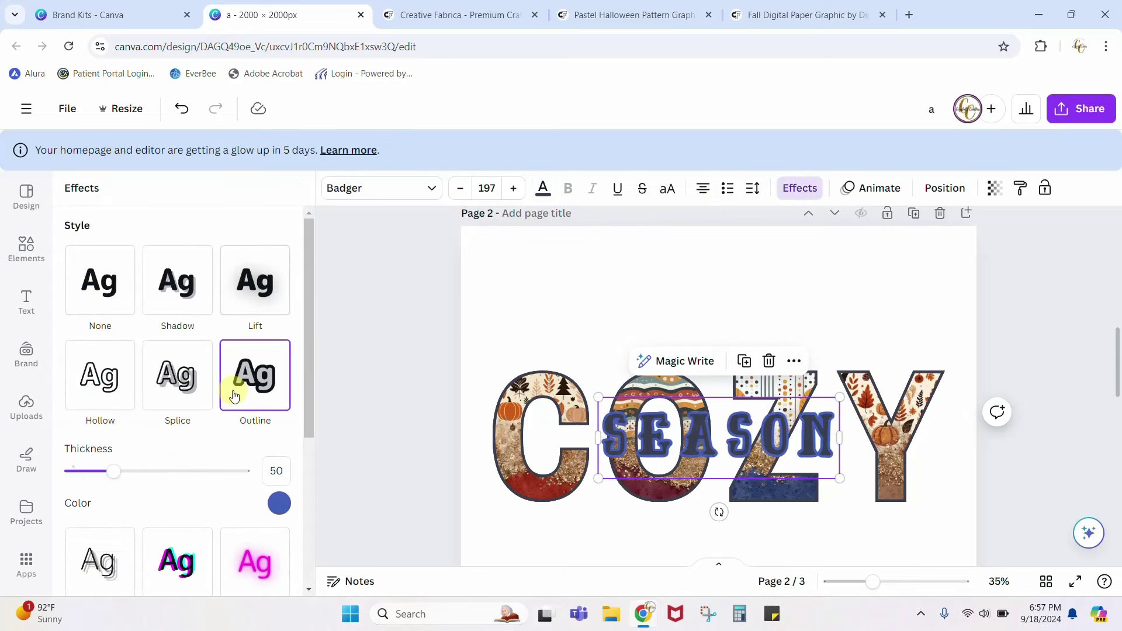
pyautogui.click(279, 503)
pyautogui.scroll(-3, 217, 388)
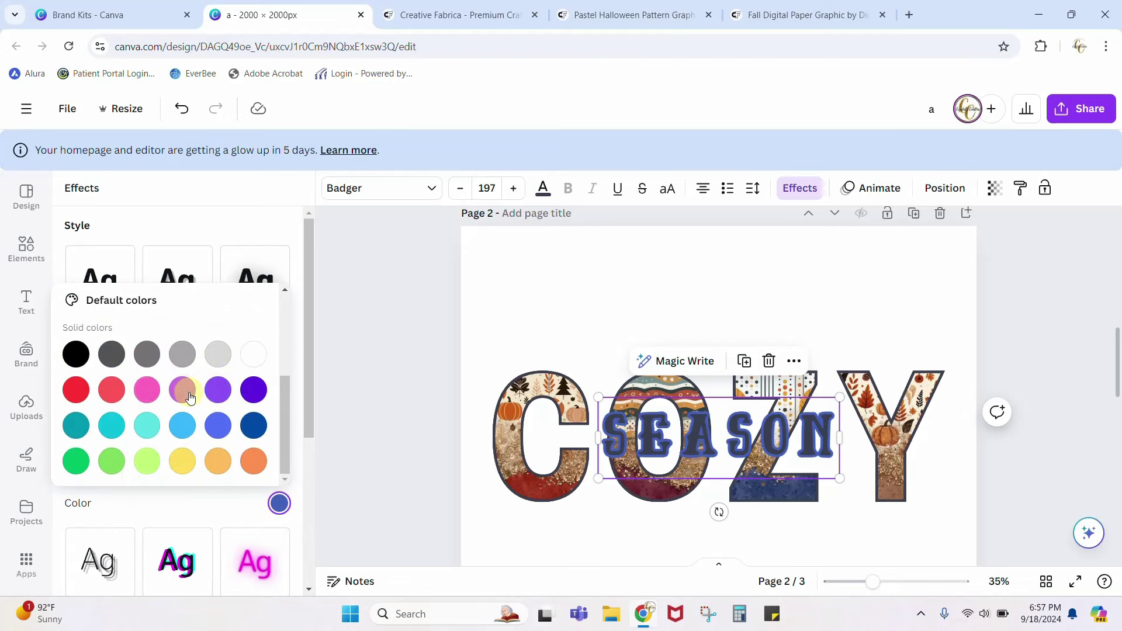
pyautogui.scroll(3, 186, 377)
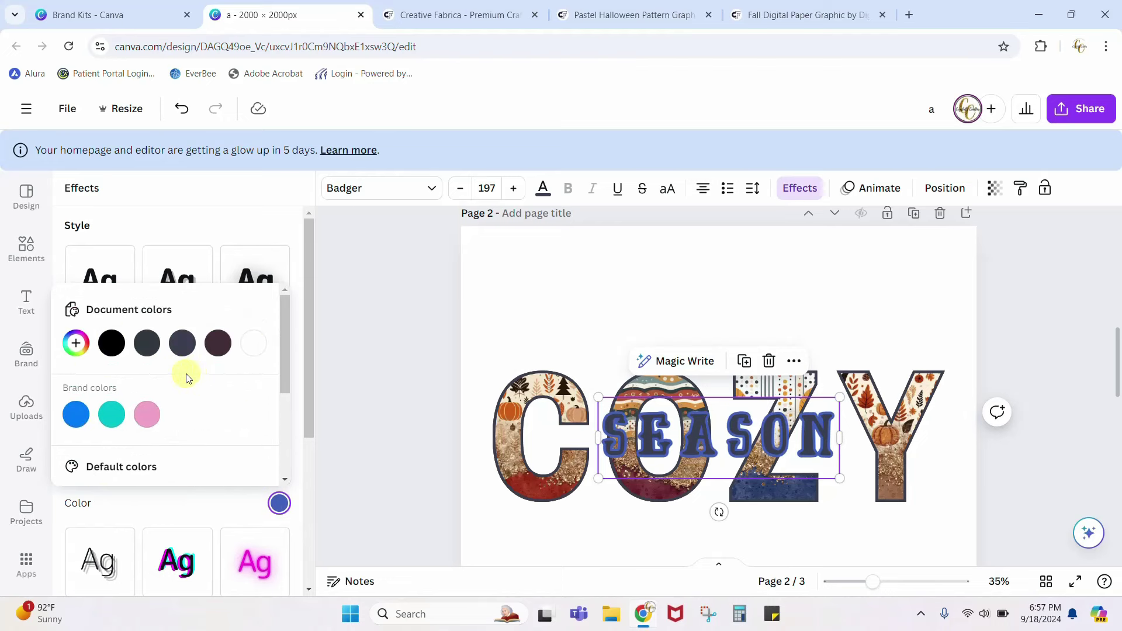
pyautogui.click(76, 346)
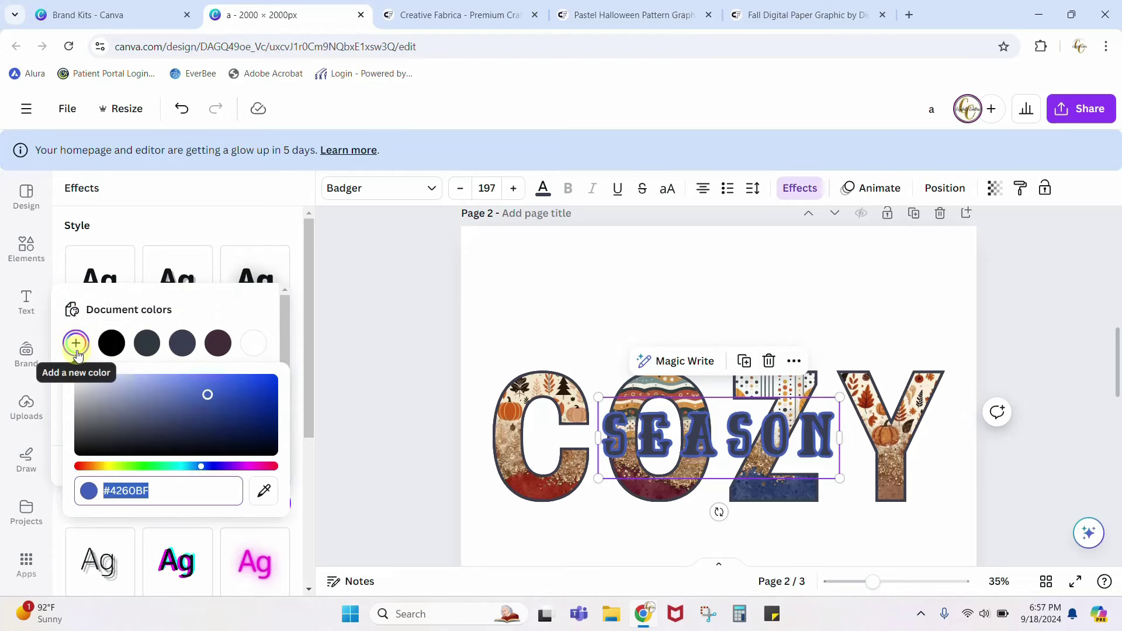
pyautogui.click(262, 496)
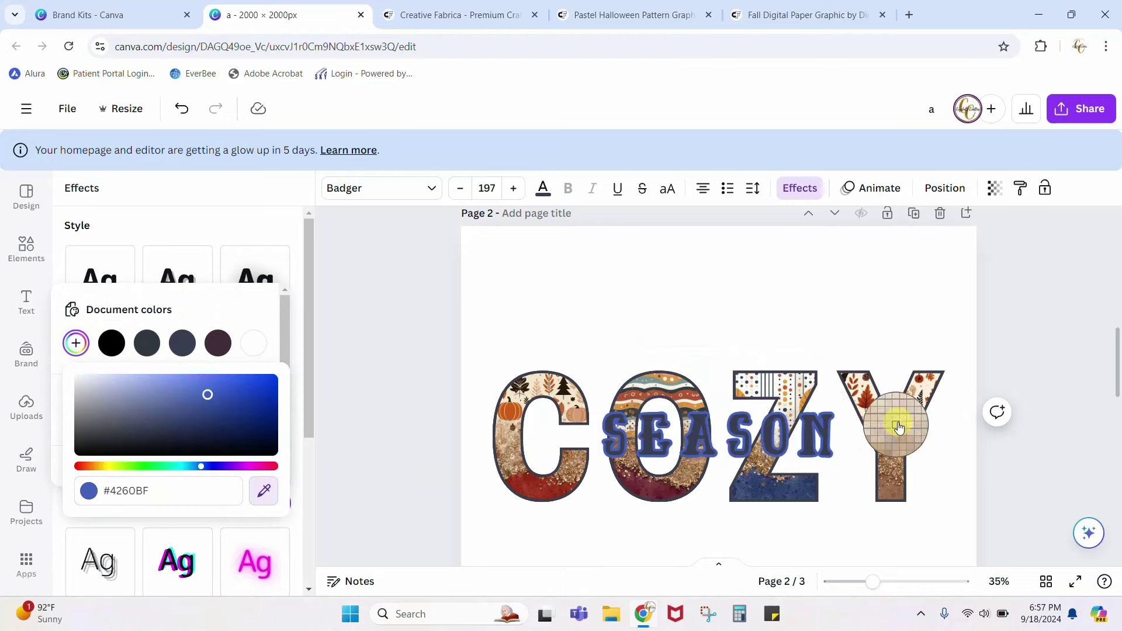
pyautogui.click(864, 389)
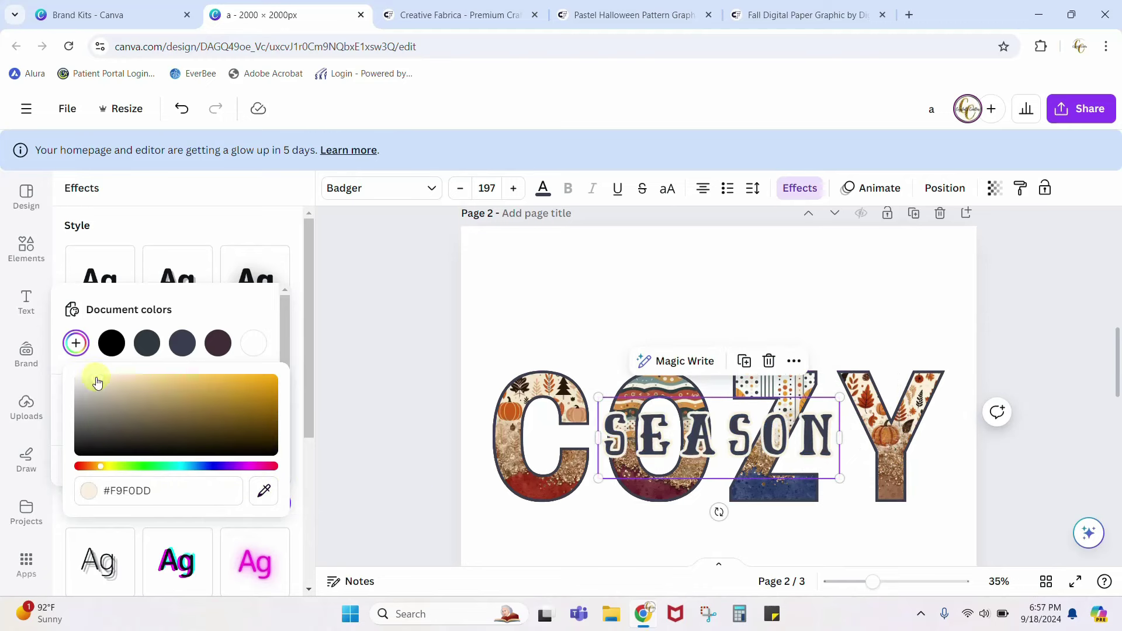
# Adjust the SEASON outline to a slightly deeper, warmer cream and set its thickness to 39.
pyautogui.moveTo(97, 379); pyautogui.dragTo(123, 370)
pyautogui.click(300, 359)
pyautogui.moveTo(113, 471)
pyautogui.mouseDown()
pyautogui.moveTo(85, 473)
pyautogui.moveTo(104, 471)
pyautogui.mouseUp()
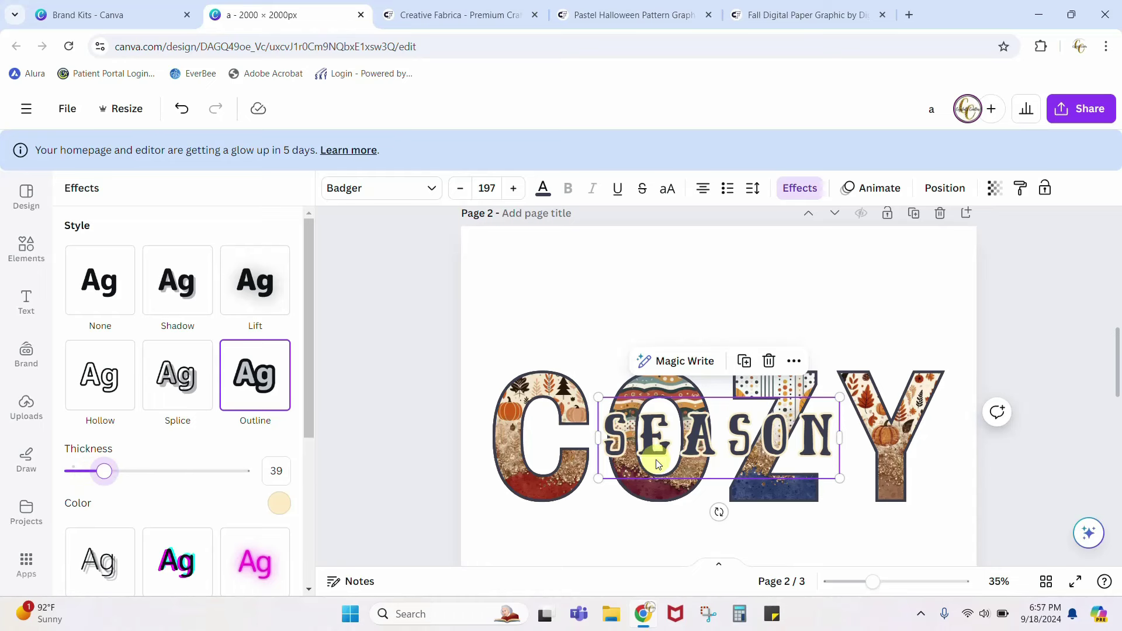
# Widen the SEASON text's letter spacing to 317 and clear the selection.
pyautogui.click(752, 188)
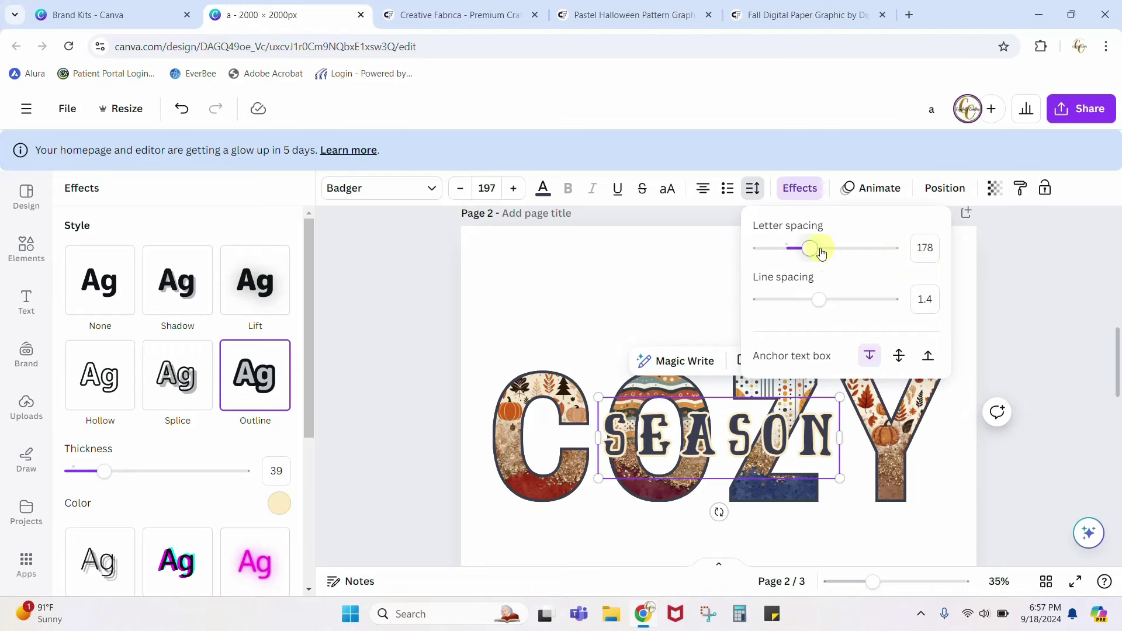
pyautogui.moveTo(817, 248); pyautogui.dragTo(830, 254)
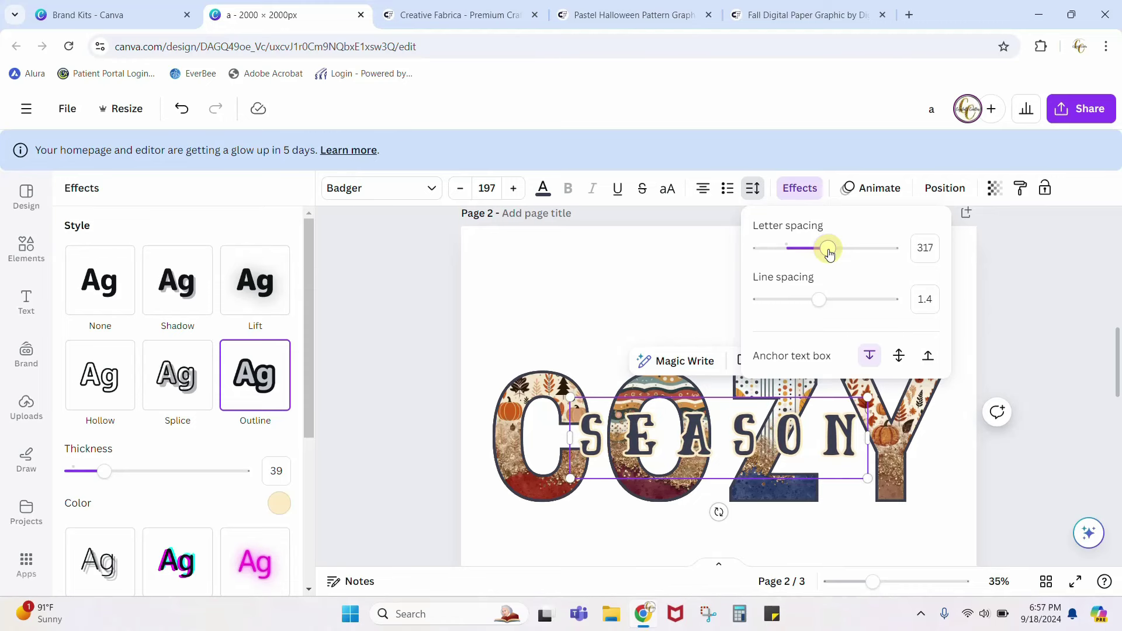
pyautogui.click(657, 257)
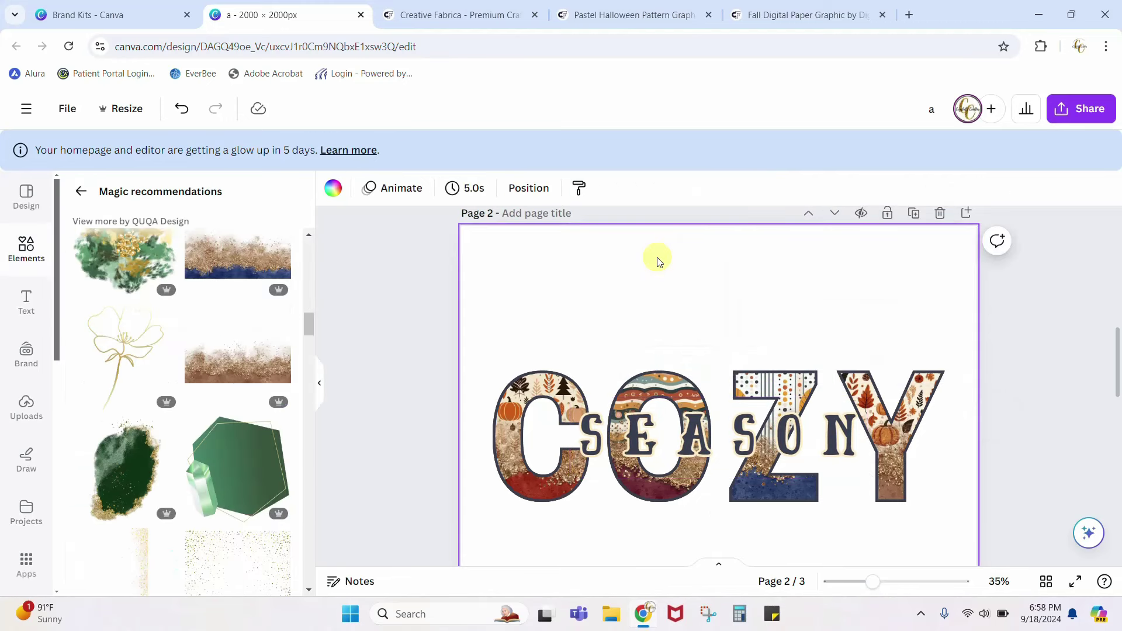